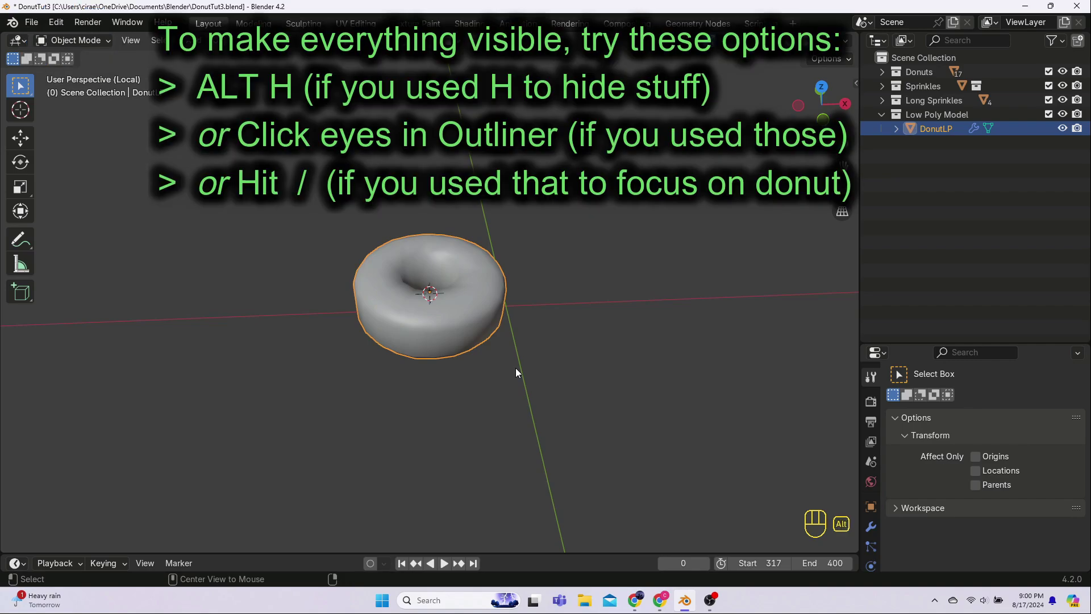
- Reveal all hidden objects and exit the isolated local view of the low-poly donut
key(alt+h)
scroll(516, 369, down, 1)
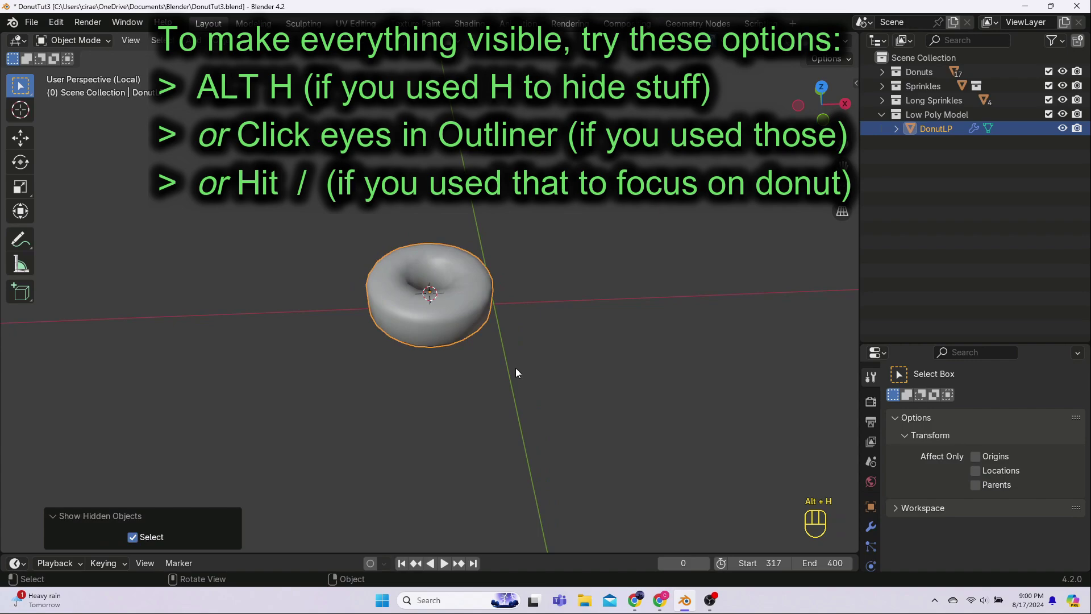
key(slash)
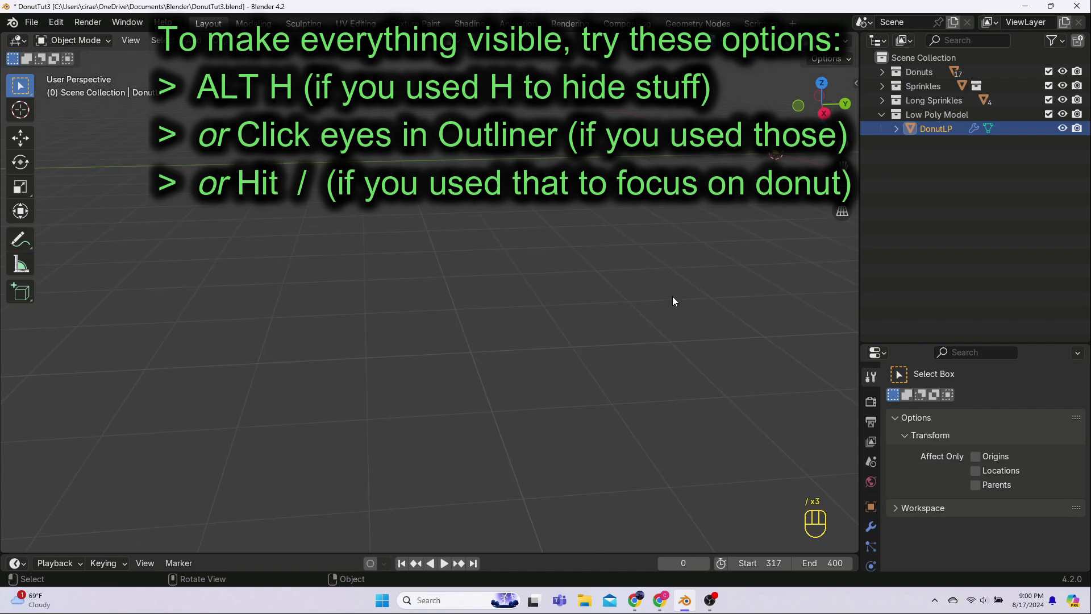
- Box-select the whole donut arrangement with its plate, isolate it in local view, and clear the selection
middle_drag(722, 259, 86, 334)
click(528, 267)
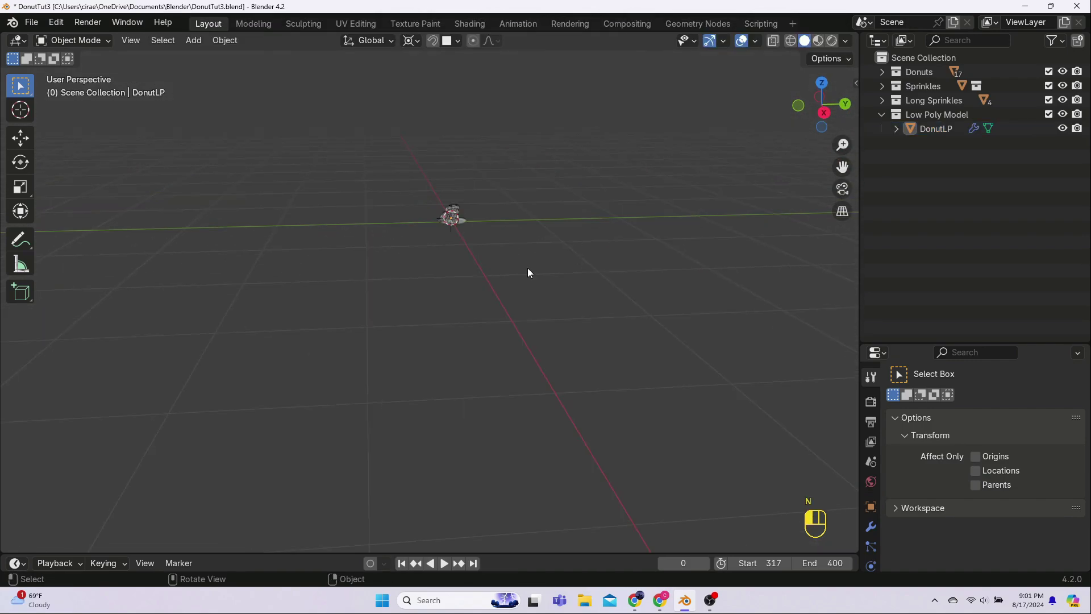
drag(440, 190, 502, 260)
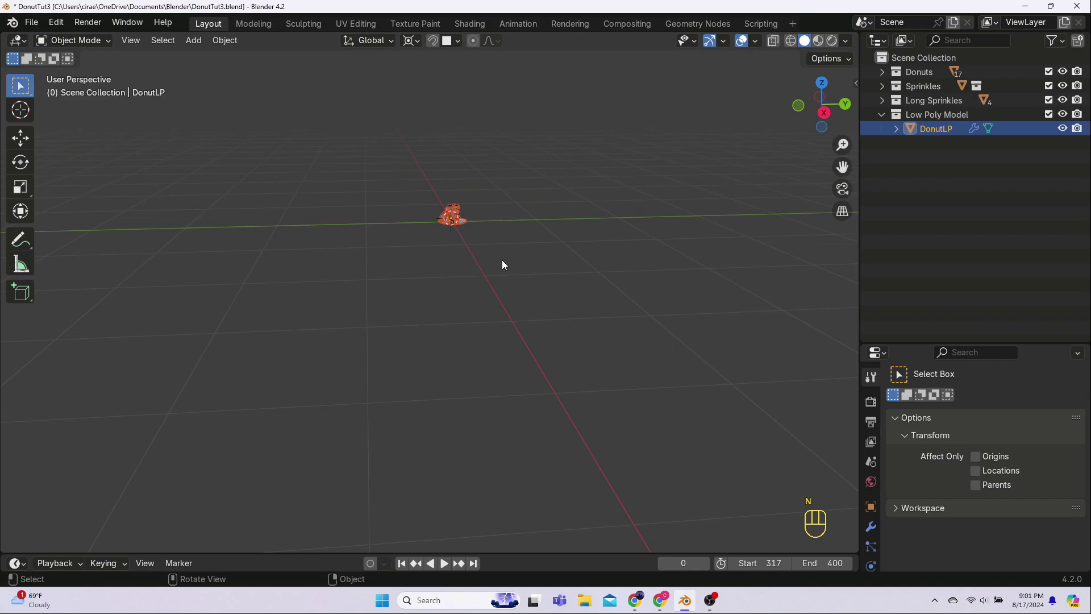
key(slash)
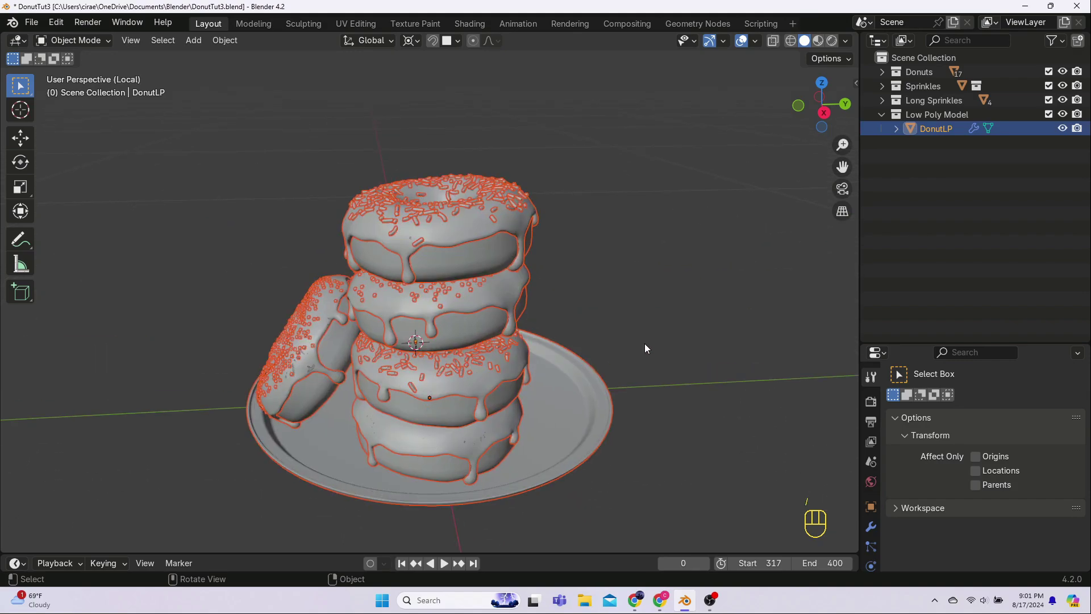
click(644, 345)
scroll(644, 344, down, 3)
middle_drag(449, 355, 604, 337)
middle_drag(545, 388, 546, 399)
scroll(540, 401, up, 2)
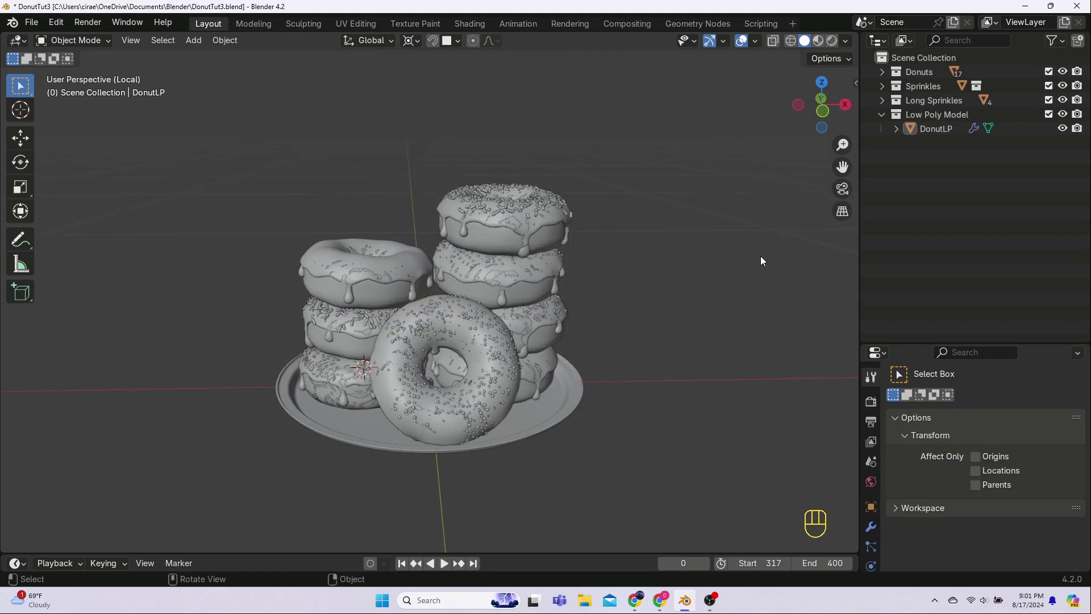
- Set the viewport's Clip Start to 0.0001 m
key(n)
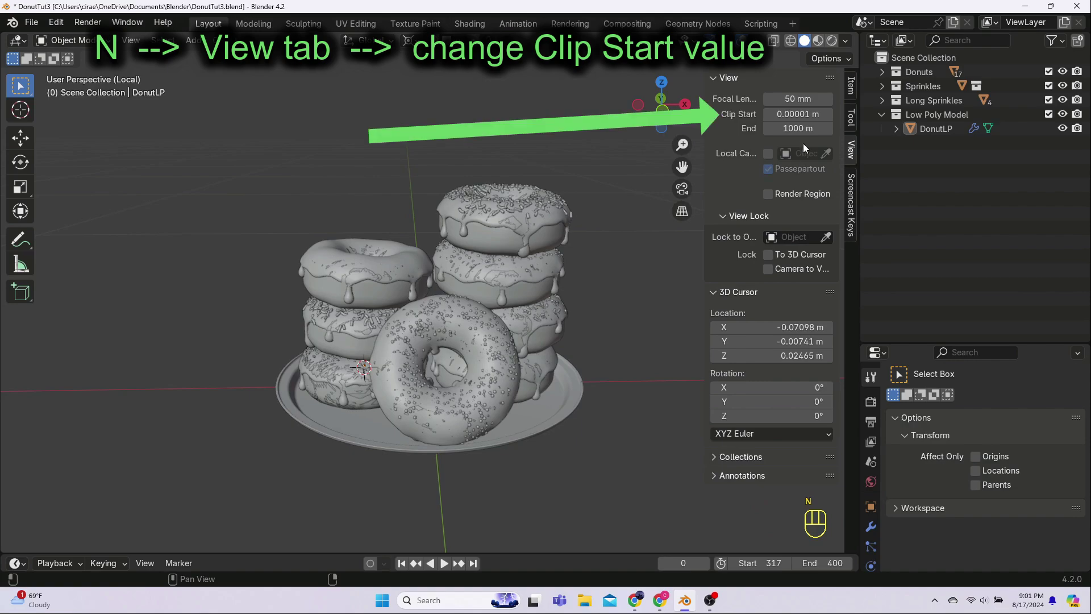
click(791, 114)
click(787, 114)
key(BackSpace)
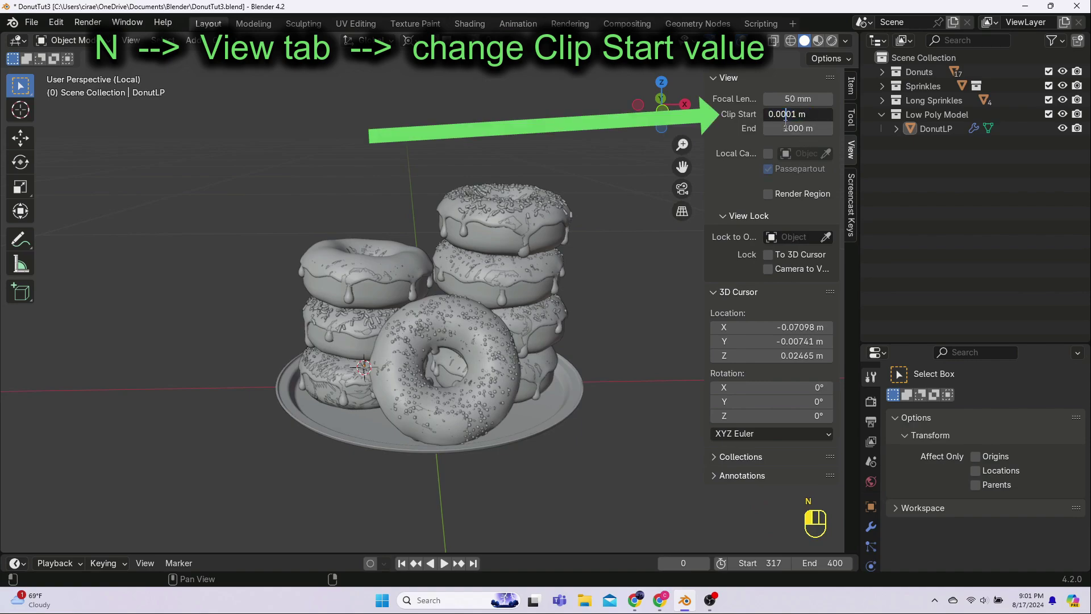
key(Return)
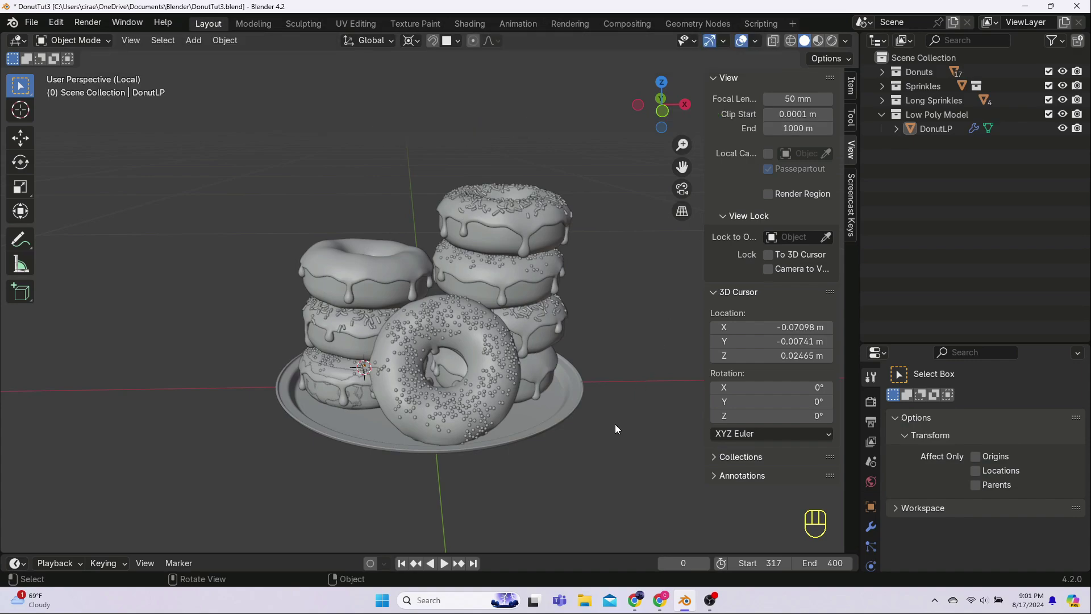
key(n)
middle_drag(616, 390, 580, 379)
- Duplicate DonutLP and move the copy about 0.05 m up onto the middle donut of the three-donut stack
click(946, 128)
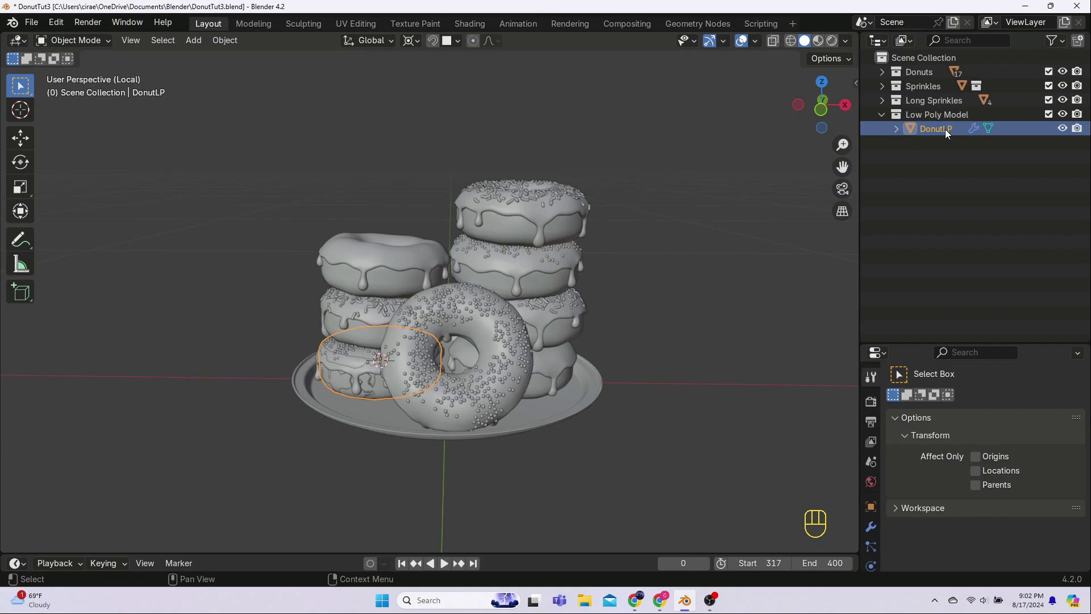
key(alt+a)
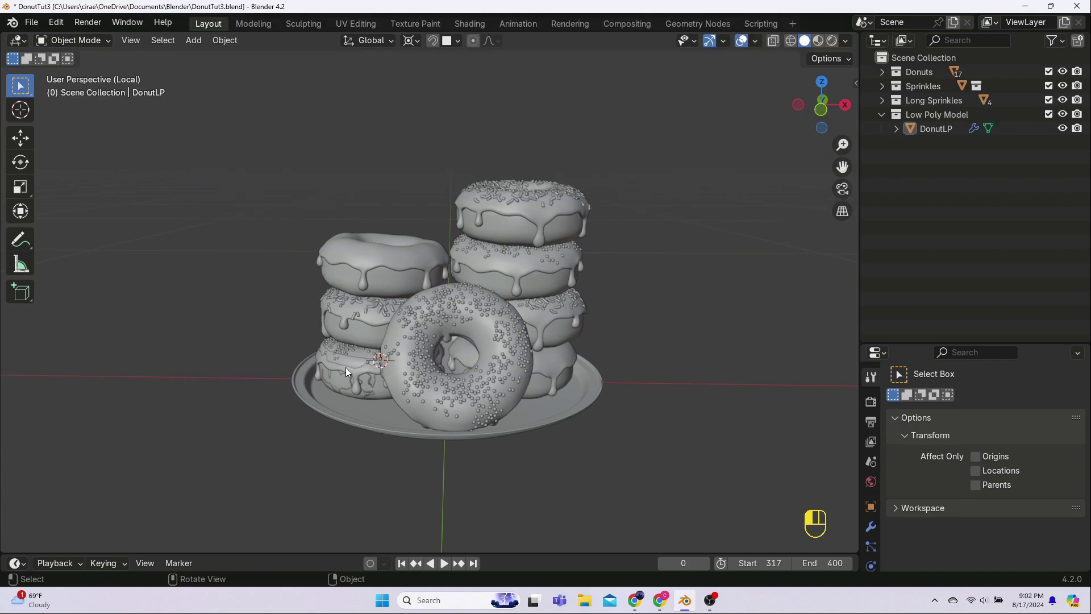
click(346, 367)
click(346, 386)
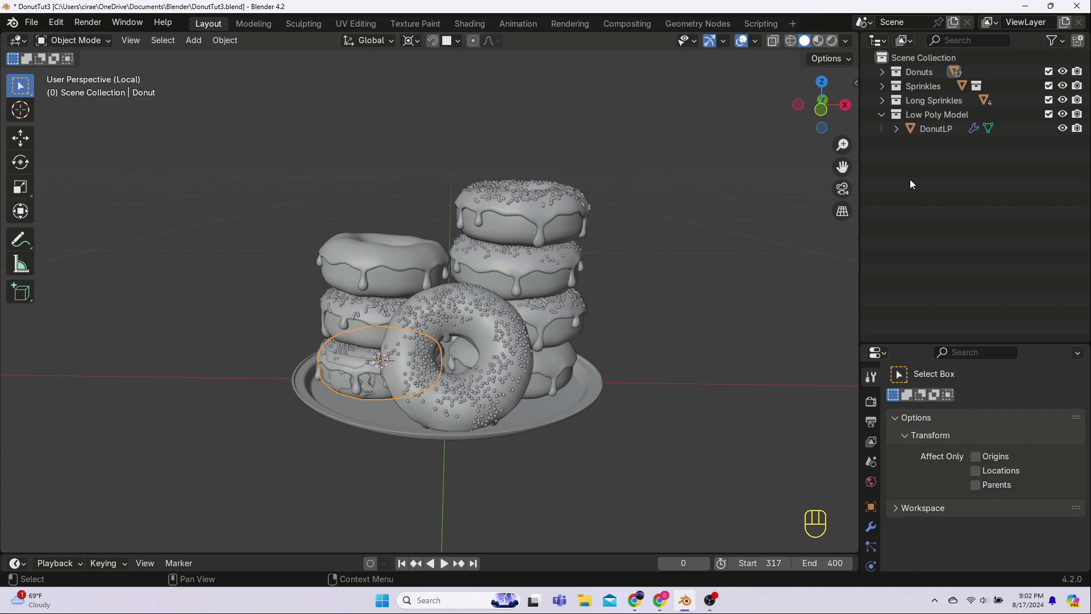
click(939, 127)
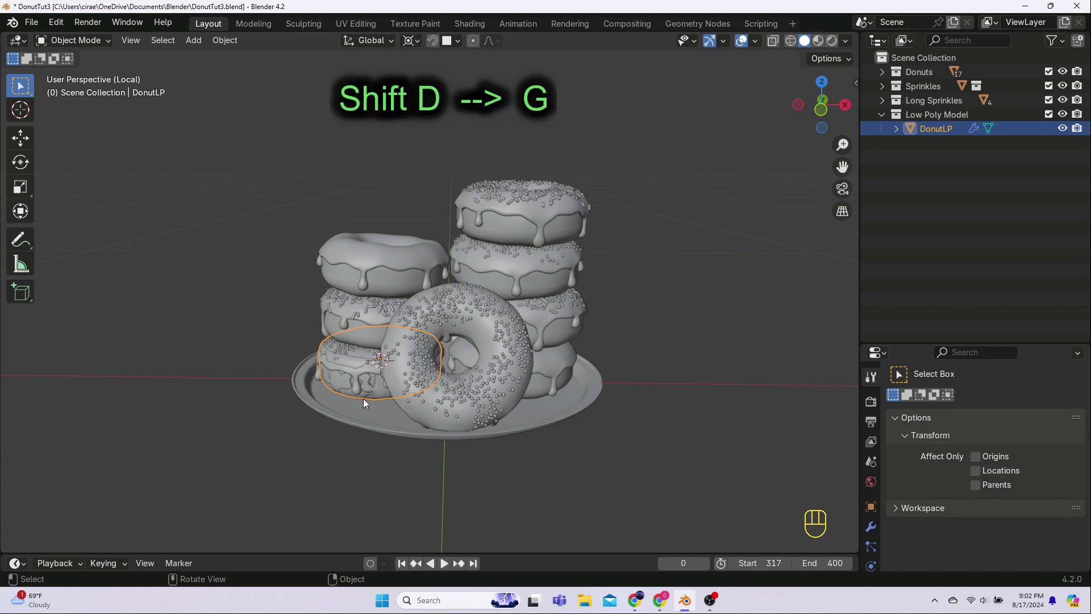
key(shift+d)
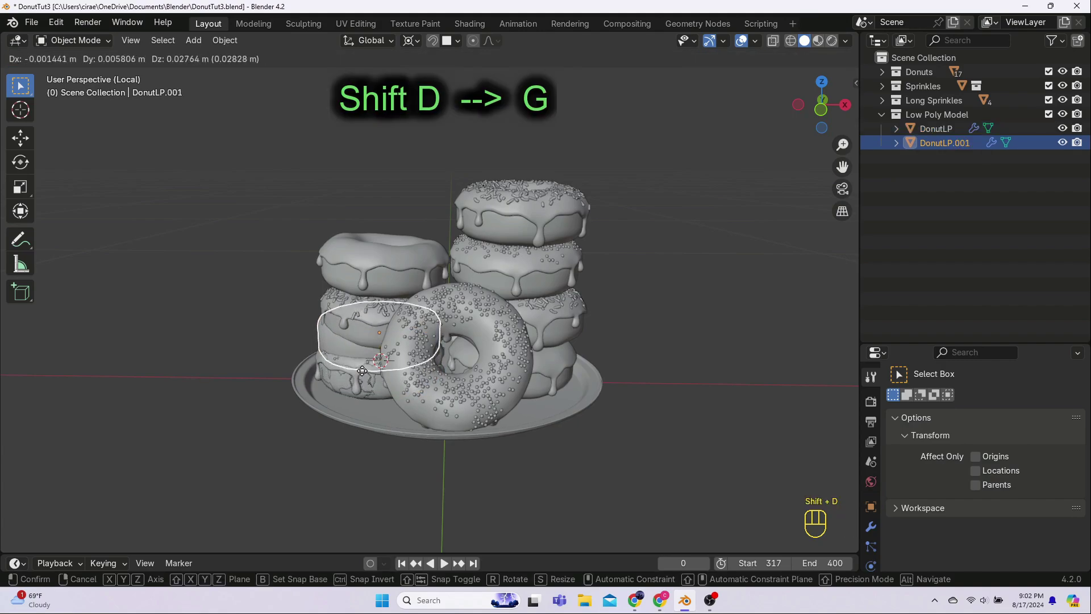
click(360, 350)
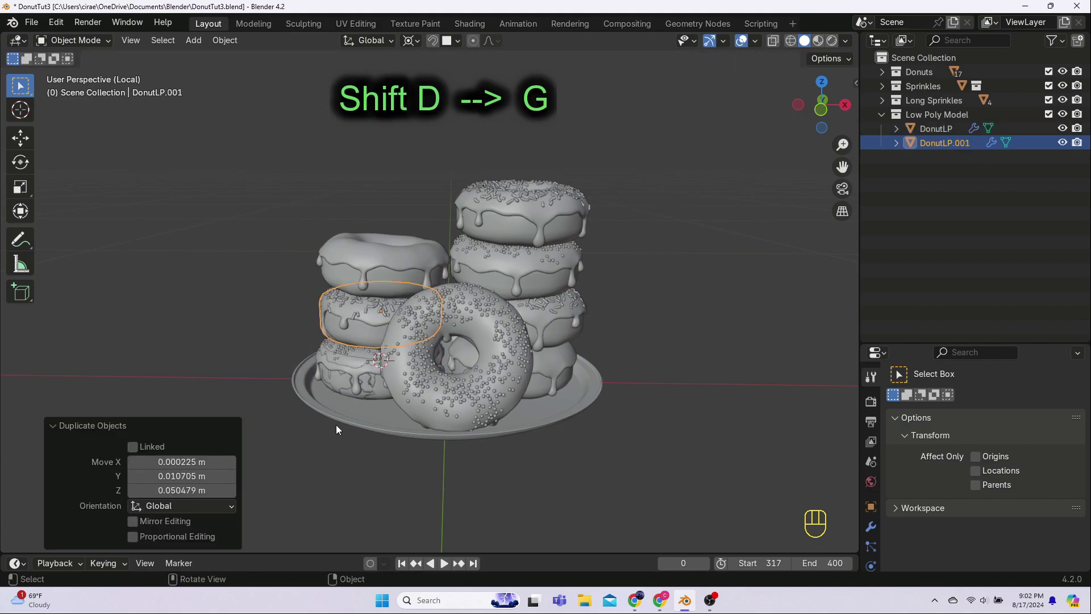
- Hide the plate and all other donuts, leaving only the middle donut of the short stack and its low-poly copy
middle_drag(336, 425, 358, 448)
click(357, 473)
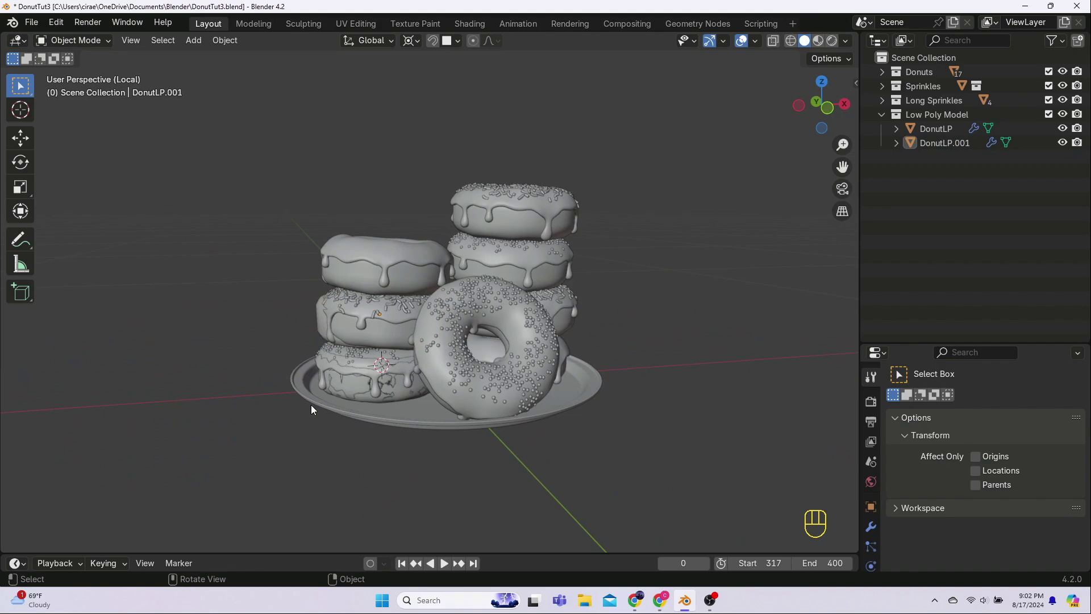
drag(262, 365, 394, 436)
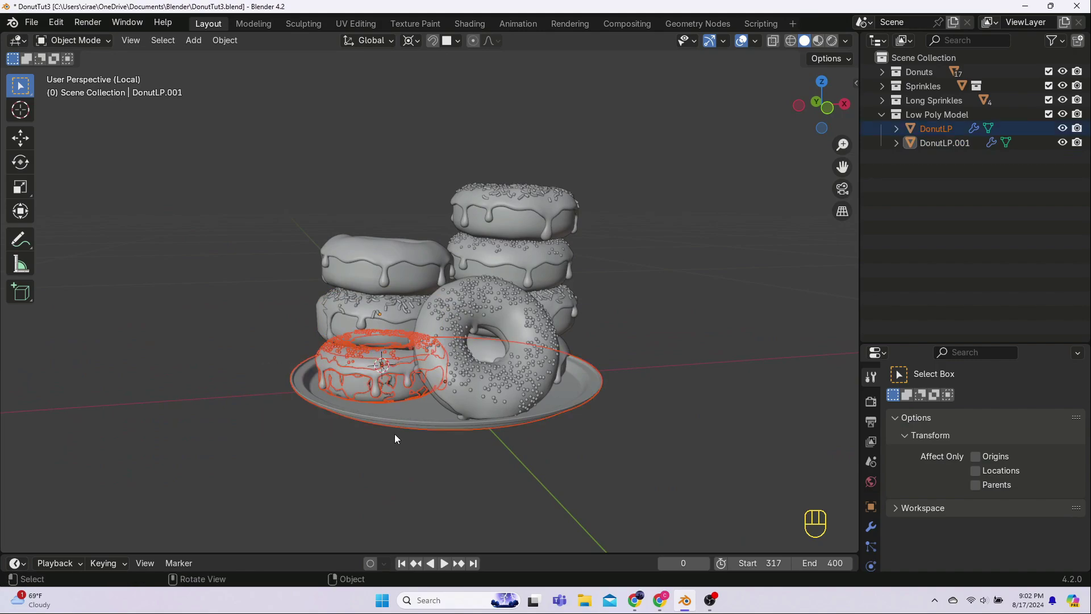
key(h)
drag(323, 168, 377, 240)
key(h)
drag(518, 116, 564, 380)
key(h)
scroll(339, 366, up, 1)
- Select DonutLP.001 and, in top view, move it over the sprinkled donut by about 0.006 m in X and -0.0075 m in Y
click(341, 362)
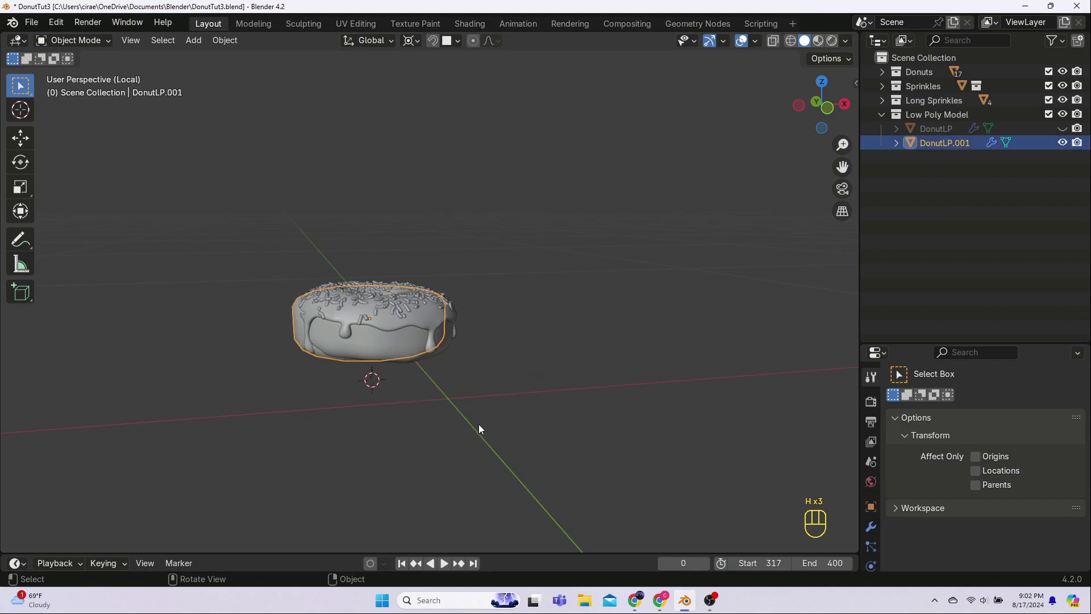
key(KP_1)
key(KP_7)
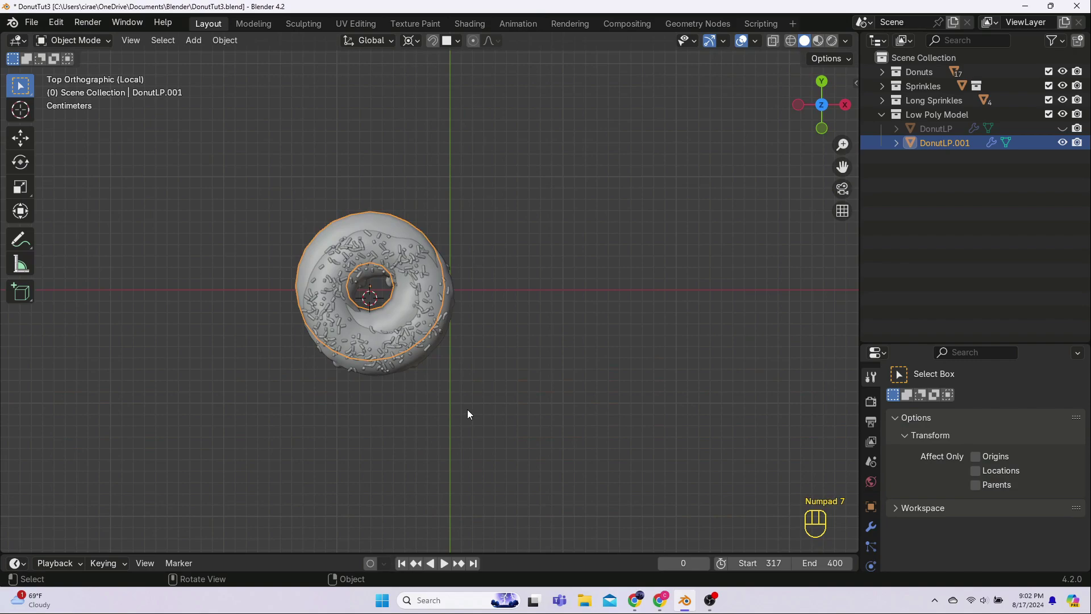
key(g)
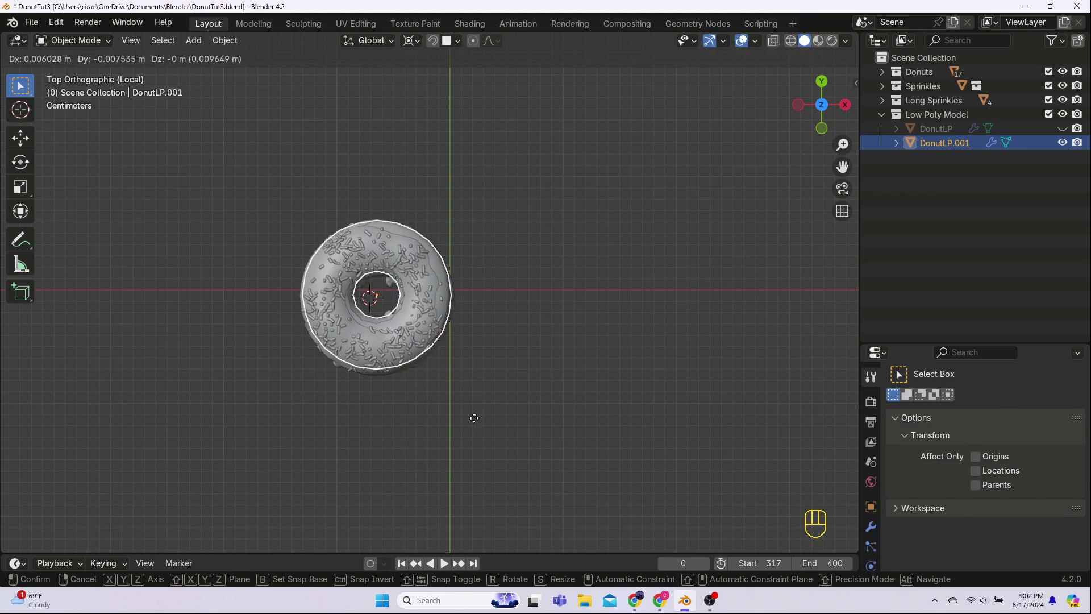
click(474, 418)
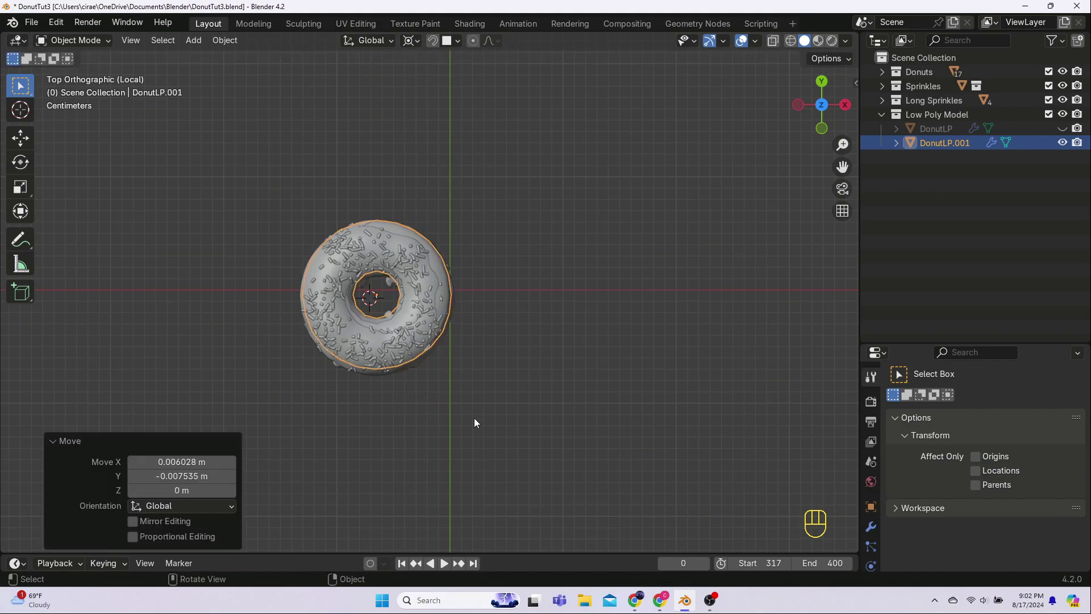
- Switch to wireframe shading and shift DonutLP.001 about -0.0024 m in Y to centre it on the sprinkled donut
key(shift+z)
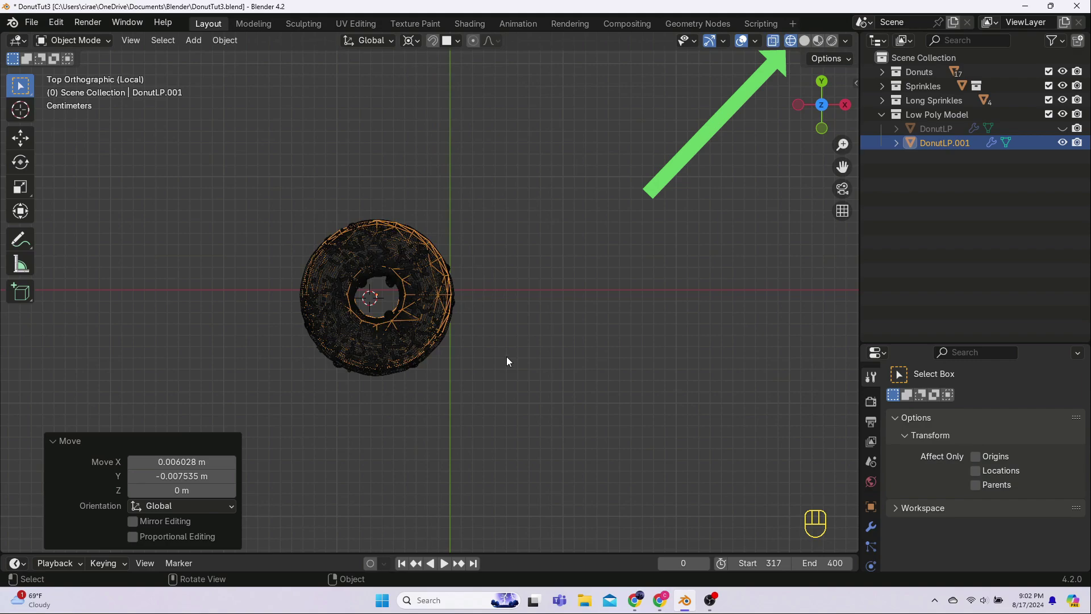
scroll(494, 369, up, 3)
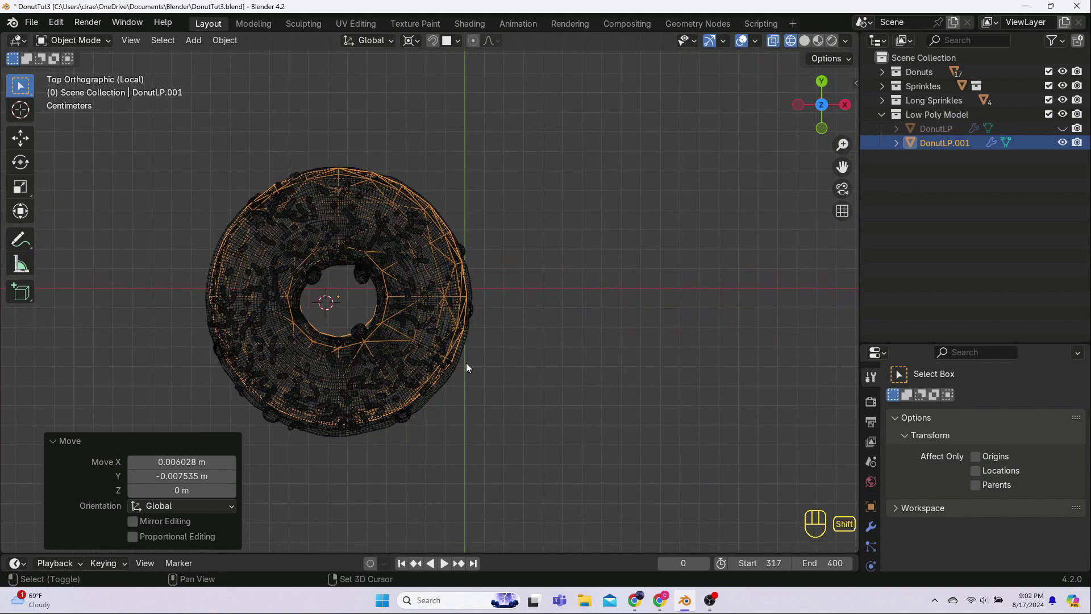
shift+middle_drag(466, 367, 548, 353)
scroll(546, 355, up, 2)
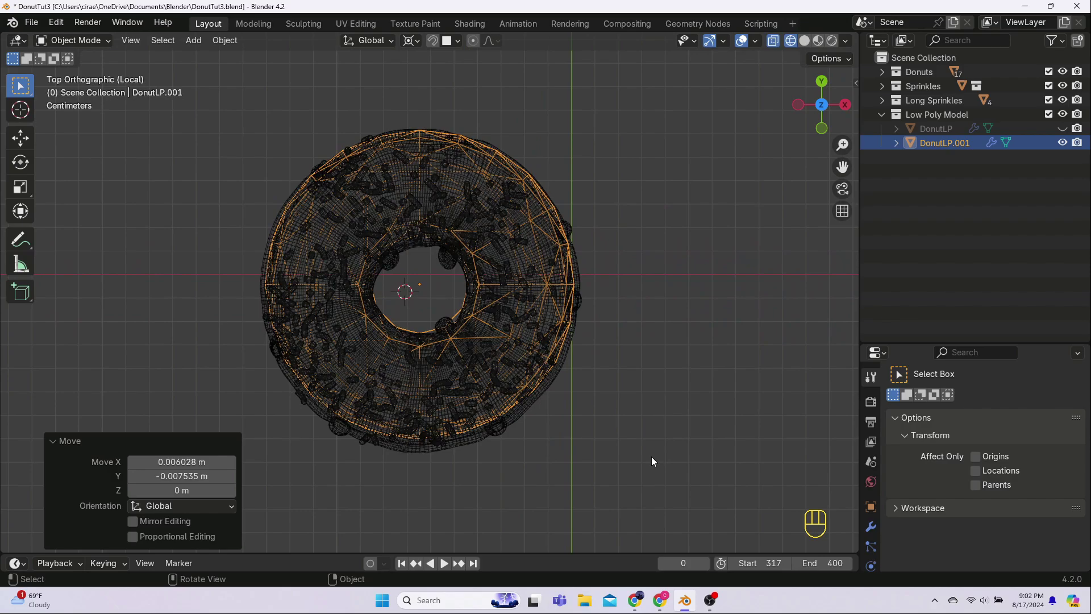
key(g)
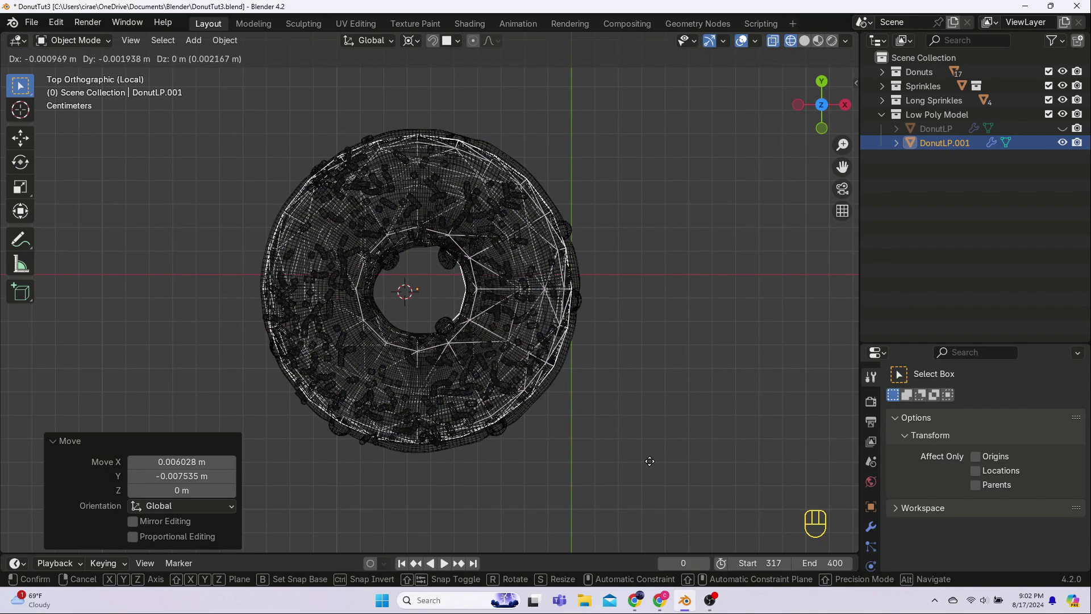
click(651, 461)
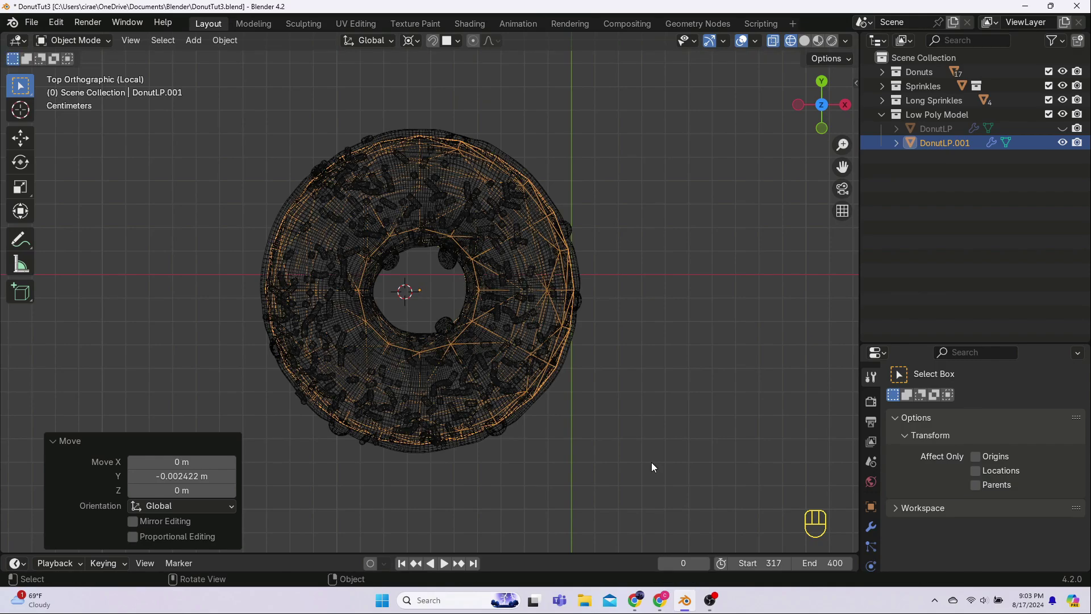
- In front view, tilt DonutLP.001 to match the sprinkled donut and move it about -0.0034 m in X and 0.0019 m in Z
key(KP_1)
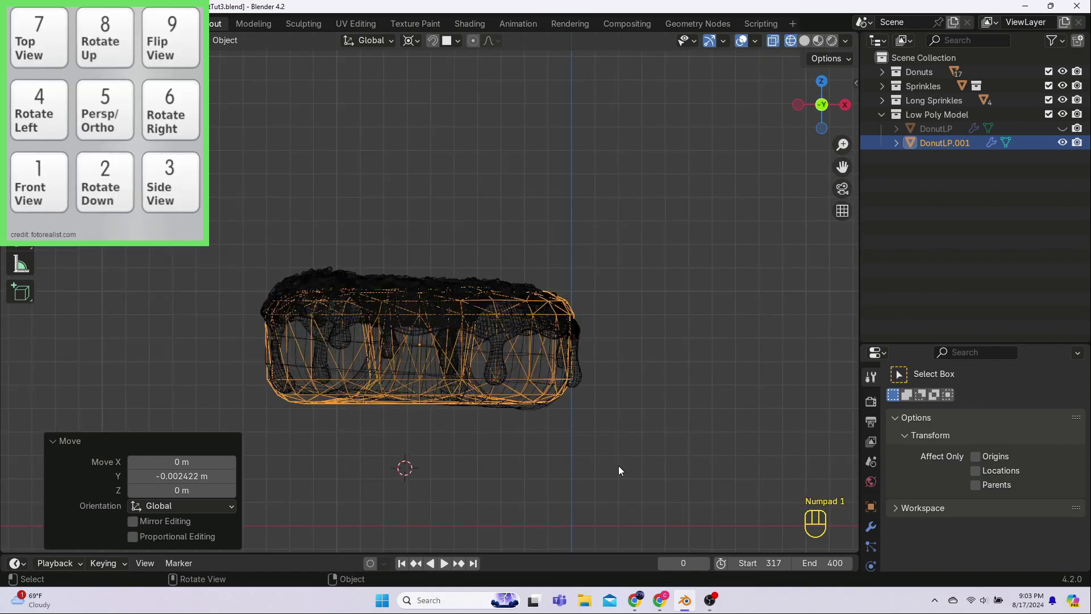
key(r)
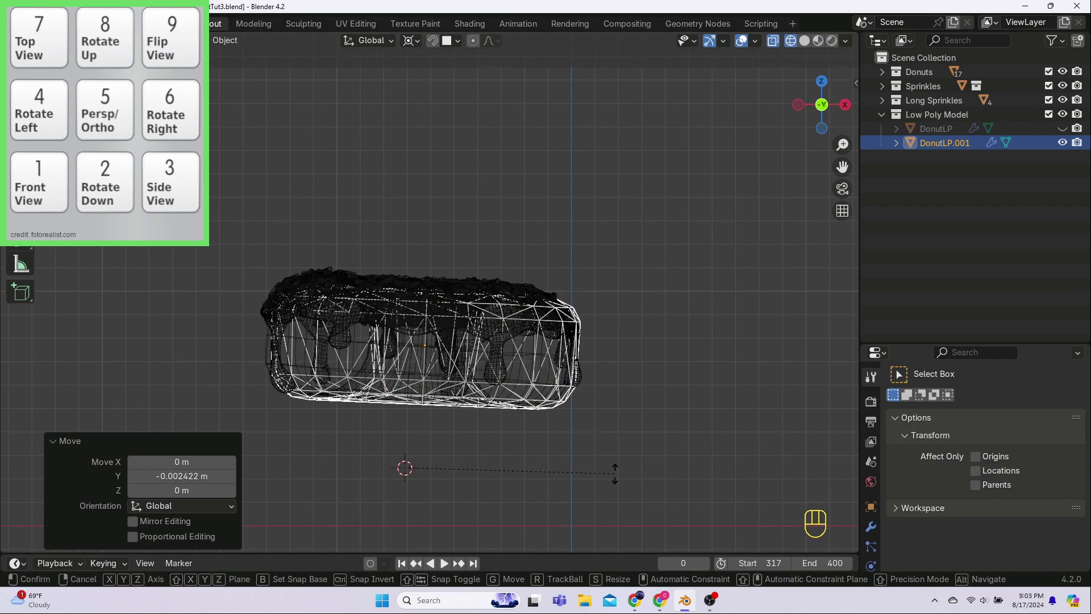
click(614, 474)
key(g)
click(608, 471)
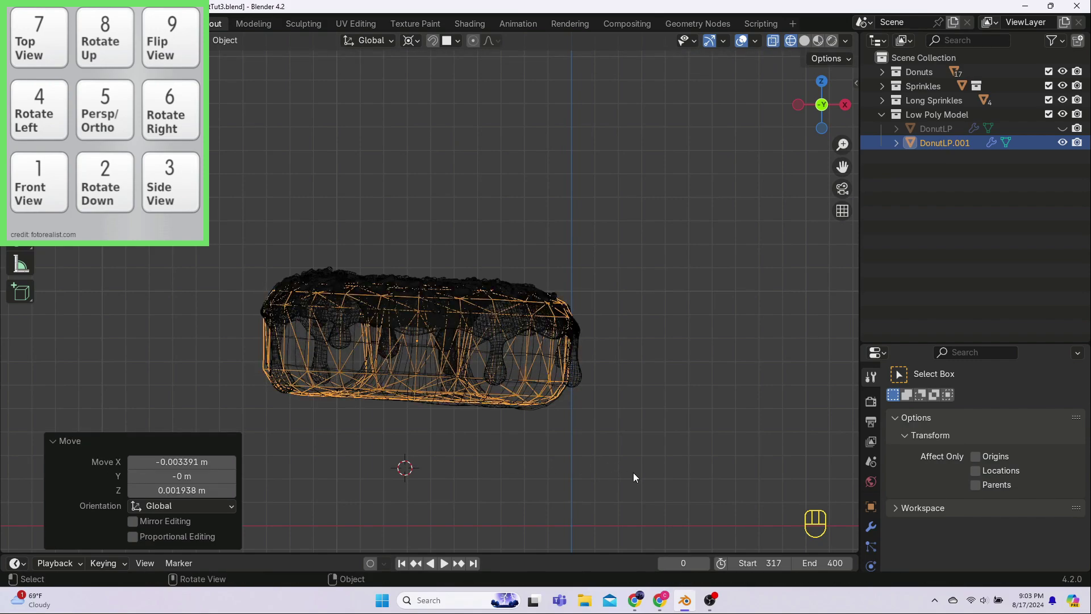
- Refine the fit of DonutLP.001 with small rotations of about 1.31° and 0.23° and slight position nudges in front view
scroll(634, 473, up, 1)
key(r)
click(640, 478)
key(g)
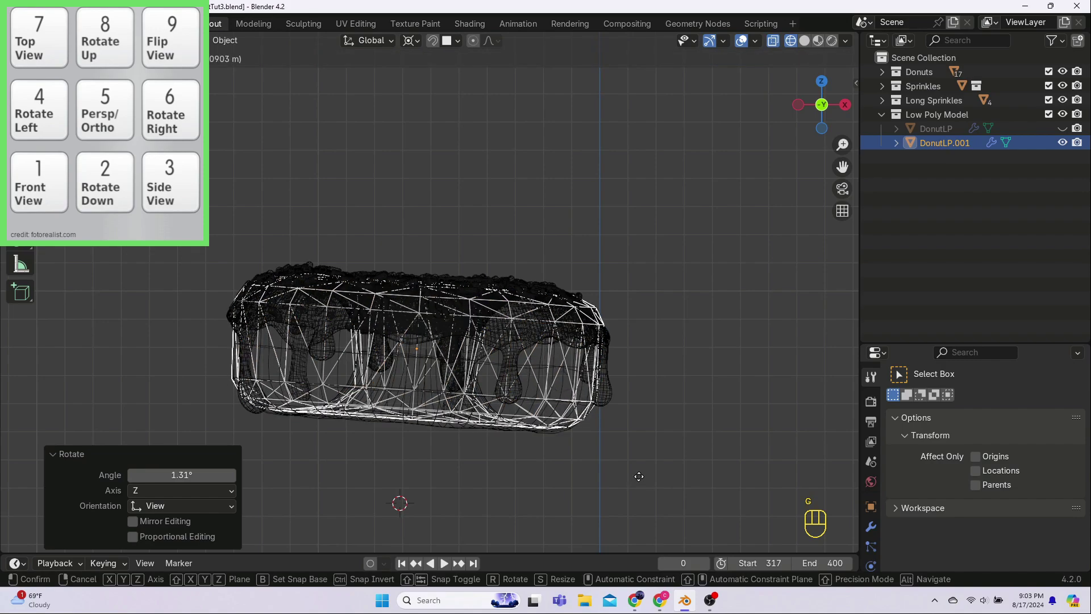
click(638, 479)
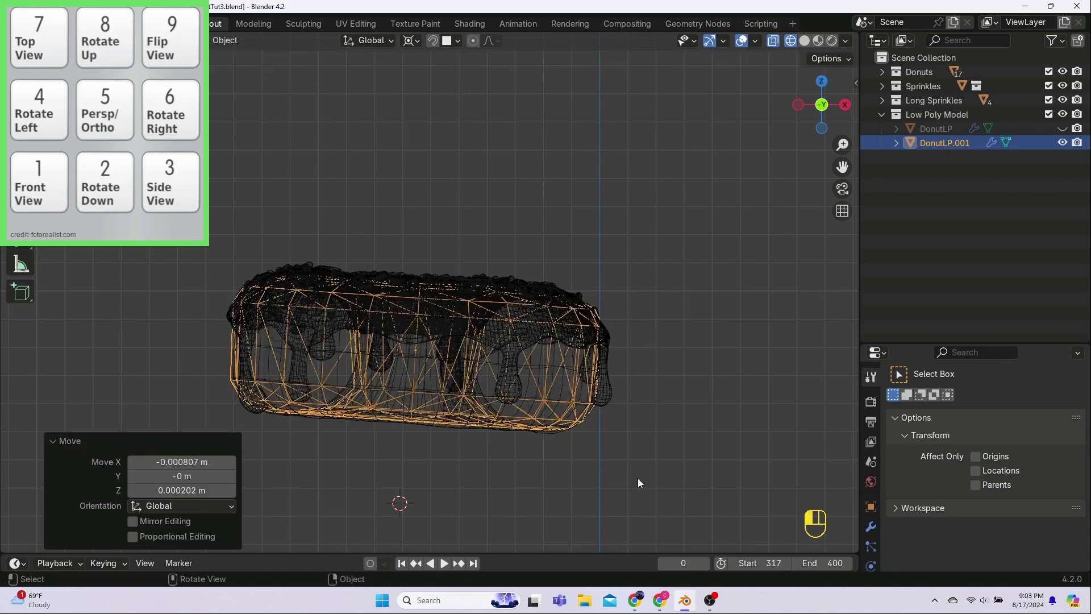
key(r)
click(636, 479)
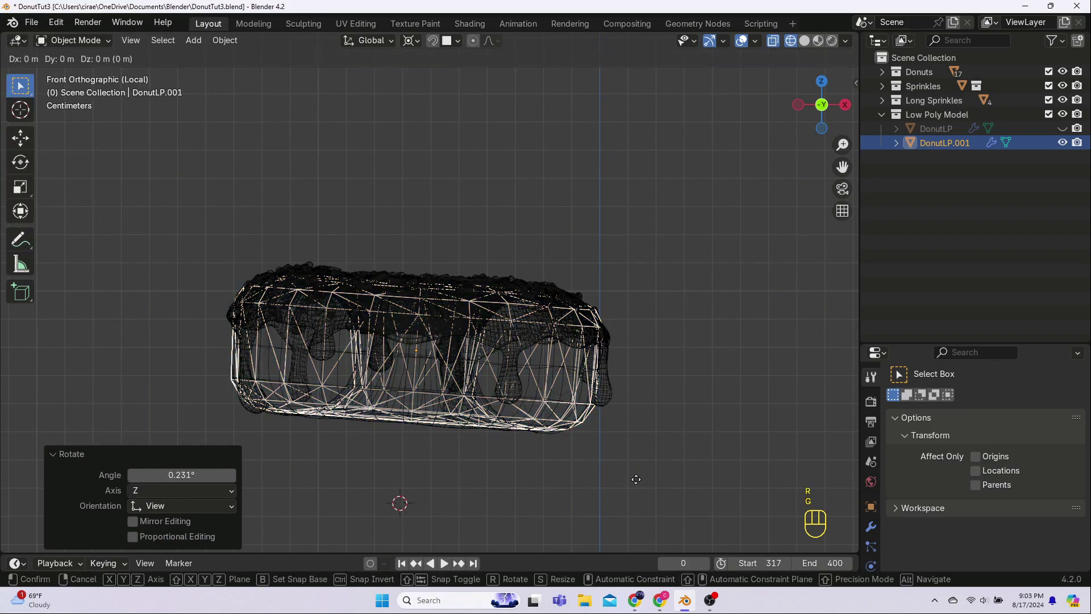
key(g)
click(640, 481)
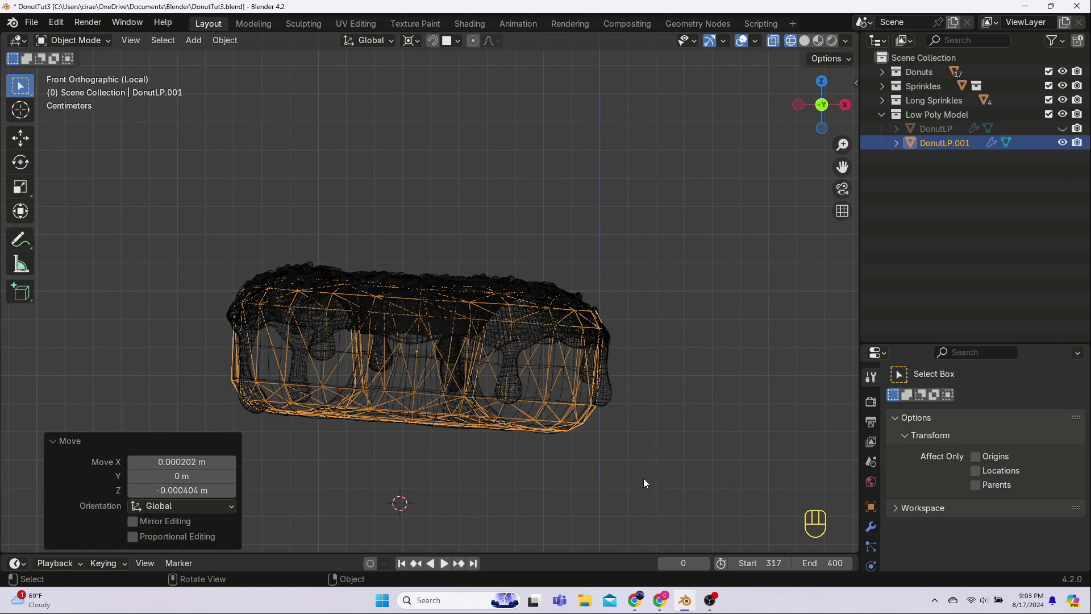
- Scale DonutLP.001 to about 1.035 along its local Z axis and move it about -0.00086 m along local Z
key(s)
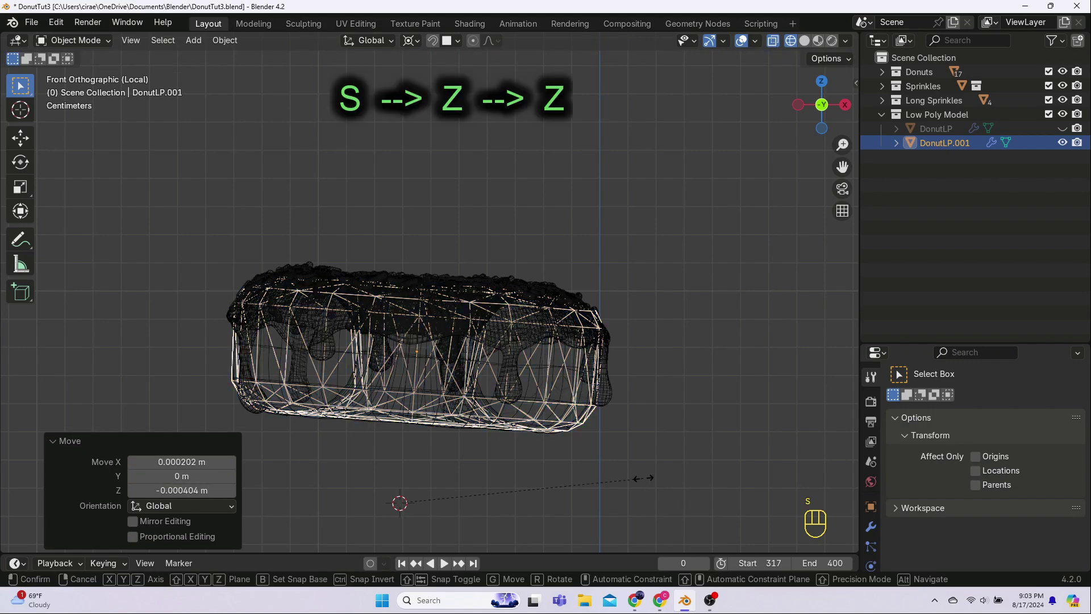
key(z)
key(z)
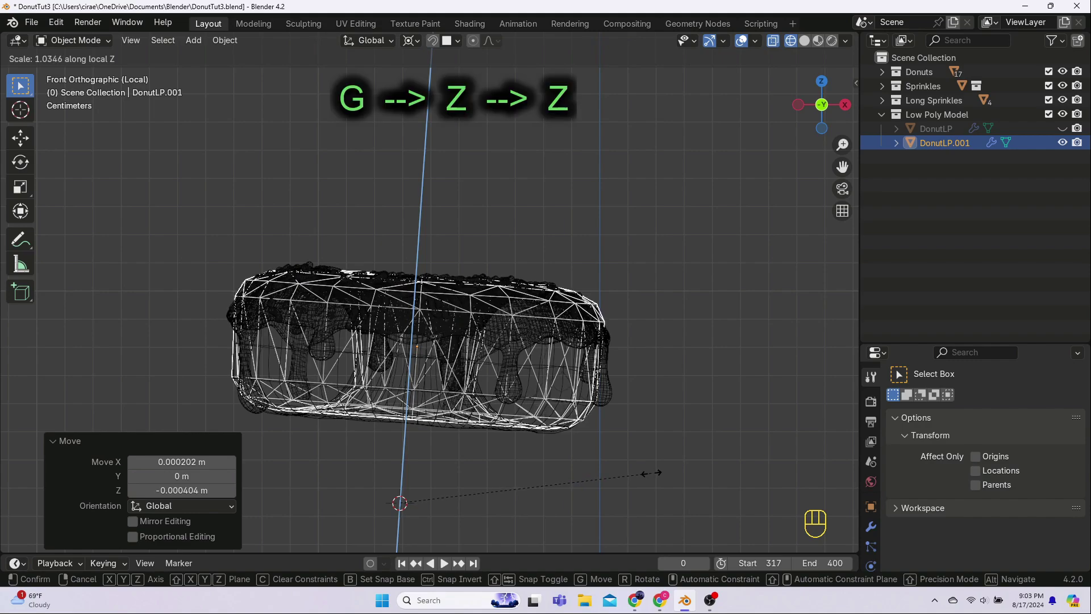
click(651, 473)
key(g)
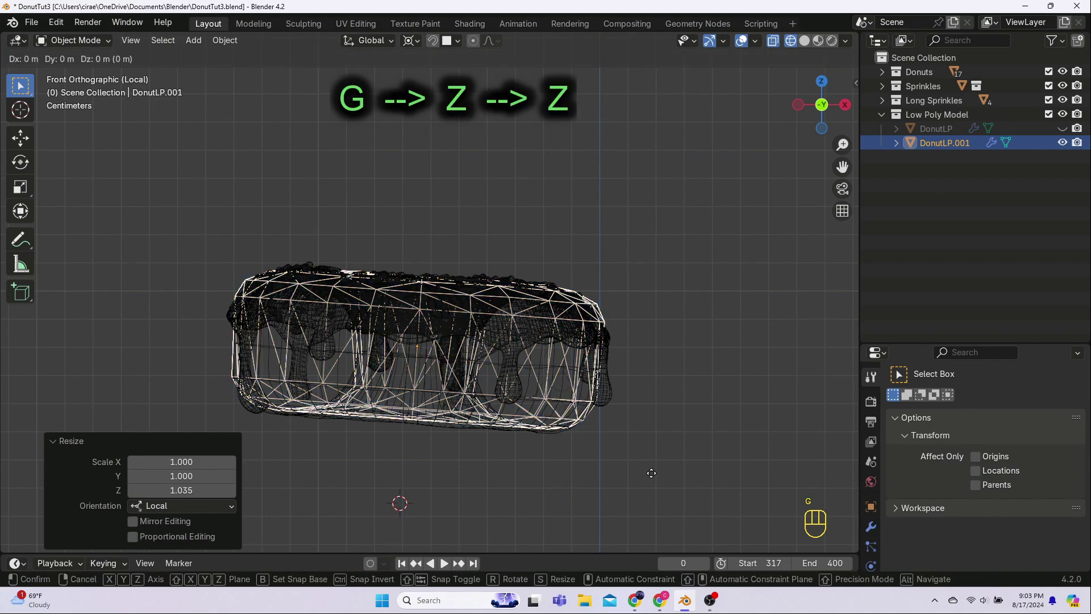
key(z)
key(z)
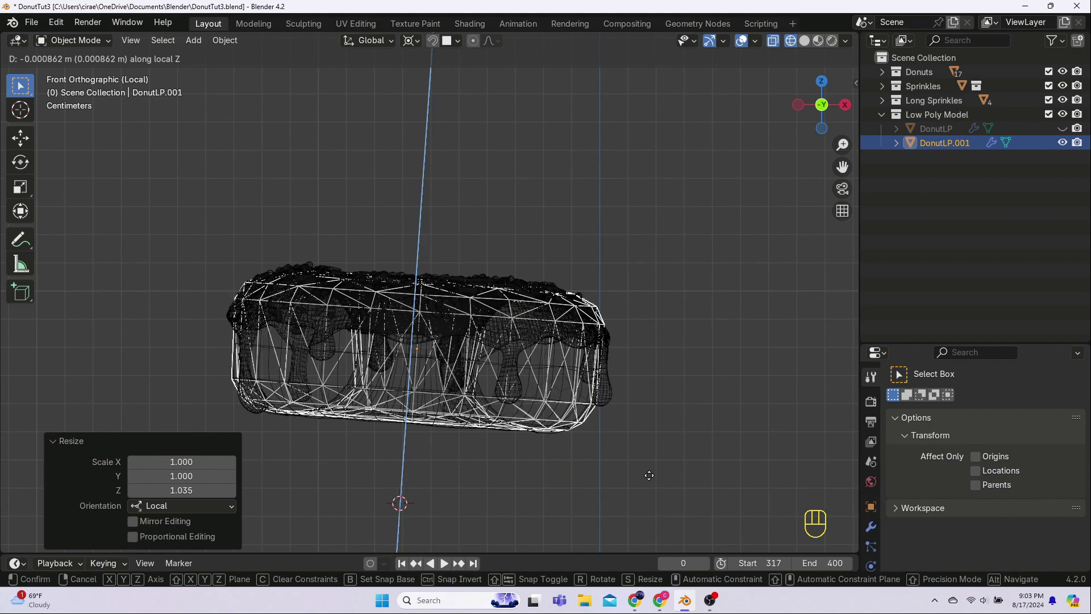
click(649, 475)
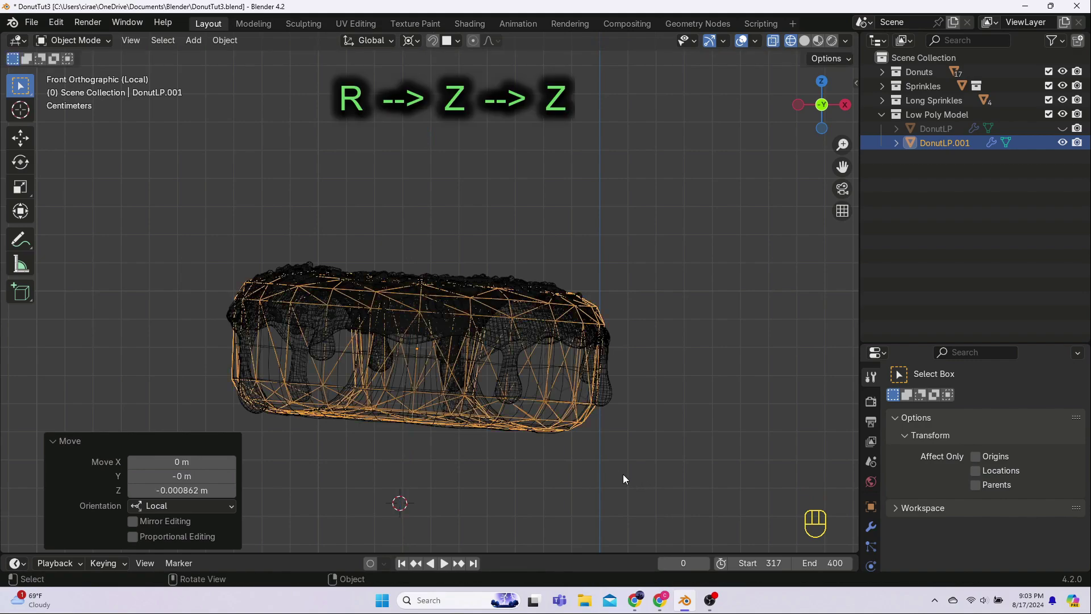
- Rotate DonutLP.001 about -123° around its local Z axis and shift it about 0.0018 m in X and -0.0002 m in Z
key(r)
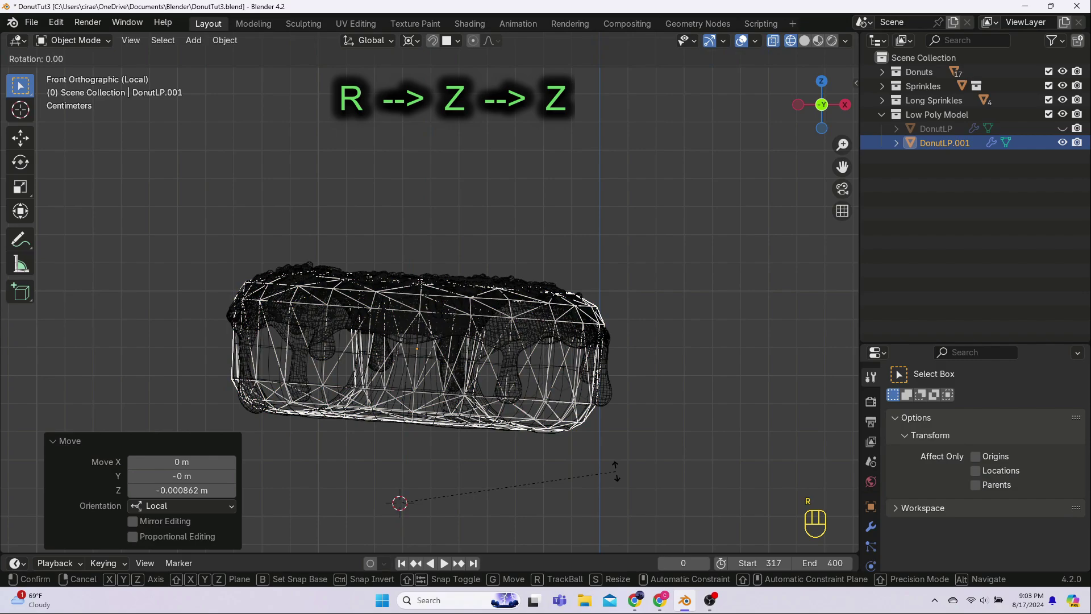
key(z)
key(z)
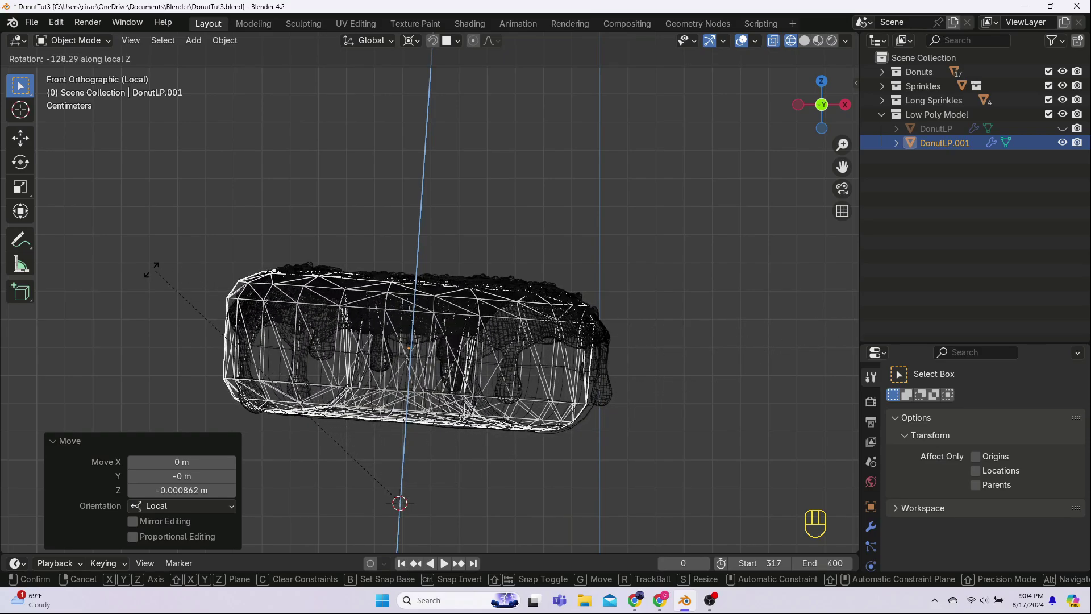
click(213, 292)
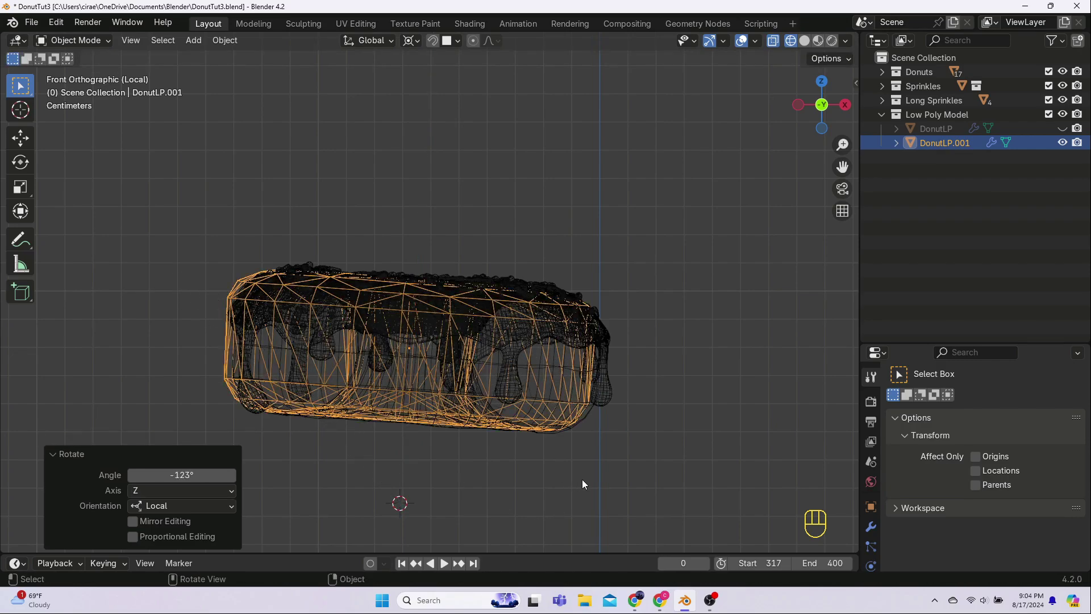
key(g)
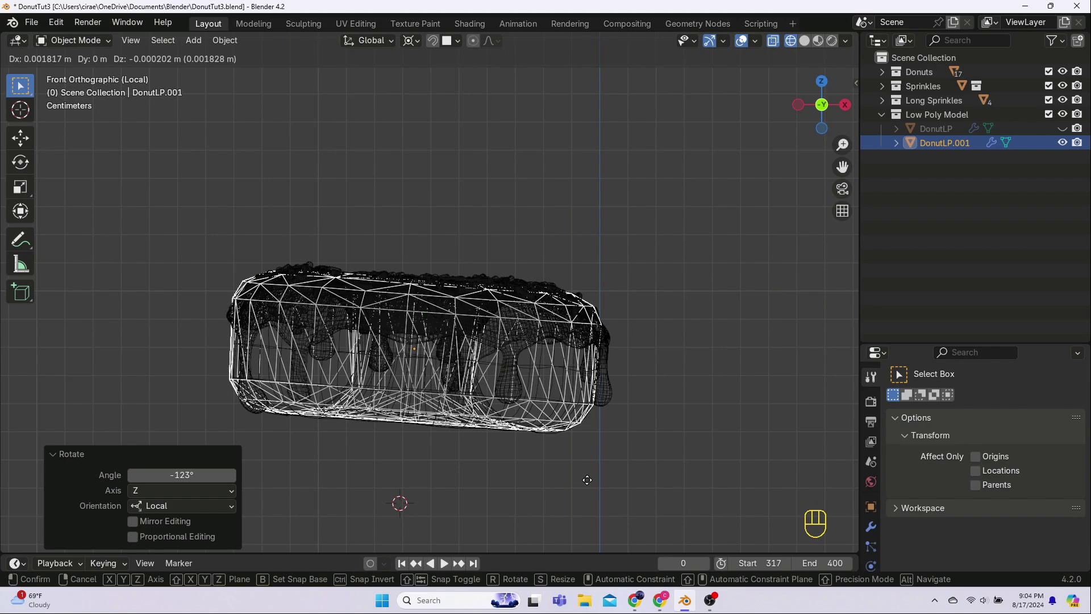
click(587, 479)
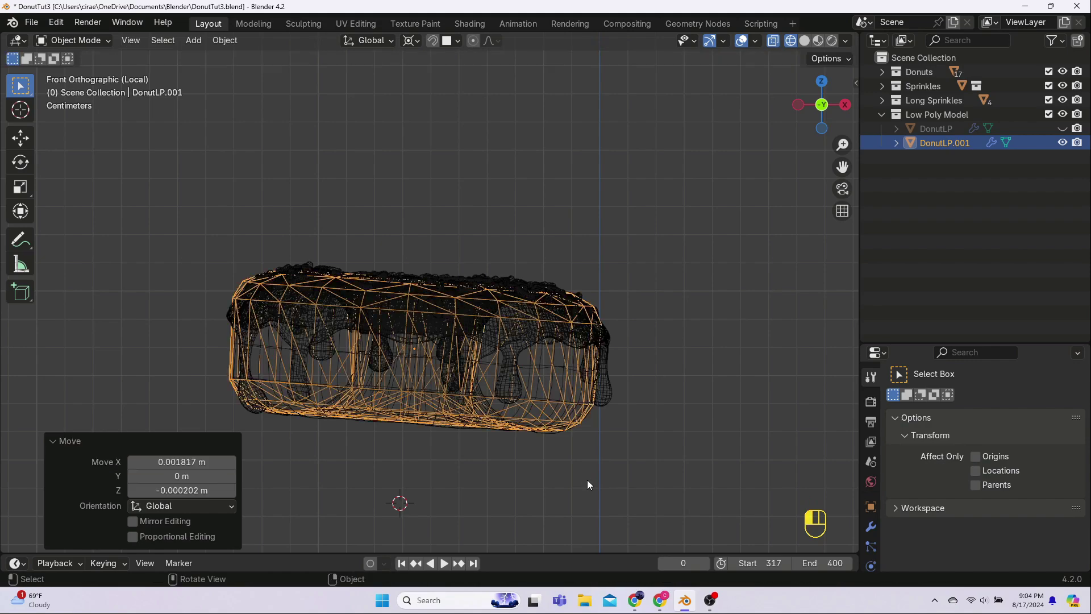
- In top view, move DonutLP.001 about 0.0018 m in X and 0.0026 m in Y, and check the fit from the front and in perspective
key(KP_7)
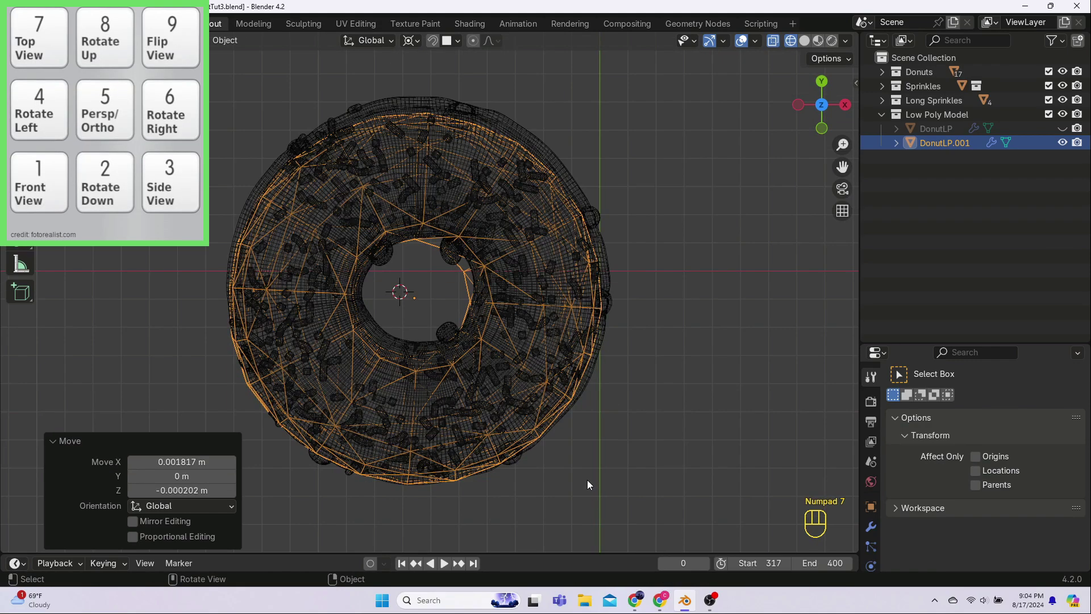
key(g)
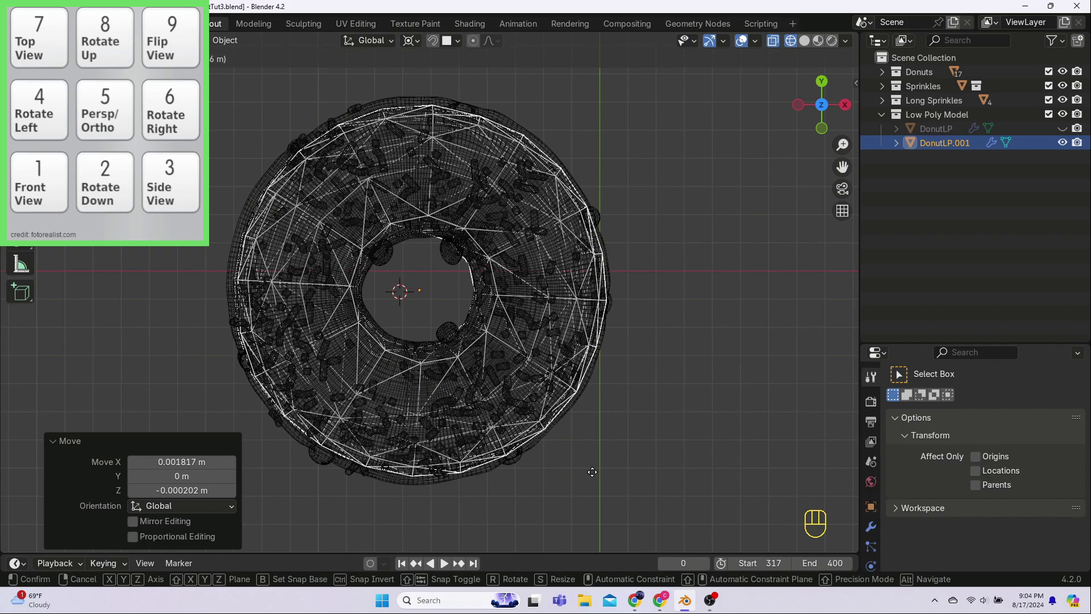
click(592, 472)
key(KP_1)
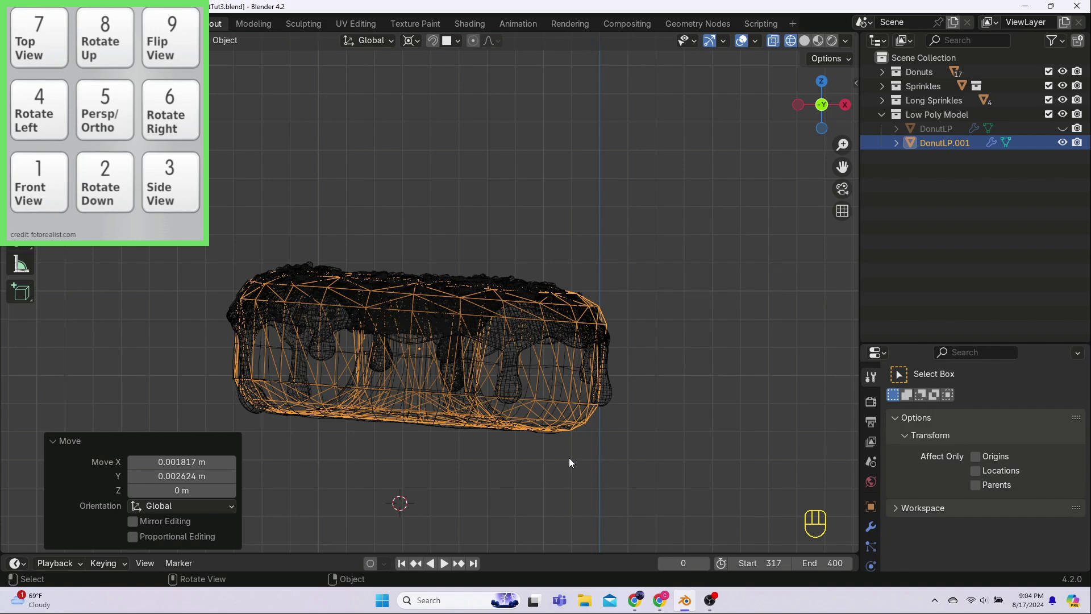
middle_drag(568, 458, 506, 314)
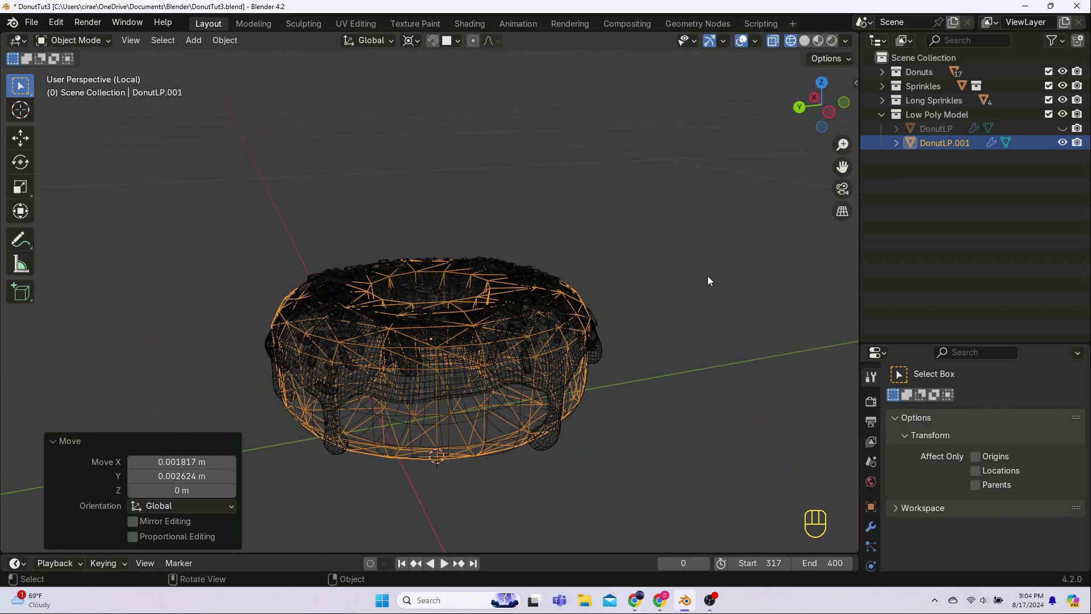
- Return to solid shading, deselect DonutLP.001 and reveal all hidden objects
click(806, 42)
mouse_move(567, 431)
middle_down()
mouse_move(542, 429)
mouse_move(526, 50)
mouse_move(513, 449)
mouse_move(557, 477)
middle_up()
click(557, 477)
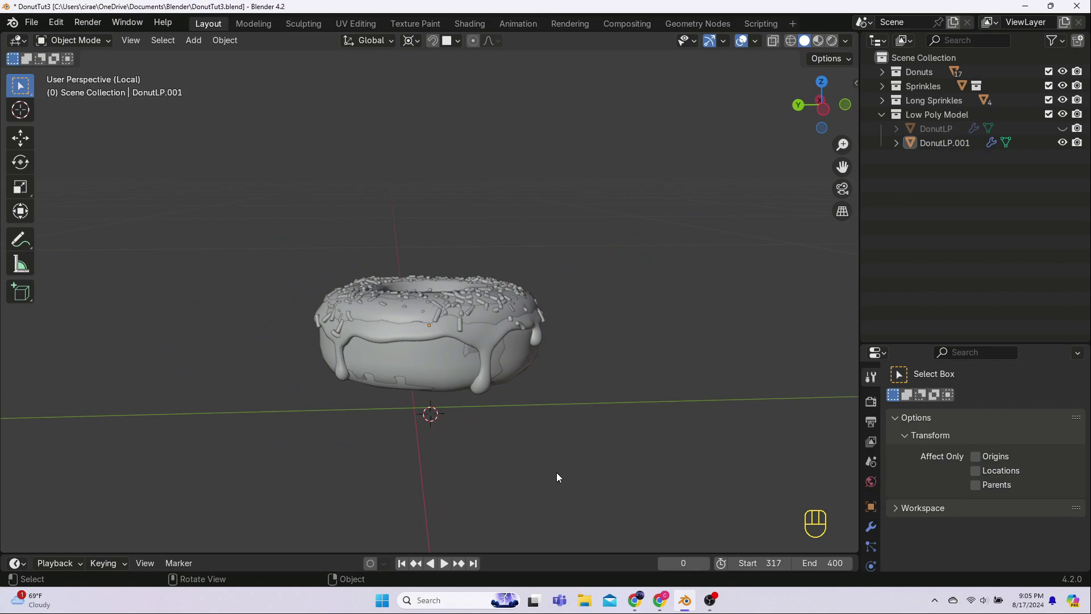
key(alt+h)
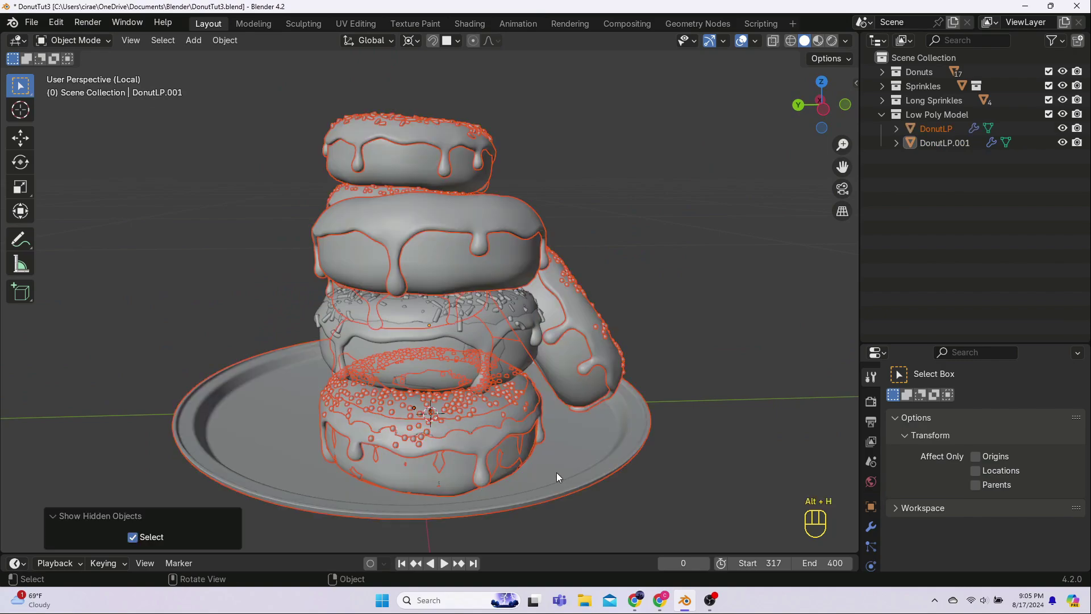
middle_drag(556, 474, 432, 454)
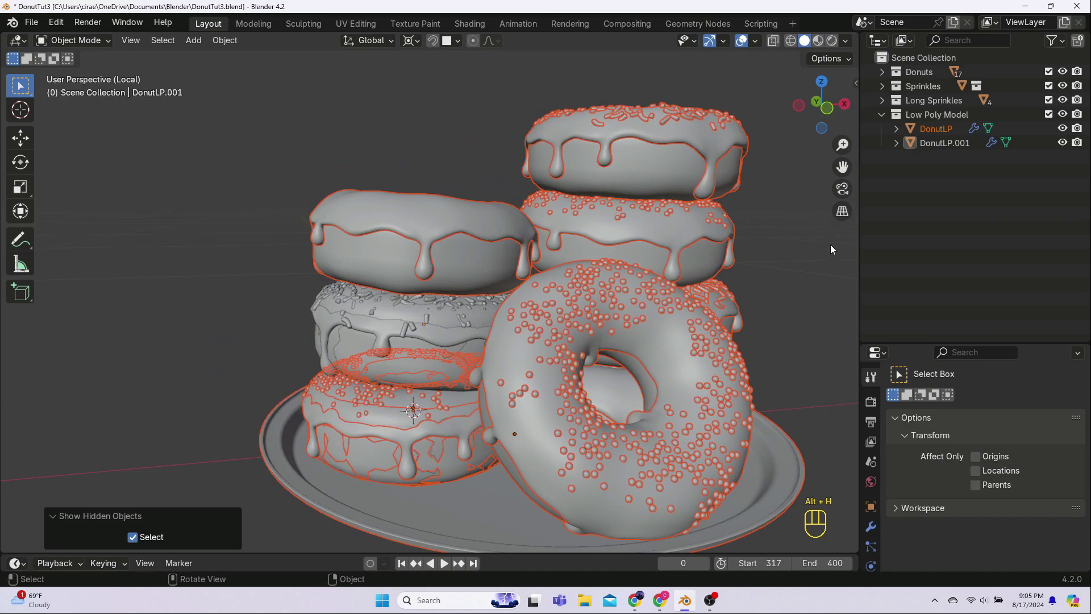
- Duplicate DonutLP and place the copy over the plain glazed donut, about 0.008 m in X, 0.014 m in Y and 0.106 m in Z away
click(943, 129)
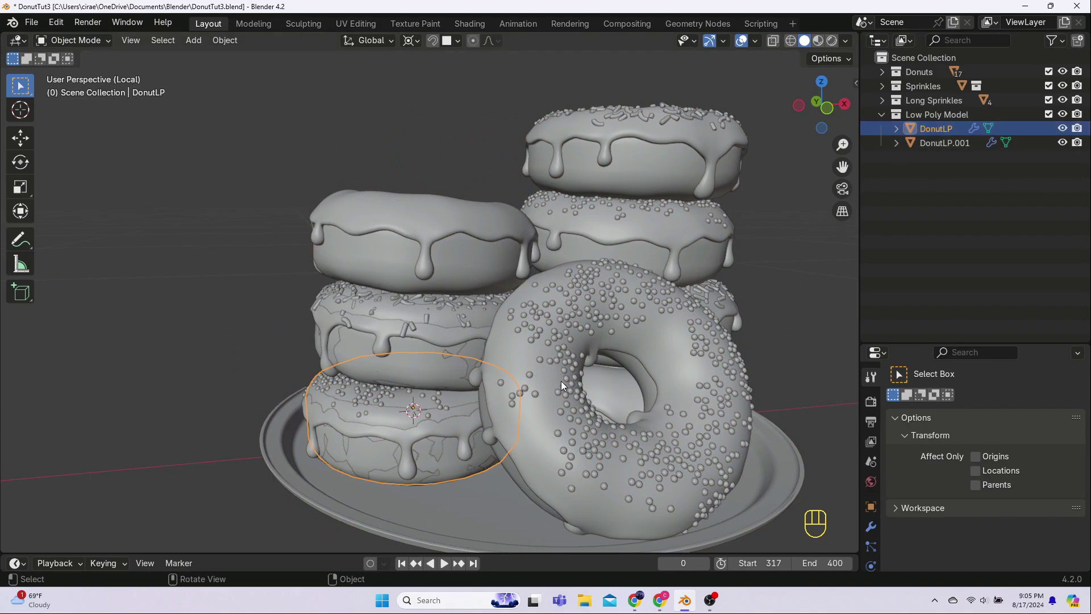
key(shift+d)
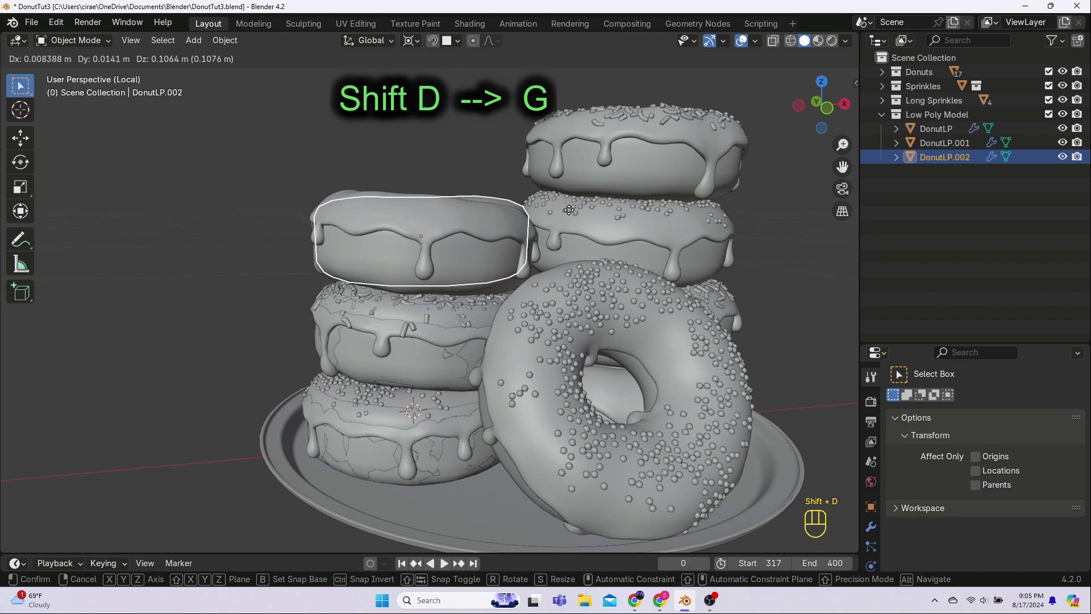
click(569, 210)
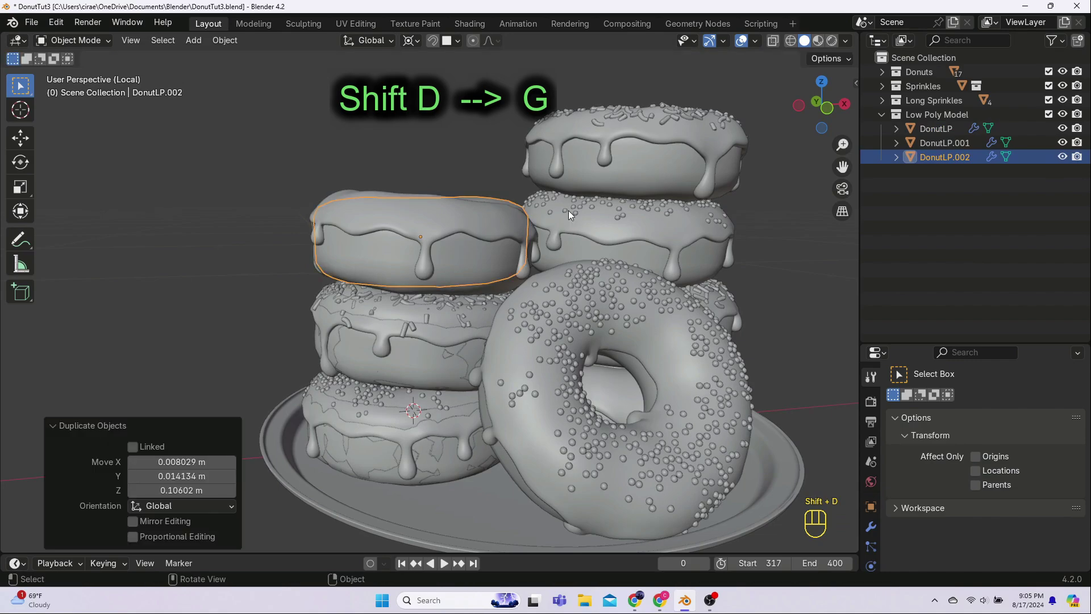
- Hide the plate and all other donuts, leaving only the plain glazed donut and its new low-poly copy
click(249, 336)
drag(226, 312, 377, 501)
key(h)
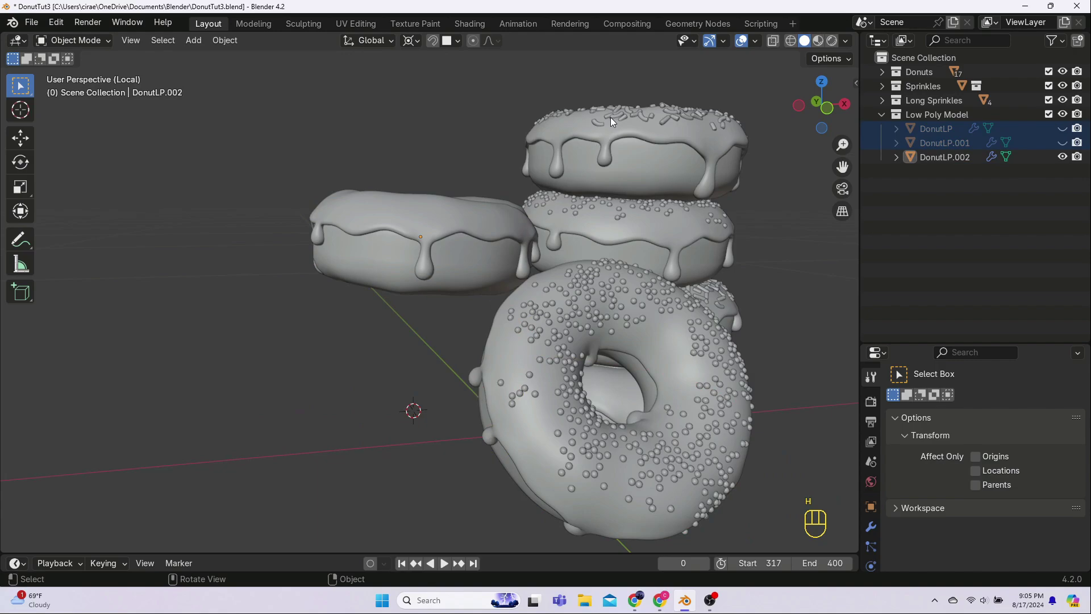
key(h)
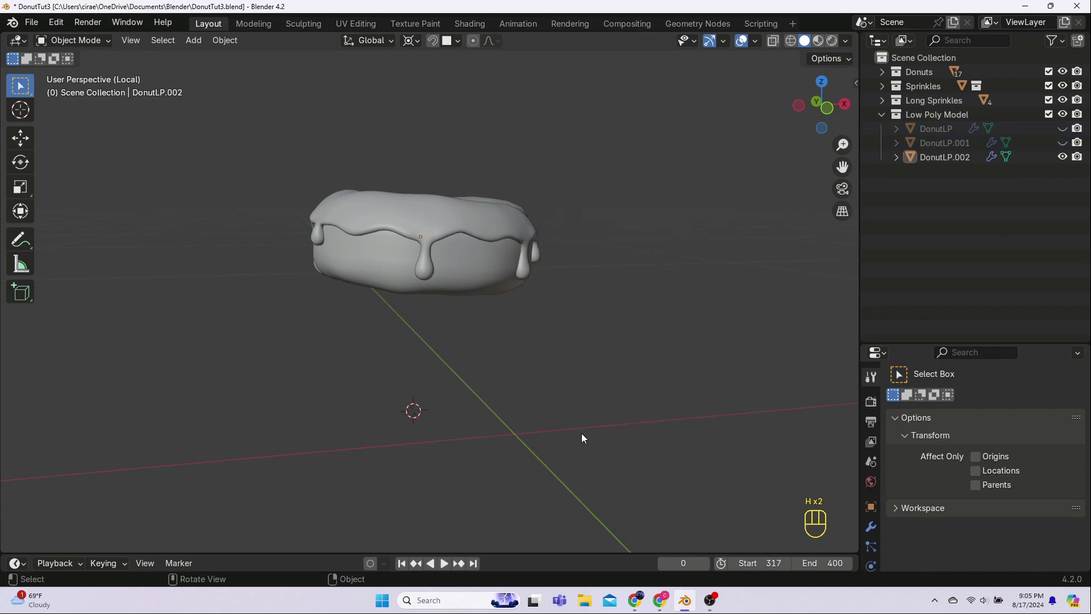
- Rename DonutLP.001 as DonutLP2 and DonutLP.002 as DonutLP3
double_click(939, 142)
click(952, 143)
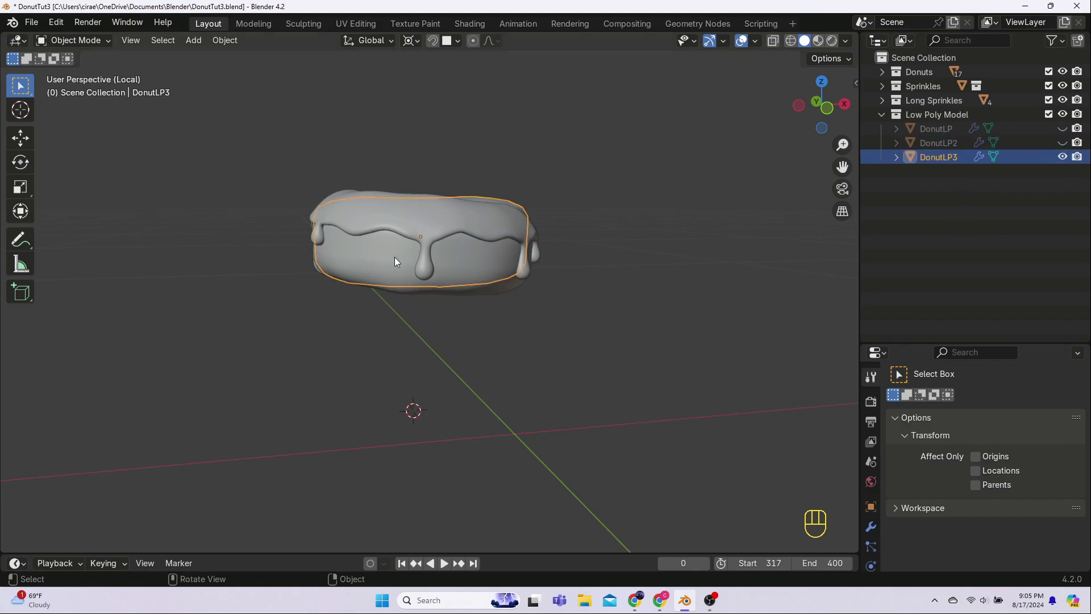
- Show the donuts in wireframe from the front and try to rotate DonutLP3 about the 3D cursor
click(790, 40)
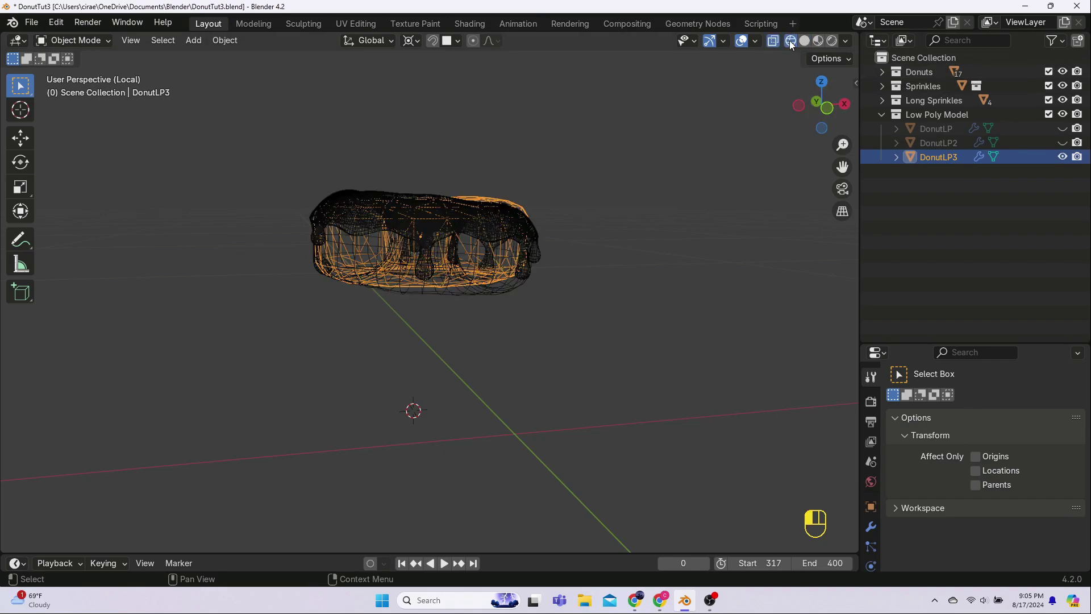
key(KP_1)
mouse_move(513, 321)
shift+middle_down()
mouse_move(499, 326)
mouse_move(498, 285)
mouse_move(493, 316)
shift+middle_up()
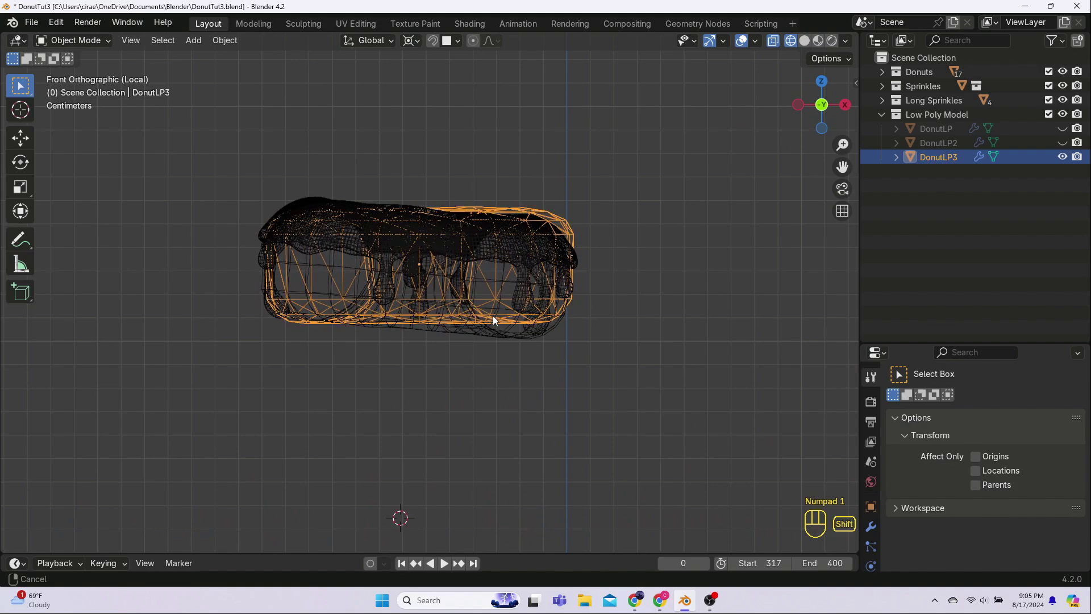
scroll(493, 327, up, 2)
key(r)
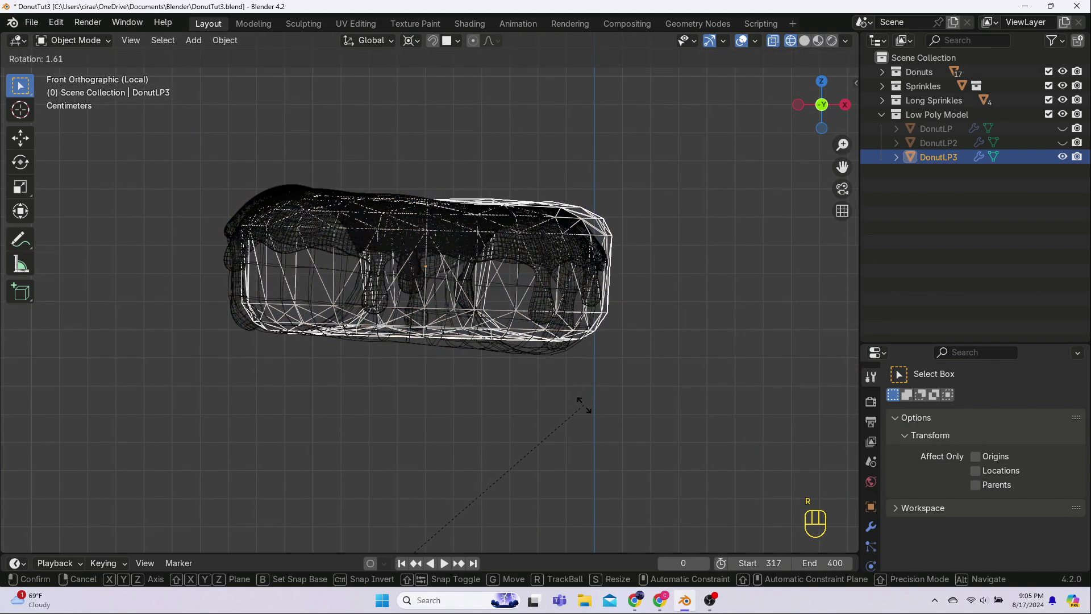
right_click(579, 421)
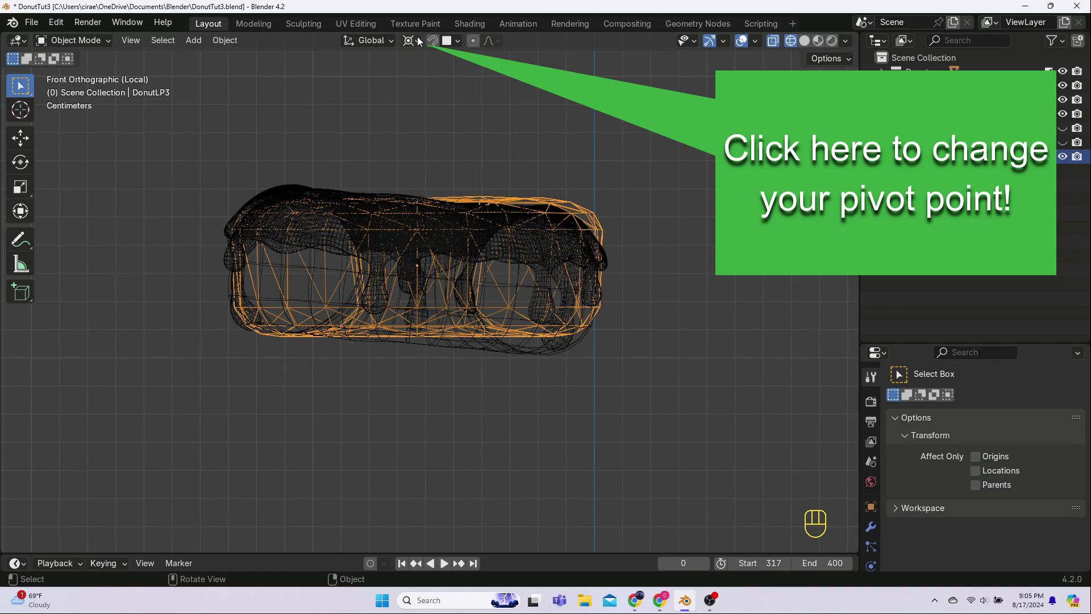
- Change the pivot point to the object's own centre, rotate DonutLP3 about 5.34° and move it about -0.0016 m in X and -0.0022 m in Z
click(417, 39)
key(r)
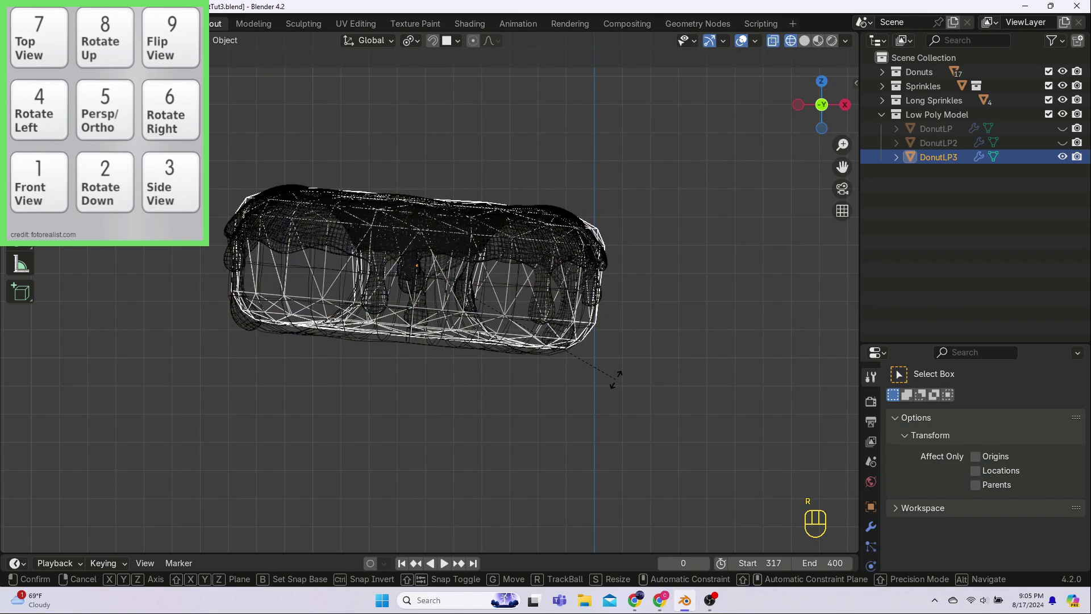
click(615, 380)
key(g)
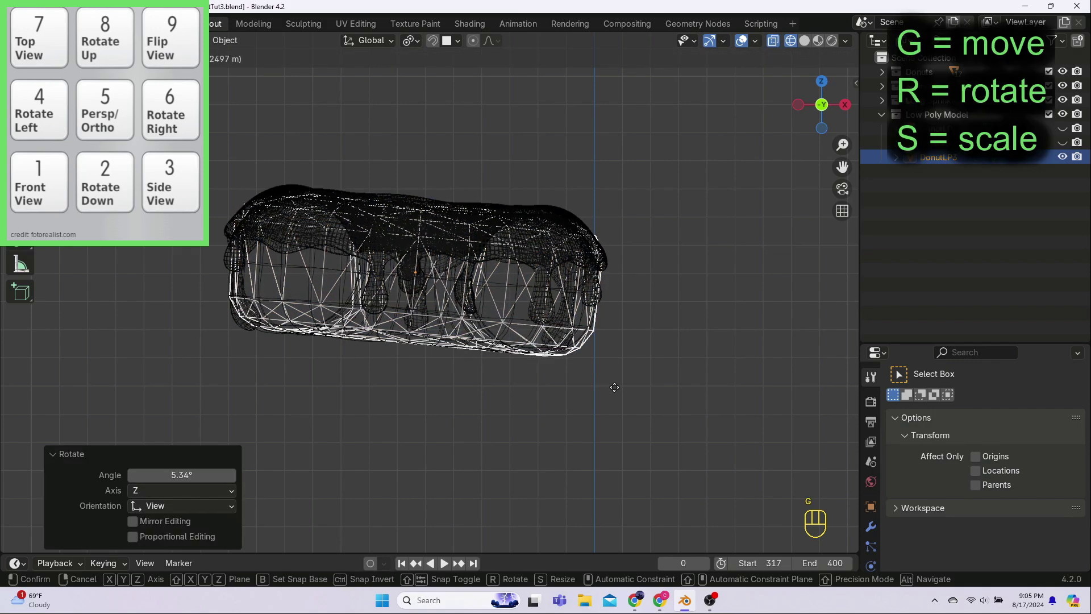
click(616, 391)
- Scale DonutLP3 to about 1.039 along its local Z axis and move it about 0.0014 m along local Z
key(s)
key(z)
key(z)
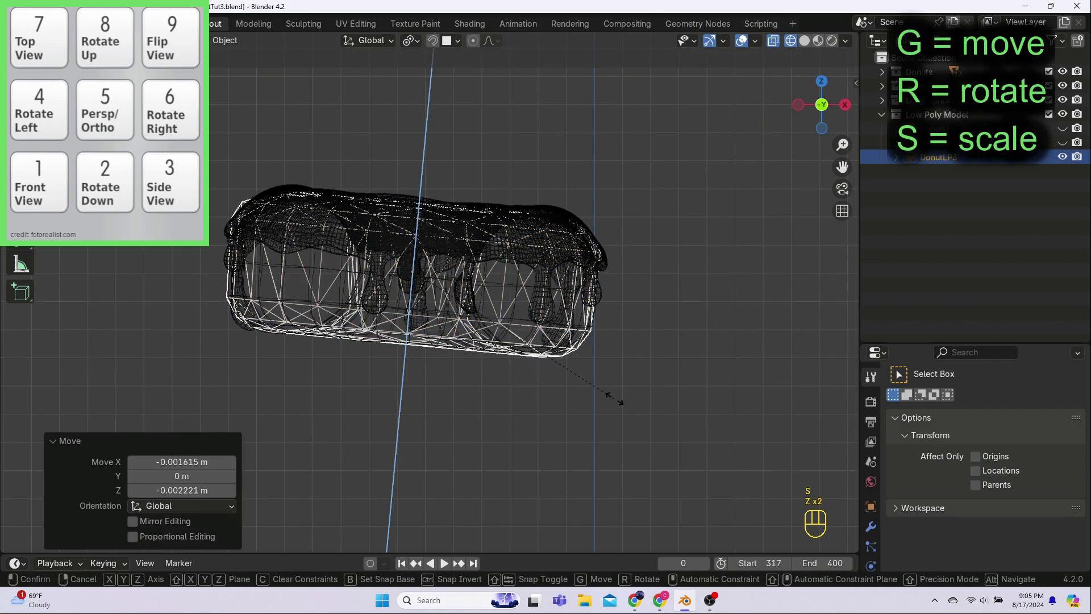
click(615, 404)
key(g)
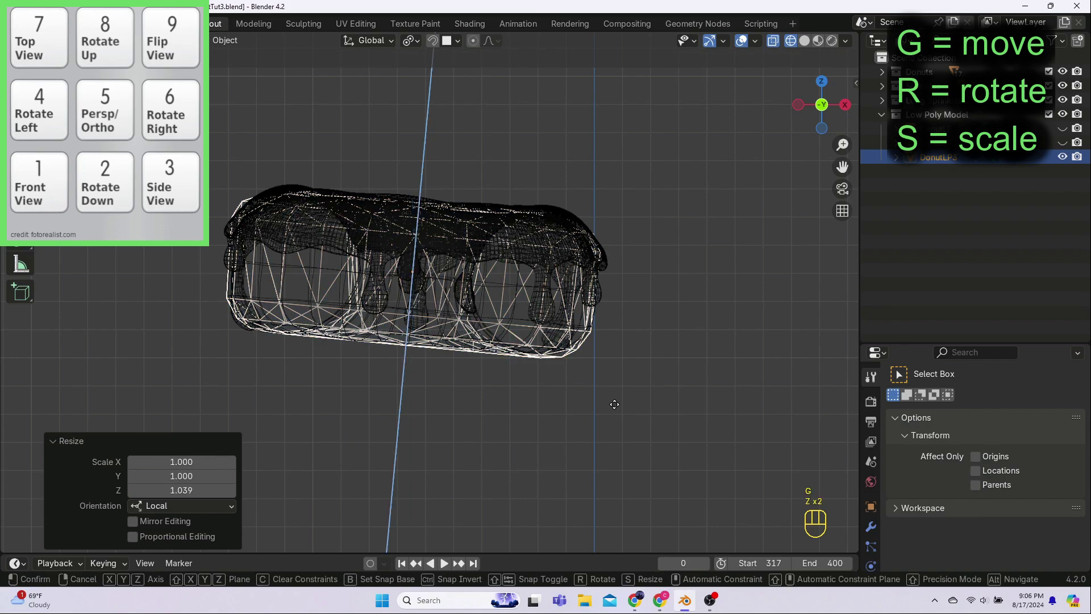
click(626, 414)
- Rotate DonutLP3 about -0.73° in the front view and 52.4° around its local Z, then shift it about -0.0002 m along local Z
key(r)
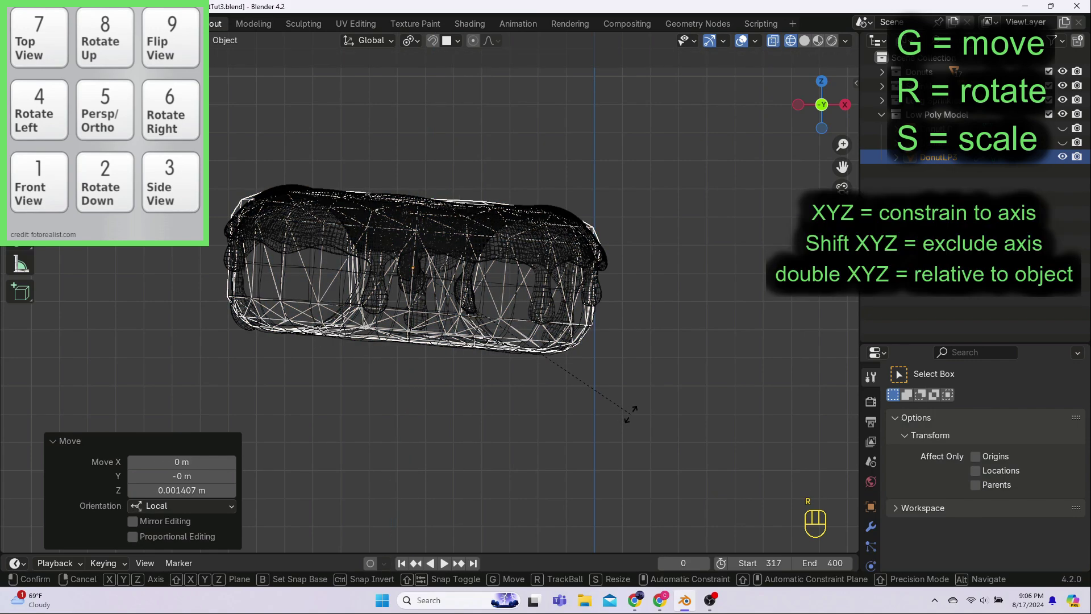
click(632, 409)
key(r)
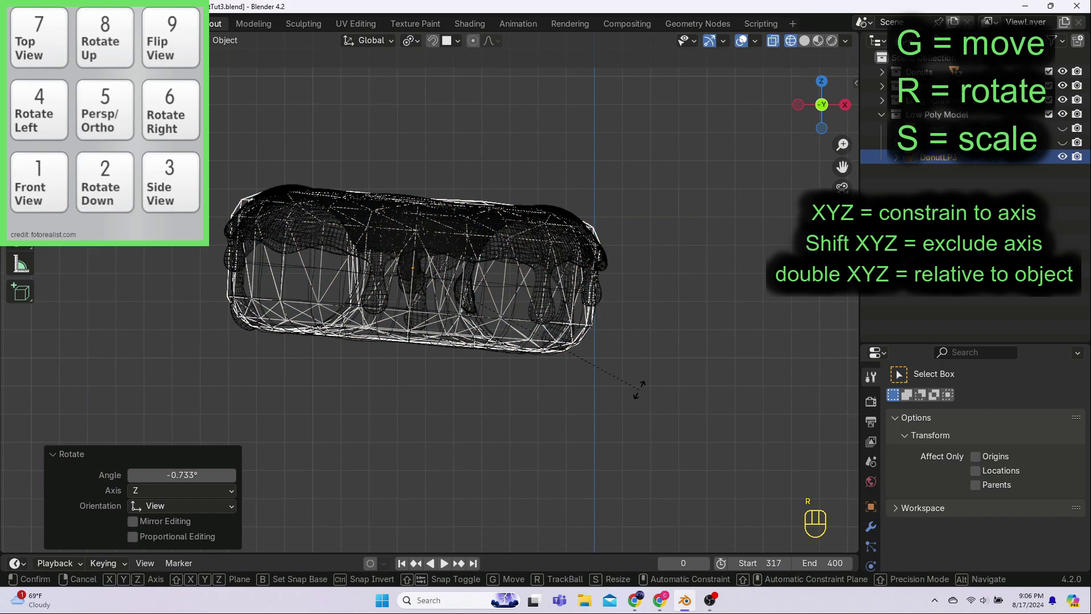
click(492, 410)
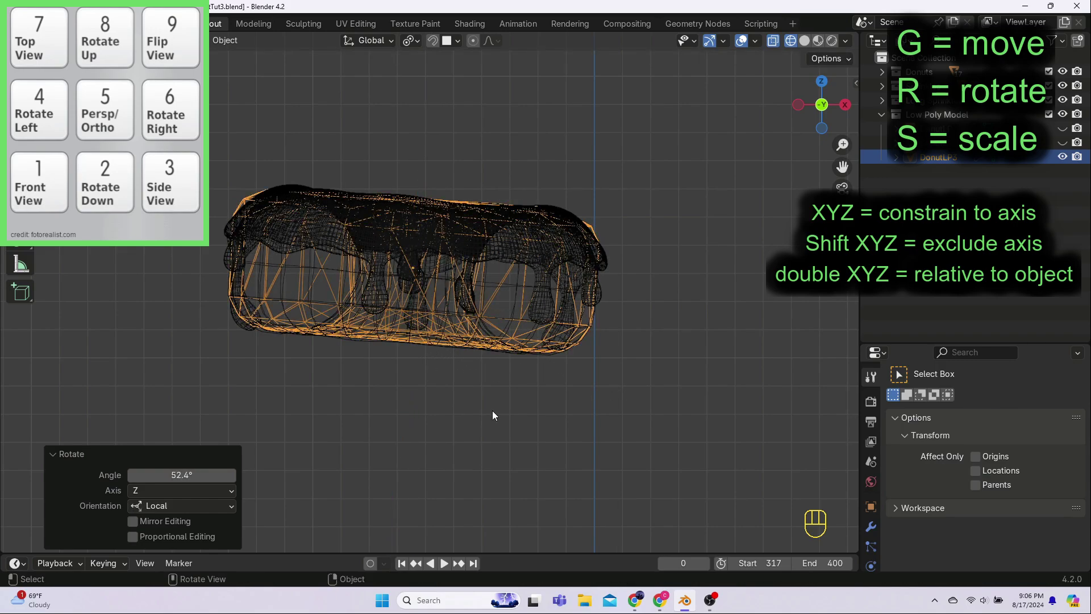
key(g)
click(585, 420)
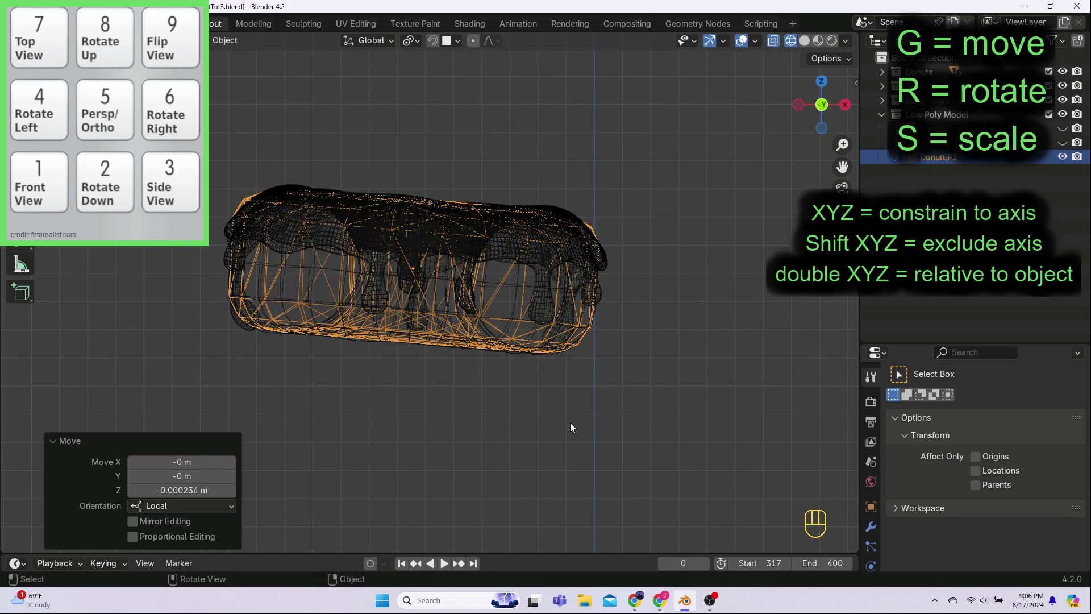
- Move DonutLP3 about 0.0008 m in X and -0.0143 m in Y in the top view, then about -0.0008 m in X in the front view
key(KP_7)
key(g)
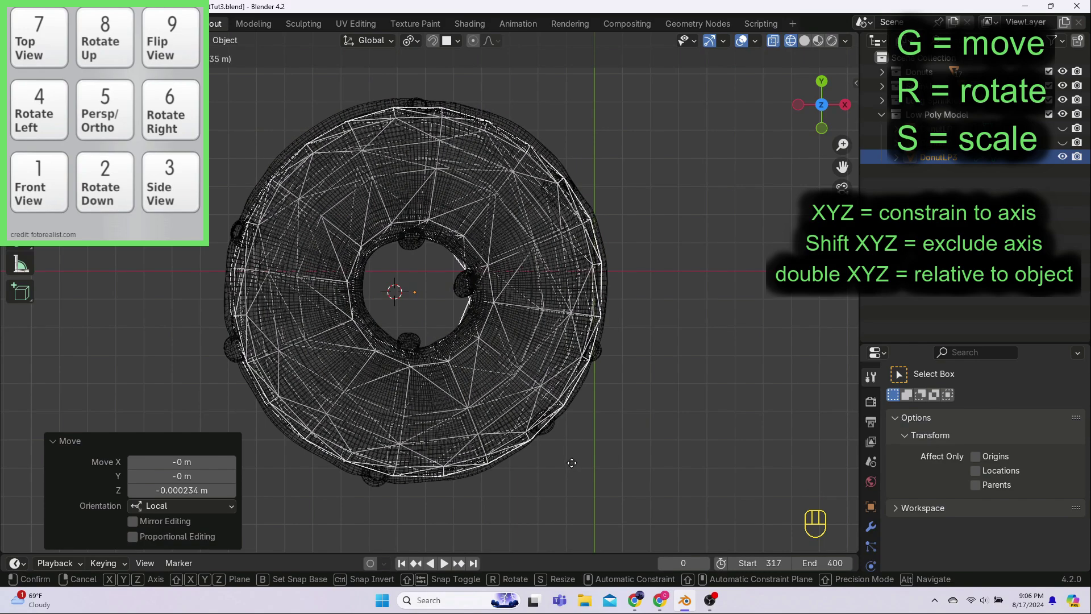
click(626, 479)
key(KP_1)
key(g)
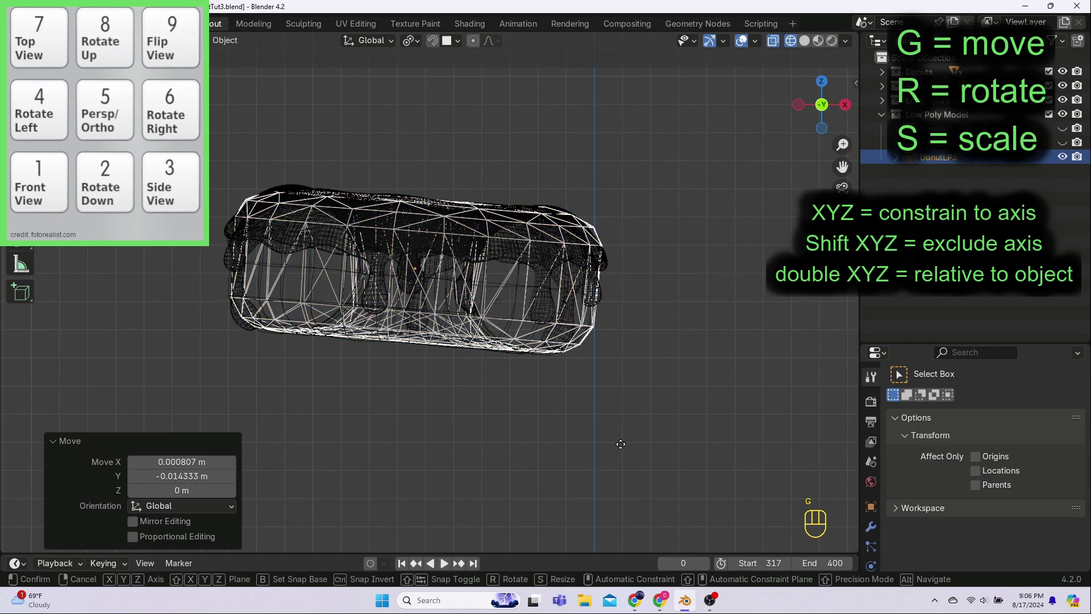
click(618, 445)
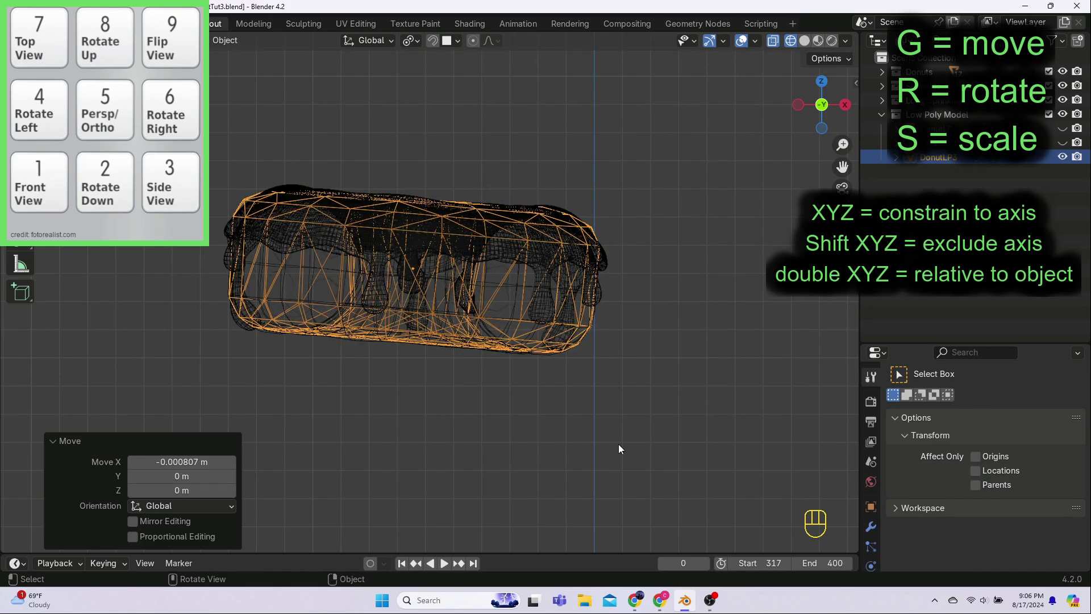
- Return to solid shading, reveal all hidden objects, and duplicate DonutLP onto the bottom donut of the right-hand stack
key(KP_7)
click(804, 40)
mouse_move(594, 367)
middle_down()
mouse_move(584, 215)
mouse_move(578, 256)
middle_up()
key(alt+h)
scroll(578, 298, down, 5)
click(402, 369)
key(shift+d)
click(761, 398)
- Hide everything except the new copy DonutLP.001 and the detailed donut it overlaps, and select the copy
middle_drag(762, 397, 608, 437)
click(630, 473)
drag(523, 193, 662, 335)
key(h)
drag(332, 341, 407, 419)
key(h)
key(h)
click(531, 393)
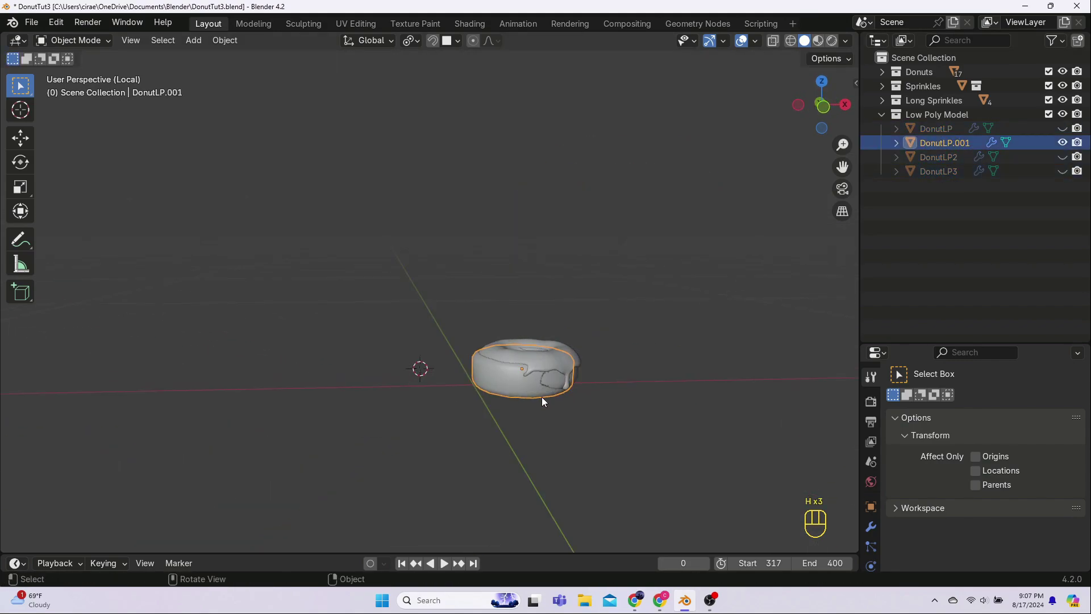
- Show the pair in wireframe from the front and move DonutLP.001 in X and Z over the detailed donut
scroll(568, 306, up, 3)
click(791, 40)
key(KP_1)
scroll(492, 288, up, 1)
key(g)
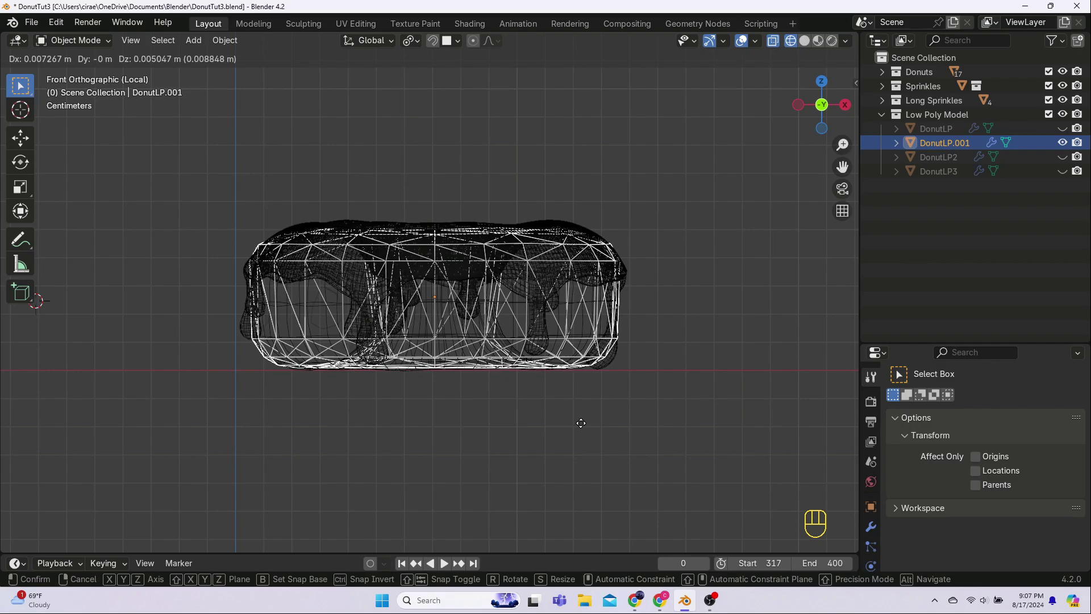
click(575, 428)
- Stretch DonutLP.001 slightly along Z to the detailed donut's height and move it about 0.0012 m in Z
key(s)
key(z)
click(574, 446)
key(g)
key(z)
click(575, 442)
- Rotate DonutLP.001 about 39° around Z and adjust its position over the detailed donut in the top view
key(r)
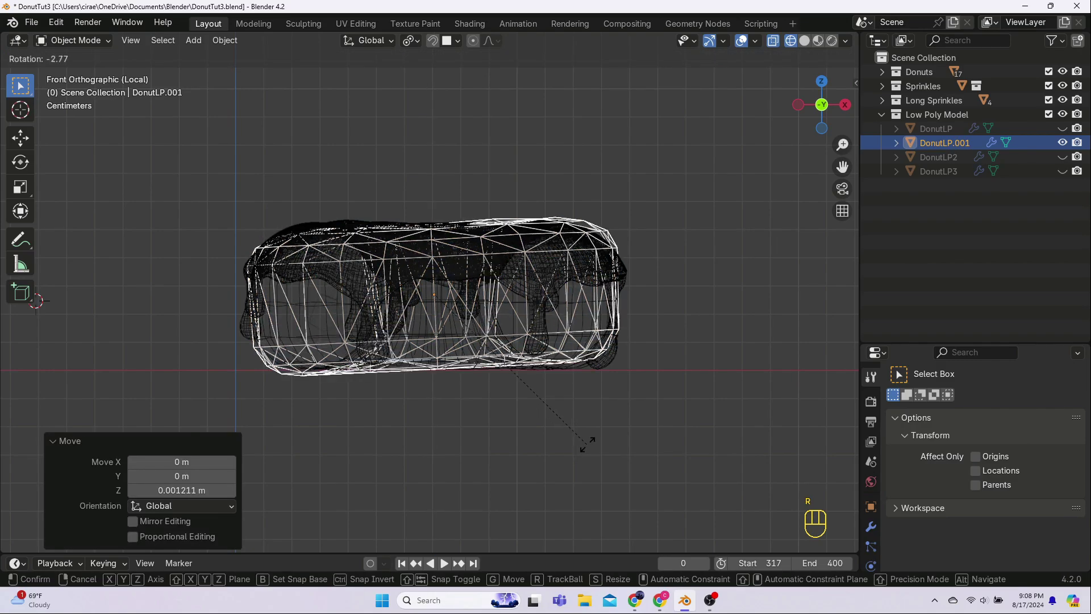
key(z)
click(510, 390)
key(KP_7)
key(g)
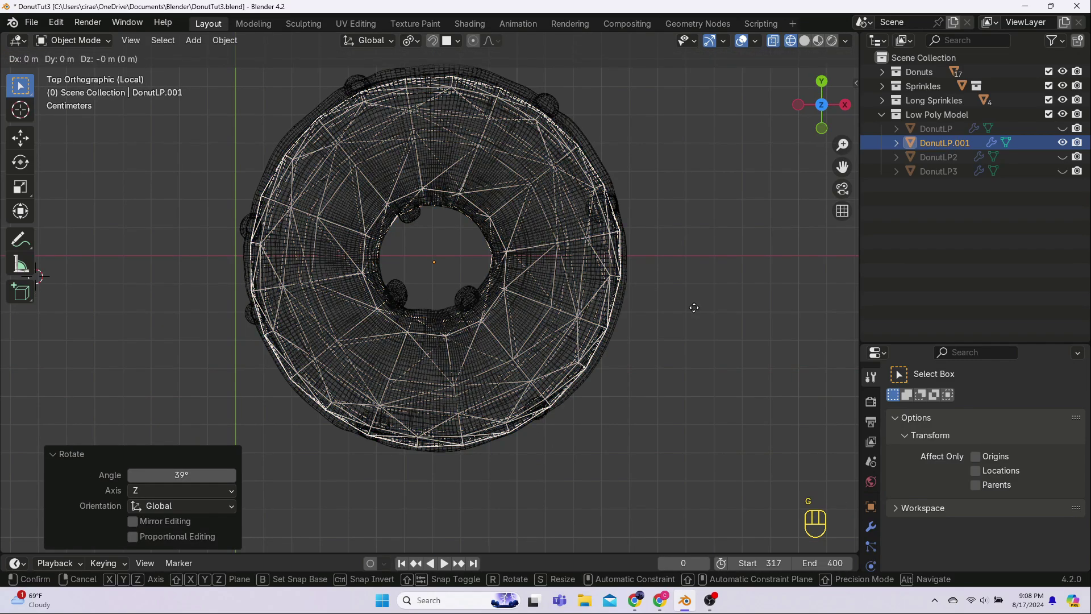
click(695, 378)
- Return to solid shading in the front view, reveal all objects, and duplicate DonutLP onto the second donut of the right-hand stack
key(KP_1)
click(804, 41)
key(alt+h)
scroll(656, 260, down, 4)
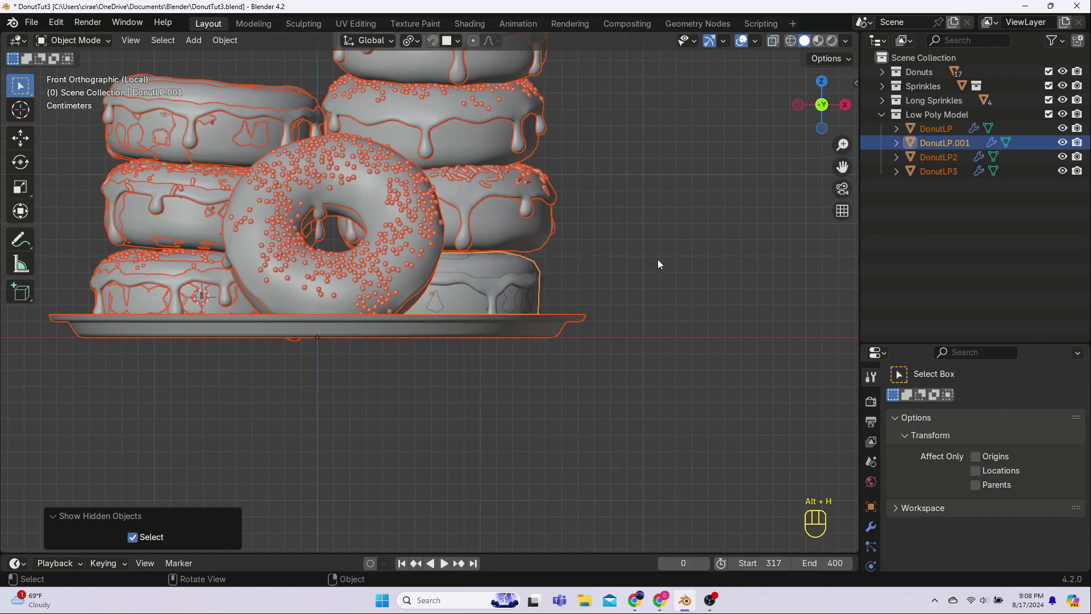
click(238, 299)
key(shift+d)
click(440, 222)
- Hide everything except DonutLP.002 and its matching detailed donut, turn on wireframe, and select DonutLP.002
drag(117, 96, 224, 373)
key(h)
middle_drag(477, 346, 443, 373)
key(h)
click(790, 40)
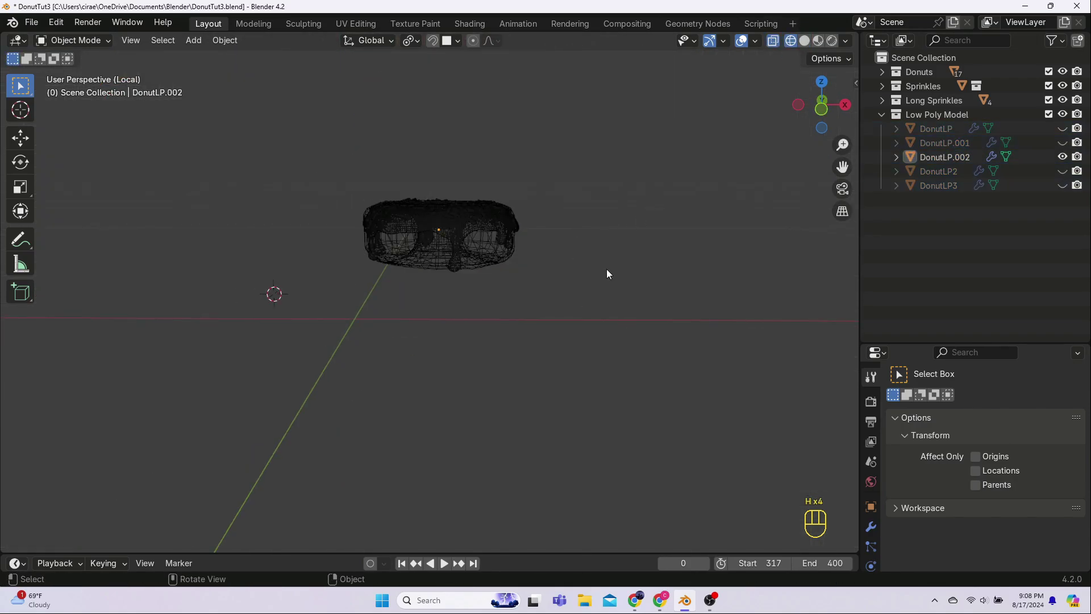
click(489, 250)
- Move DonutLP.002 in the front view about 0.0018 m in X and -0.0041 m in Z, then about -0.0004 m in X and 0.0001 m in Z
middle_drag(454, 284, 470, 329)
key(KP_1)
scroll(454, 222, up, 6)
key(g)
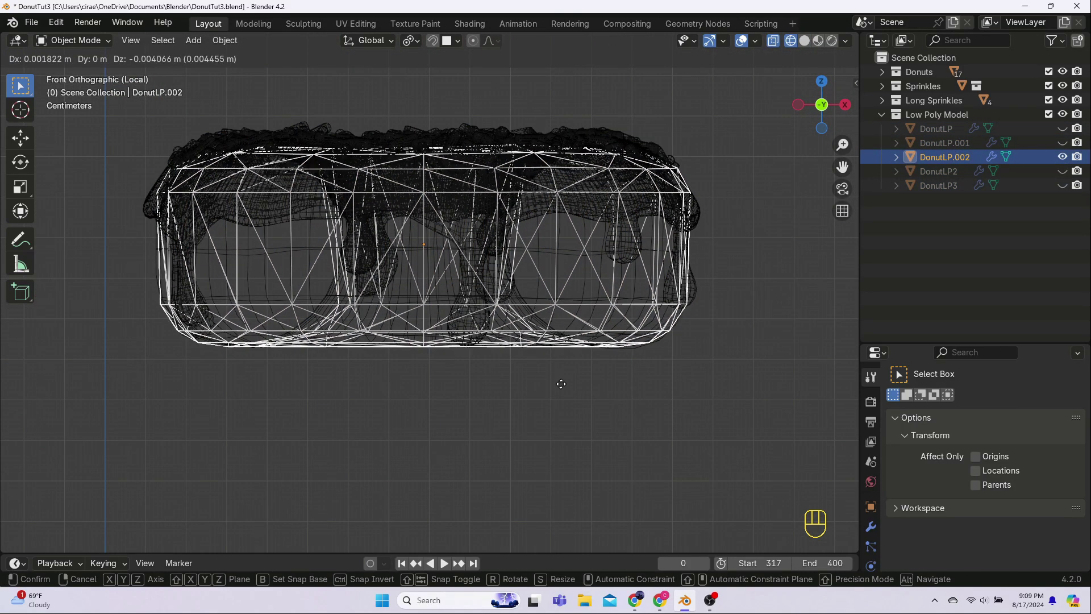
click(561, 388)
key(g)
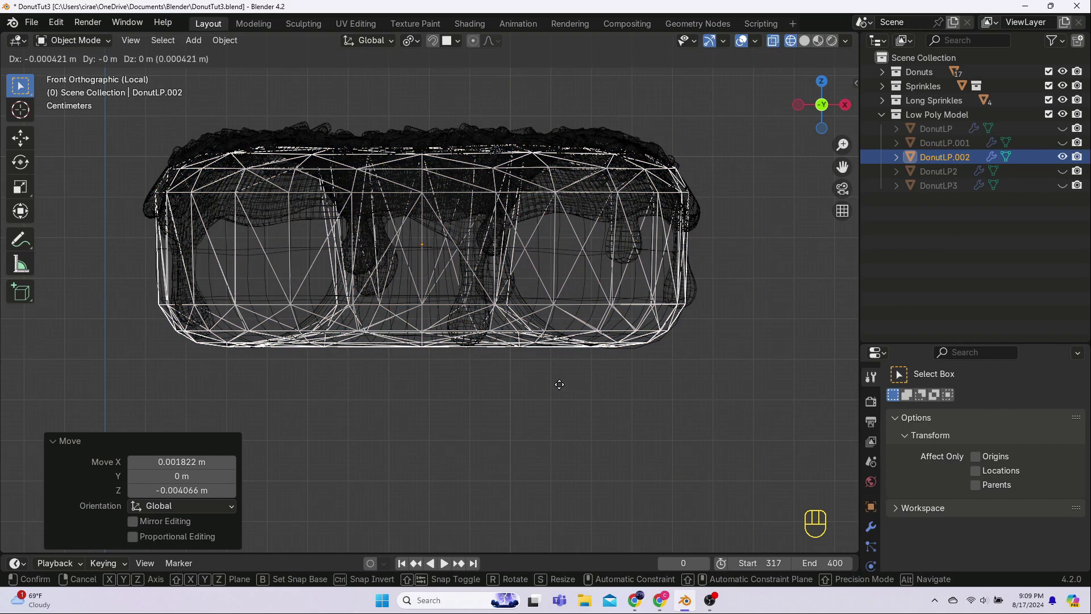
click(560, 383)
key(s)
key(y)
right_click(616, 458)
- Scale DonutLP.002 to about 1.034 along Z and move it about 0.0014 m in Z
scroll(604, 431, down, 2)
key(s)
key(z)
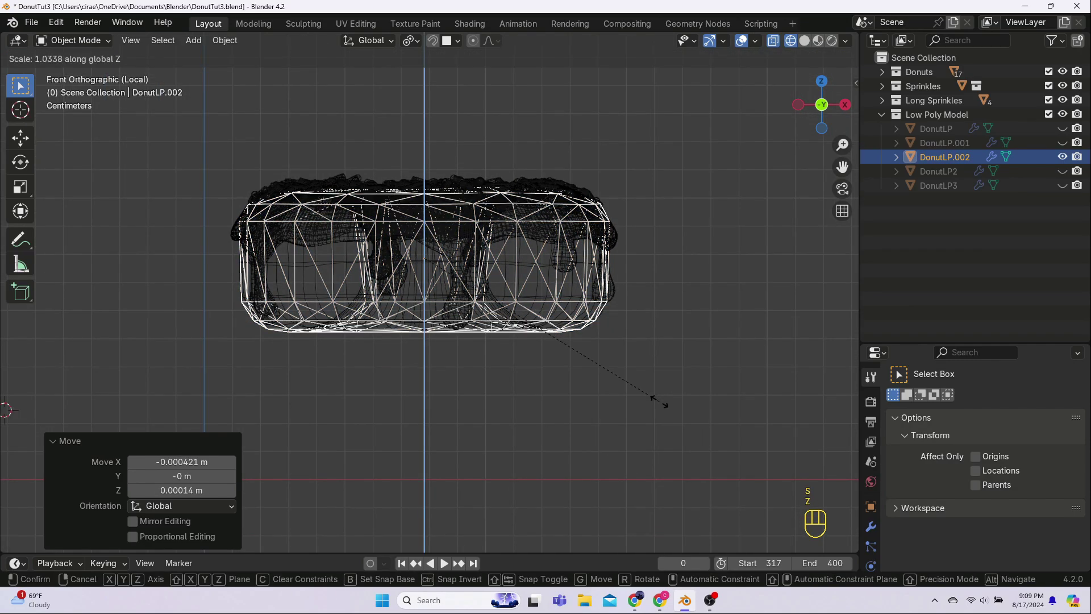
click(659, 401)
key(g)
key(z)
click(665, 406)
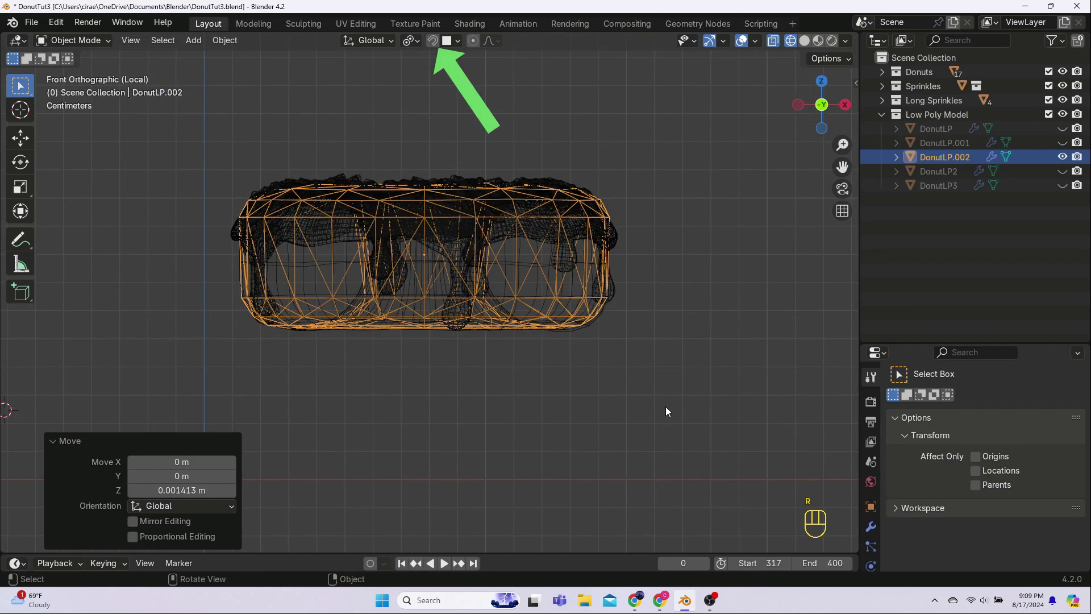
- Rotate DonutLP.002 about 362° around Z and adjust its position in the front and top views
key(r)
key(z)
click(757, 315)
key(g)
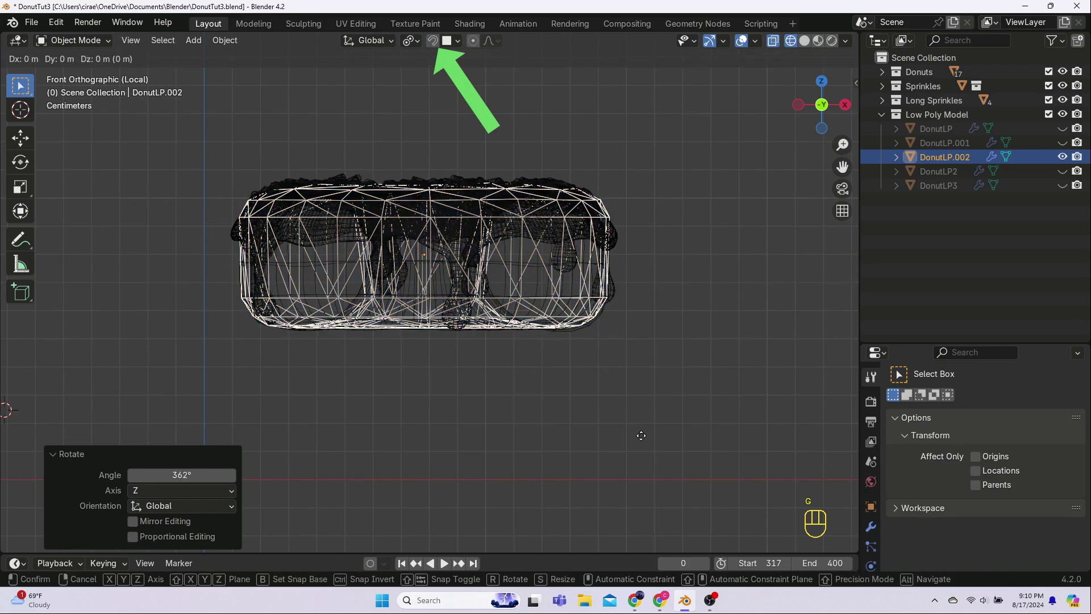
click(643, 439)
key(KP_7)
key(g)
click(646, 400)
- Scale DonutLP.002 to about 1.008 along X and adjust its position in the front view
key(KP_1)
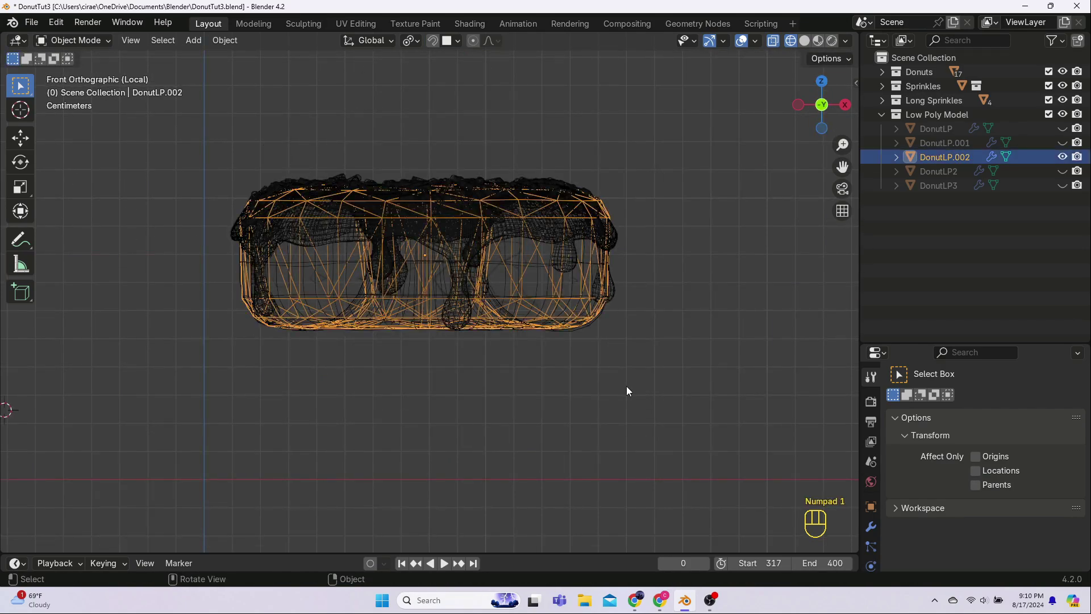
key(s)
key(x)
click(628, 395)
key(g)
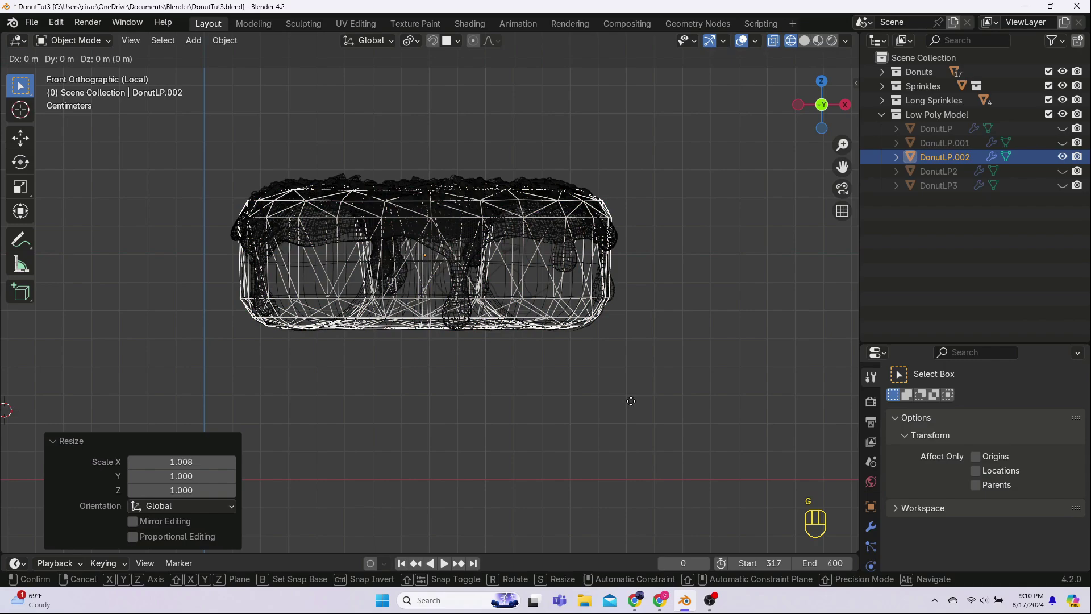
click(623, 401)
click(624, 401)
- Return to solid shading, reveal all hidden objects, and duplicate DonutLP onto the third donut of the right-hand stack
key(shift+z)
mouse_move(559, 273)
middle_down()
mouse_move(532, 369)
mouse_move(553, 283)
middle_up()
scroll(554, 283, down, 3)
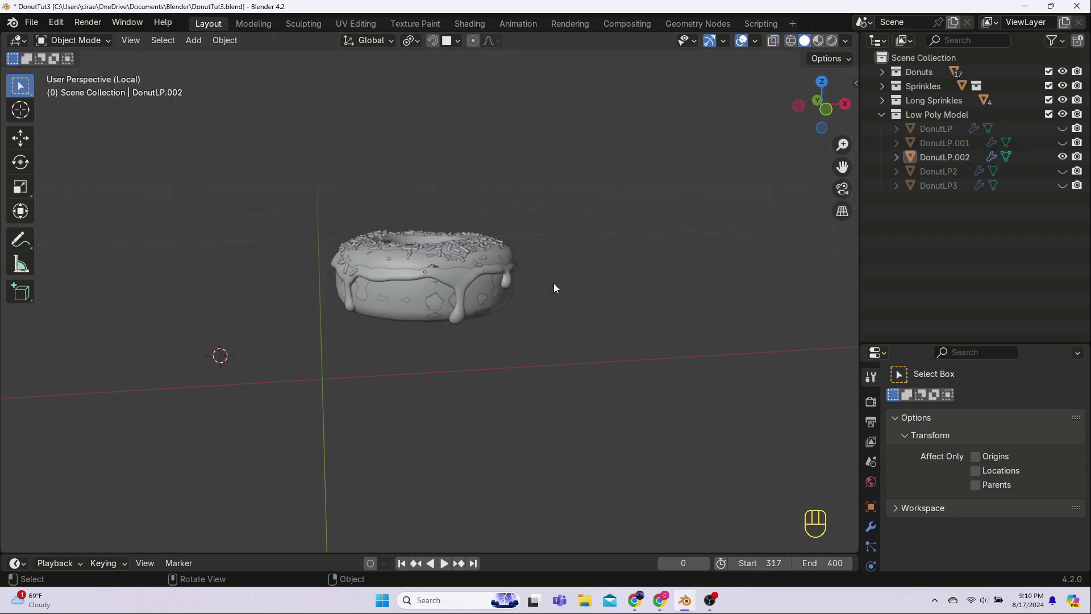
key(alt+h)
click(929, 133)
key(shift+d)
click(743, 100)
- Hide everything except DonutLP.003 and its matching detailed donut, and select DonutLP.003
scroll(454, 187, down, 3)
drag(225, 199, 500, 363)
key(h)
key(h)
key(h)
drag(421, 136, 500, 199)
key(h)
click(944, 171)
- In wireframe from the right side, rotate DonutLP.003 about -7.54° and move it about 0.012 m in Y and -0.0006 m in Z
scroll(481, 278, up, 6)
key(KP_1)
key(shift+z)
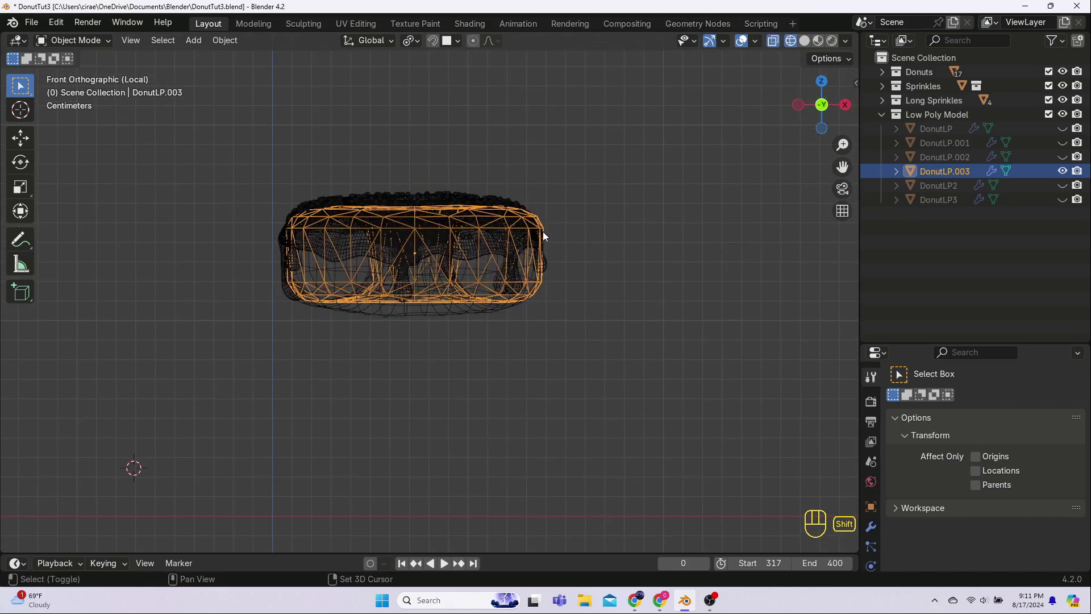
middle_drag(543, 231, 431, 255)
key(KP_3)
key(r)
click(577, 352)
key(g)
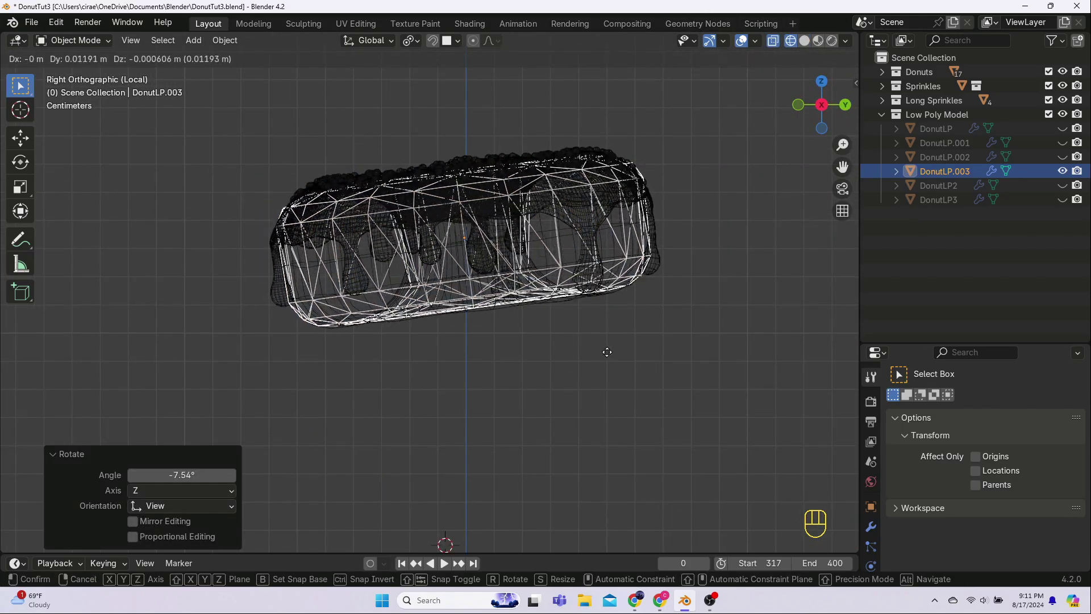
click(609, 353)
- Scale DonutLP.003 along its local Z axis to the detailed donut's height and move it about 0.0007 m along local Z
key(s)
key(z)
key(z)
click(621, 438)
key(g)
key(z)
key(z)
click(637, 441)
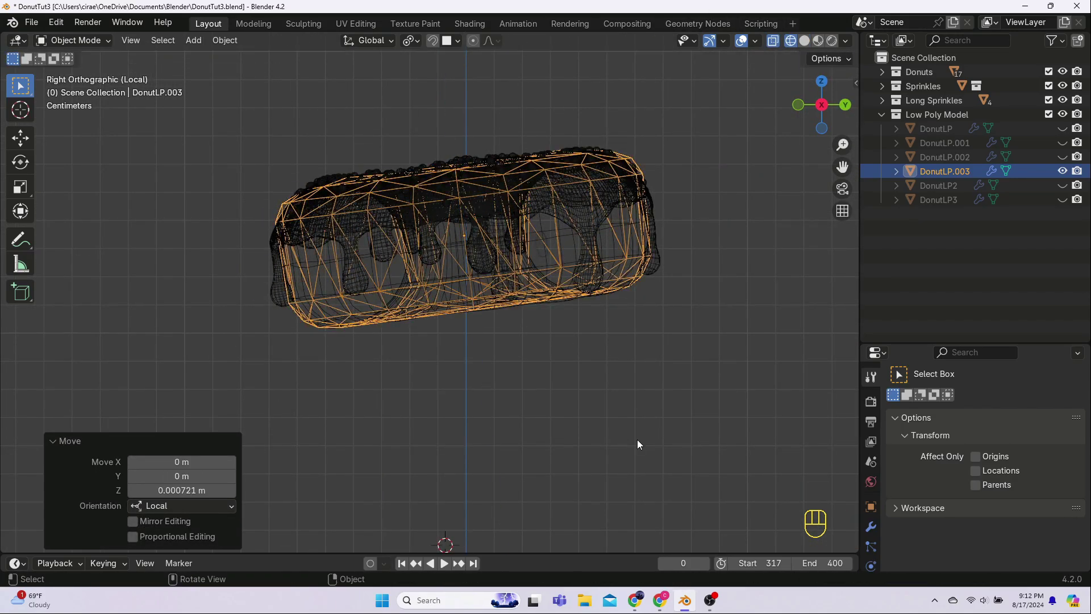
- Rotate DonutLP.003 about 88.5° around its local Z and move it about -0.0018 m in X and -0.0012 m in Y
key(r)
key(z)
key(z)
click(563, 337)
key(KP_7)
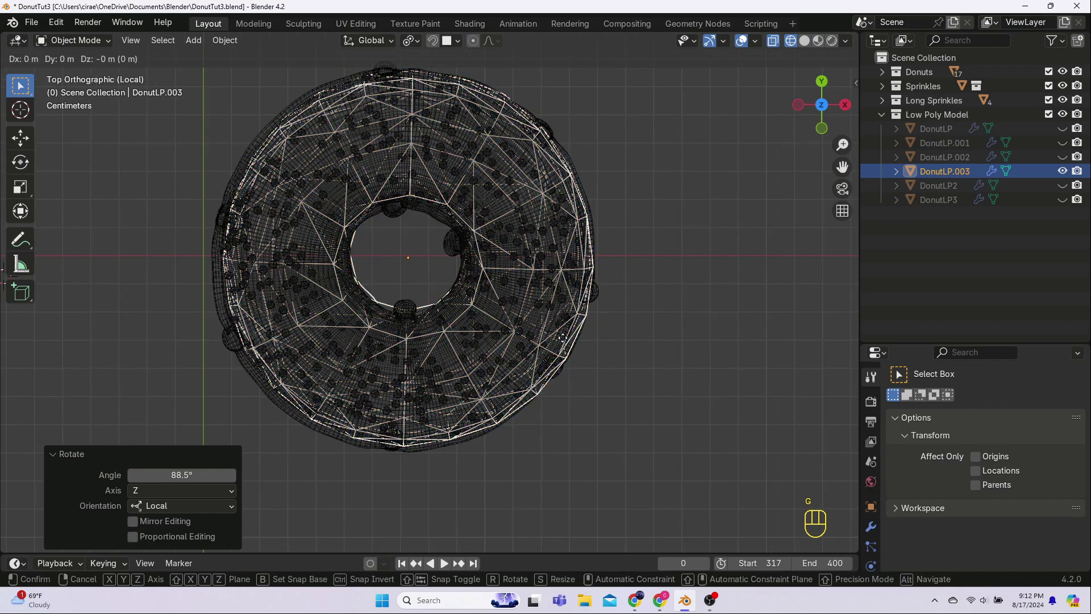
key(g)
click(615, 436)
- Move DonutLP.003 about 0.0008 m in Y in the right side view and check the fit from the top
key(KP_1)
key(KP_3)
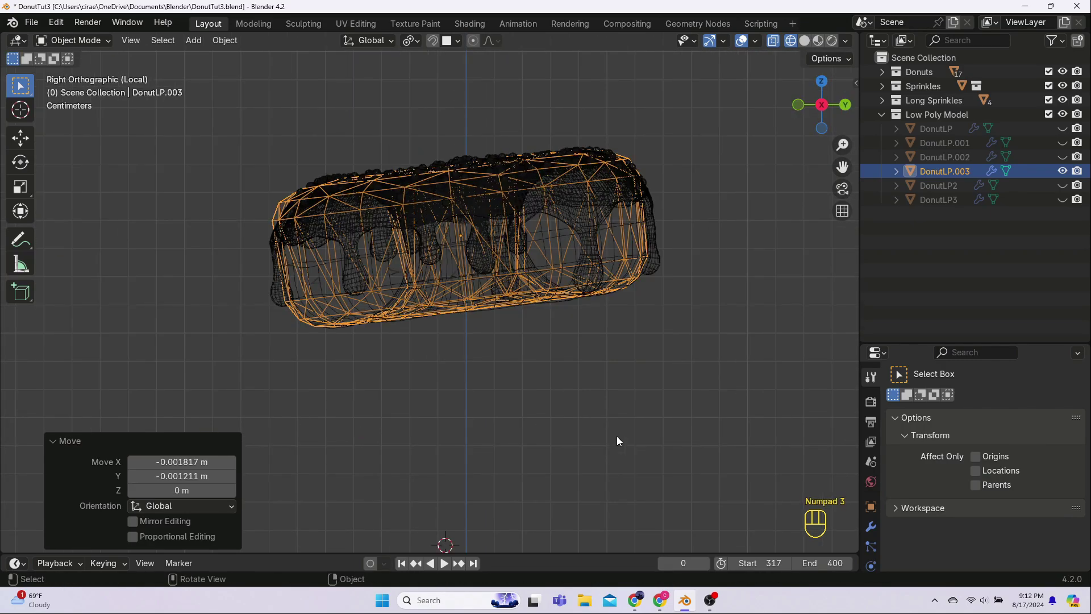
key(g)
click(589, 426)
key(KP_7)
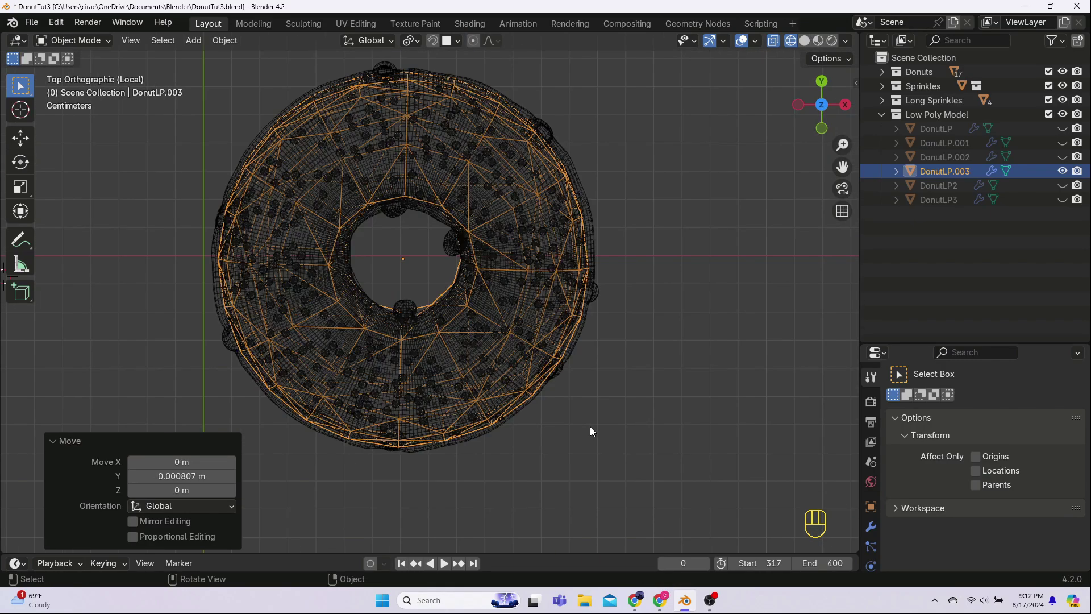
- Return to solid shading, reveal all objects, and duplicate DonutLP onto the right-hand stack's top donut, offset about 0.146 m in X and 0.16 m in Z
key(shift+z)
key(KP_1)
middle_drag(577, 366, 511, 392)
key(alt+h)
click(257, 396)
key(shift+d)
click(807, 228)
- Hide everything except DonutLP.004 and the top detailed donut of the right-hand stack
scroll(511, 284, down, 3)
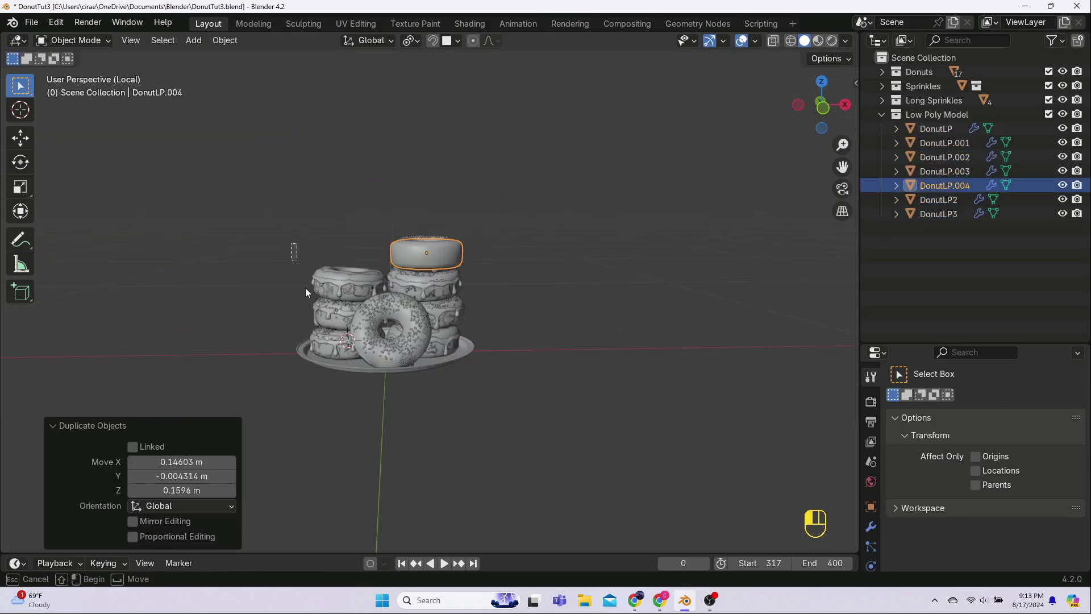
drag(305, 288, 392, 375)
key(h)
key(h)
key(a)
- In wireframe from the right side, rotate DonutLP.004 to the detailed donut's tilt and move it over that donut
key(KP_1)
key(KP_Decimal)
key(shift+z)
key(KP_3)
key(r)
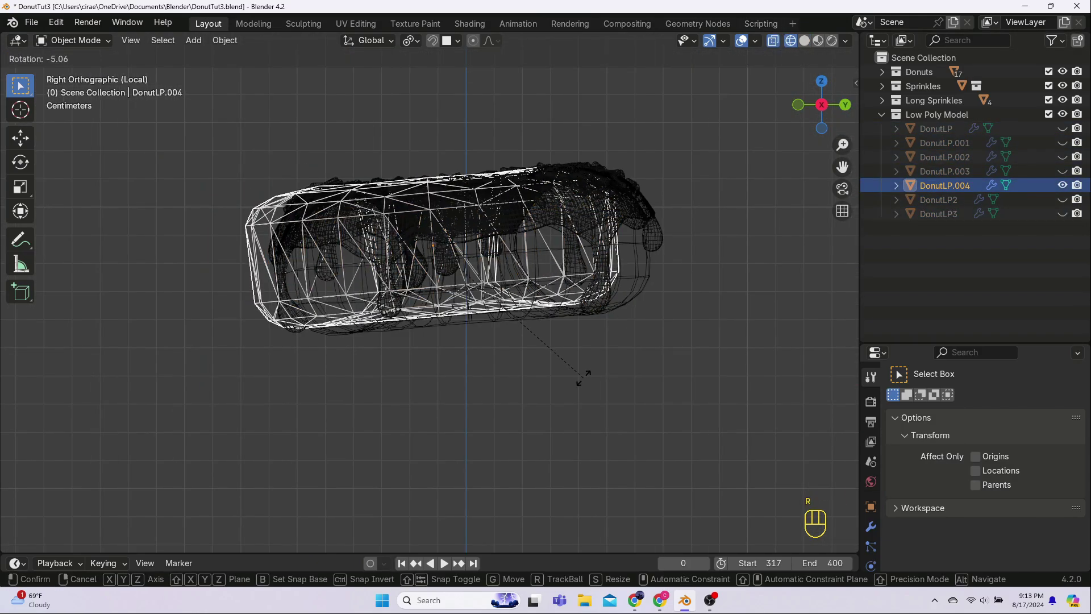
click(605, 384)
key(g)
click(608, 457)
- Scale DonutLP.004 to 1.044 along its local Z axis and move it along that axis to match the detailed donut's height
key(s)
key(z)
key(z)
click(609, 469)
key(g)
key(z)
key(z)
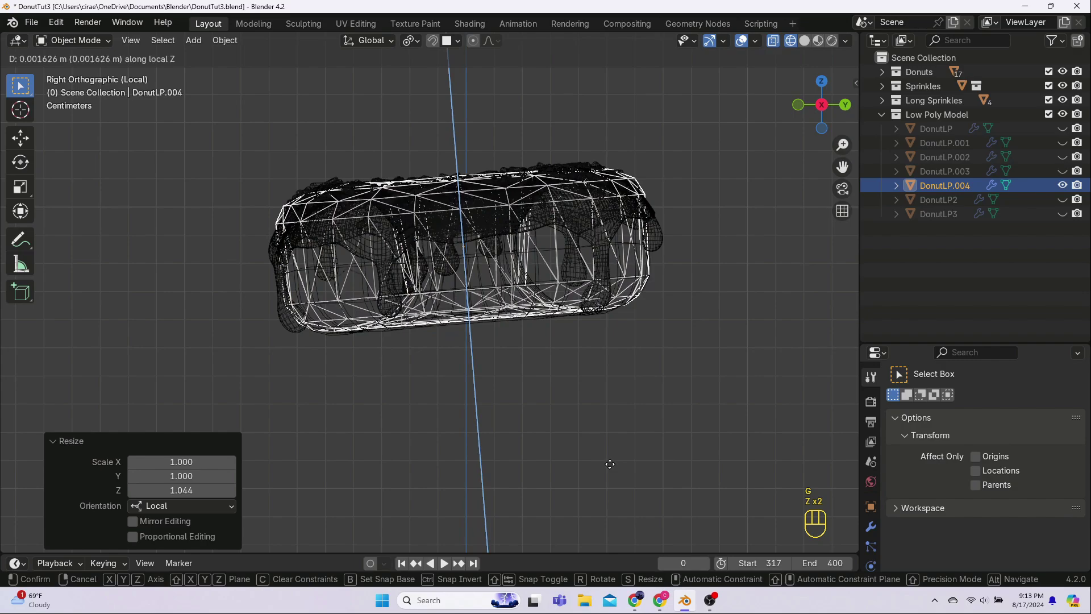
click(609, 466)
key(g)
click(610, 466)
- Rotate DonutLP.004 about its local Z axis while checking its fit from the top view
key(r)
key(z)
key(z)
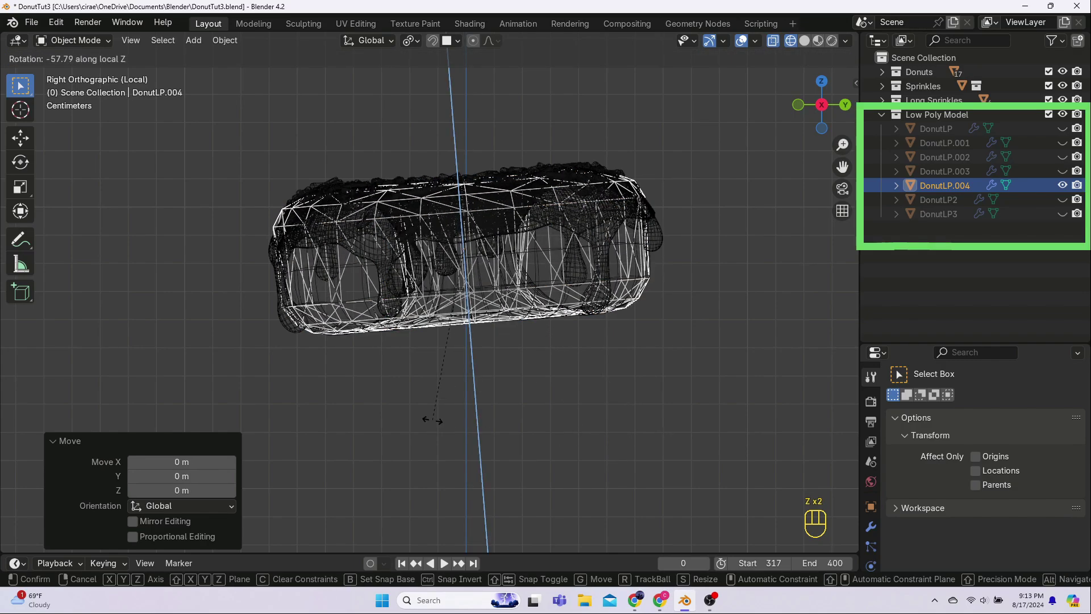
key(KP_7)
click(395, 418)
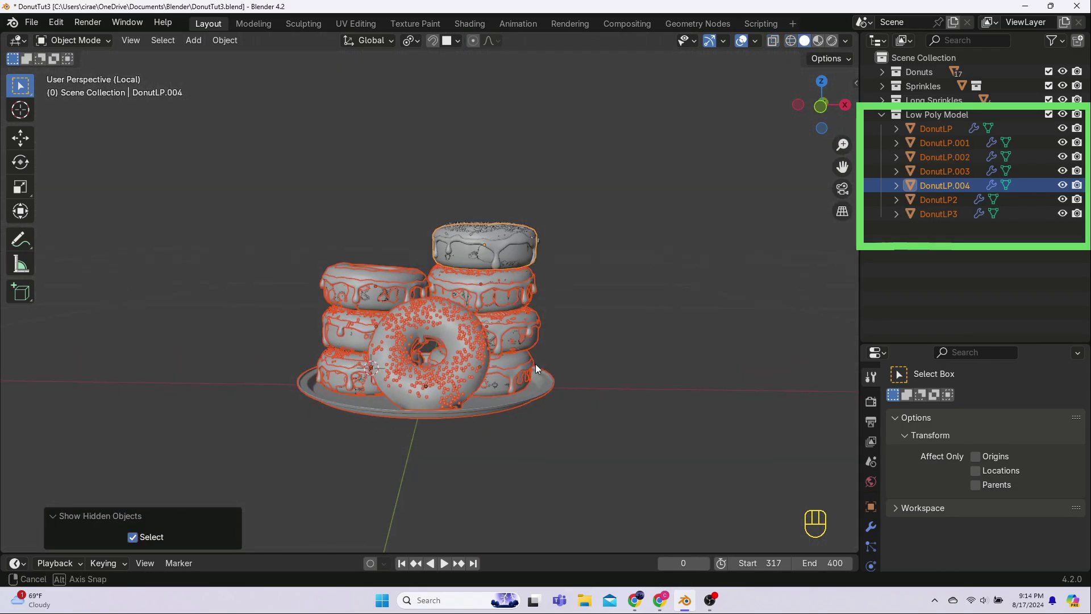
- Rename the low-poly donuts so that they are numbered consecutively from DonutLP1 to DonutLP7
double_click(938, 128)
text(1)
key(Return)
double_click(957, 128)
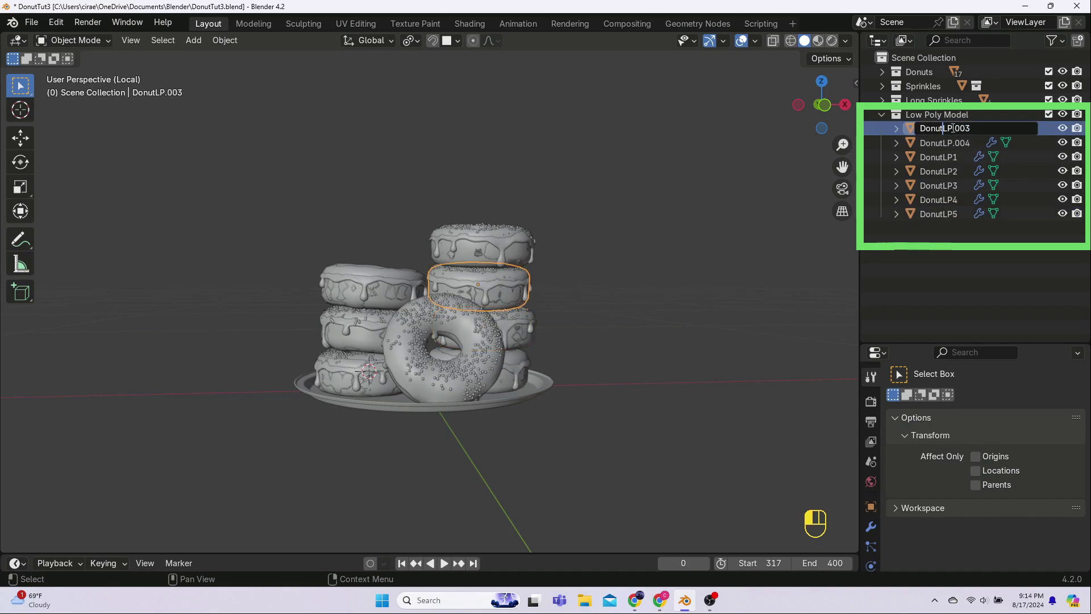
text(6)
key(Return)
double_click(956, 128)
text(7)
key(Return)
- Duplicate DonutLP1 in front of the leaning donut and rotate the copy about 64.4° in the view plane
key(shift+d)
key(g)
key(r)
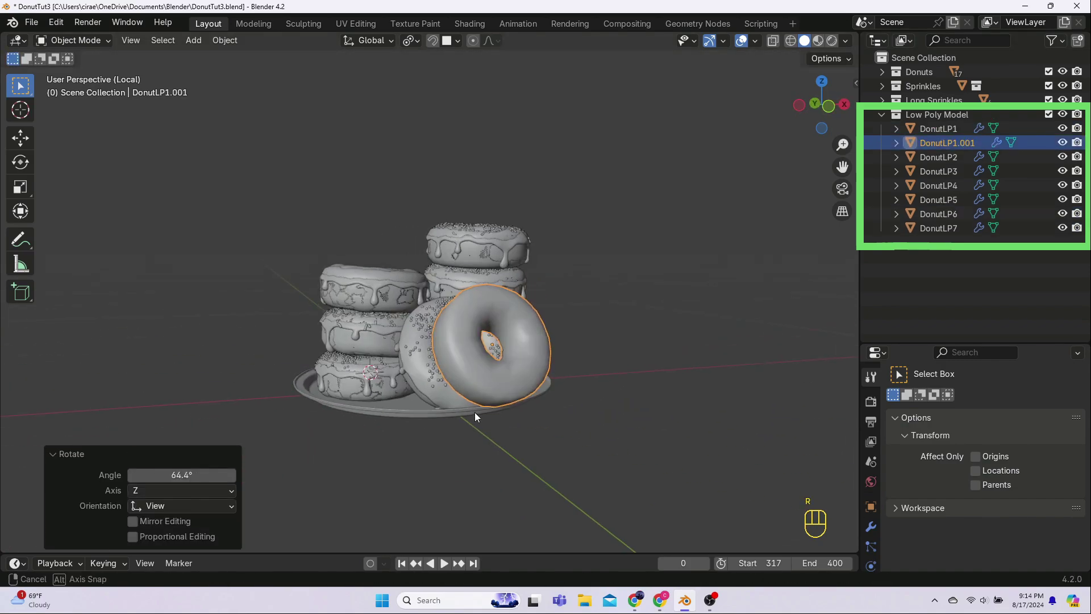
click(475, 412)
- Hide everything except DonutLP1.001 and the detailed leaning donut, and switch to wireframe shading
key(h)
key(h)
key(shift+z)
click(478, 336)
- In the right side view, rotate DonutLP1.001 to the leaning donut's tilt and move it over that donut
key(KP_1)
key(KP_3)
key(r)
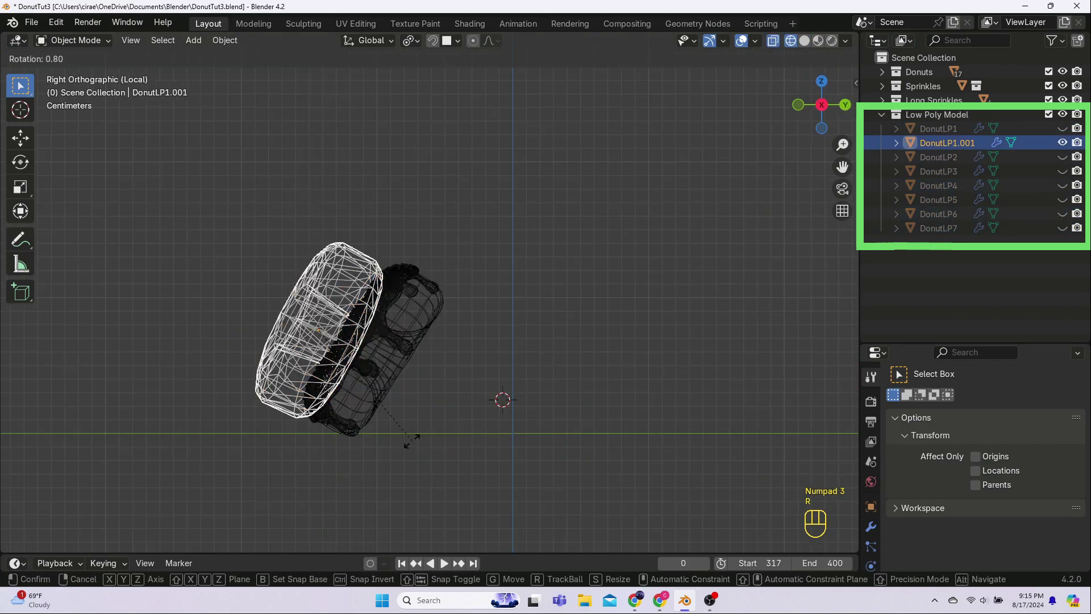
key(z)
click(402, 450)
key(g)
click(459, 466)
- Refine DonutLP1.001's position over the leaning donut from the front and right views, shifting it about -0.027 m in X
scroll(459, 449, up, 2)
shift+middle_drag(429, 431, 500, 358)
key(g)
click(489, 389)
key(g)
click(526, 375)
key(KP_1)
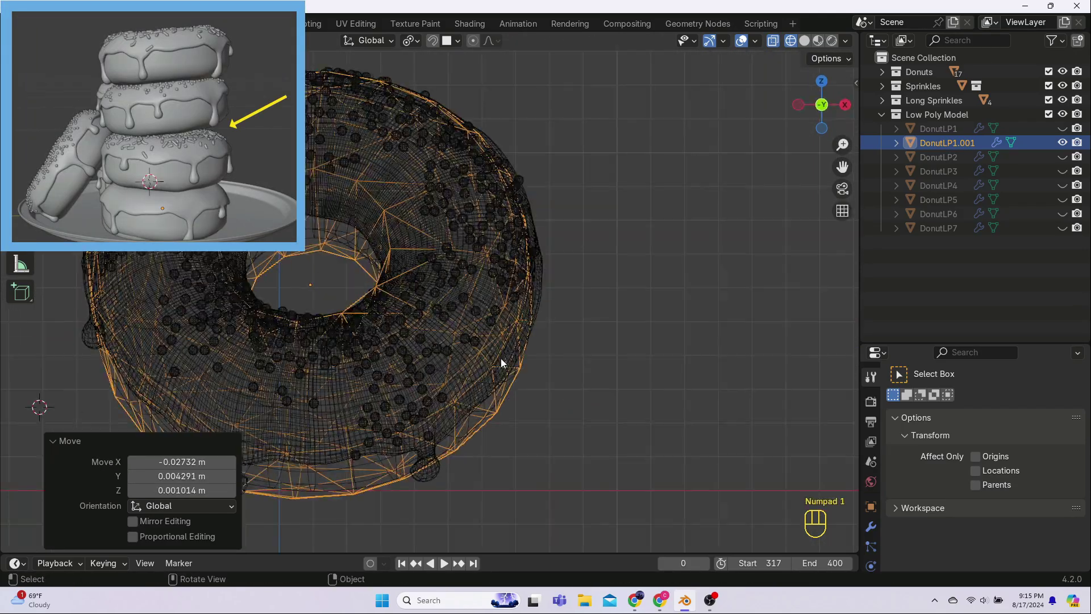
key(KP_3)
key(g)
click(496, 358)
- Fine-tune DonutLP1.001's tilt and position against the leaning donut from several viewing angles
scroll(492, 344, down, 2)
middle_drag(480, 316, 588, 318)
key(r)
click(569, 433)
key(g)
click(566, 432)
middle_drag(566, 431, 544, 397)
key(r)
click(555, 389)
key(g)
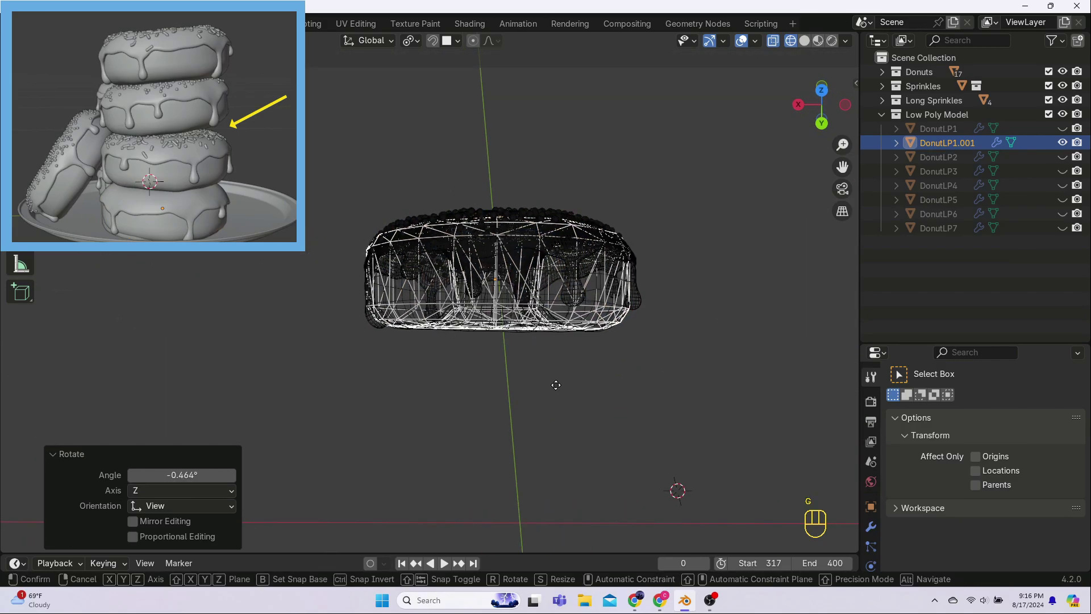
click(562, 405)
- Scale DonutLP1.001 along its local Z axis to the leaning donut's thickness and shift it along the same axis
key(s)
key(z)
key(z)
click(561, 422)
key(g)
key(z)
key(z)
click(561, 417)
- Shift DonutLP1.001 about -0.0011 m in X to center it on the leaning donut and check the fit
middle_drag(560, 418, 441, 369)
key(g)
click(438, 328)
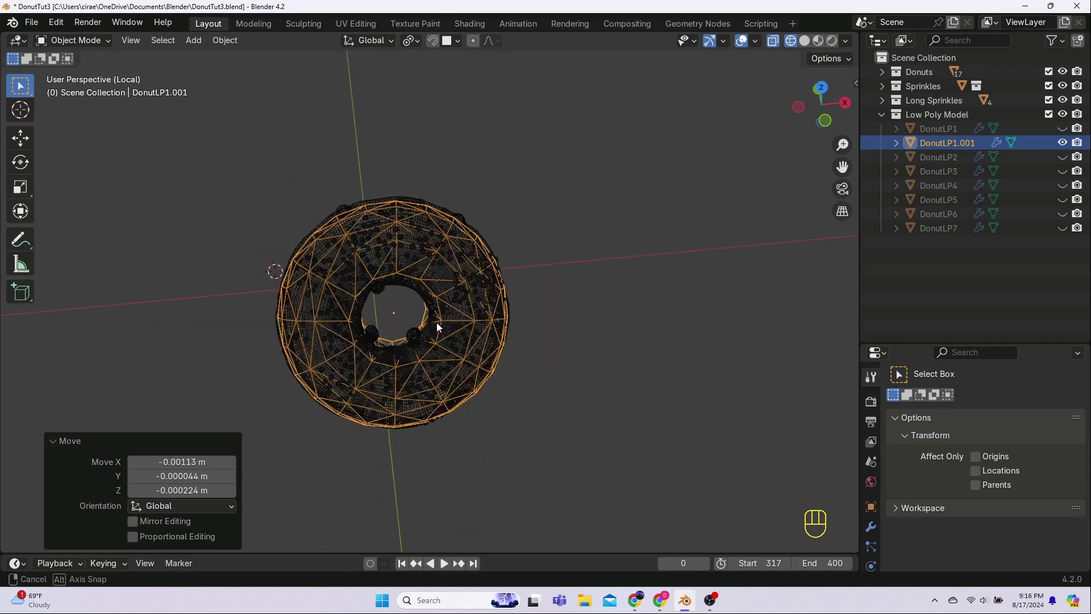
mouse_move(437, 322)
middle_down()
mouse_move(408, 116)
mouse_move(486, 295)
mouse_move(390, 349)
mouse_move(424, 351)
mouse_move(547, 282)
mouse_move(520, 336)
mouse_move(523, 309)
middle_up()
- Return to solid shading with all objects revealed, and hide the Donuts collection
key(shift+z)
key(alt+h)
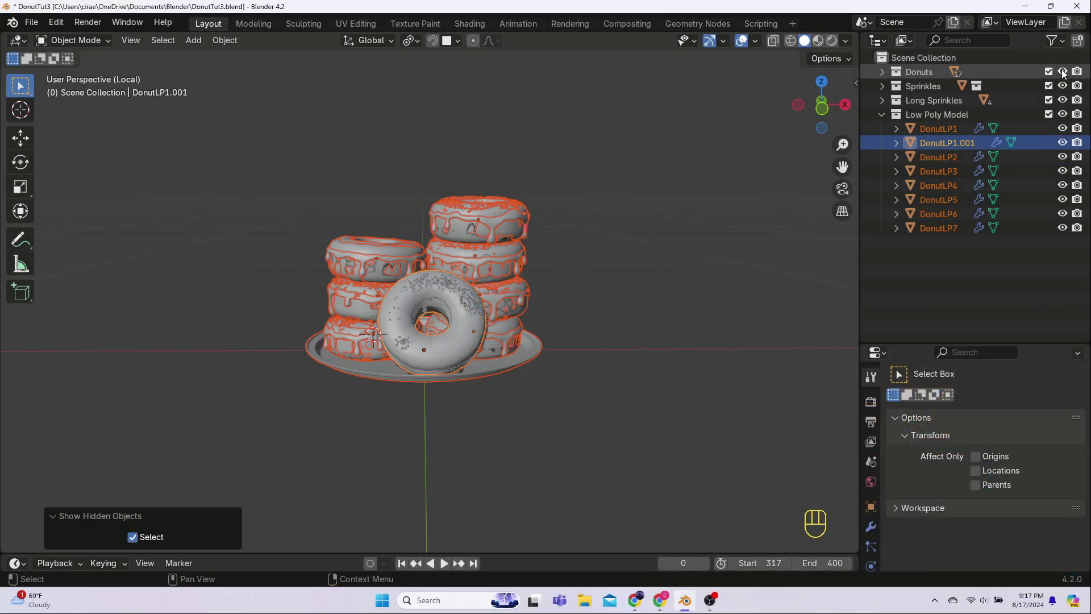
click(1062, 72)
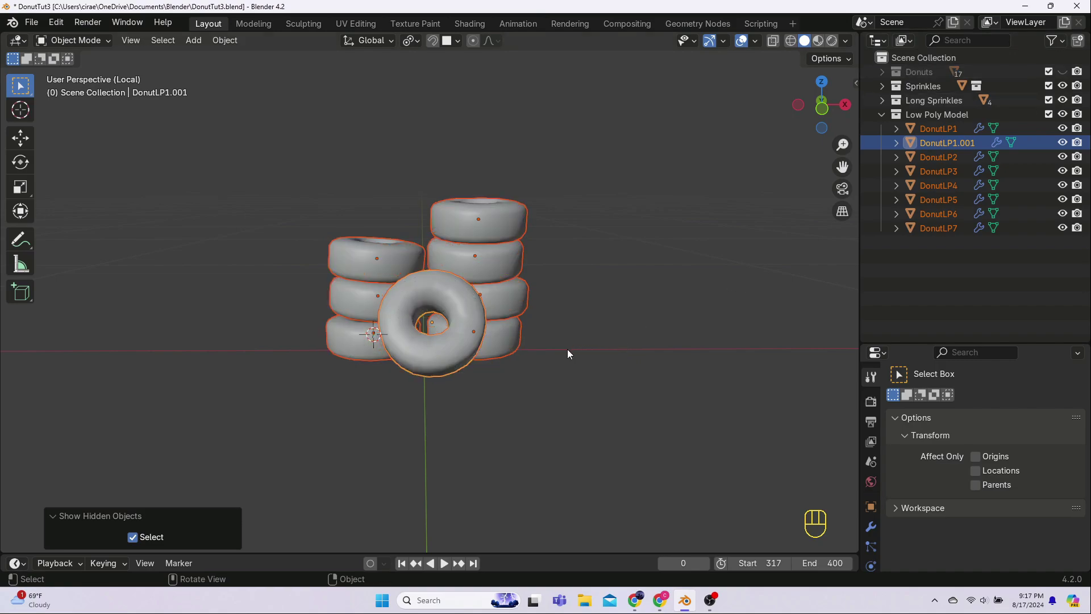
middle_drag(568, 359, 545, 363)
- Rename DonutLP1.001 as DonutLP8
double_click(947, 143)
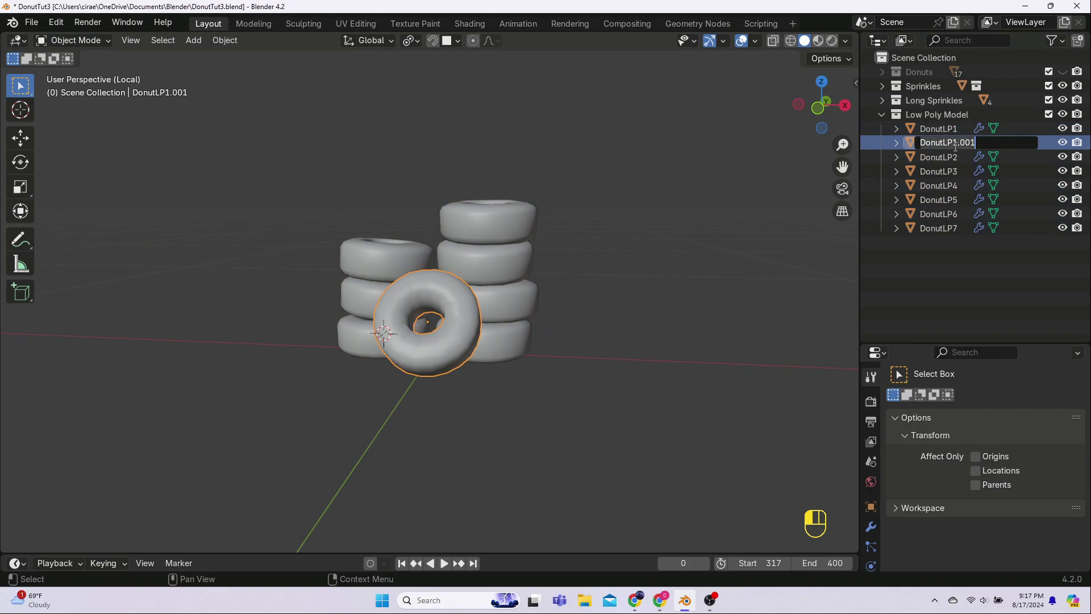
drag(953, 142, 992, 145)
text(8)
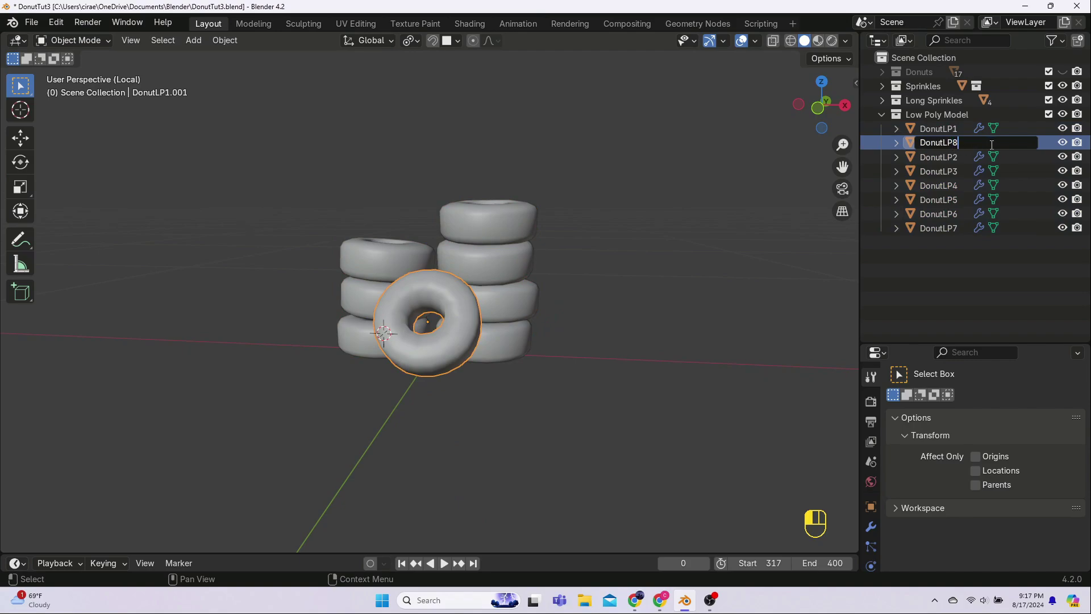
key(Return)
- Select all objects in the Low Poly Model collection
click(924, 114)
right_click(925, 113)
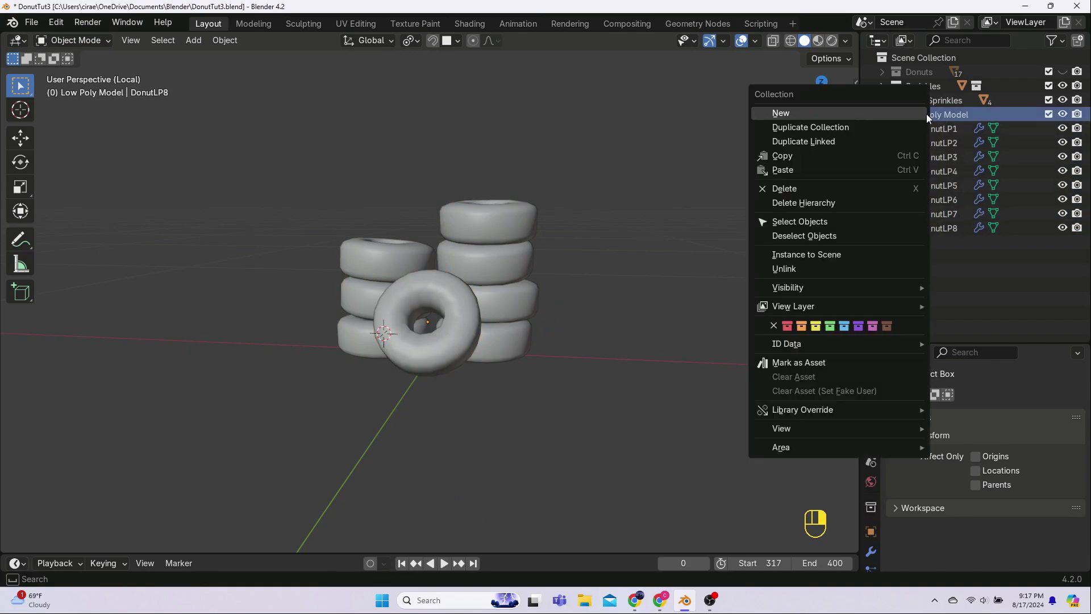
click(834, 223)
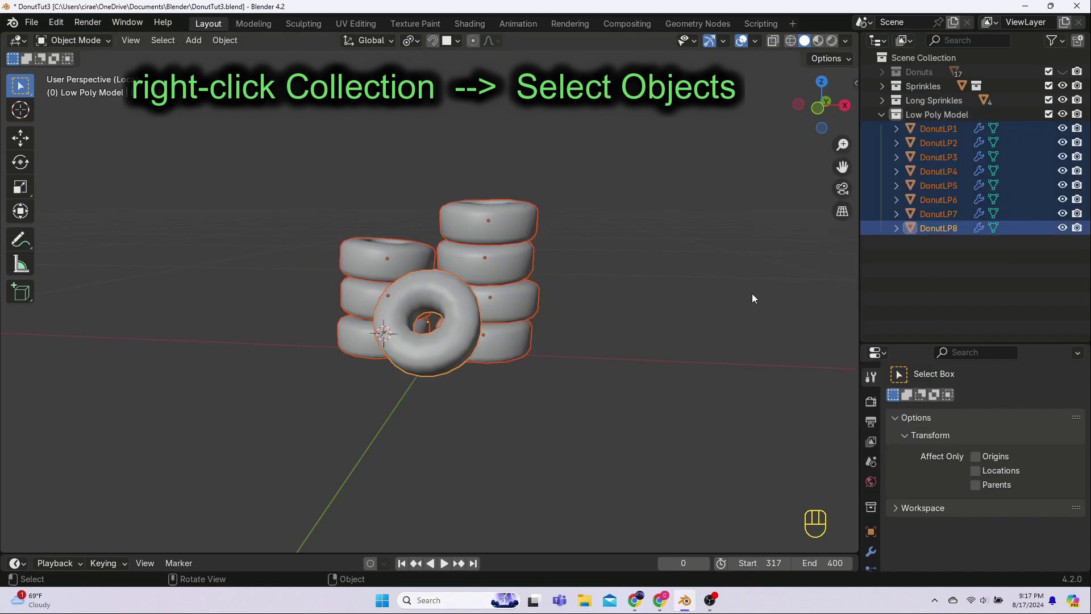
- In the UV Editing workspace, select all geometry of the low-poly donuts and enable UV sync selection
click(357, 25)
scroll(627, 329, down, 5)
middle_drag(745, 370, 725, 335)
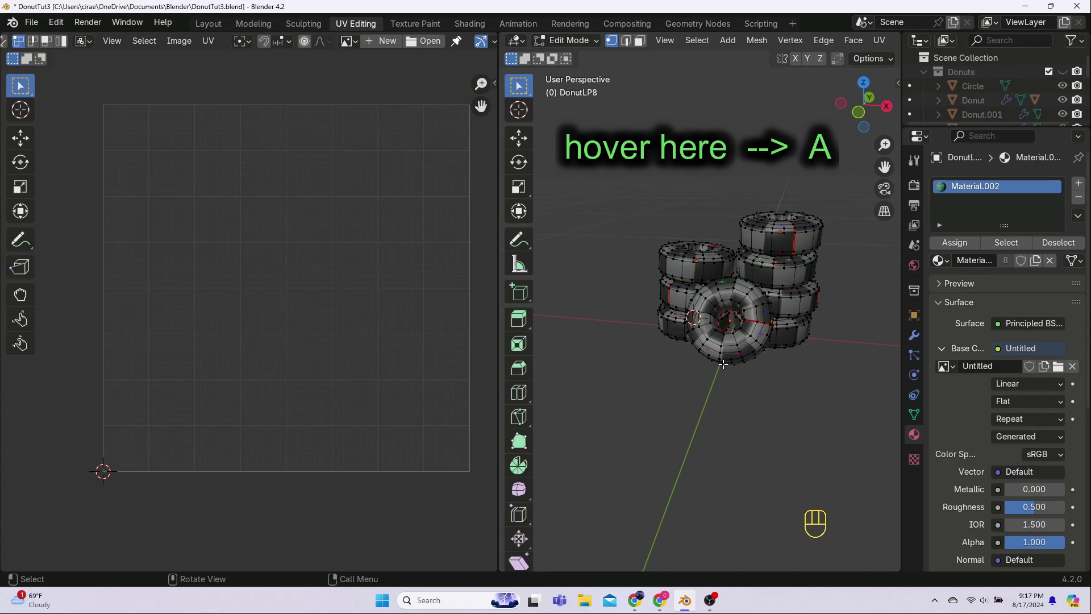
key(a)
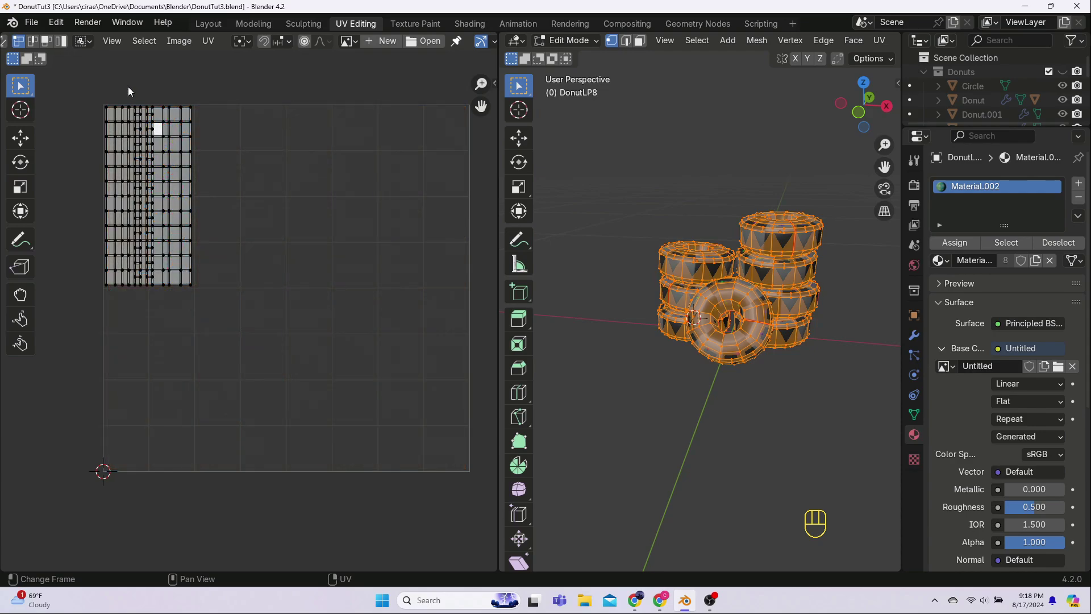
scroll(121, 42, up, 2)
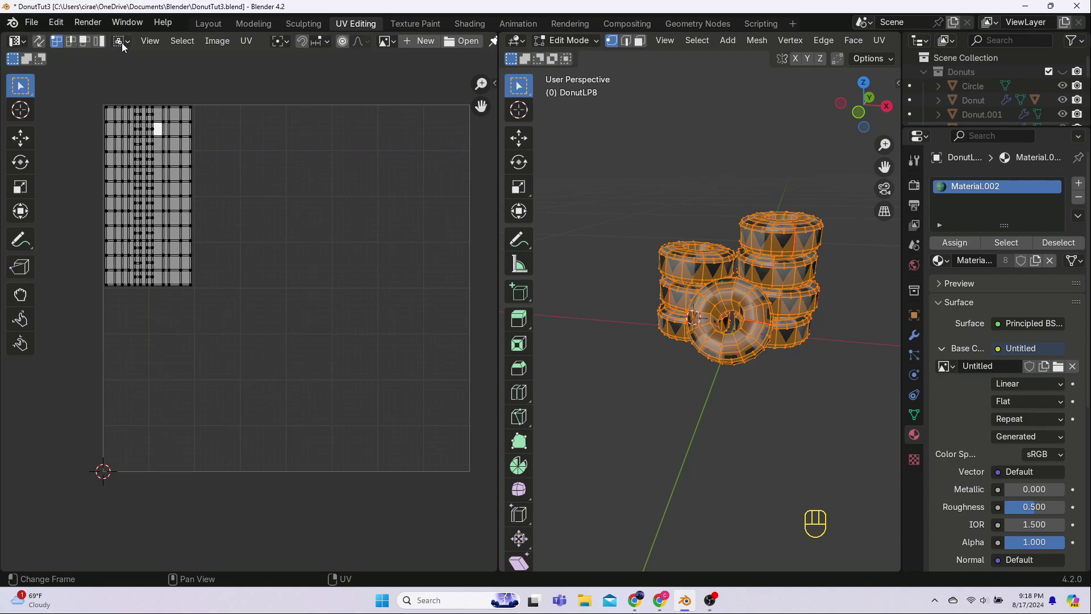
click(39, 43)
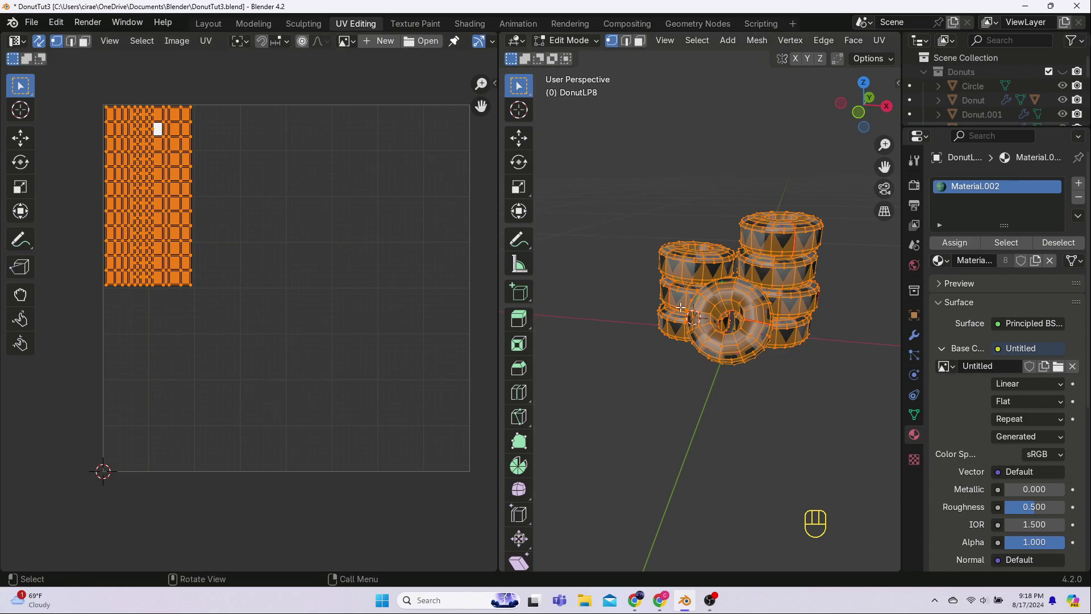
- Edit only DonutLP8 and move its UV island straight down about 0.5 into the UV square's lower-left corner
key(Tab)
click(698, 337)
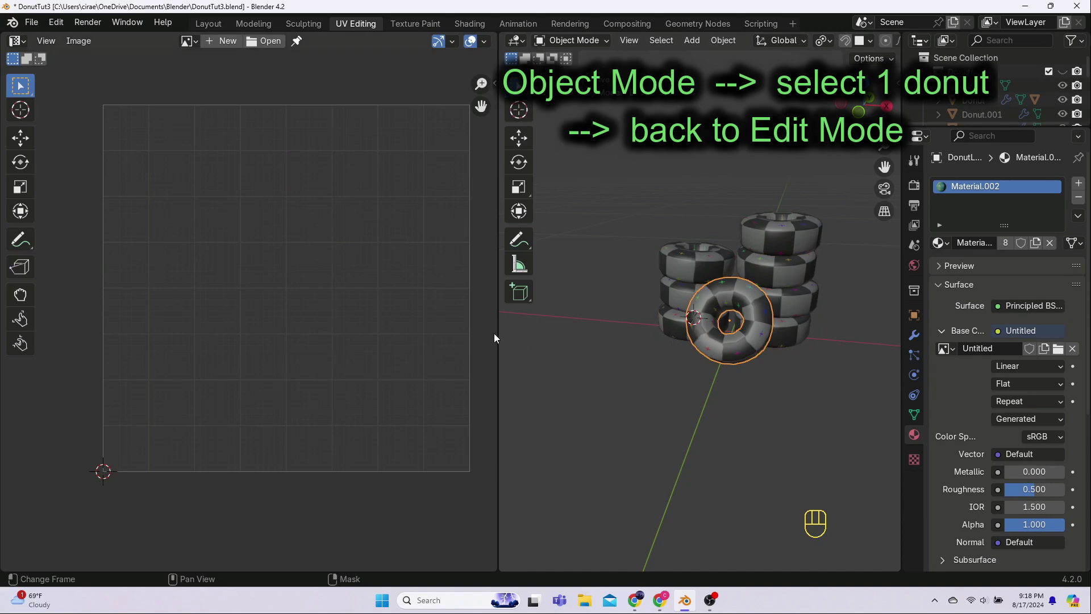
key(Tab)
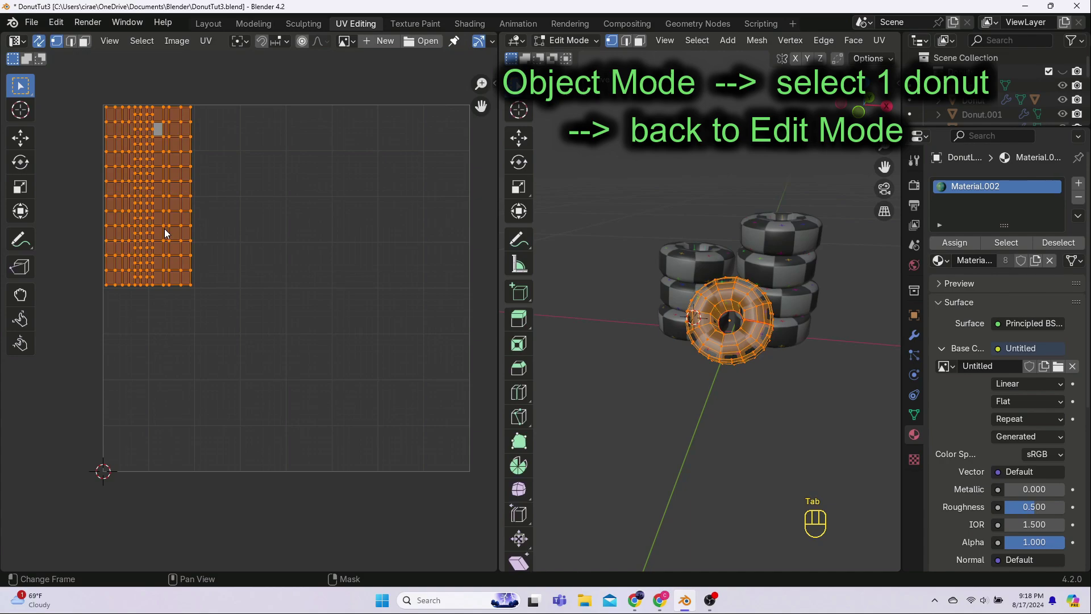
key(l)
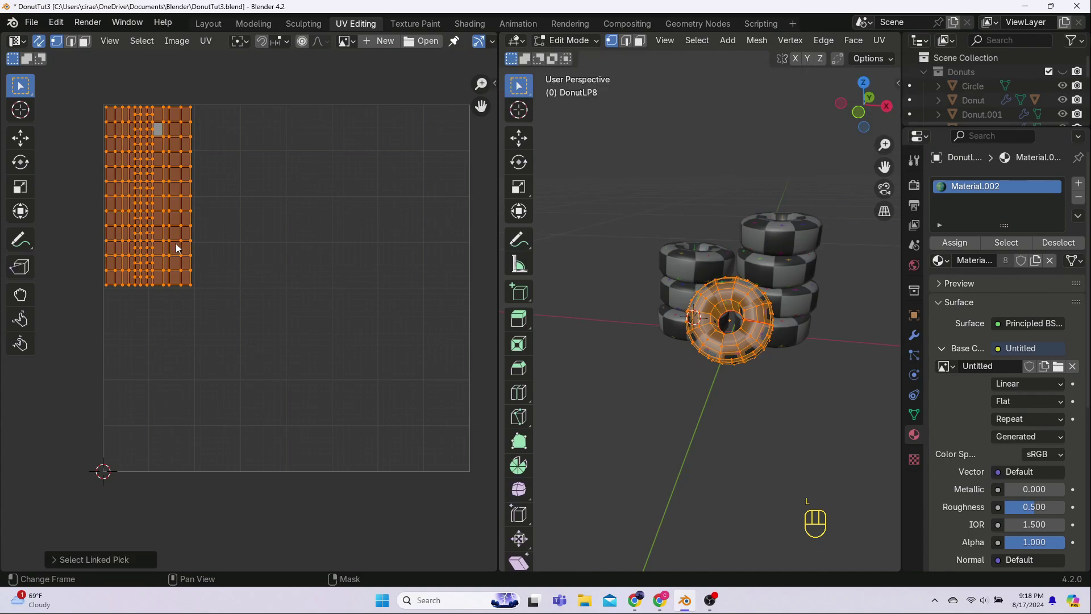
click(161, 216)
key(l)
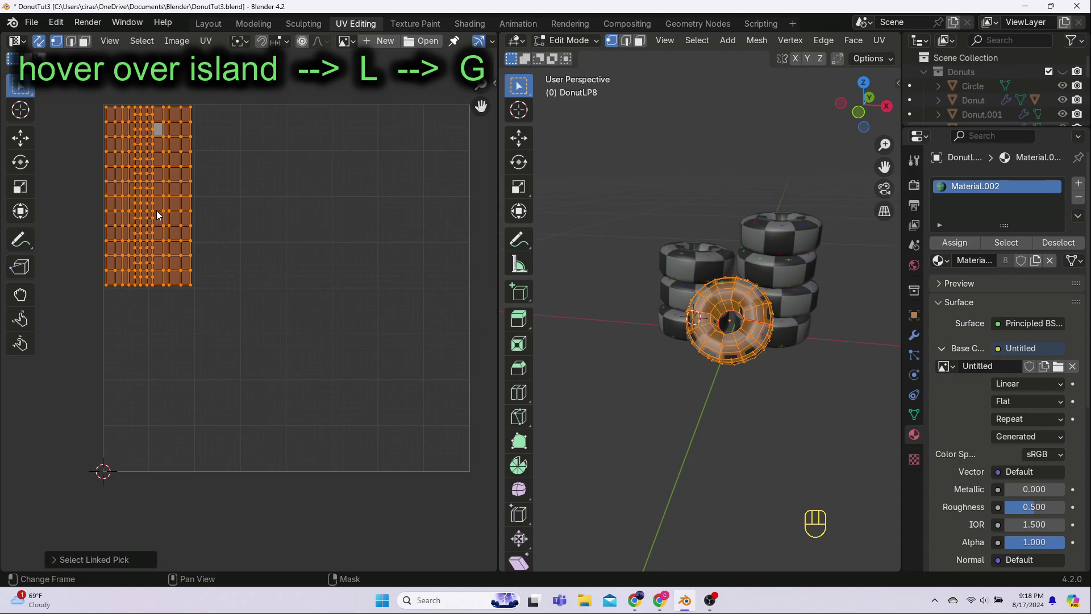
key(g)
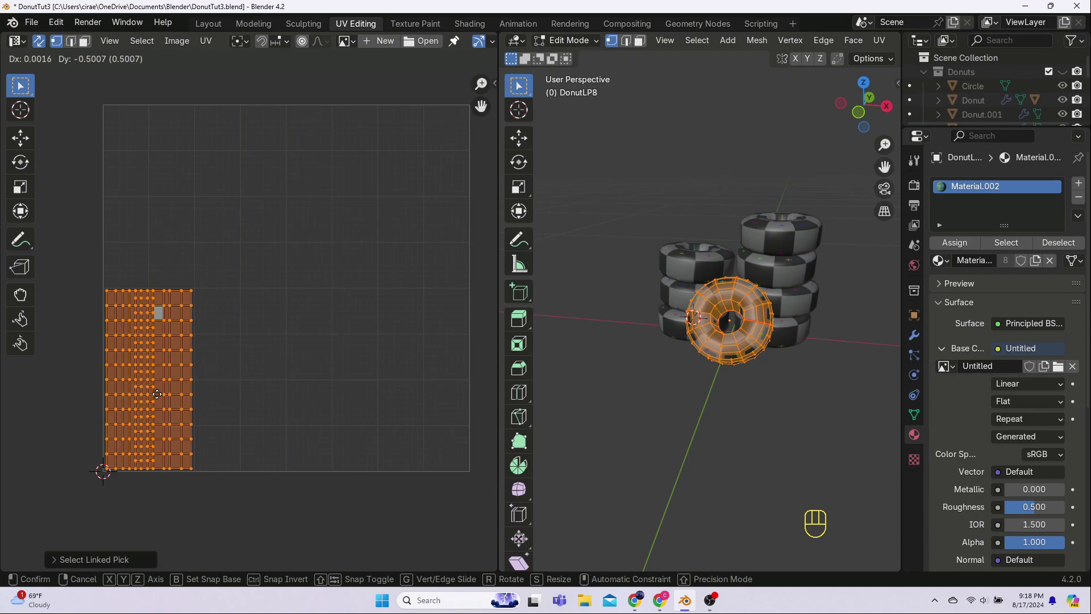
click(156, 395)
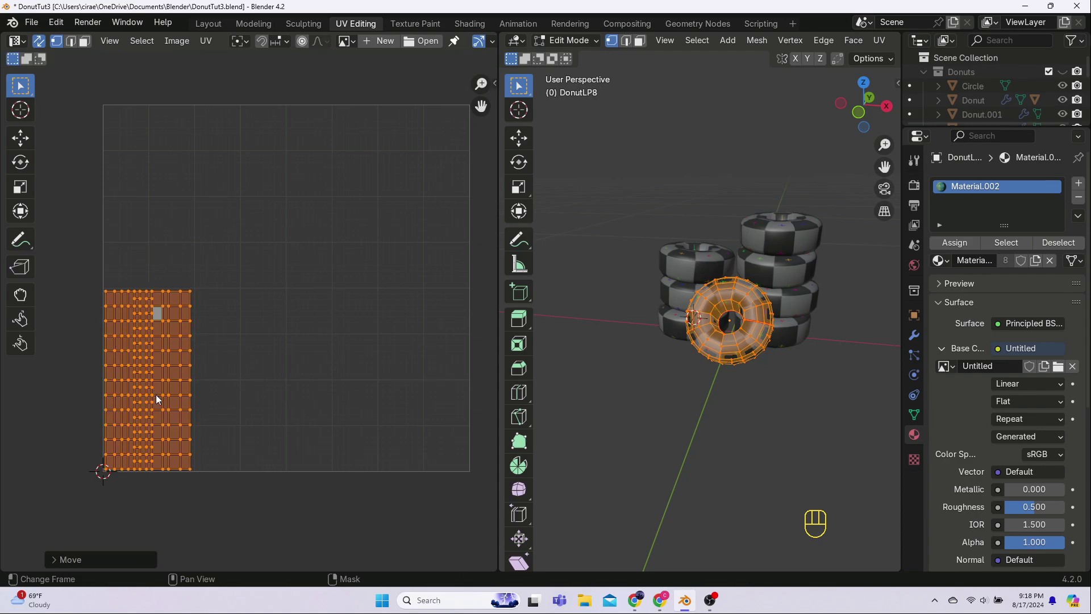
- Edit only DonutLP2 and move its UV island about 0.25 in X, into the upper row's second column
key(Tab)
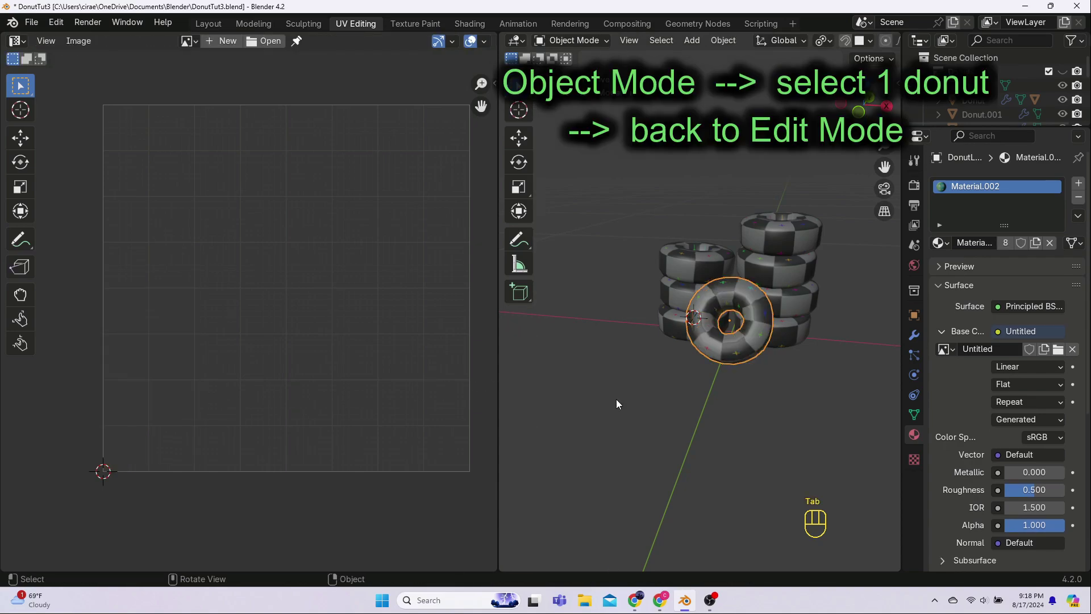
click(677, 298)
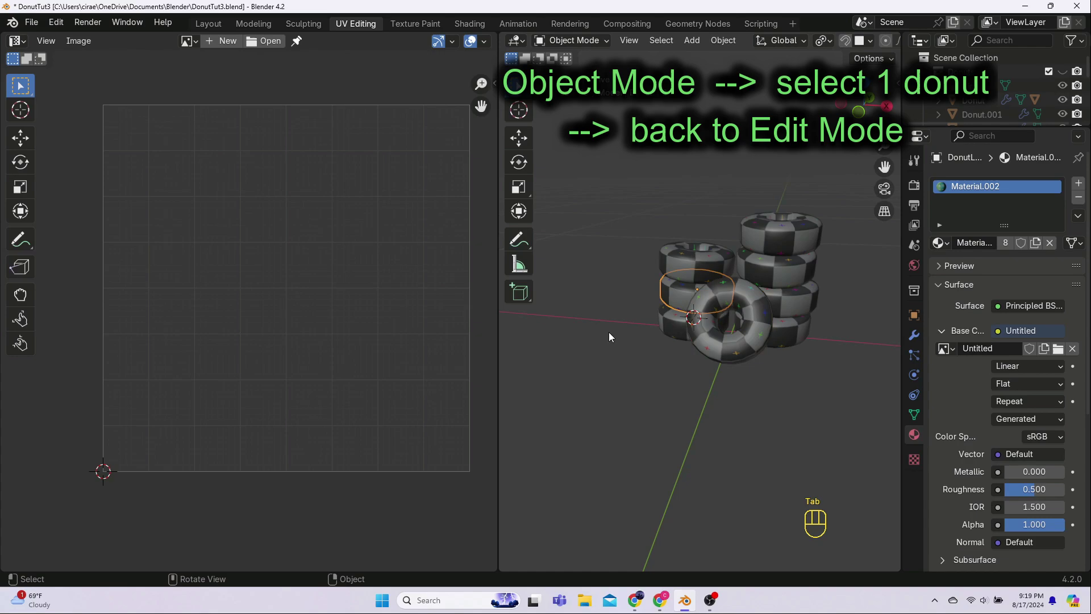
key(Tab)
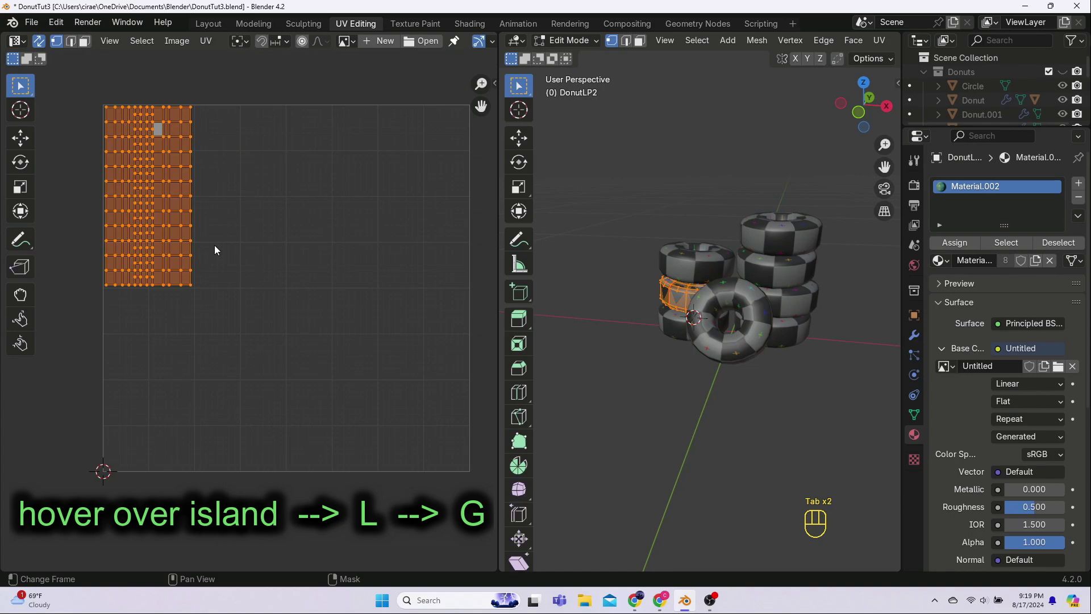
key(l)
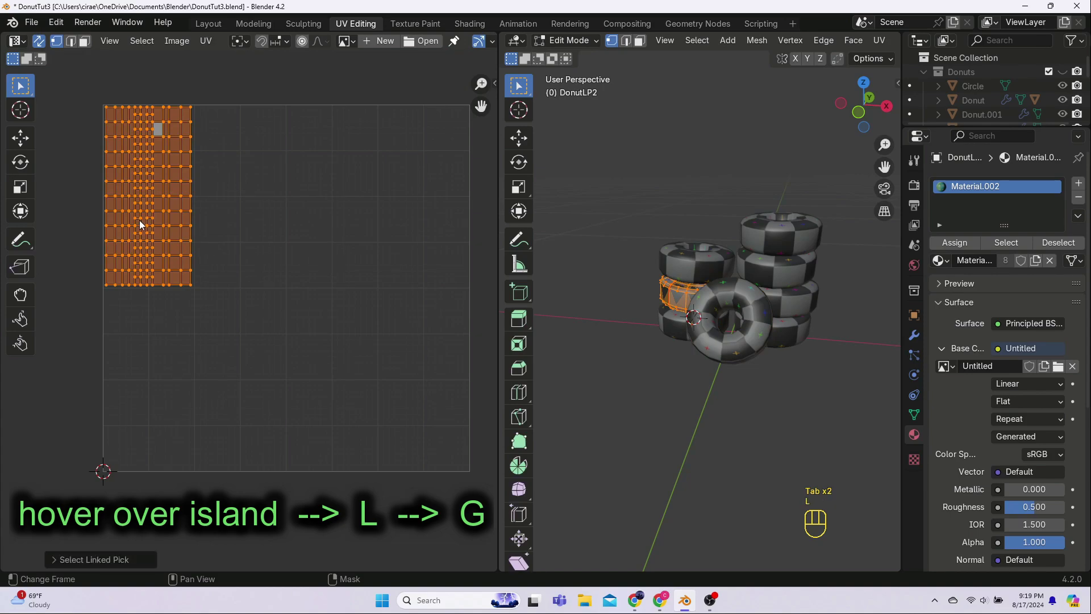
key(g)
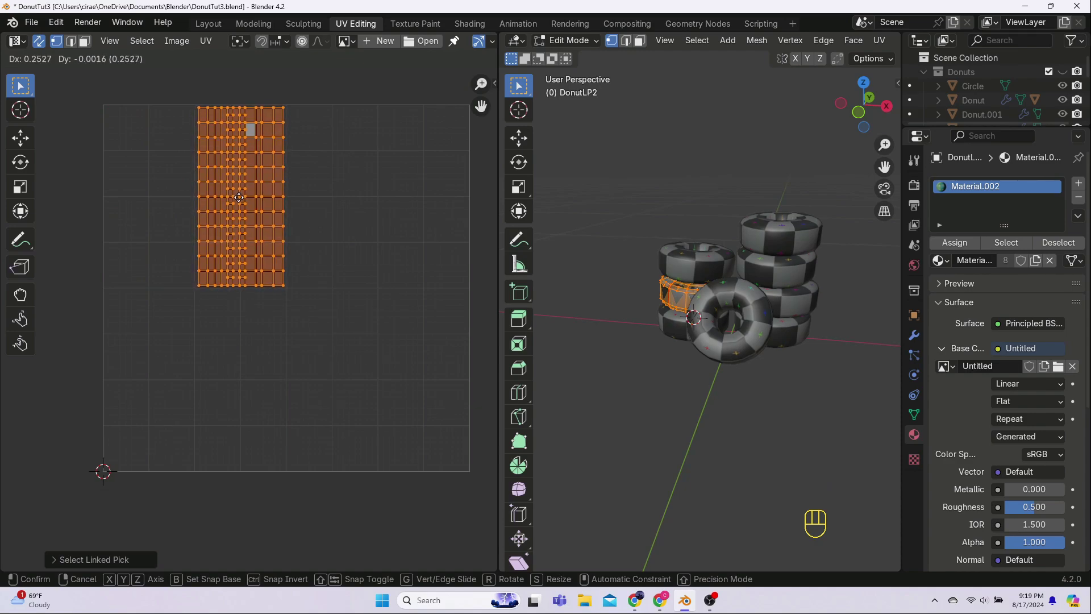
click(238, 197)
scroll(290, 310, up, 2)
shift+middle_drag(377, 206, 317, 345)
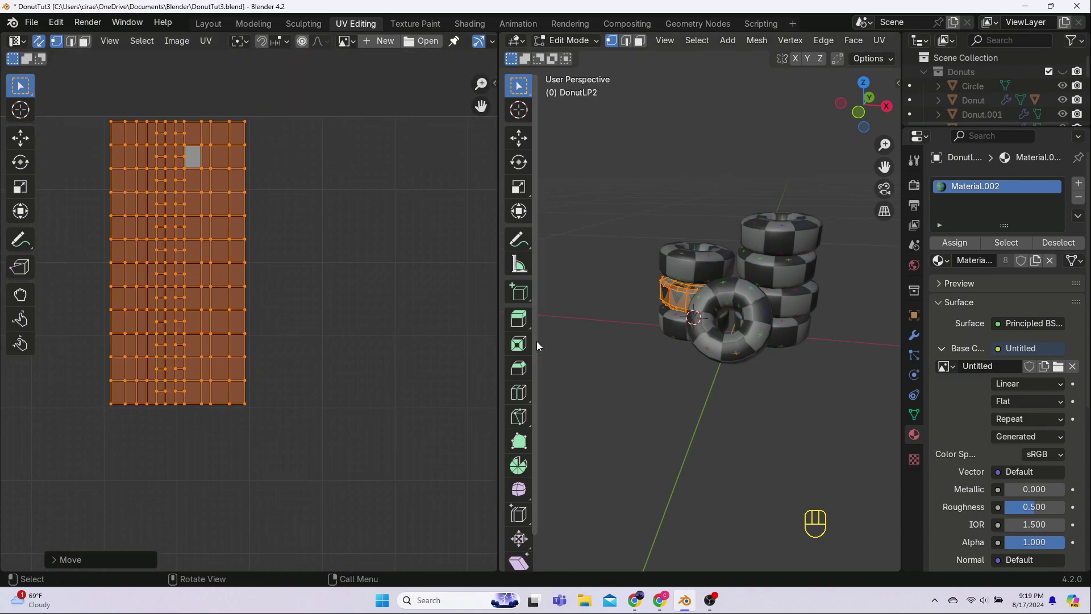
- Edit only the left stack's top donut and move its UV island into the upper row's third column
key(Tab)
key(Tab)
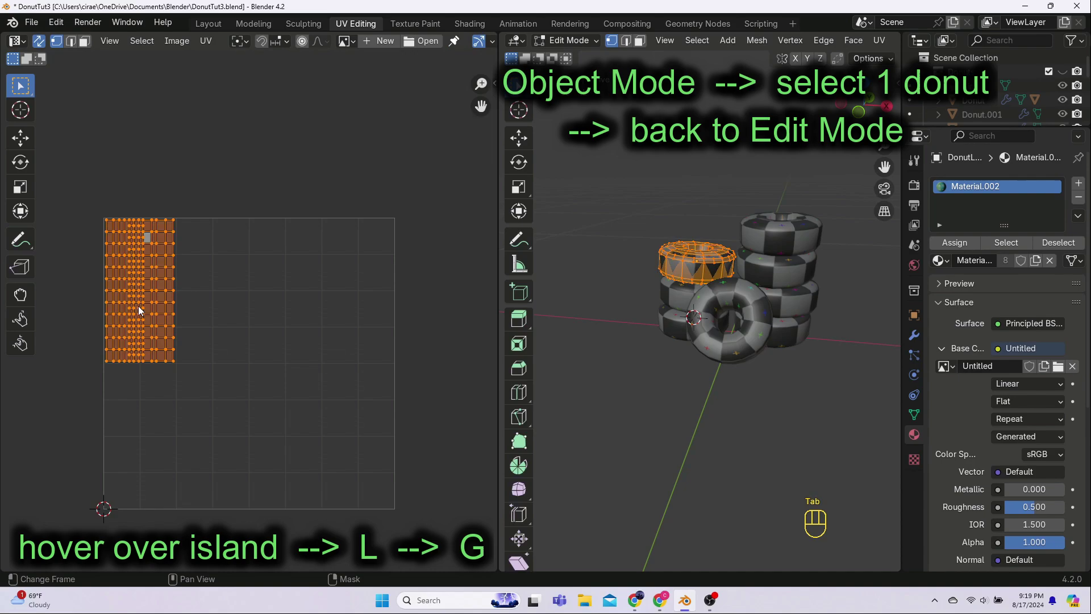
key(g)
click(284, 308)
- Edit only the right stack's bottom donut and move its UV island into the upper row's fourth column
key(Tab)
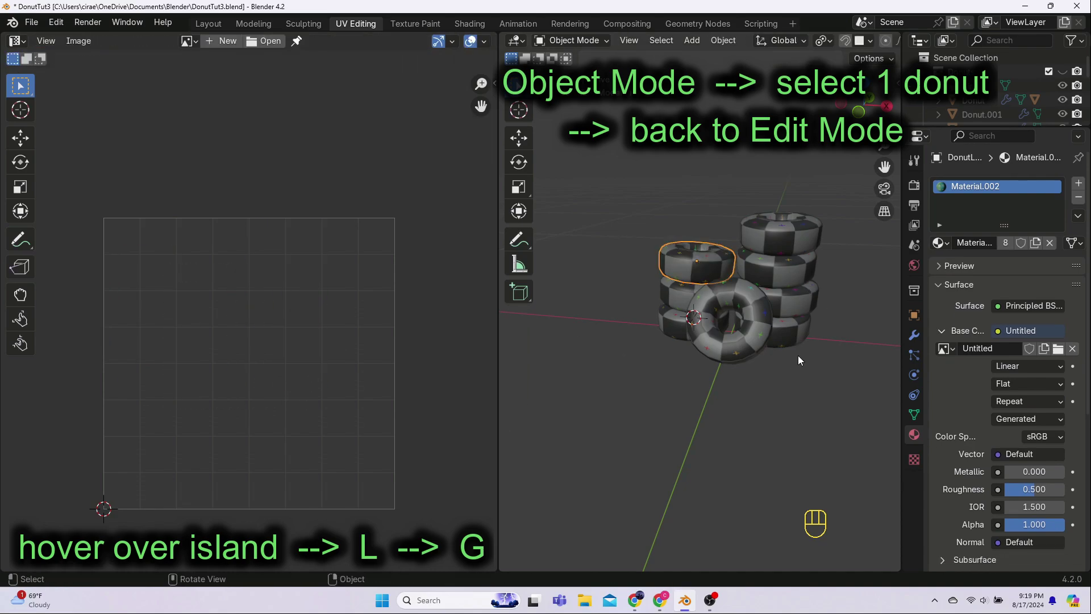
click(795, 337)
key(Tab)
key(g)
click(440, 324)
- Edit only the right stack's second donut from the bottom and move its UV island into the lower row's second column
key(Tab)
click(793, 305)
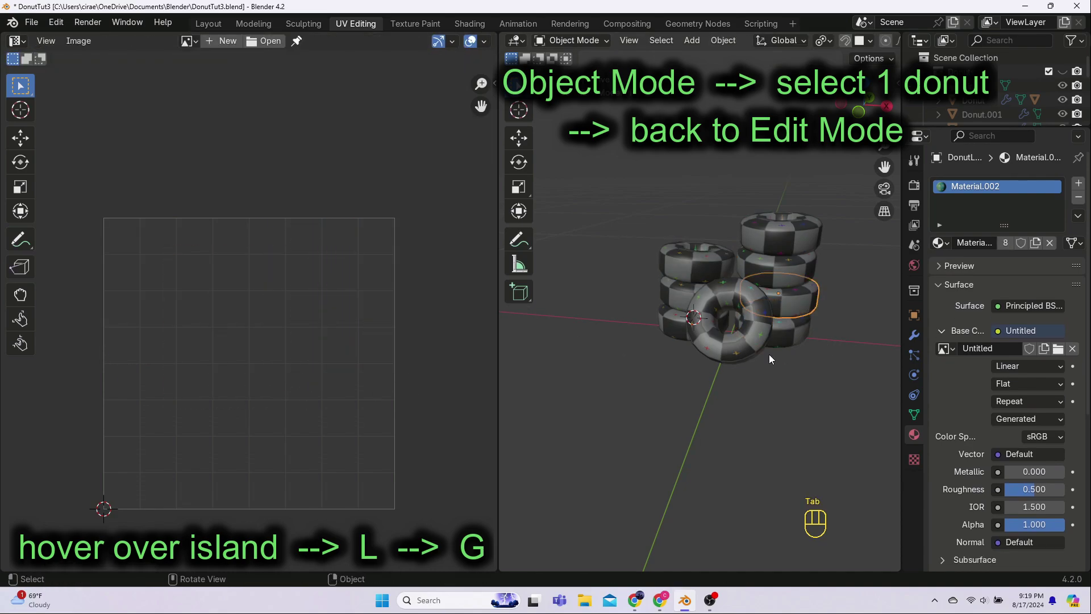
key(Tab)
key(g)
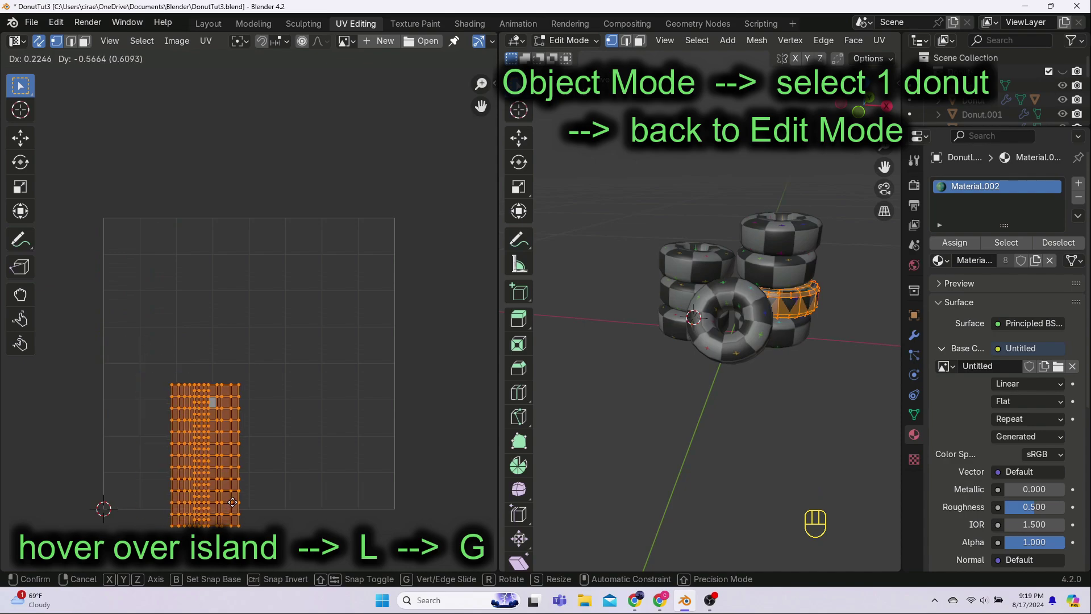
click(242, 499)
- Edit only the front standing donut and move its UV island into the lower row's fourth column
key(Tab)
click(730, 321)
key(Tab)
key(g)
click(356, 440)
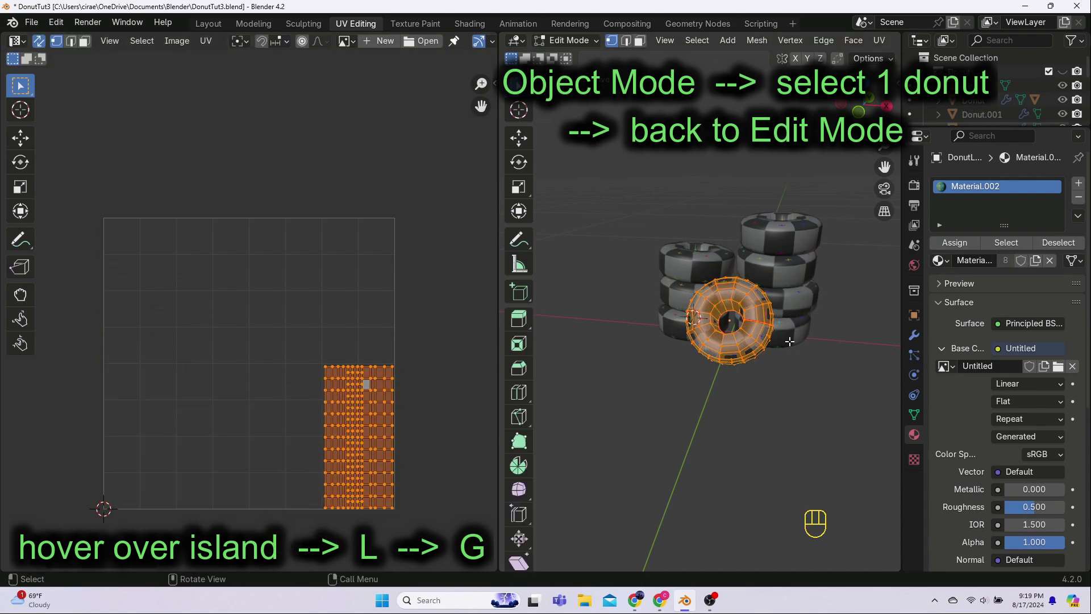
- Edit only the right stack's second donut from the bottom and move its UV island into the lower row's first column
key(Tab)
click(790, 317)
key(Tab)
key(g)
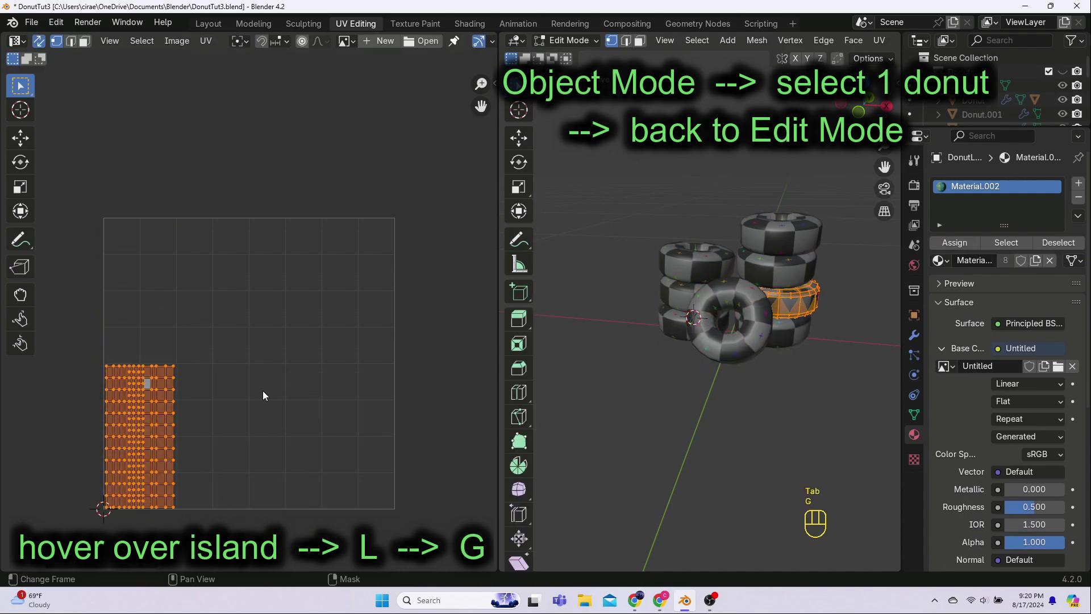
click(262, 391)
- Edit only DonutLP6 and move its UV island about 0.26 in X and -0.51 in Y, into the lower row's second column
key(Tab)
click(778, 266)
key(Tab)
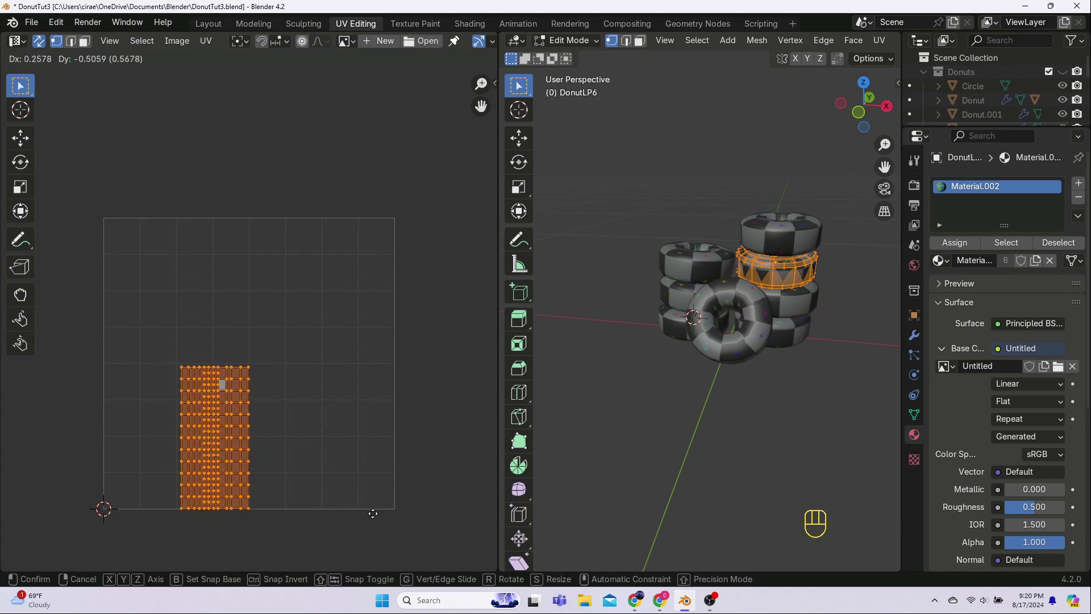
click(374, 512)
- Edit only the right stack's top donut and move its UV island into the lower row's third column
key(Tab)
click(751, 236)
key(Tab)
key(g)
click(66, 450)
- Edit only DonutLP8 and turn off UV sync selection
key(Tab)
click(704, 336)
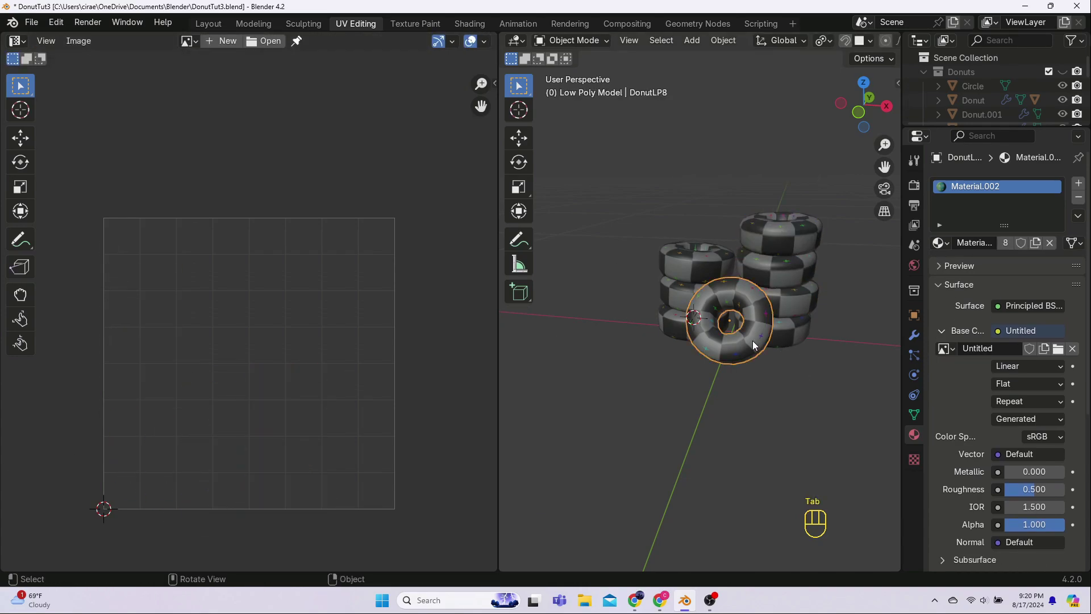
key(Tab)
key(Tab)
key(Tab)
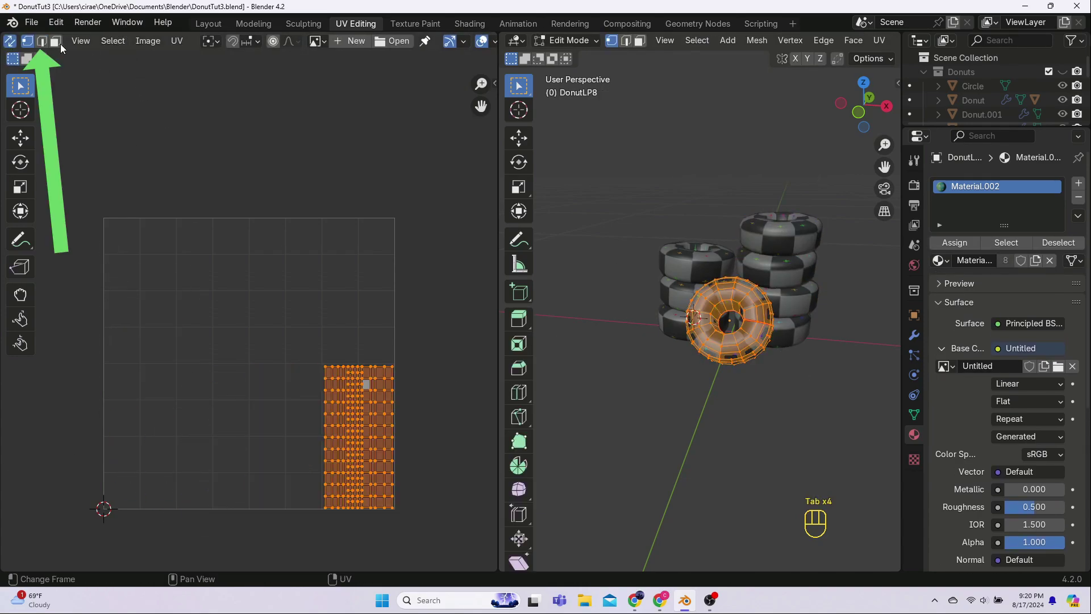
click(40, 41)
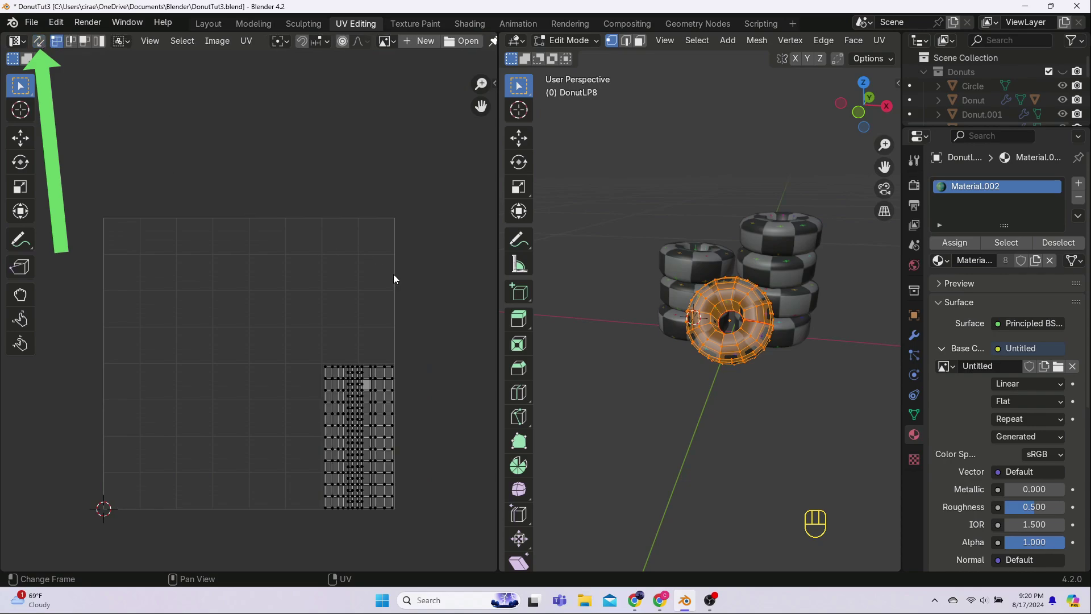
- Select all eight low-poly donuts in Object Mode, edit them together, and select all their geometry
key(Tab)
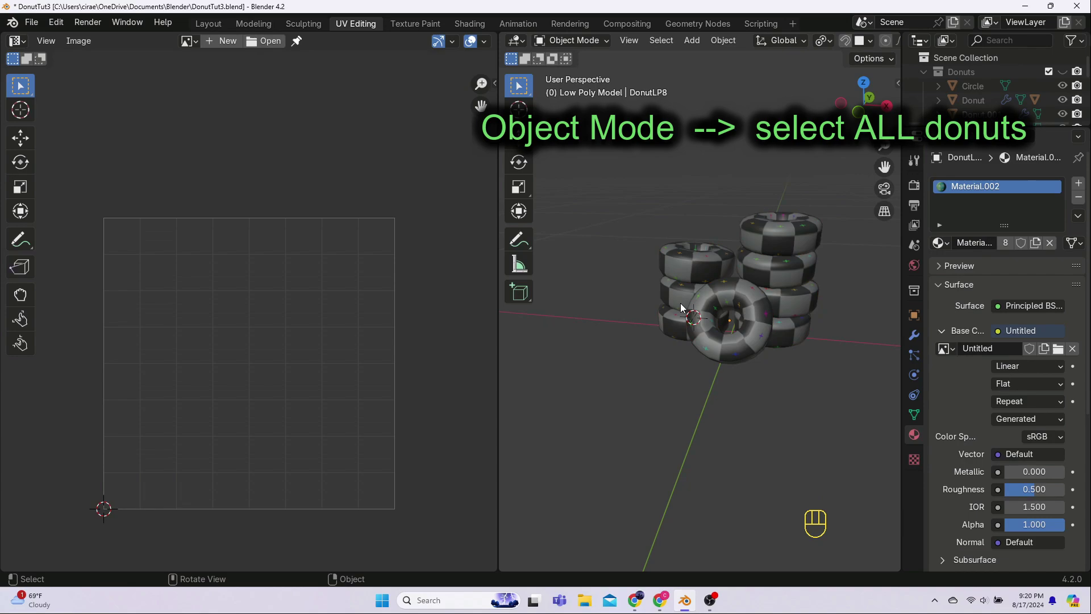
middle_drag(681, 307, 683, 282)
drag(659, 202, 809, 336)
key(Tab)
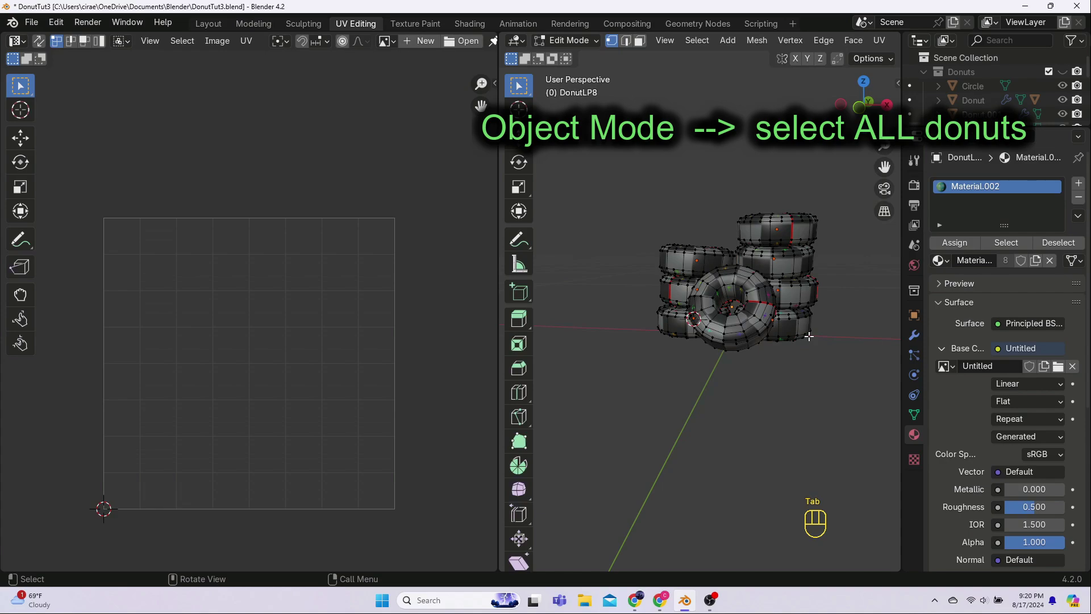
key(a)
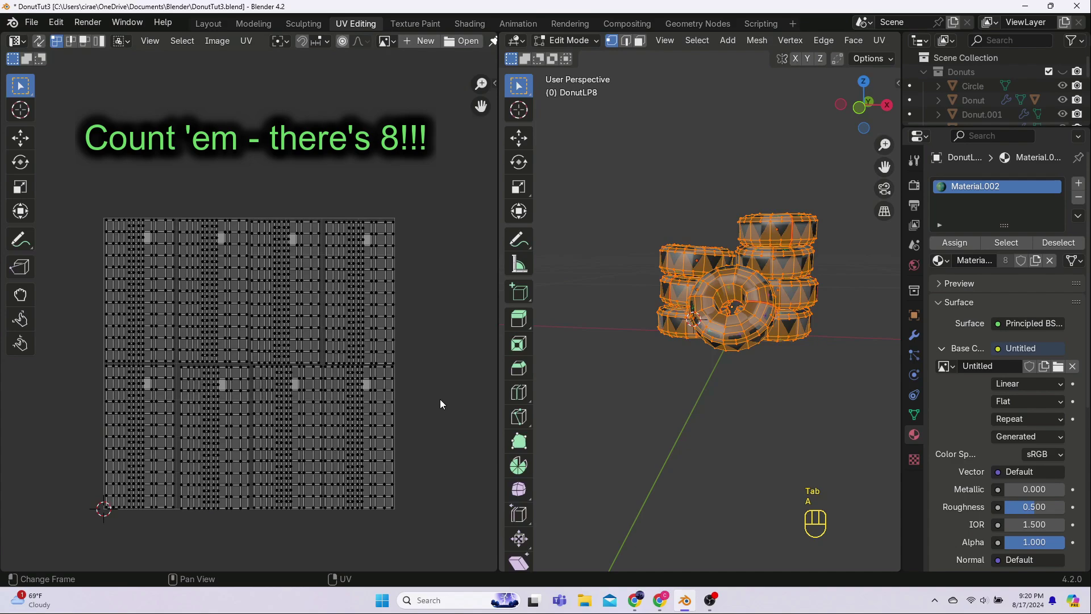
- Widen the UV editor and nudge the upper row's second UV island slightly into alignment with its neighbours
scroll(439, 399, up, 2)
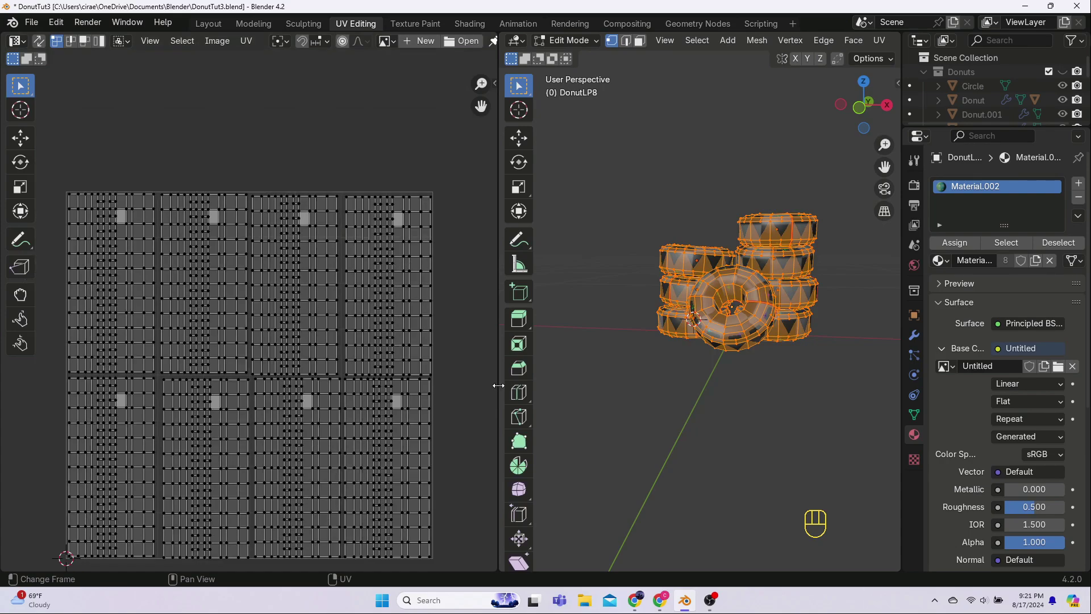
drag(499, 385, 740, 395)
scroll(644, 404, up, 2)
shift+middle_drag(643, 404, 649, 369)
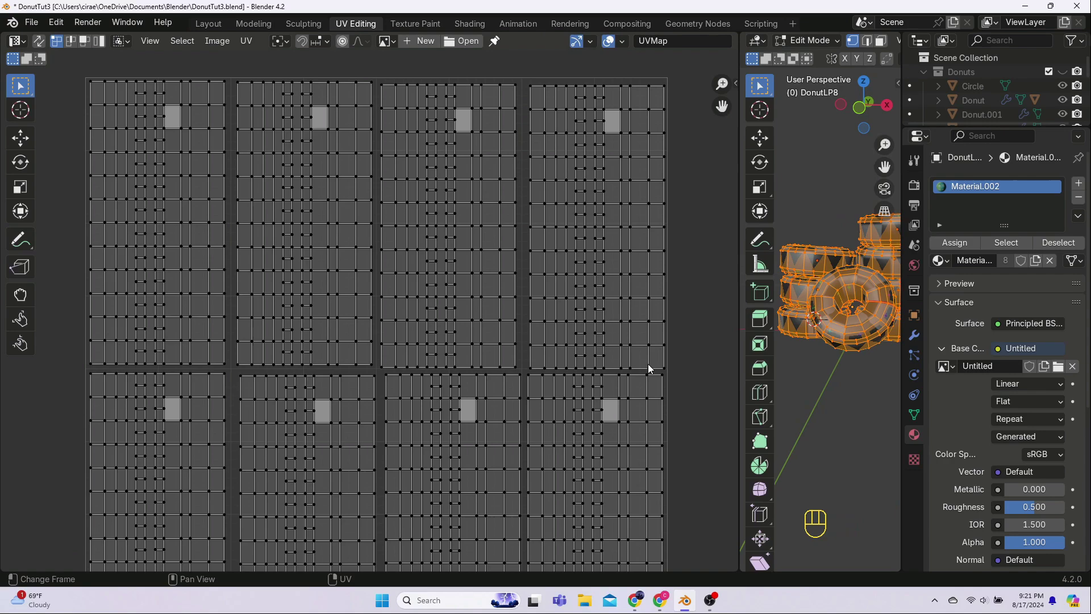
key(l)
key(g)
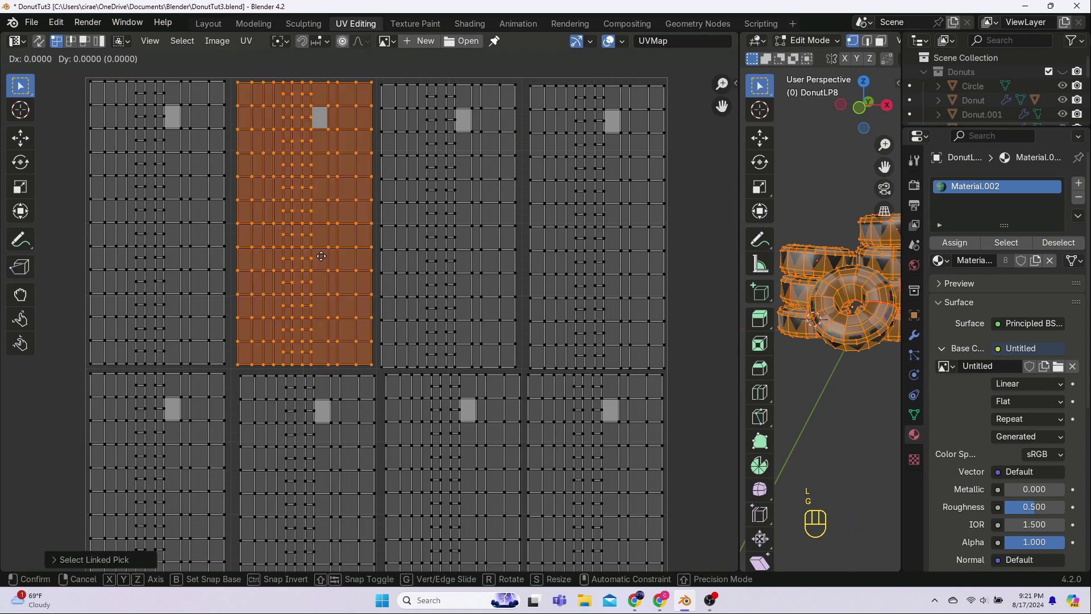
click(320, 260)
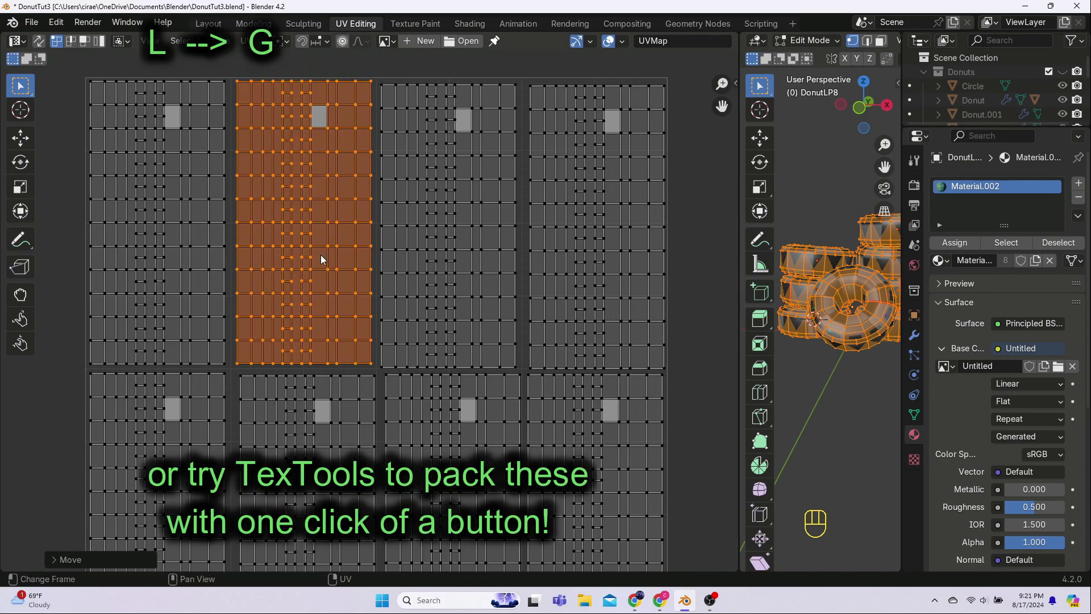
- Nudge only the upper row's third UV island up about 0.005 to align it with the row
key(l)
click(356, 59)
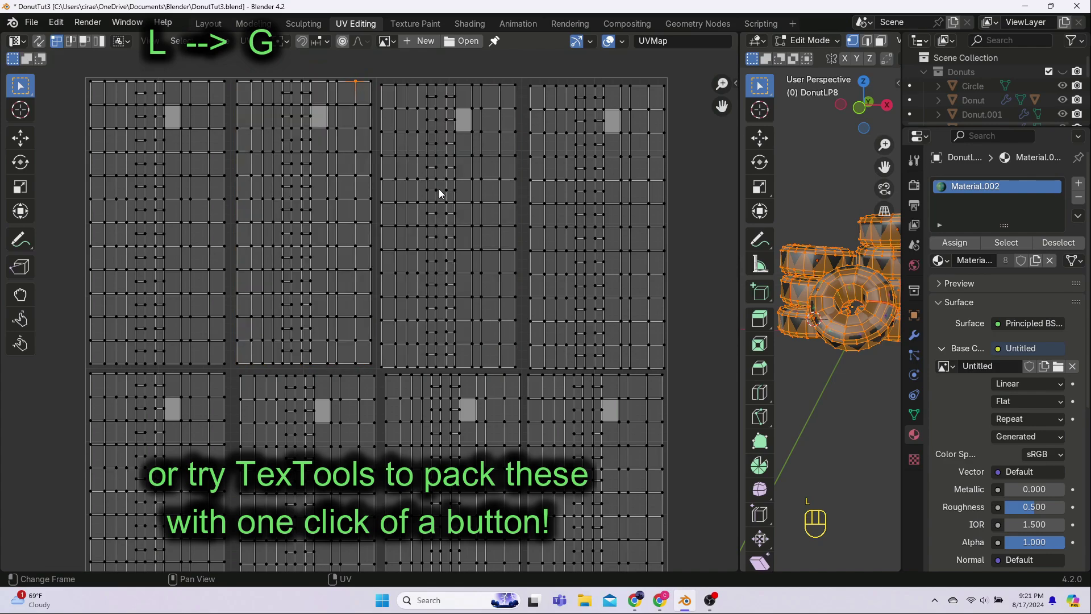
key(l)
key(g)
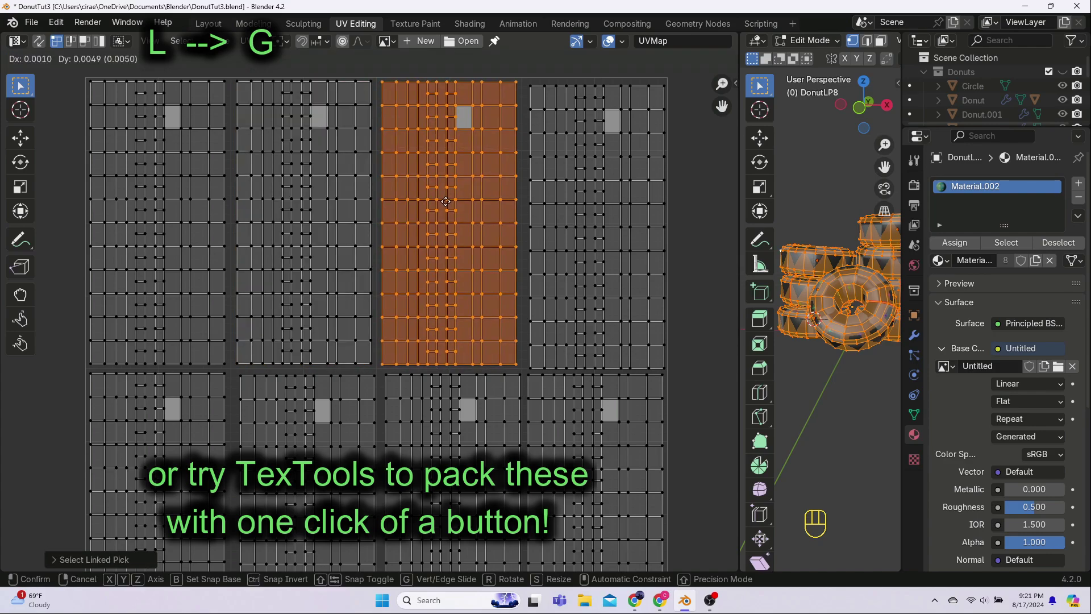
click(446, 201)
click(688, 276)
- Move the upper row's fourth UV island about -0.002 in X and 0.007 in Y to align it with the row
key(l)
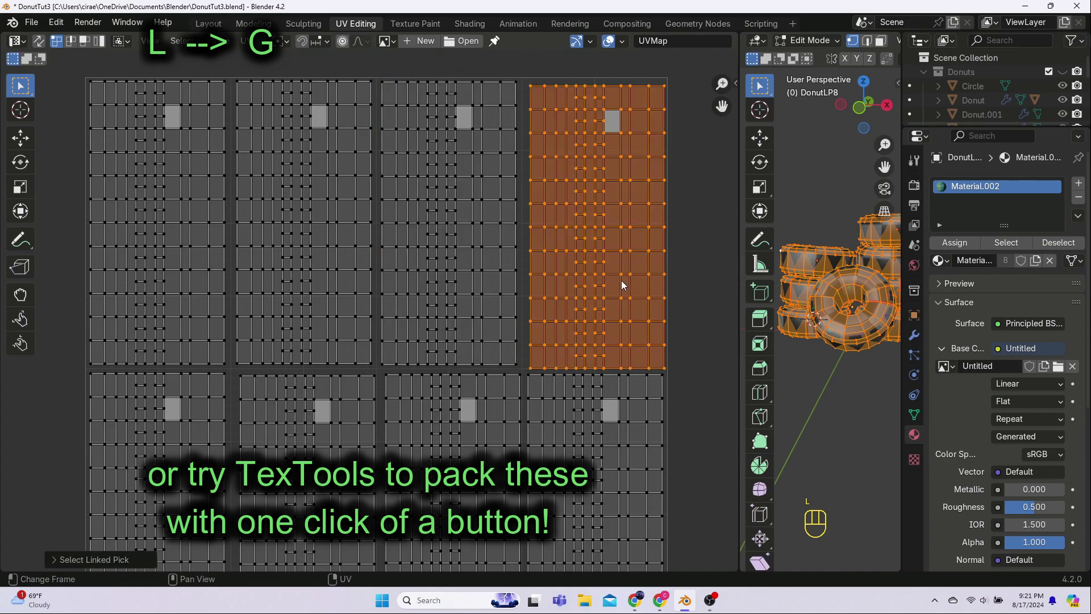
key(g)
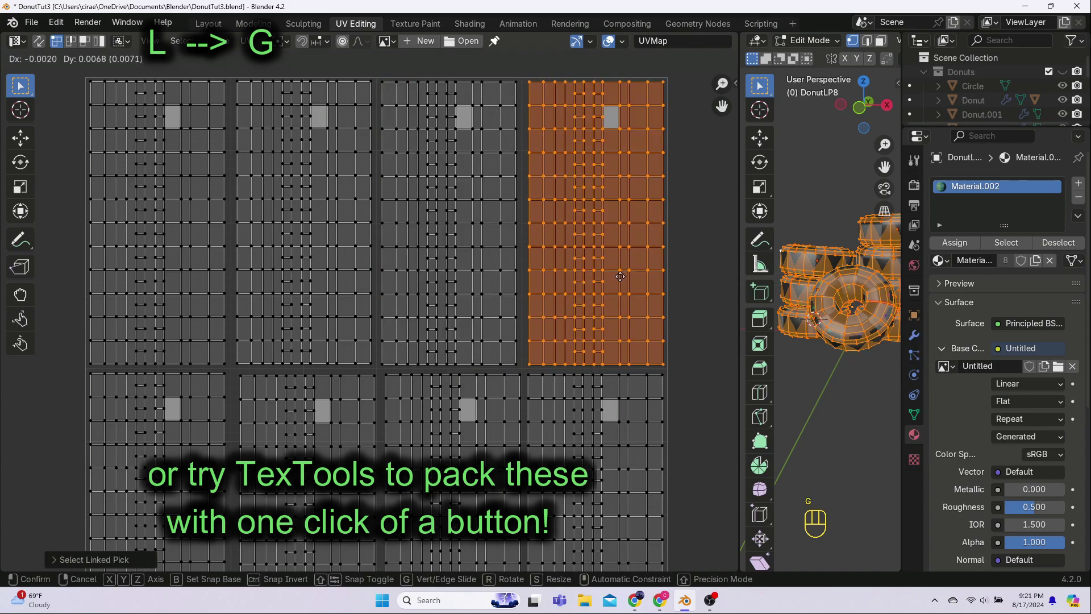
click(620, 276)
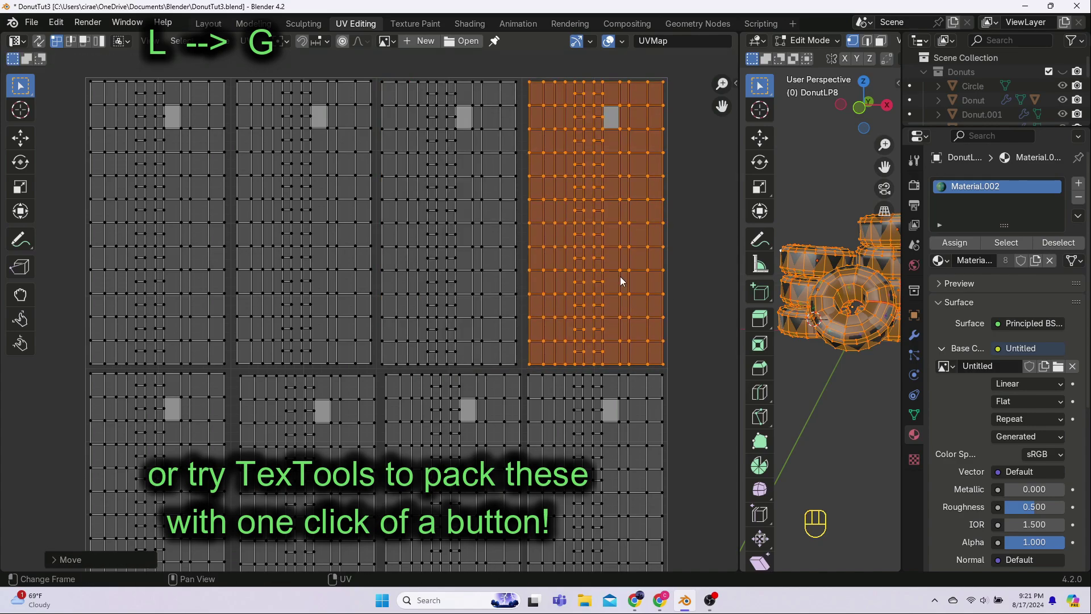
click(684, 349)
- Nudge the lower row's fourth UV island about 0.002 in X and 0.001 in Y
scroll(676, 362, down, 3)
shift+middle_drag(561, 396, 538, 296)
scroll(539, 284, up, 4)
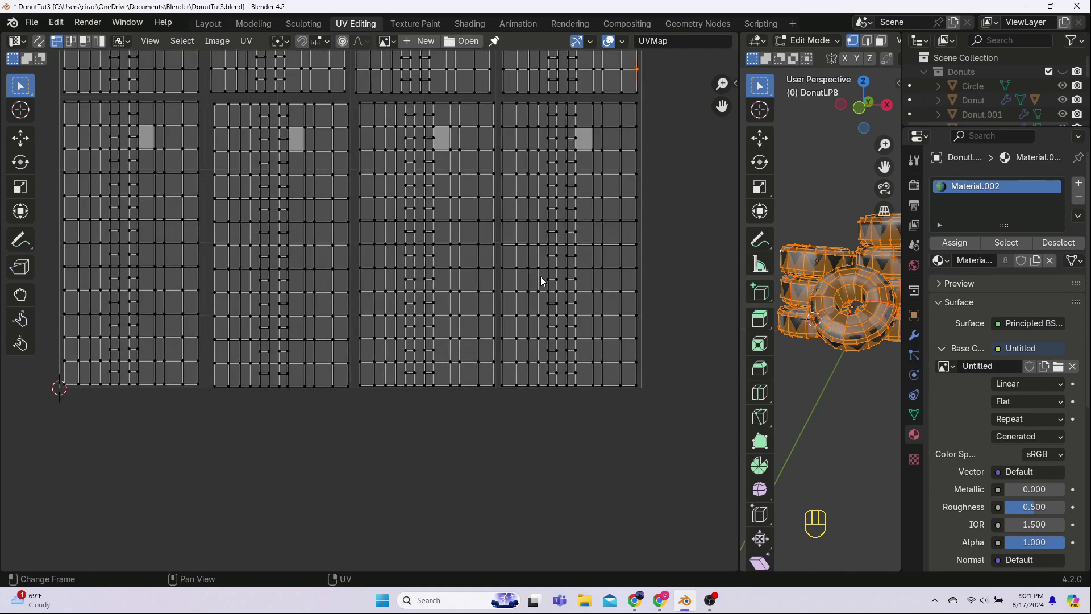
double_click(529, 348)
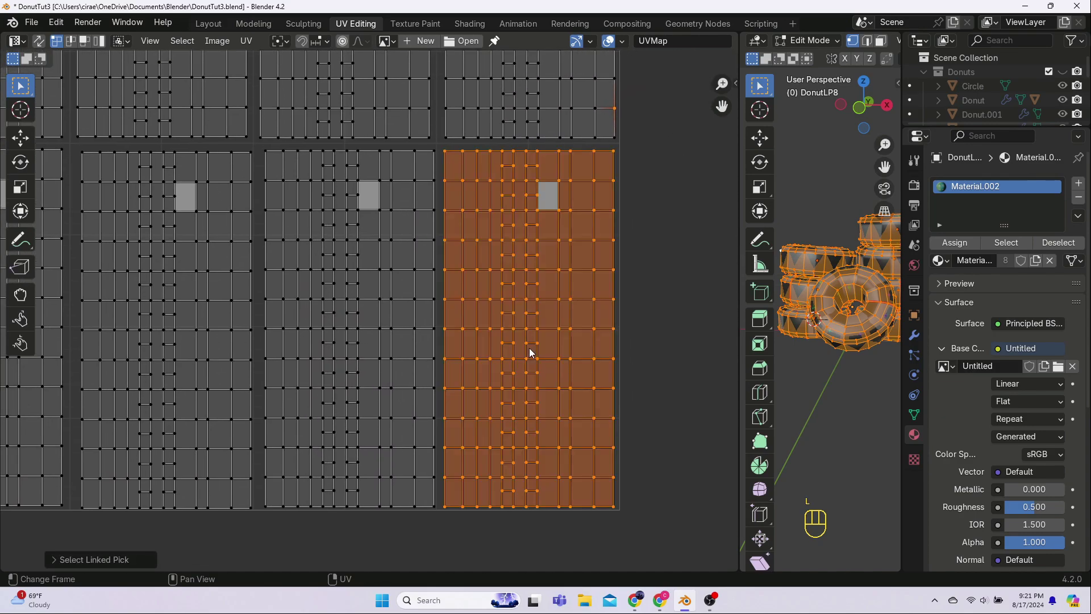
click(649, 346)
double_click(534, 343)
key(g)
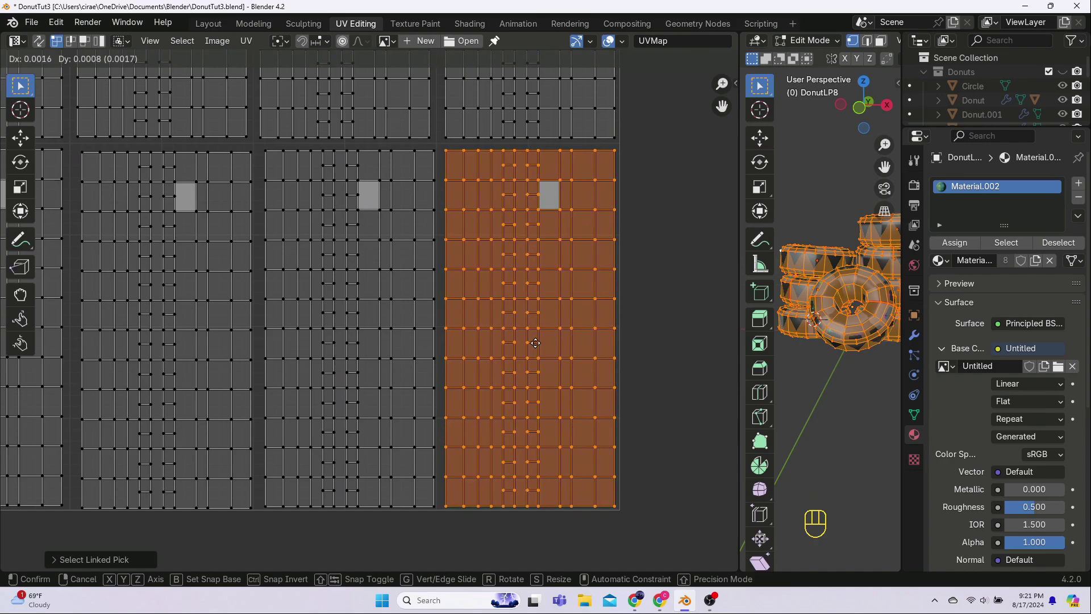
click(535, 343)
click(666, 421)
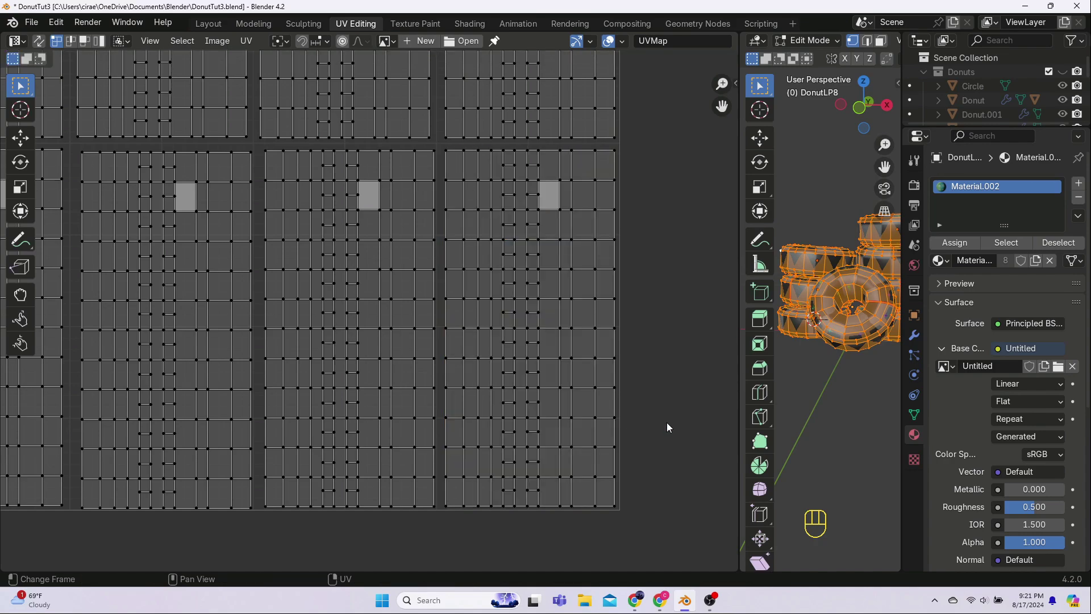
- Move the lower row's third UV island about -0.007 in X and 0.002 in Y
double_click(349, 367)
key(g)
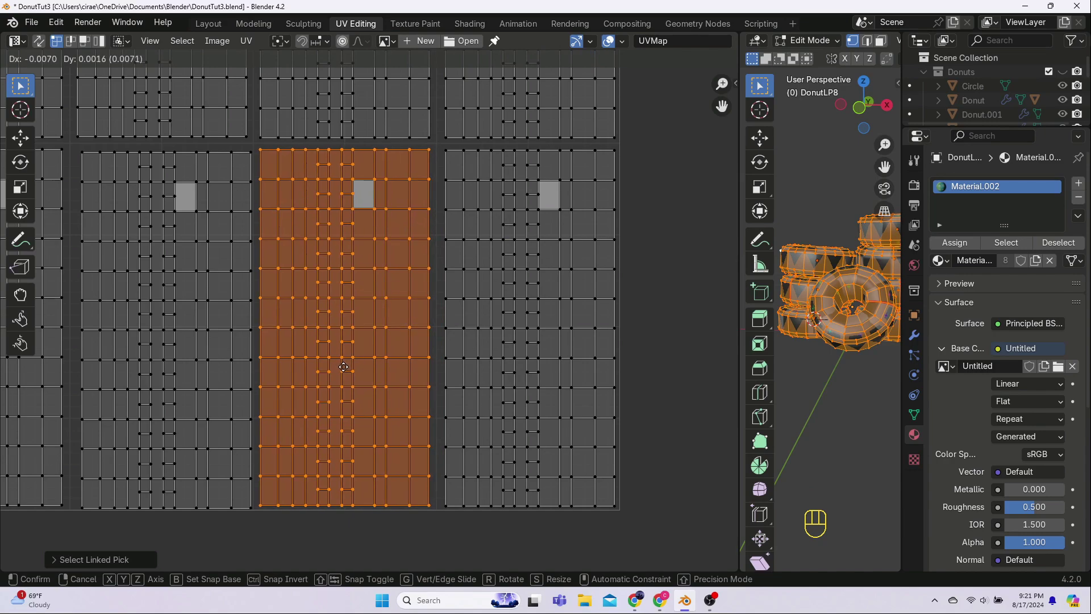
click(343, 367)
- Move the lower row's second UV island about -0.005 in X and 0.004 in Y
middle_drag(305, 540, 540, 523)
click(441, 408)
key(l)
key(g)
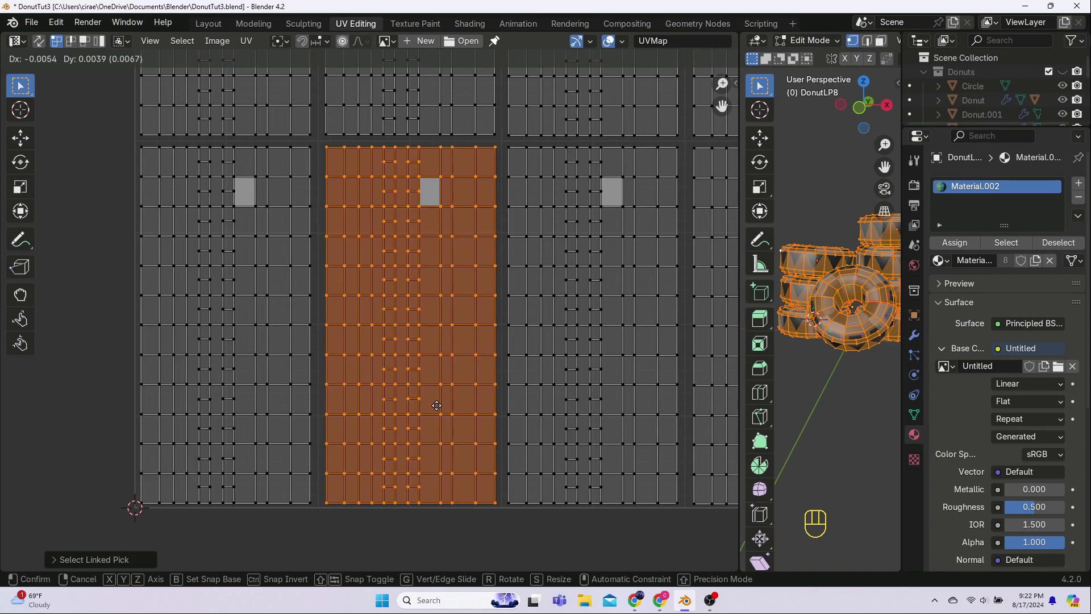
click(437, 405)
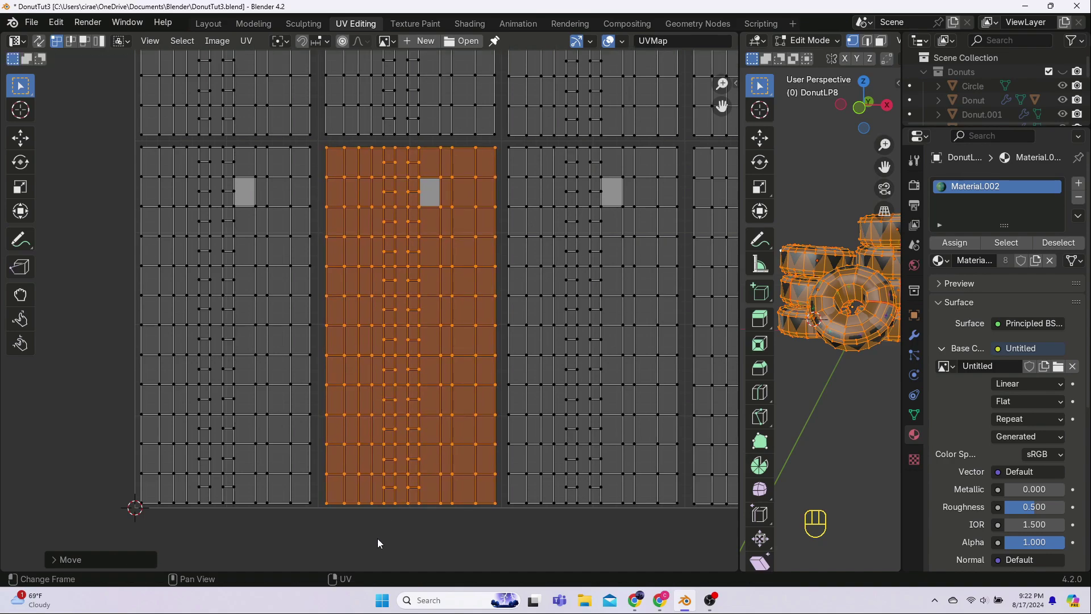
click(374, 534)
- Fine-tune the position of the lower row's first UV island, then deselect it
key(l)
key(g)
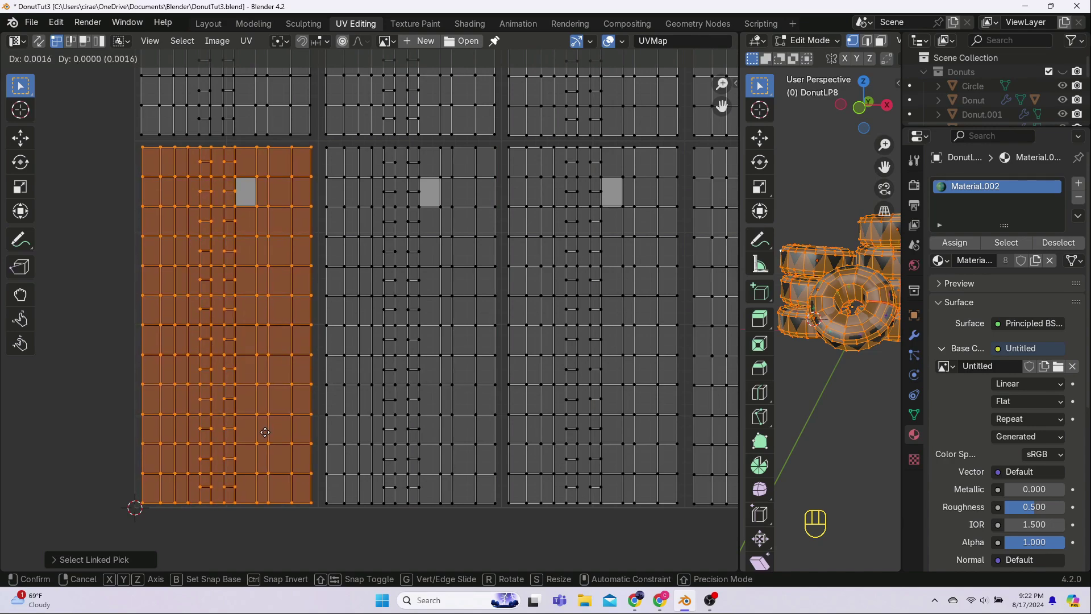
click(264, 431)
click(359, 548)
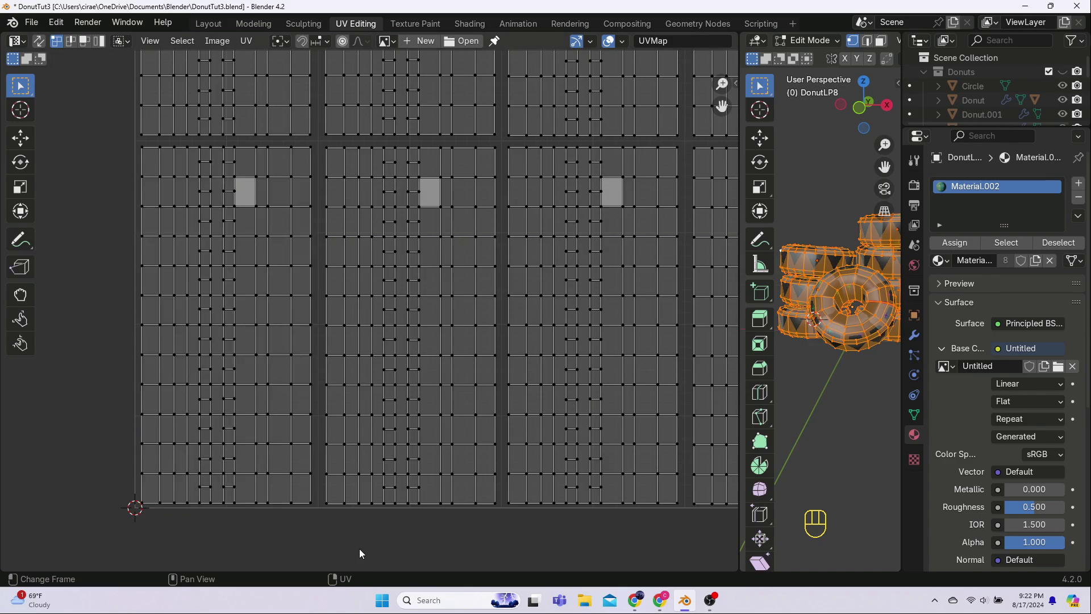
- Narrow the UV editor to enlarge the 3D viewport and return the donuts to Object Mode
scroll(350, 520, down, 4)
shift+middle_drag(607, 322, 520, 370)
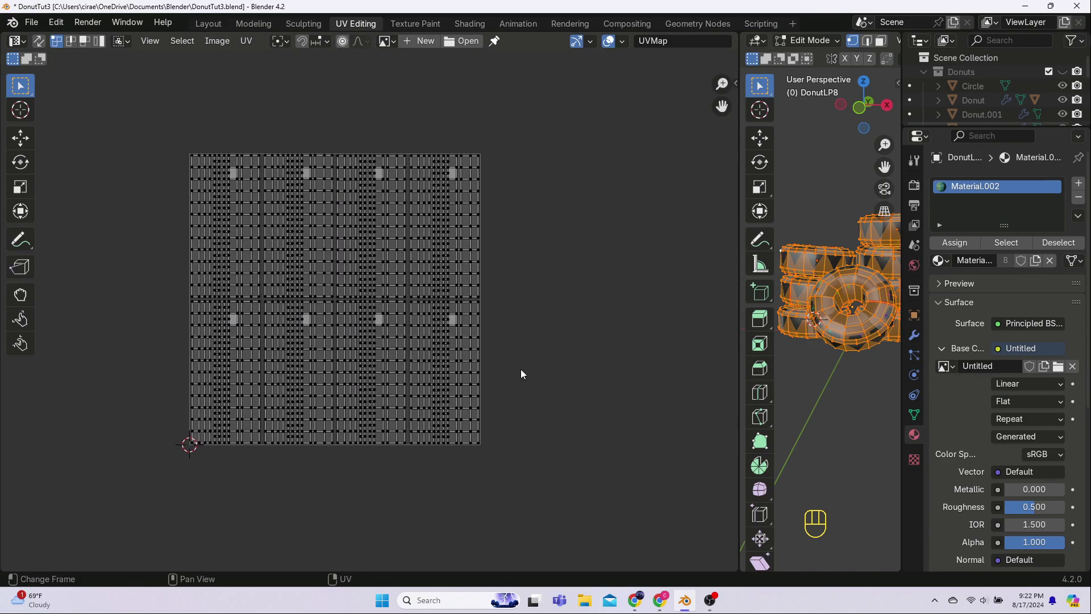
scroll(521, 369, up, 1)
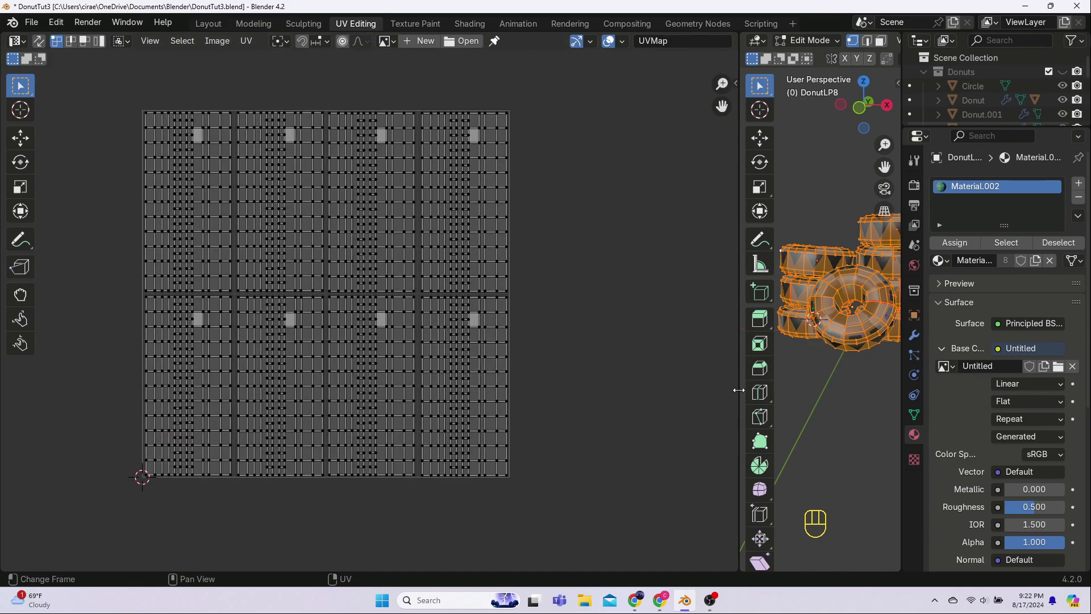
drag(739, 390, 483, 388)
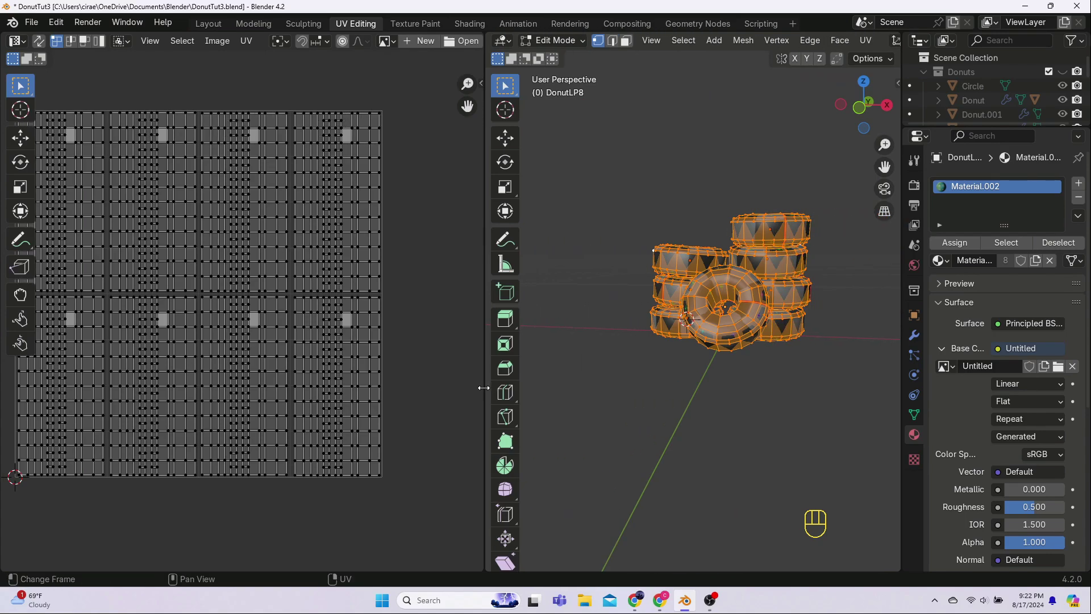
middle_drag(693, 409, 686, 376)
scroll(663, 350, up, 3)
key(Tab)
scroll(693, 349, down, 3)
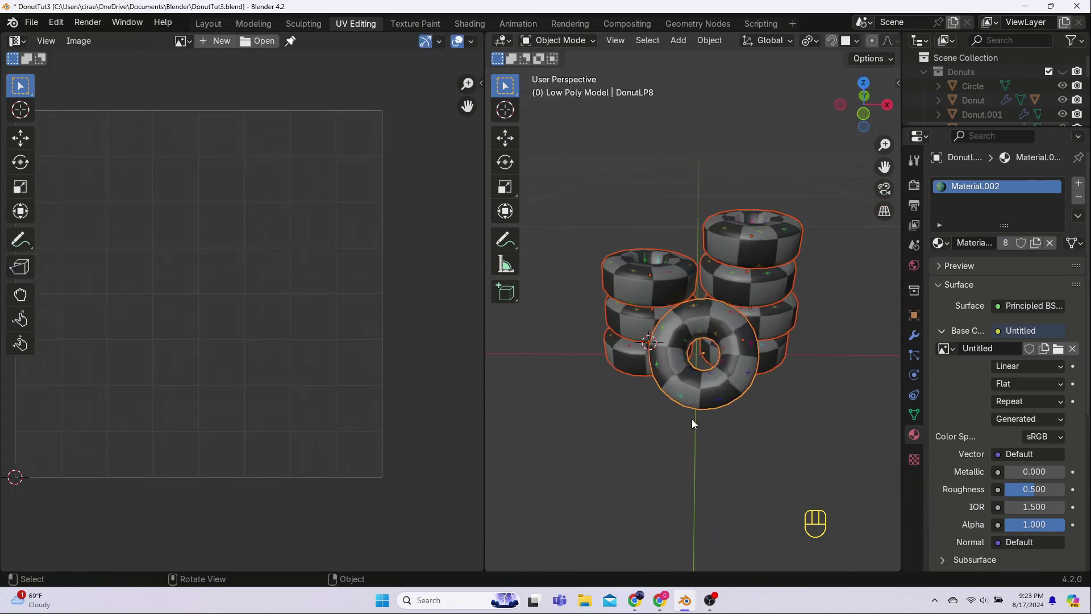
- In the Layout workspace, deselect the donuts and try to reveal all hidden objects
click(206, 23)
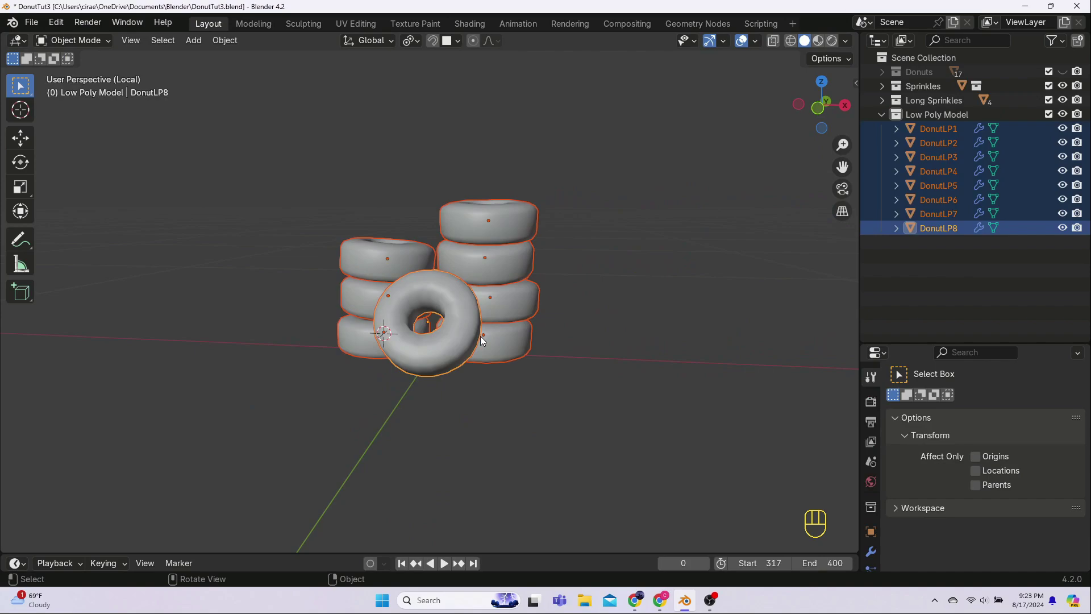
middle_drag(479, 336, 460, 353)
click(503, 403)
shift+middle_drag(503, 403, 559, 354)
key(alt+h)
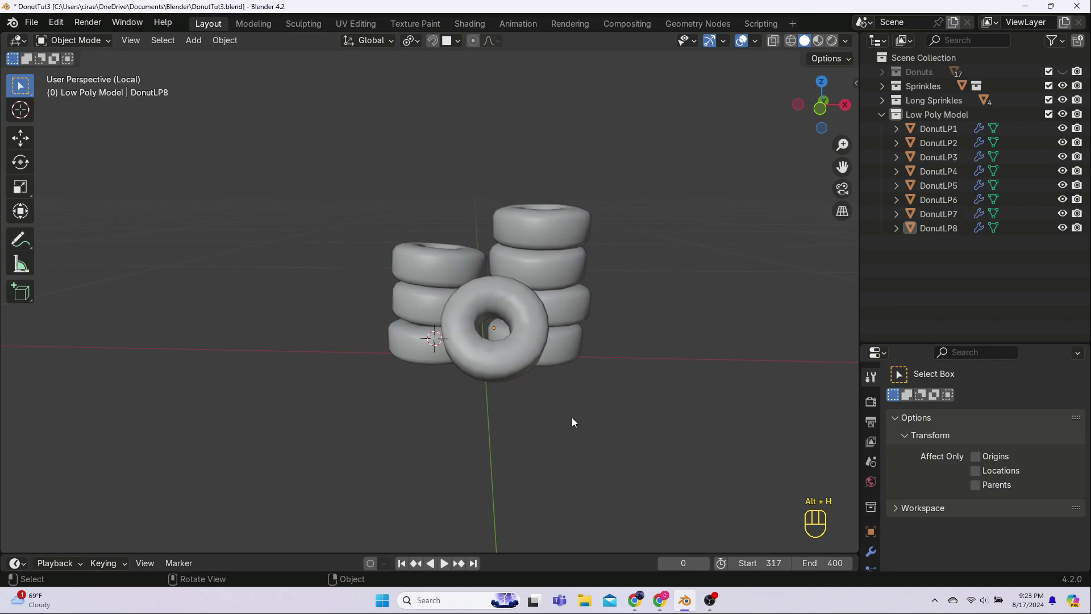
- Show the Donuts collection, hide everything except the plate, and select the plate
click(1061, 72)
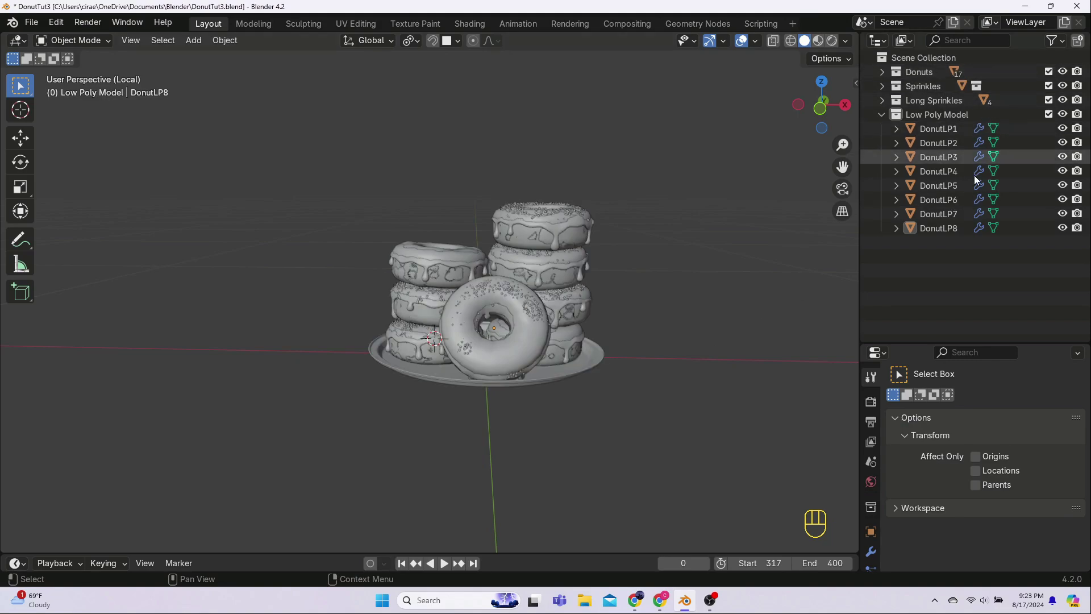
middle_drag(704, 360, 579, 378)
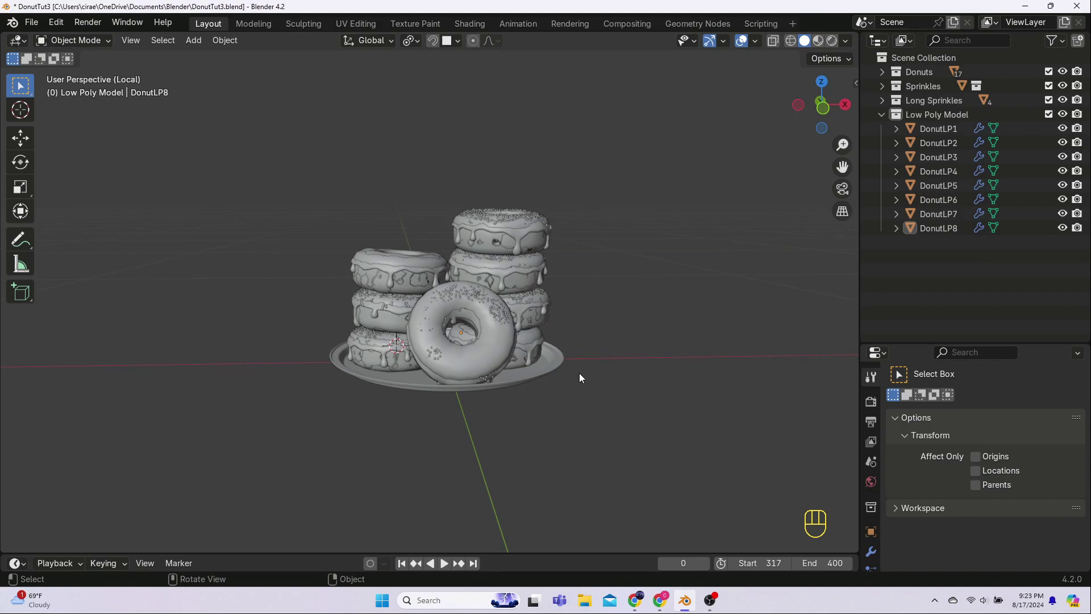
click(515, 379)
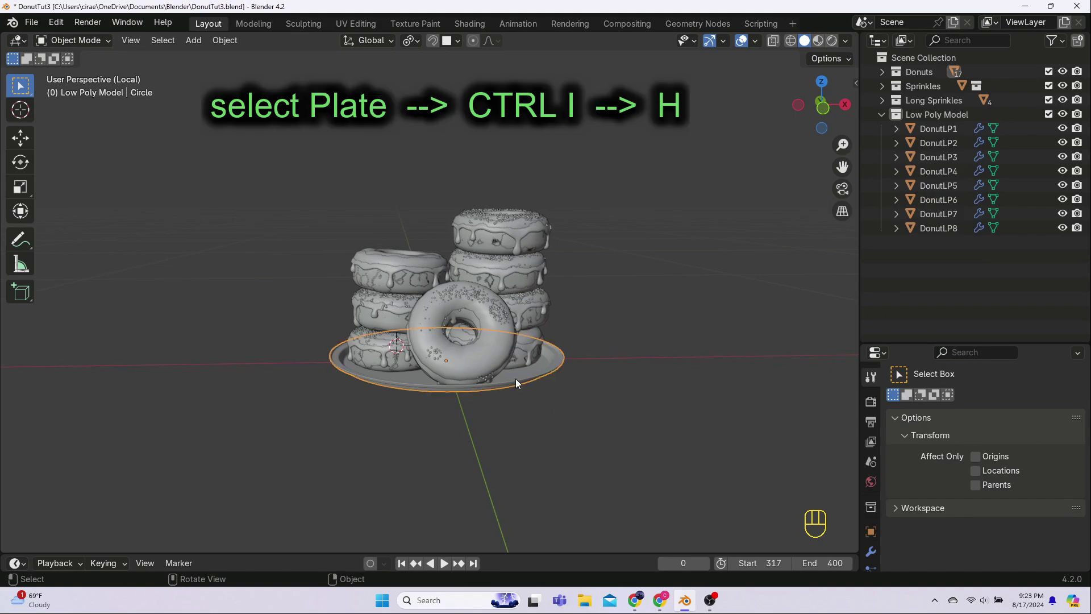
key(ctrl+i)
key(h)
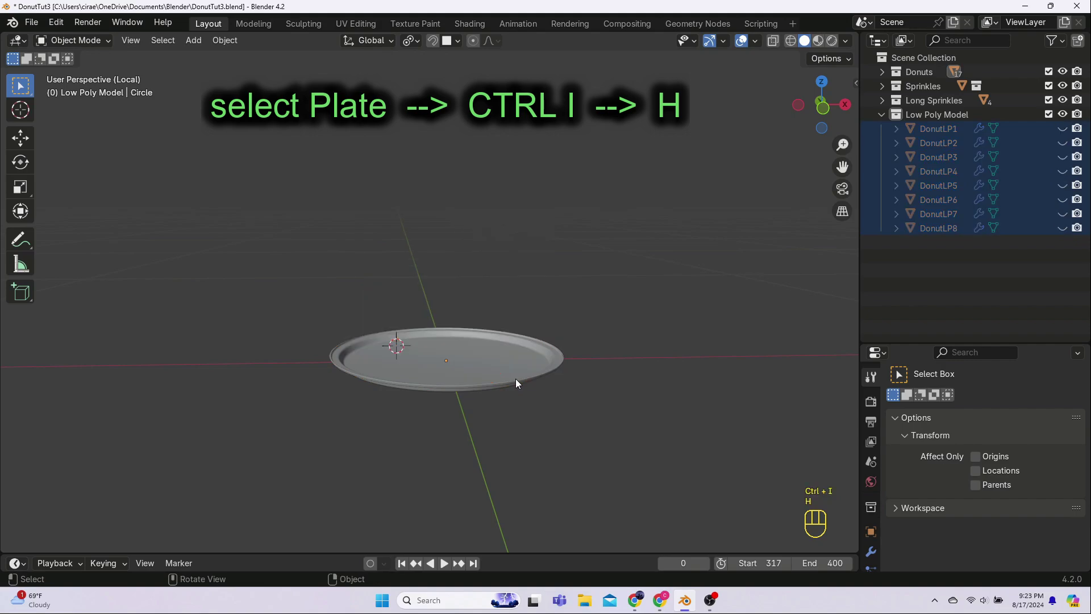
click(504, 370)
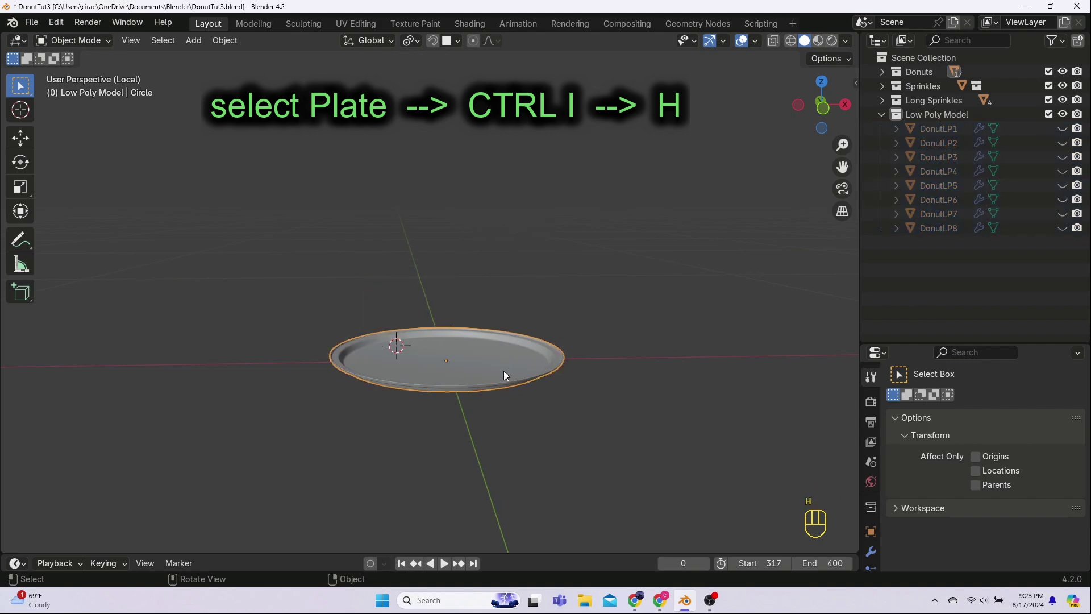
- Save the project as a new file named DonutTut3A.blend in the Blender folder
click(32, 21)
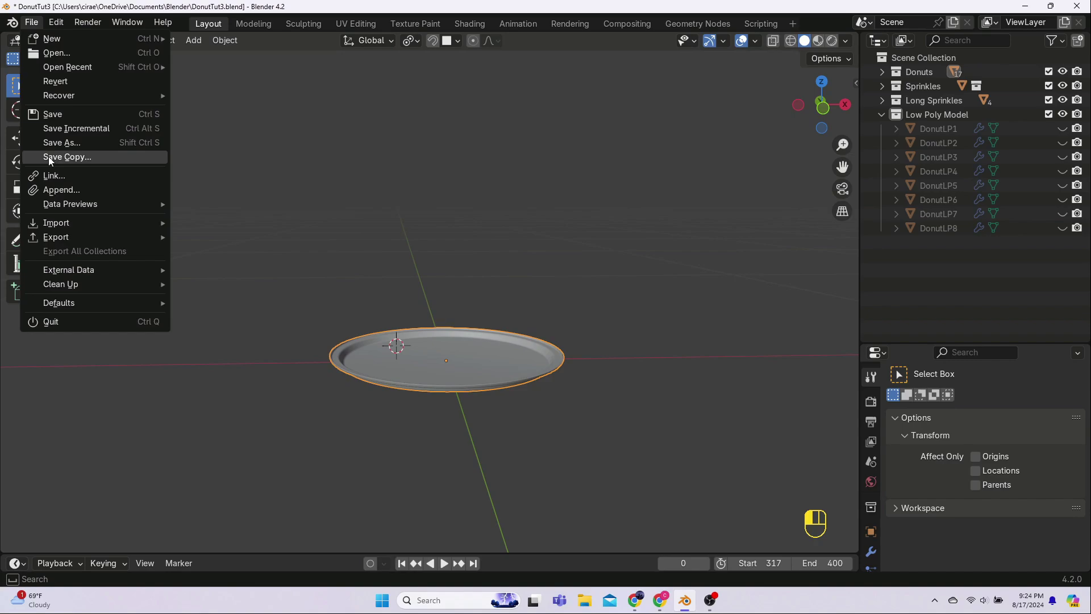
click(60, 145)
click(387, 496)
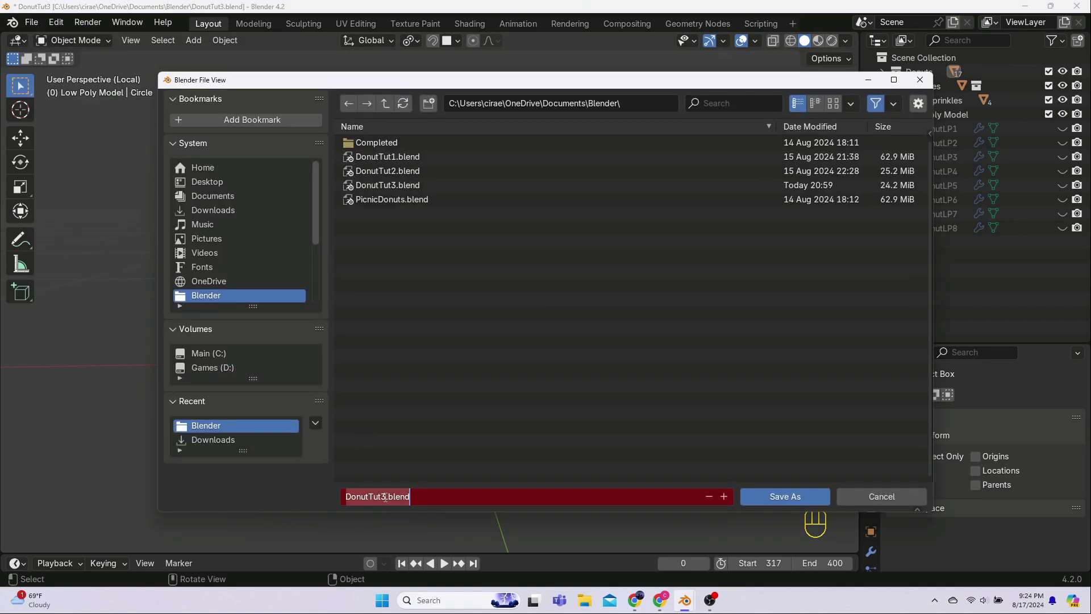
click(388, 496)
text(A)
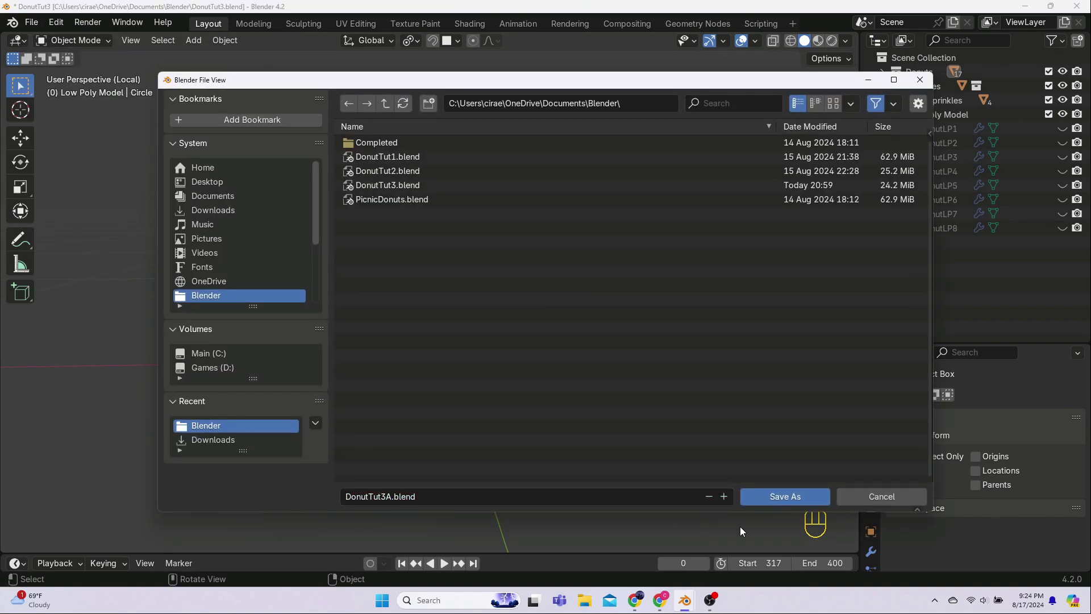
click(761, 497)
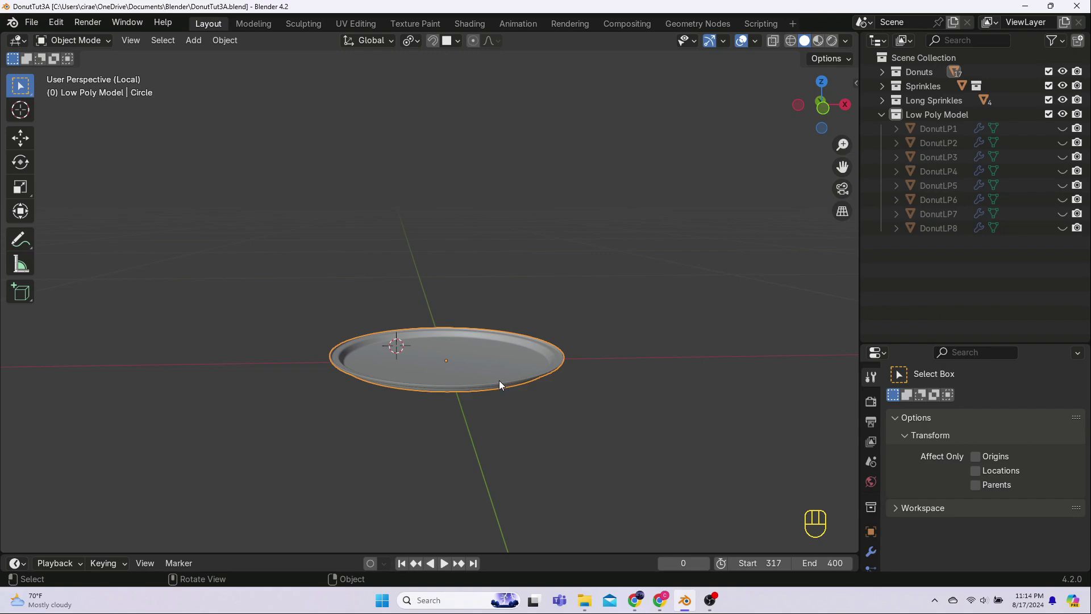
- Merge all of the plate's vertices by distance in Edit Mode, then return to Object Mode
key(Tab)
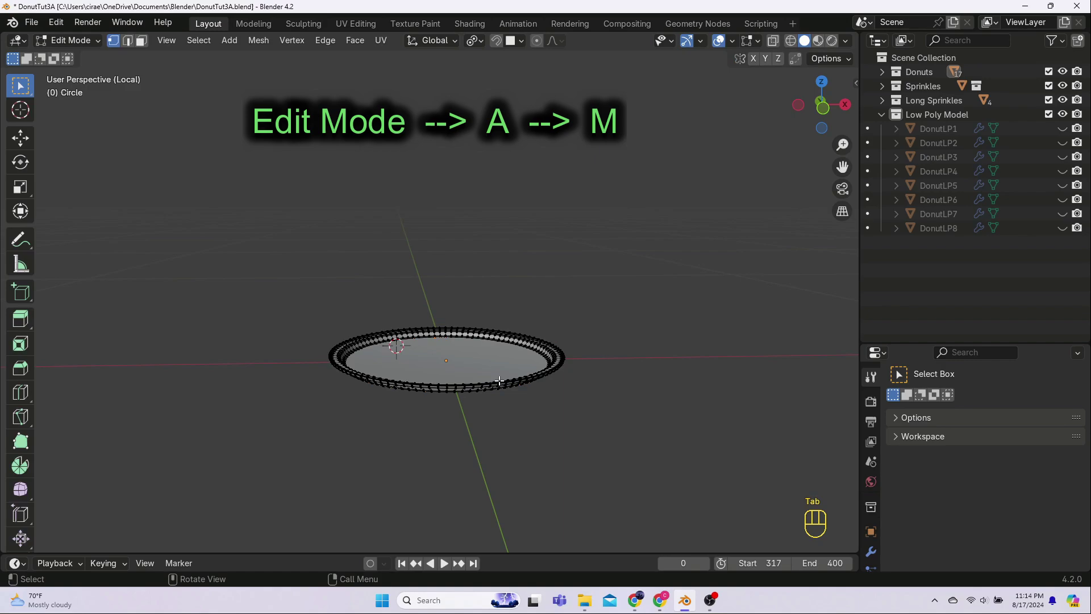
key(a)
scroll(540, 471, up, 2)
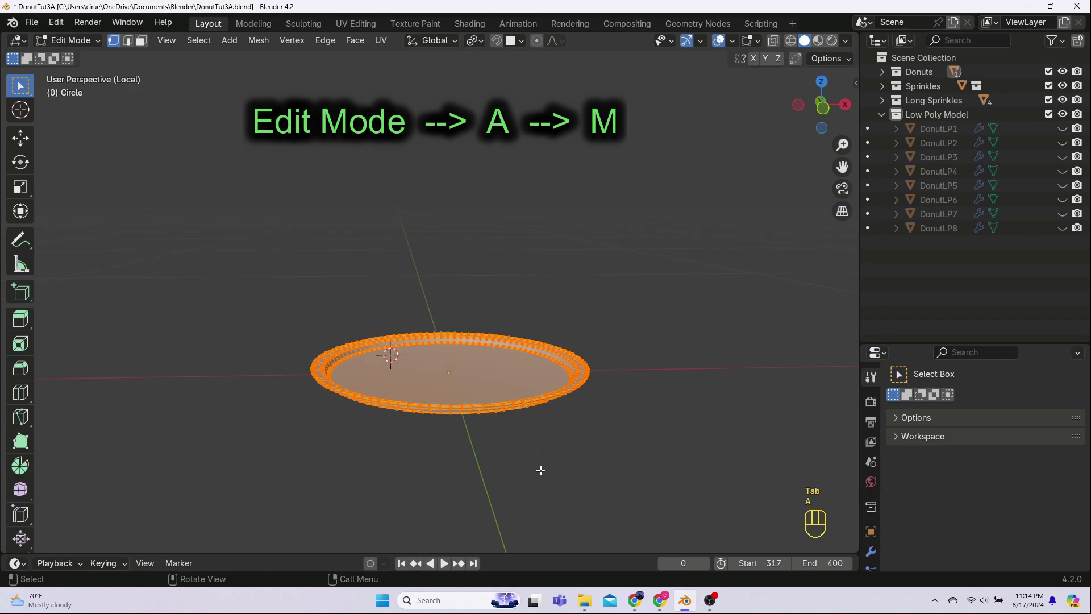
key(m)
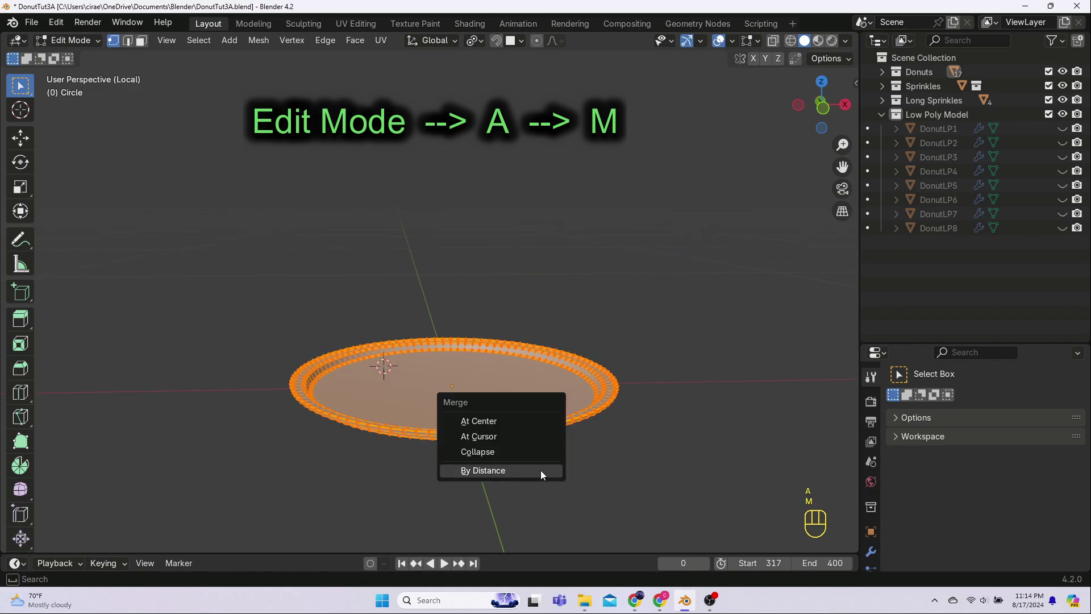
click(509, 473)
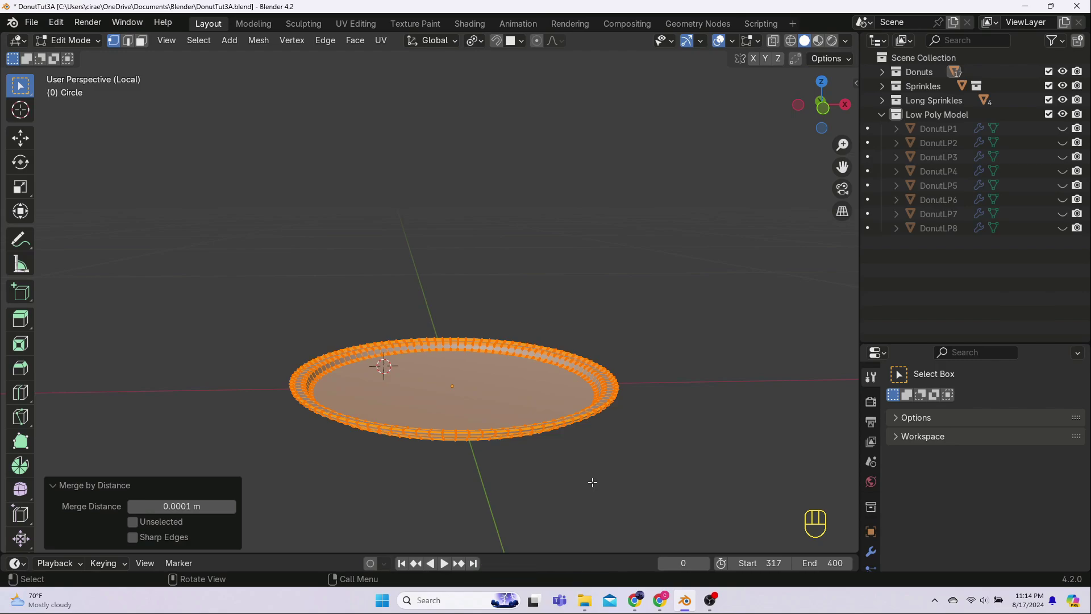
key(Tab)
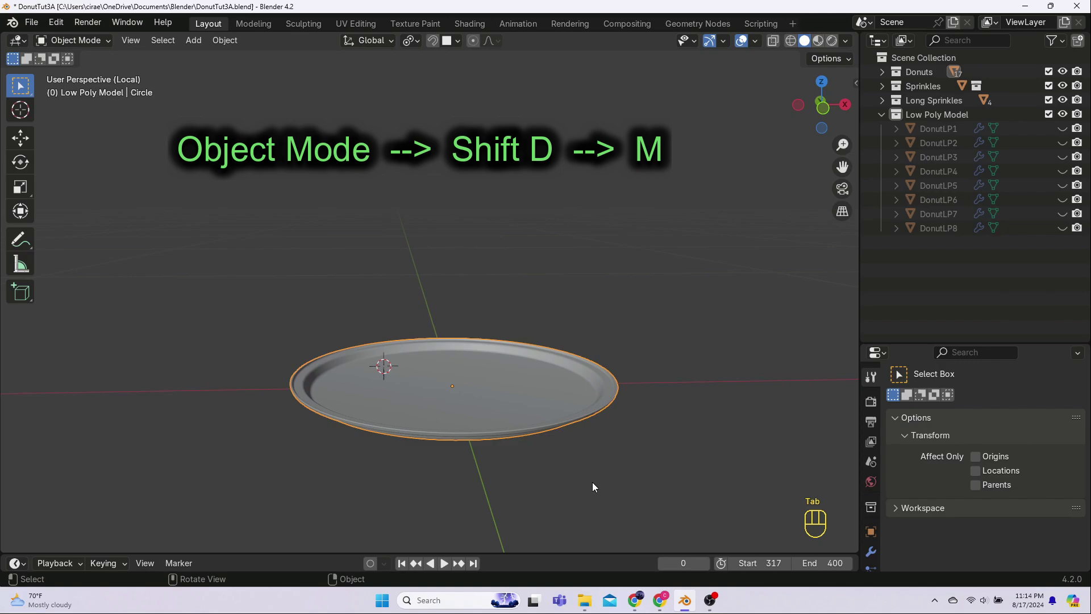
- Duplicate the plate in place and move the copy to the Low Poly Model collection
key(shift+d)
right_click(592, 482)
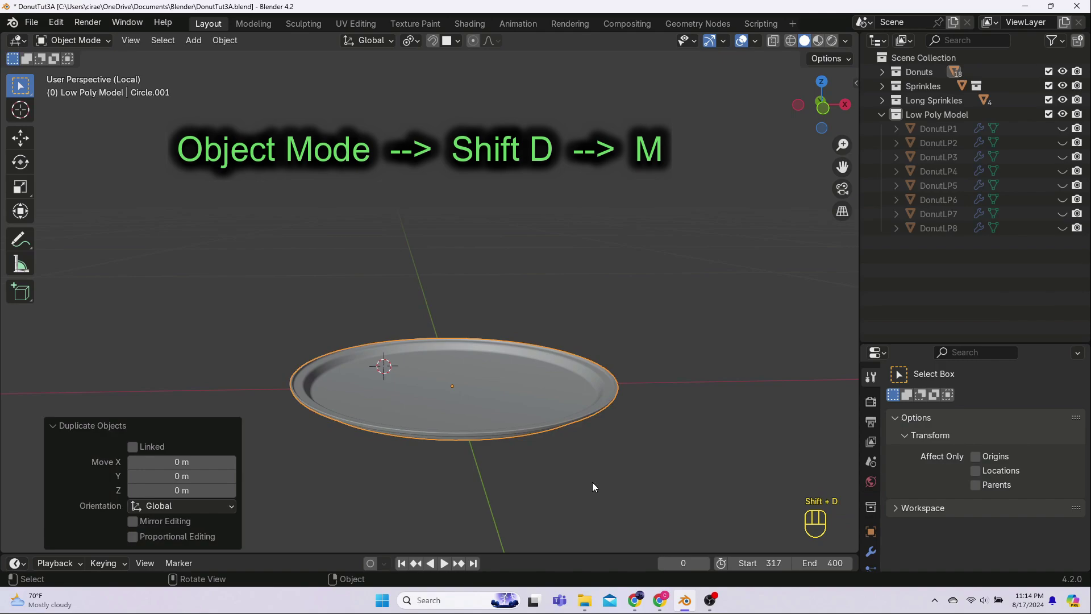
key(m)
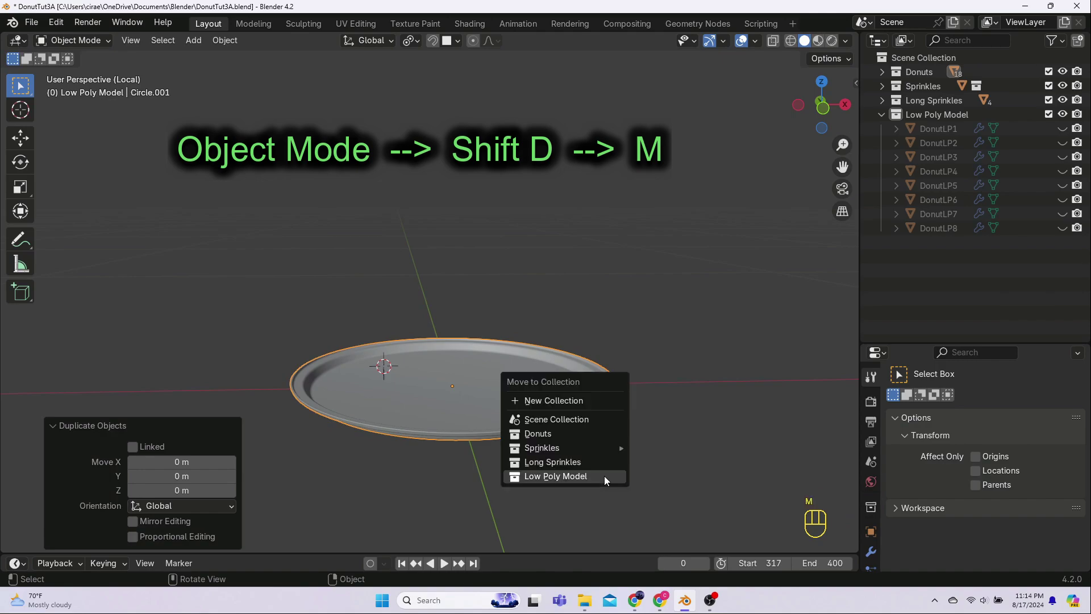
click(555, 477)
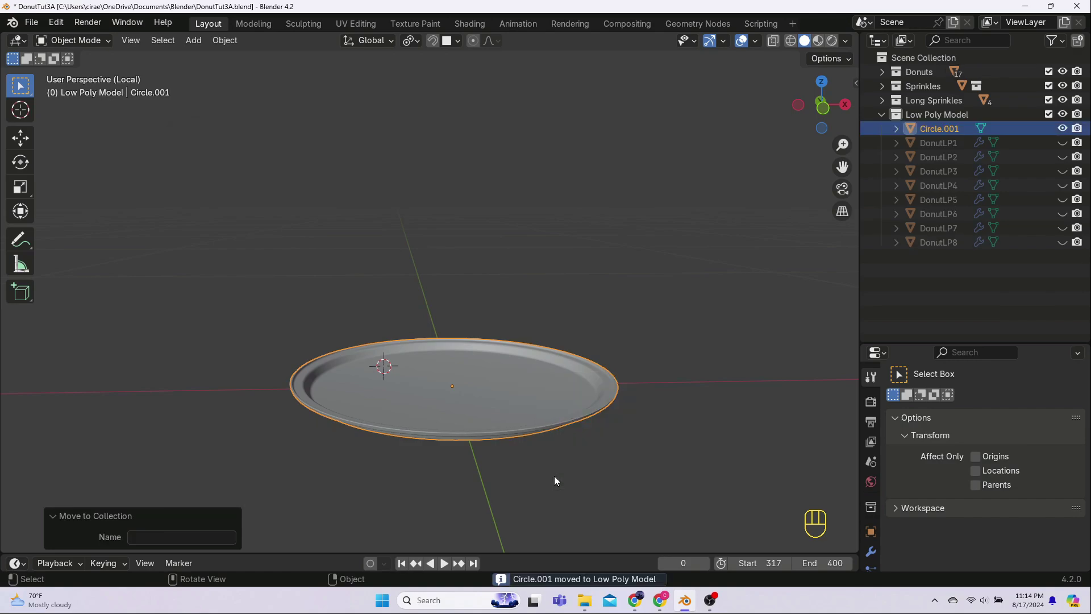
- Rename the plate copy in the Low Poly Model collection as PlateLP
double_click(929, 128)
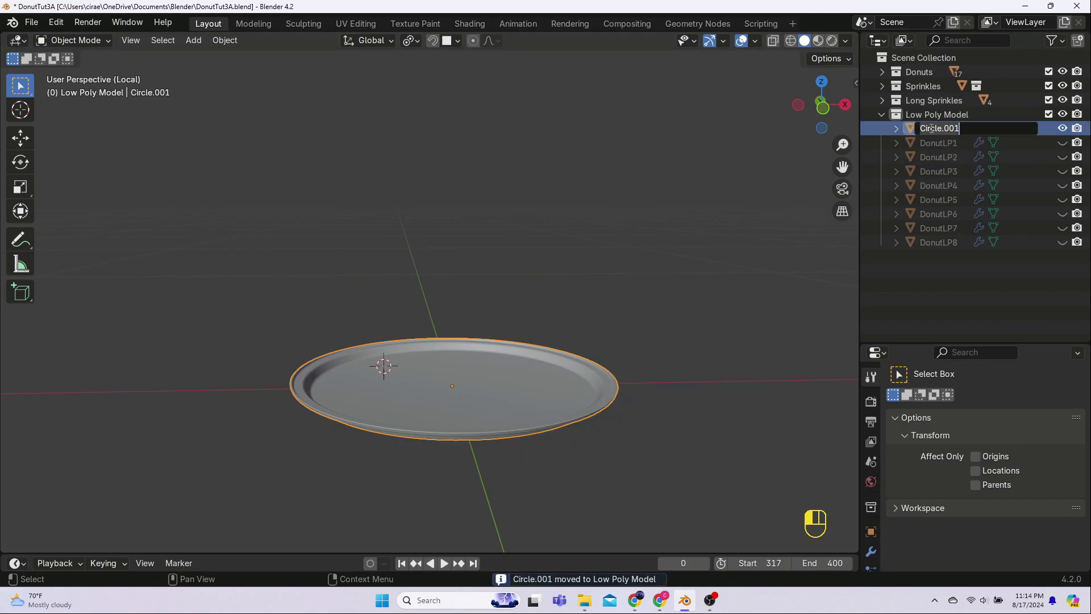
text(PlateLP)
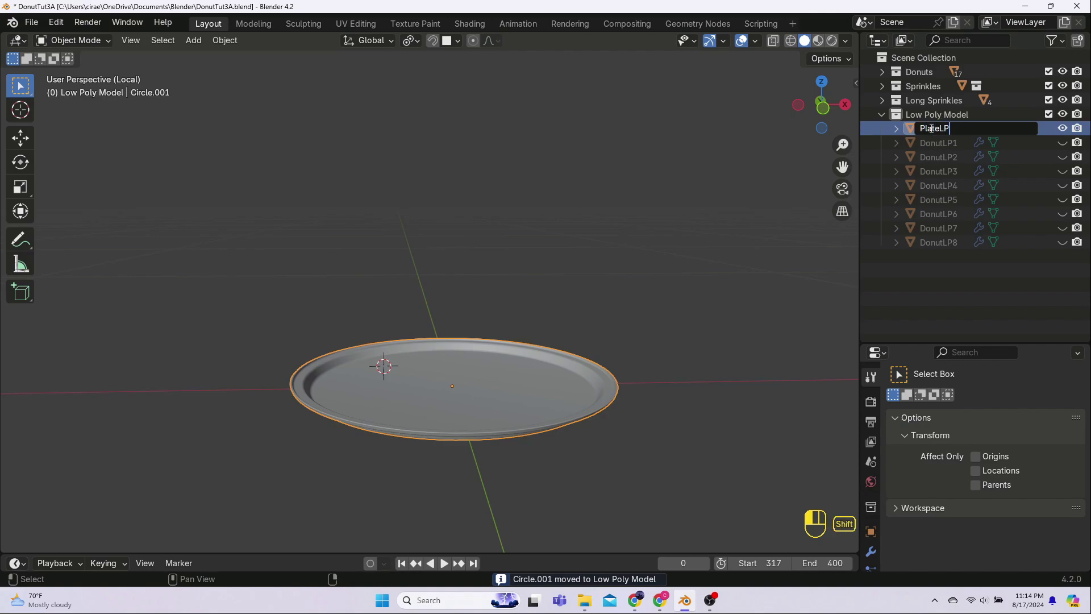
key(Return)
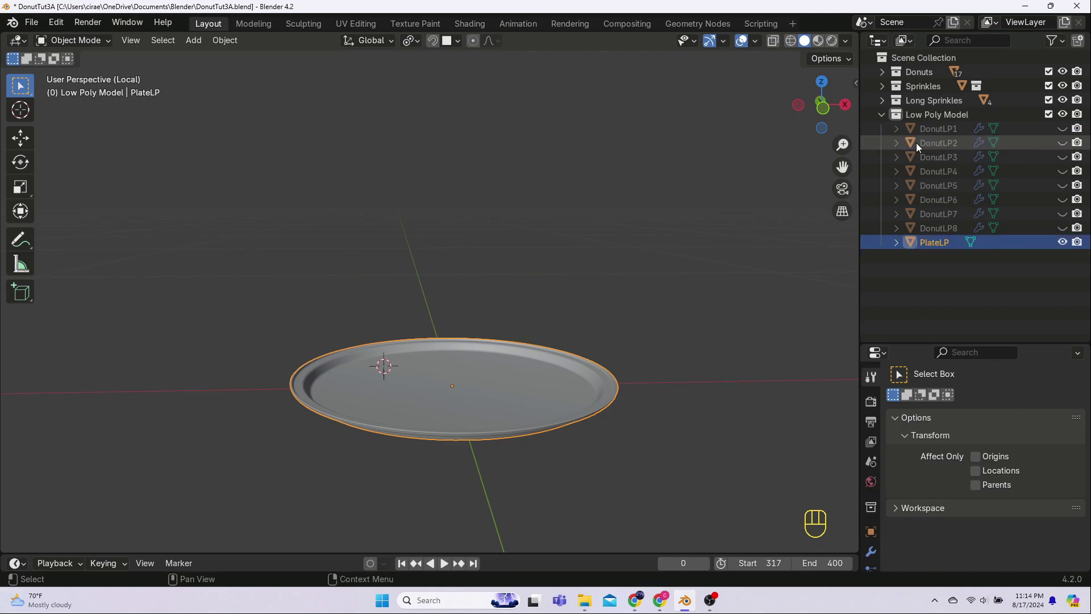
- Hide the original plate, Circle, in the Donuts collection and collapse that collection
click(881, 72)
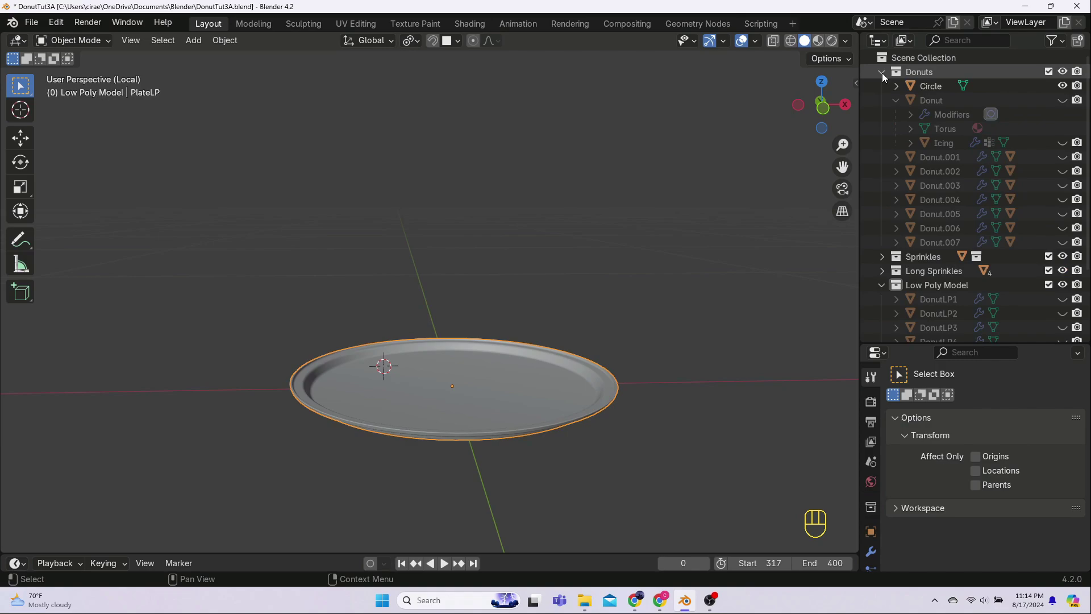
click(1063, 86)
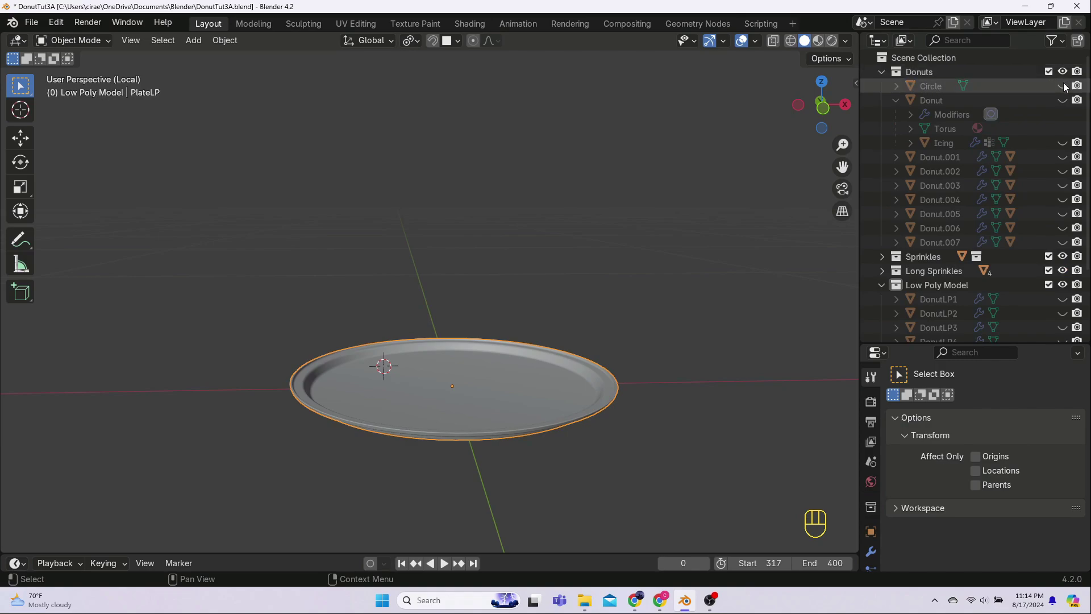
click(883, 71)
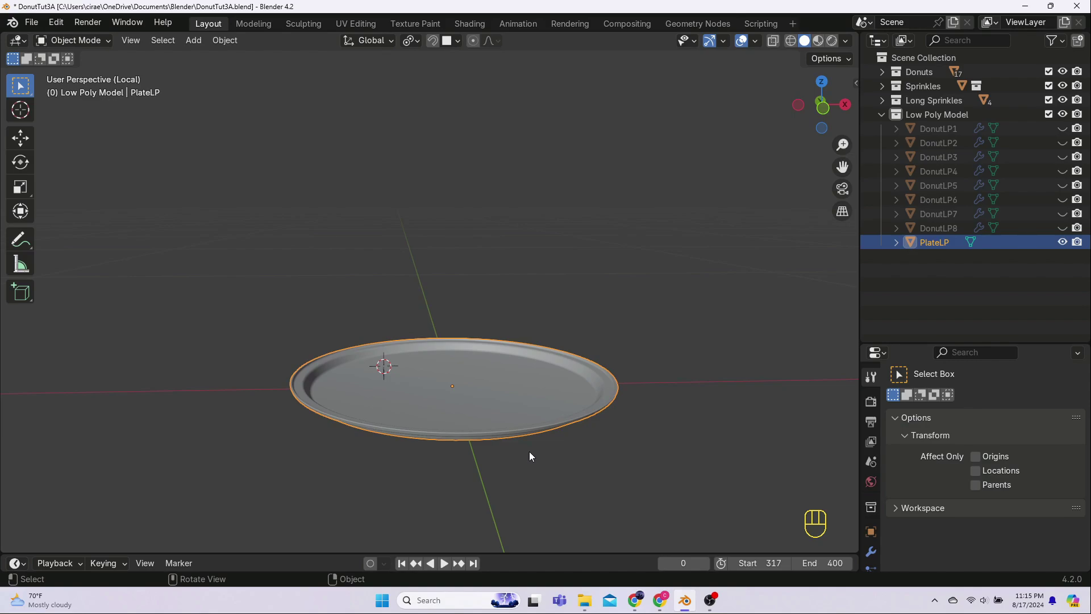
- In Edit Mode, dissolve the edge loop of PlateLP just outside the border of its flat underside
key(Tab)
scroll(522, 454, up, 3)
middle_drag(405, 472, 368, 311)
scroll(402, 358, up, 3)
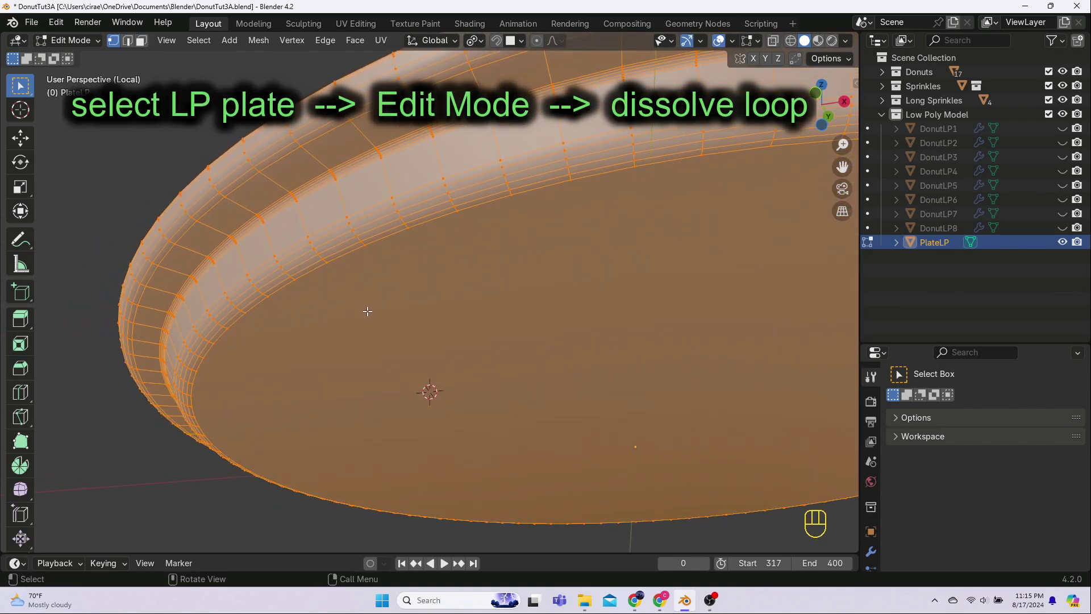
alt+click(304, 271)
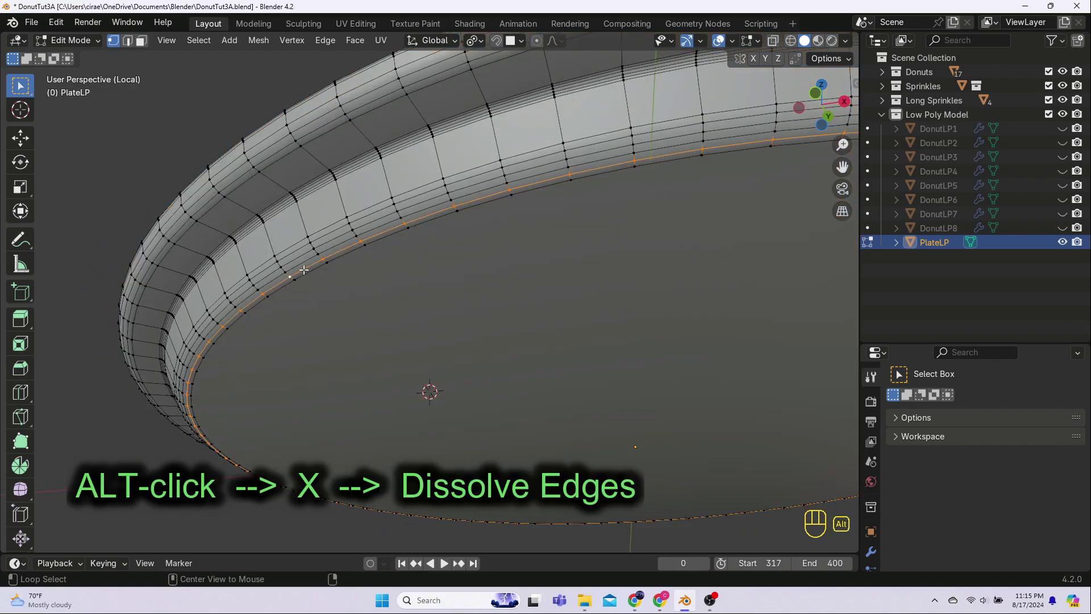
key(x)
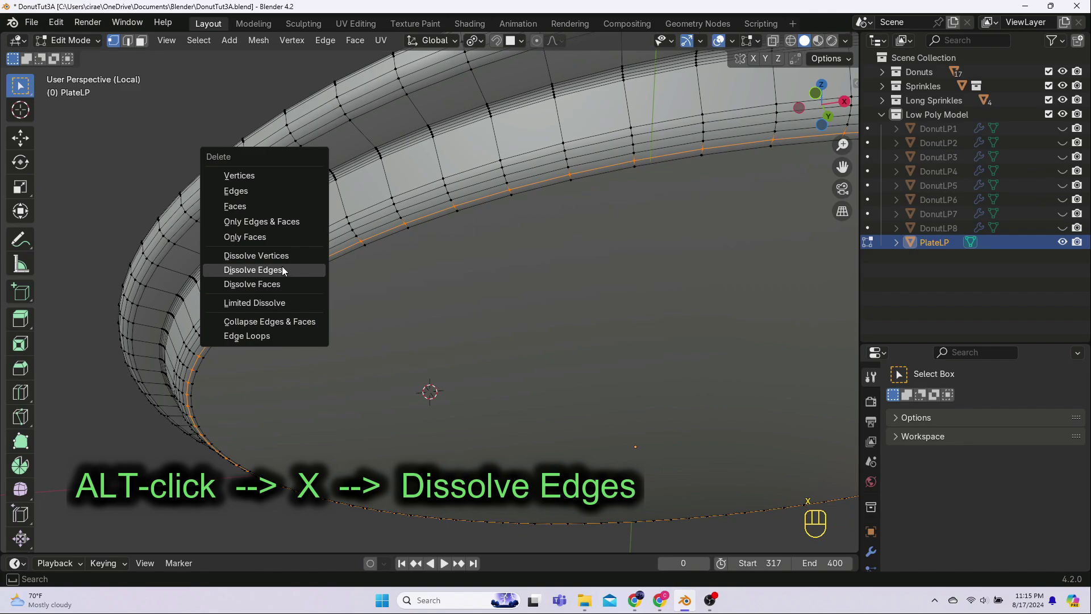
click(281, 269)
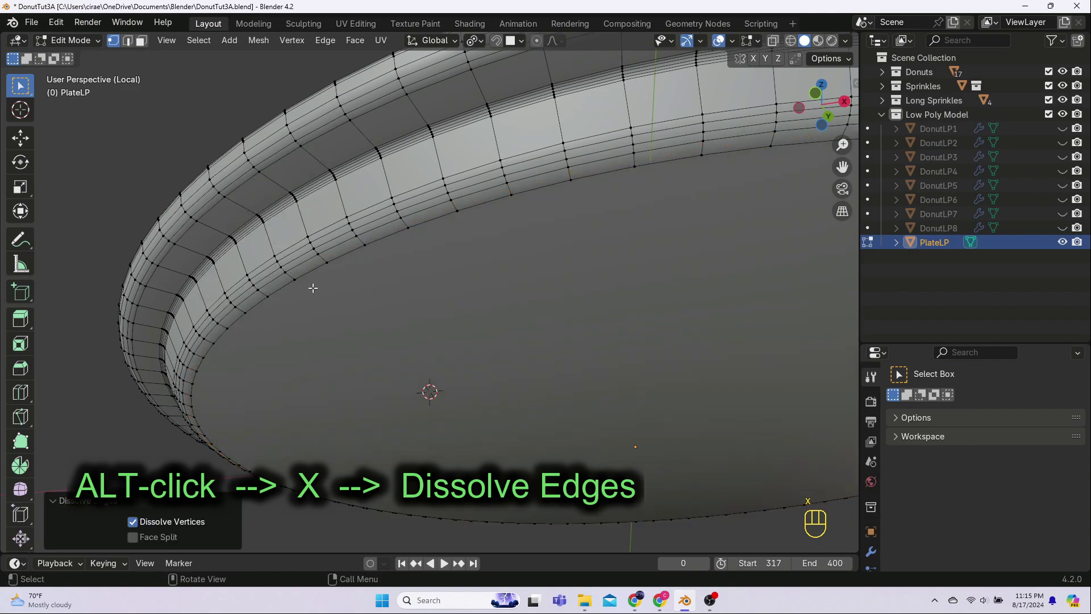
- Dissolve the next three closely spaced edge loops on PlateLP's lower bend, moving outward from the flat underside
alt+click(331, 247)
key(x)
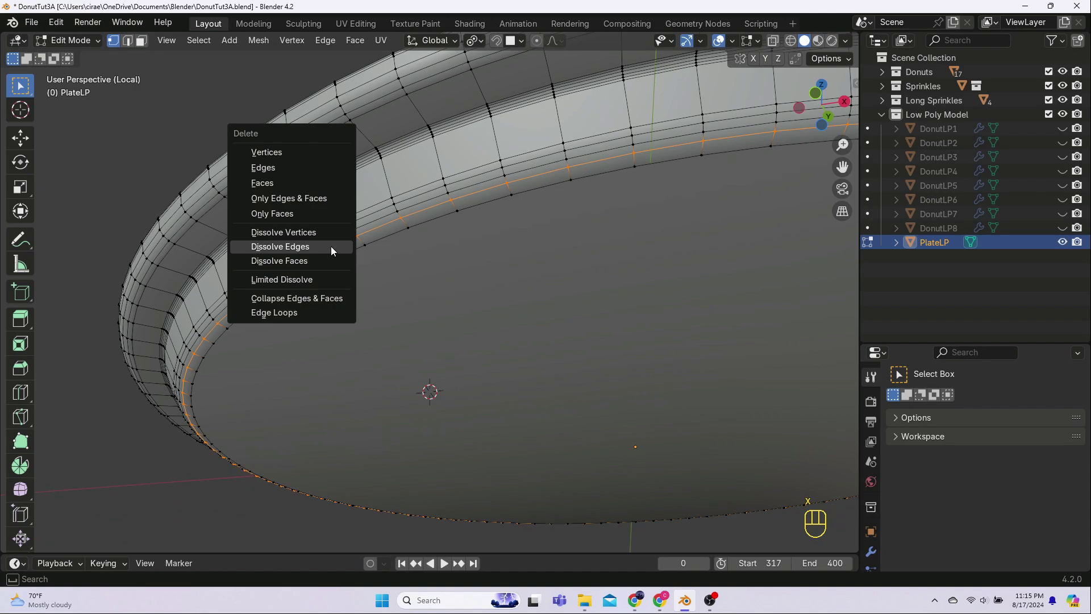
click(331, 246)
alt+click(333, 238)
key(x)
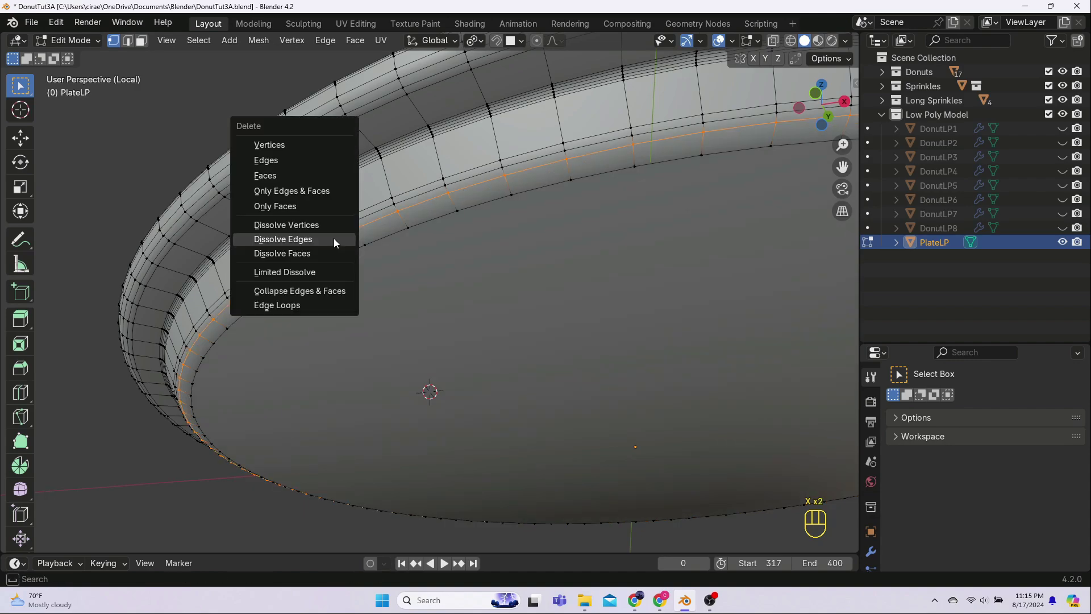
click(333, 238)
alt+click(330, 233)
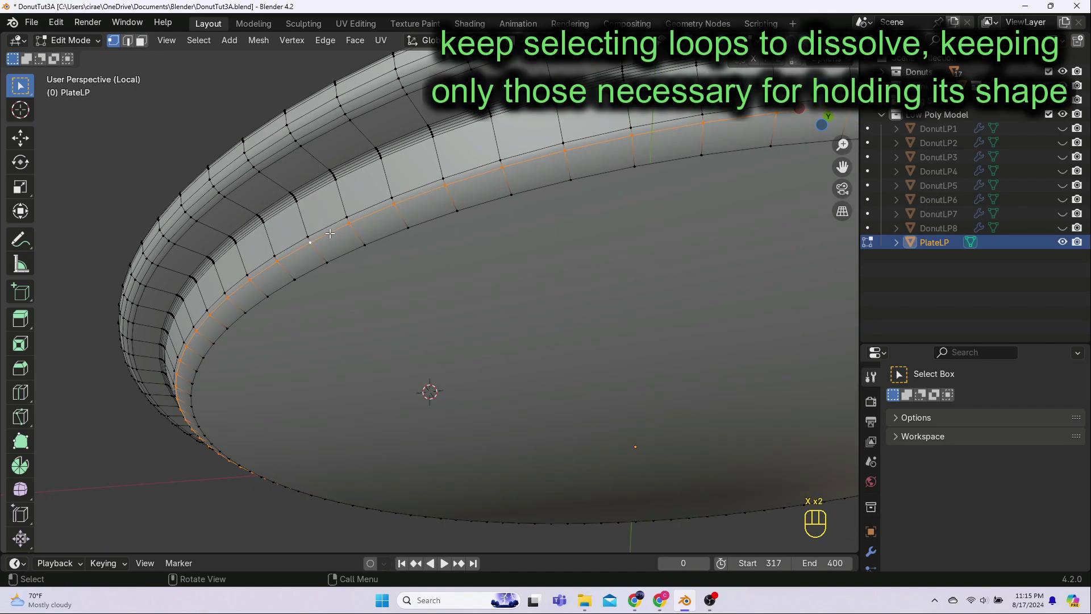
key(x)
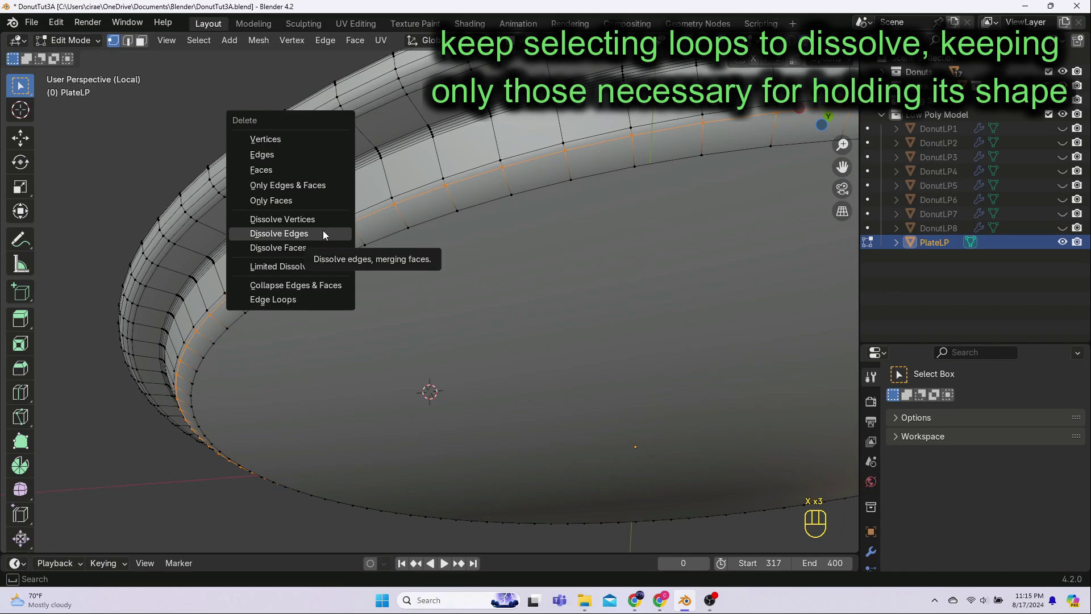
click(323, 233)
- Dissolve four closely spaced edge loops at the bend where PlateLP's sloped wall meets the underside of its rim
middle_drag(348, 288, 361, 268)
scroll(345, 300, up, 5)
click(201, 235)
alt+click(200, 236)
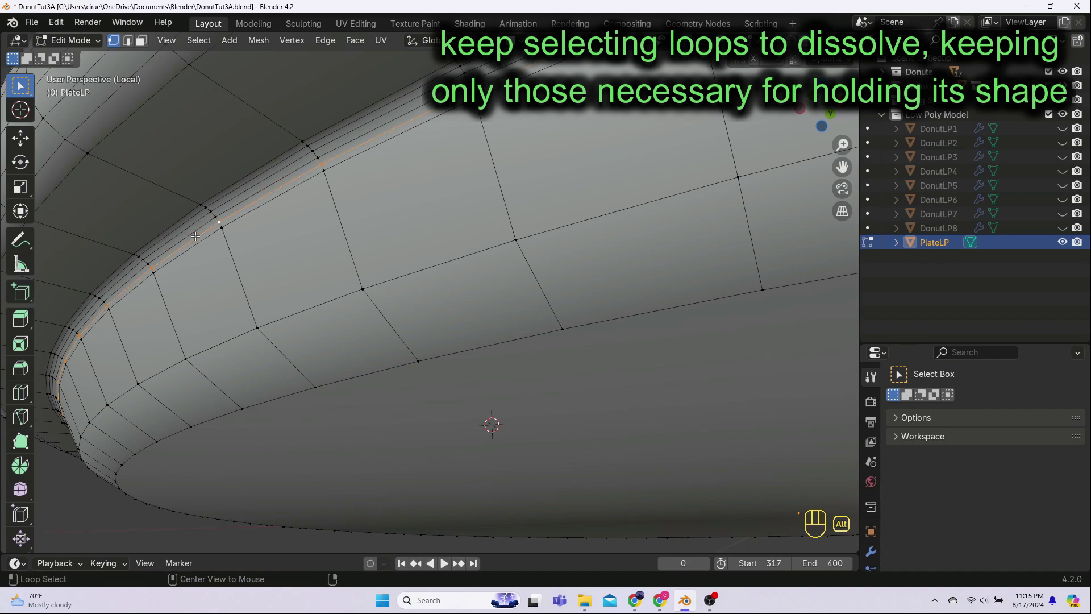
key(x)
click(180, 237)
alt+click(188, 233)
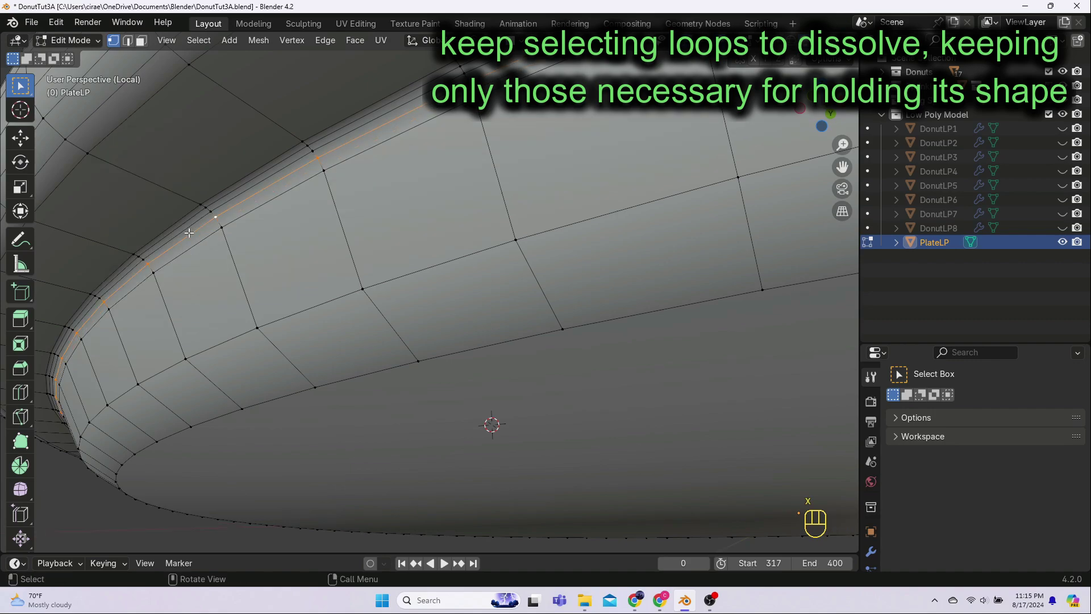
key(x)
click(189, 233)
alt+click(189, 230)
key(x)
click(190, 230)
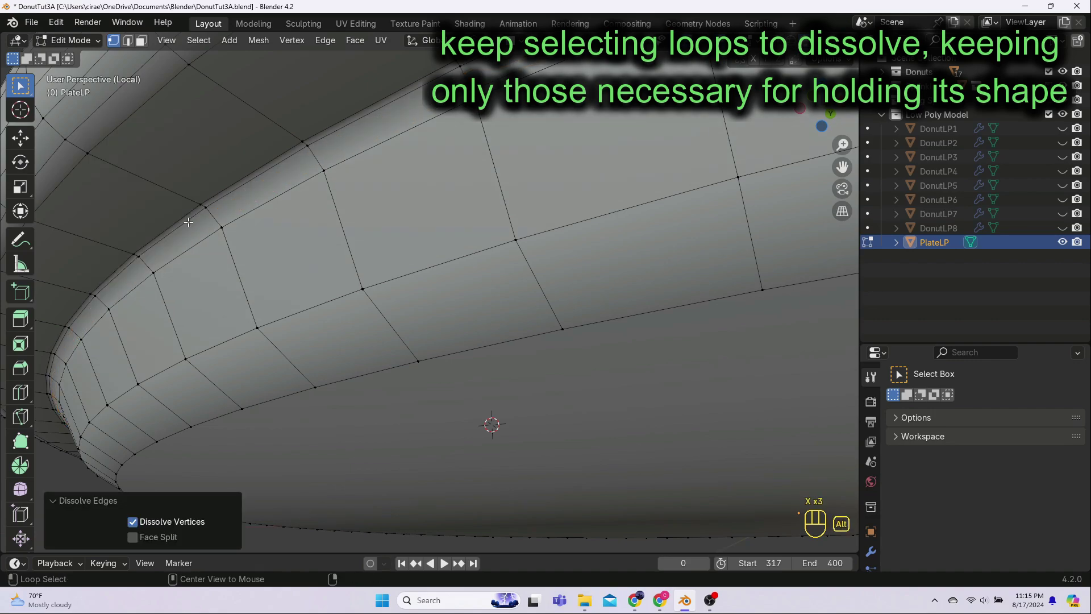
alt+click(190, 223)
key(x)
click(190, 222)
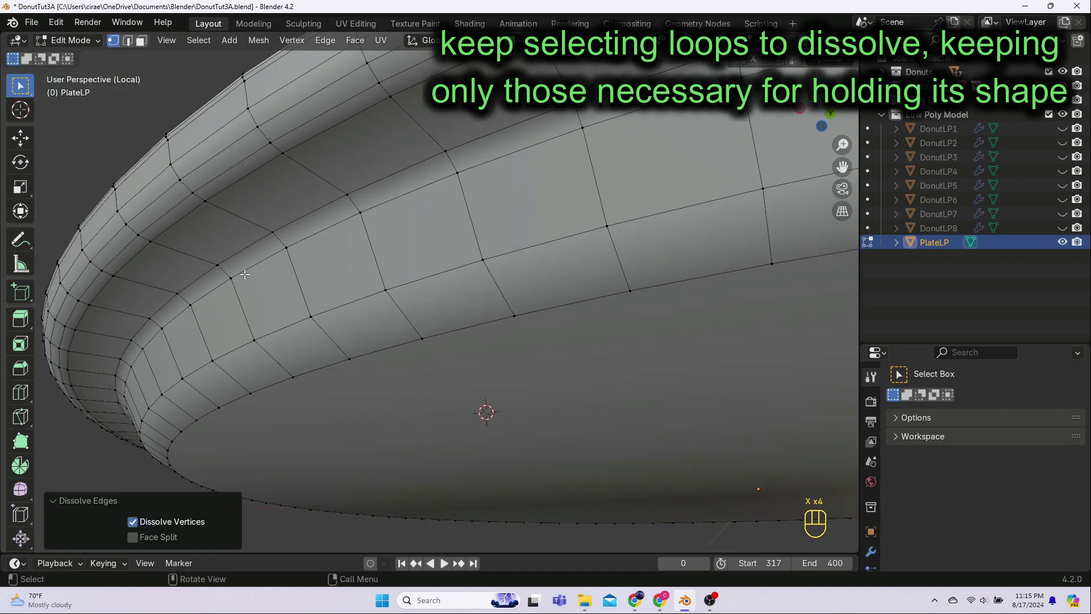
- Dissolve three closely spaced edge loops on the underside of PlateLP's rim, working toward its outer edge
alt+click(170, 209)
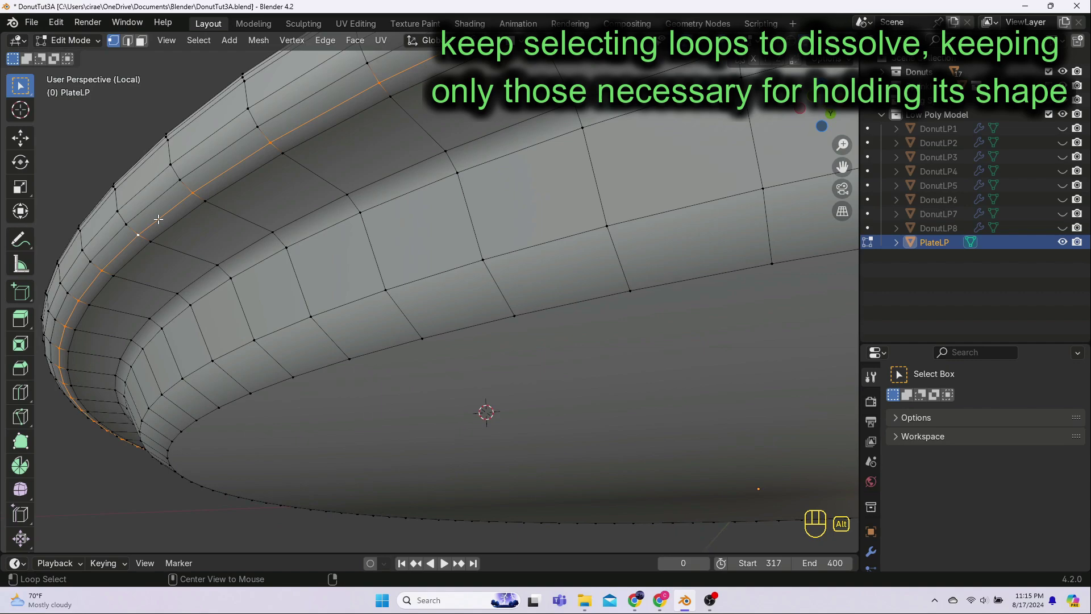
key(x)
click(156, 216)
alt+click(151, 203)
key(x)
click(152, 203)
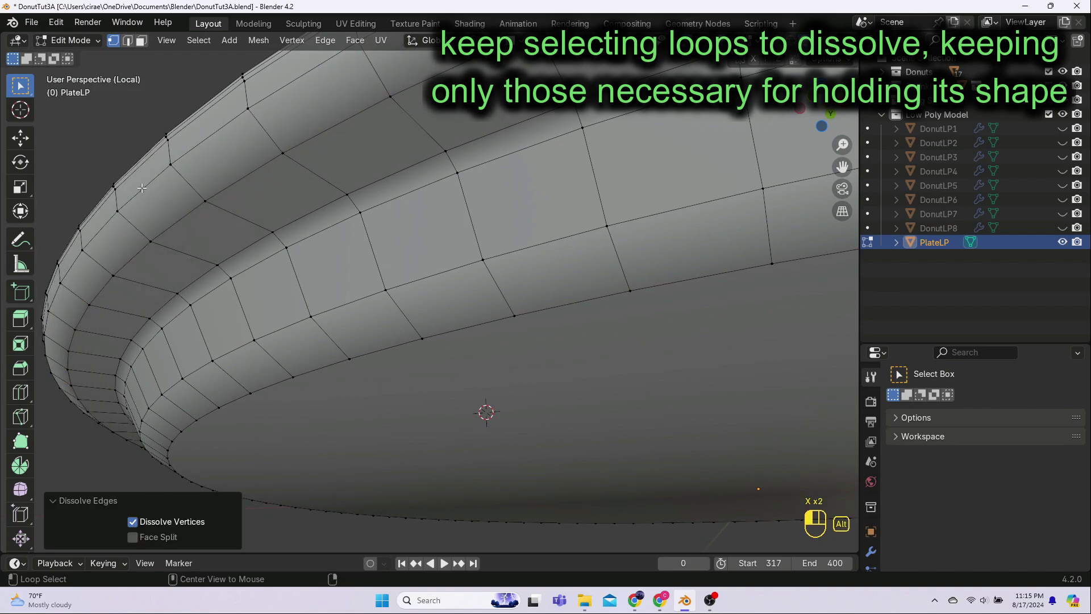
alt+click(142, 192)
key(x)
click(143, 192)
- Dissolve the next two edge loops along the outer rounded edge of PlateLP's rim
scroll(227, 264, down, 2)
middle_drag(234, 270, 240, 300)
scroll(242, 300, up, 2)
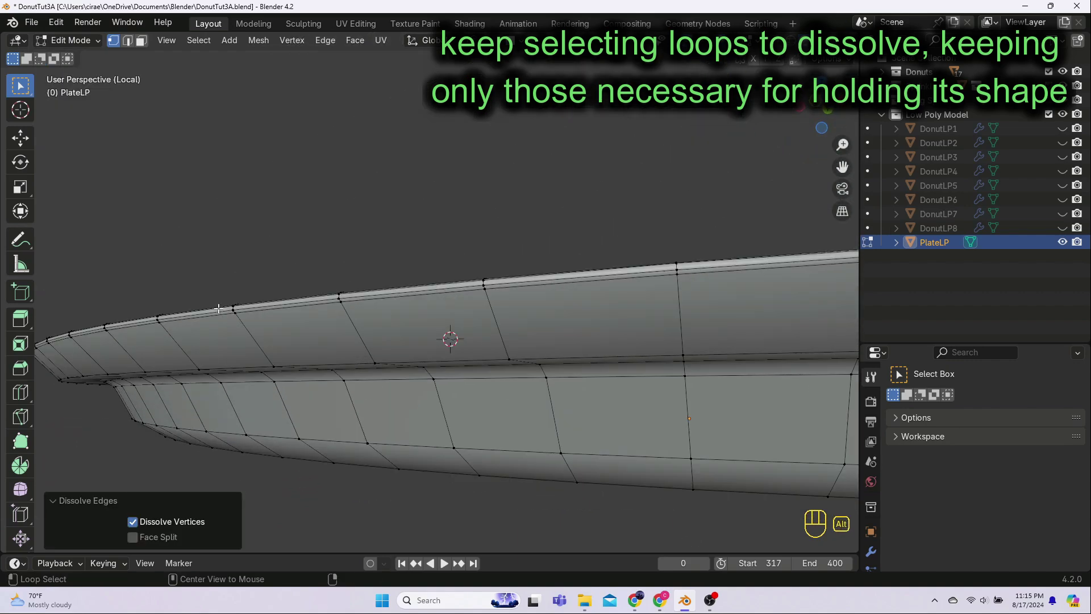
alt+click(233, 311)
key(x)
click(192, 326)
alt+click(195, 315)
key(x)
click(194, 316)
- Seen from below, dissolve the remaining surplus edge loop at the rim's outer side and another on PlateLP's underside
middle_drag(215, 336, 244, 322)
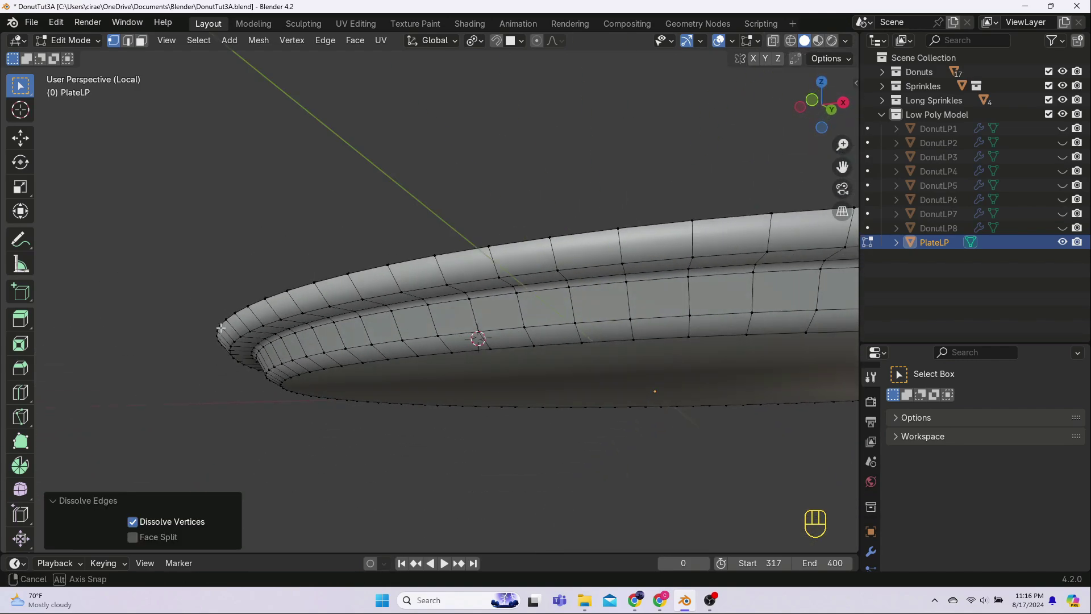
scroll(230, 327, up, 3)
alt+click(272, 333)
key(x)
click(265, 336)
middle_drag(325, 379, 306, 376)
alt+click(283, 369)
key(x)
click(278, 369)
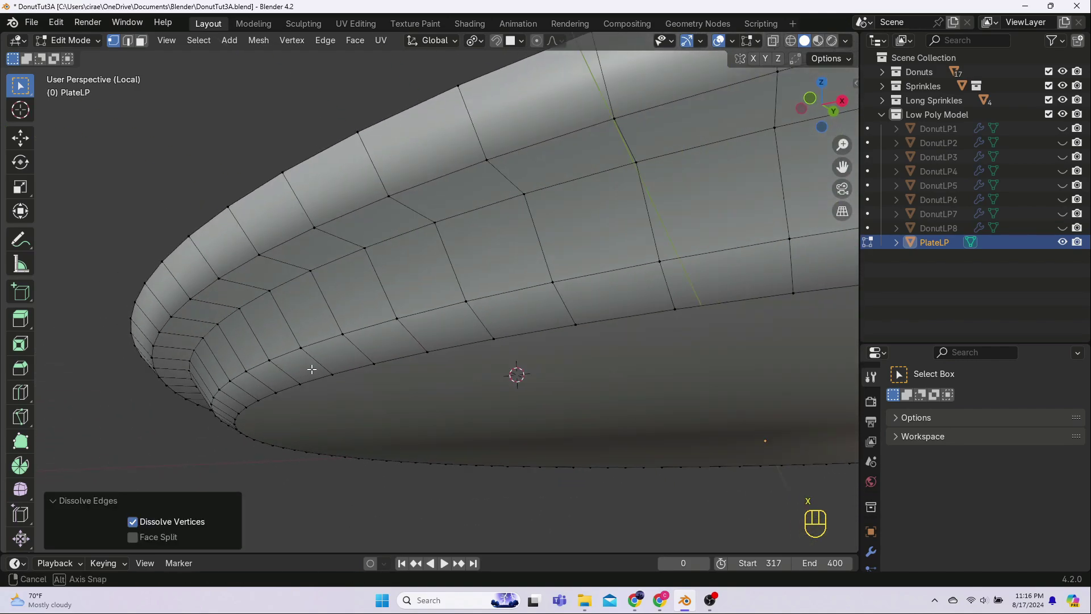
- On the plate's top side, dissolve the closely spaced edge loops along the outer face of the raised lip
scroll(341, 398, down, 5)
middle_drag(378, 361, 421, 353)
scroll(371, 306, up, 8)
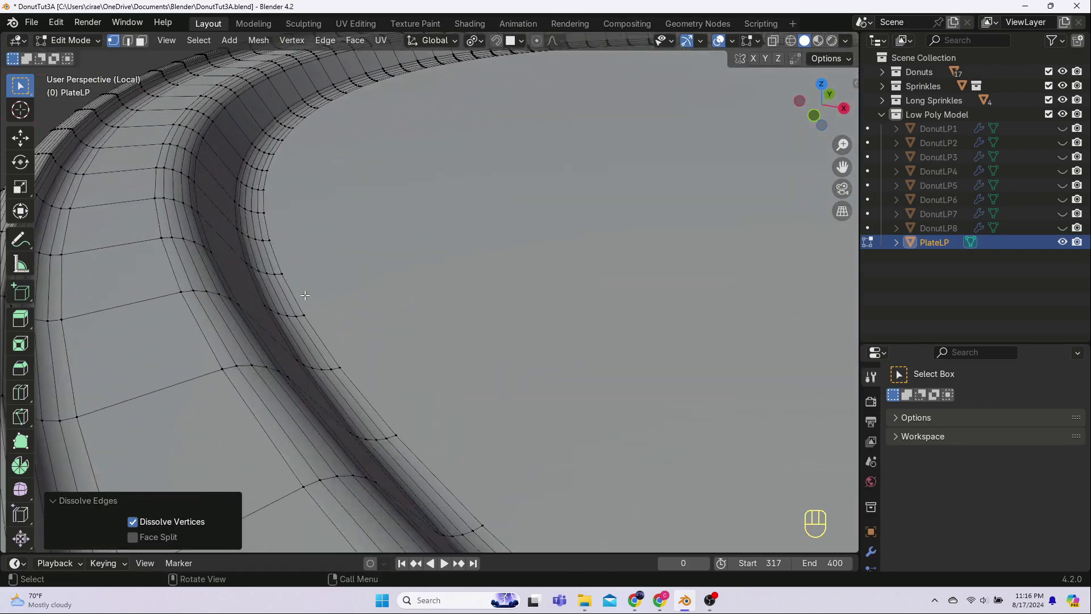
alt+click(272, 401)
key(x)
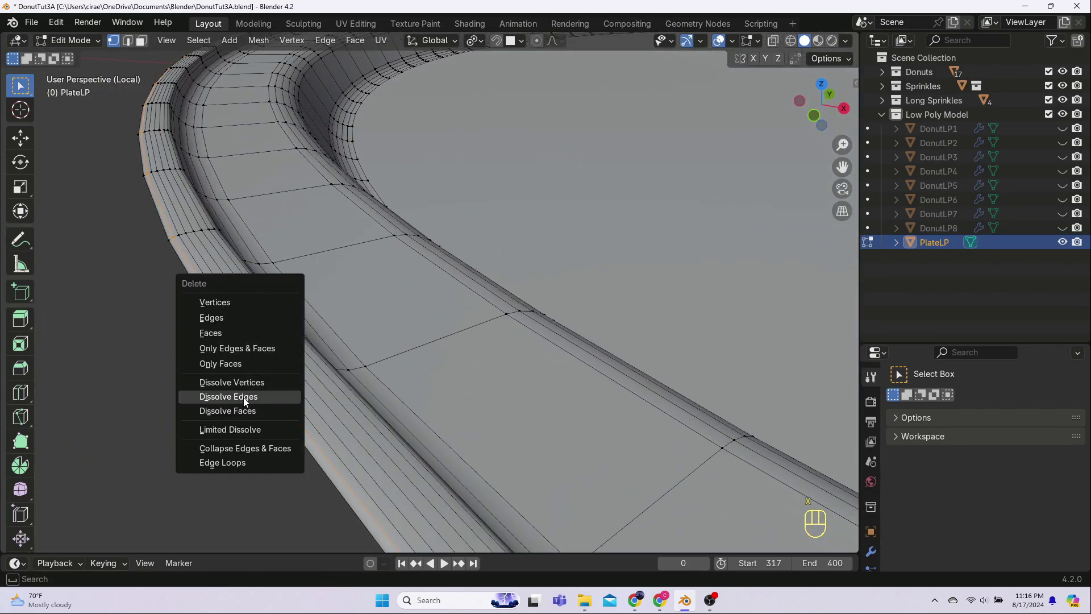
click(244, 396)
alt+click(288, 404)
key(x)
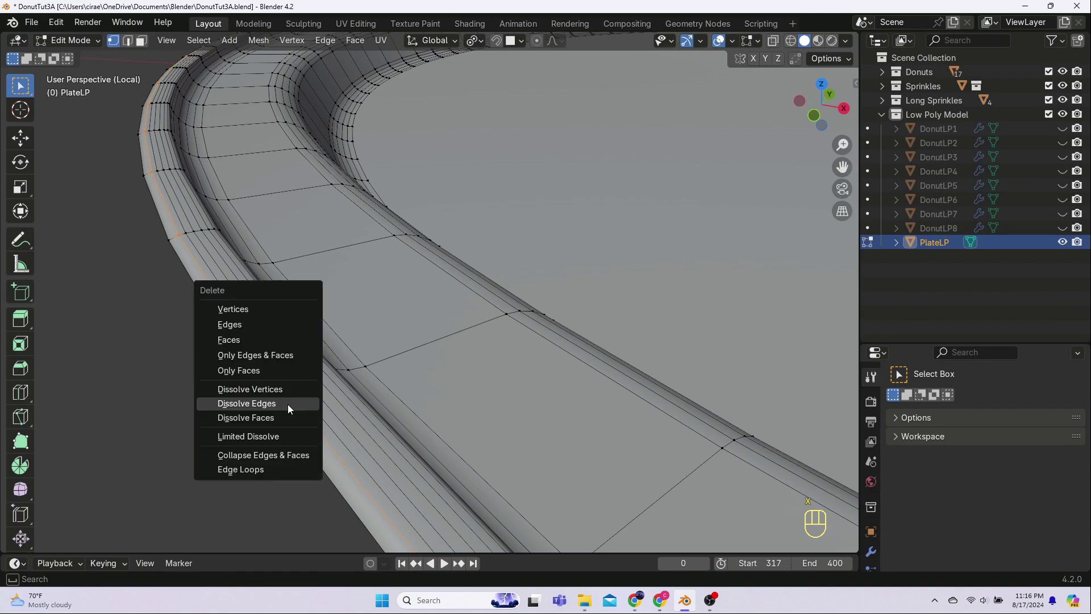
click(288, 404)
alt+click(307, 407)
key(x)
click(307, 407)
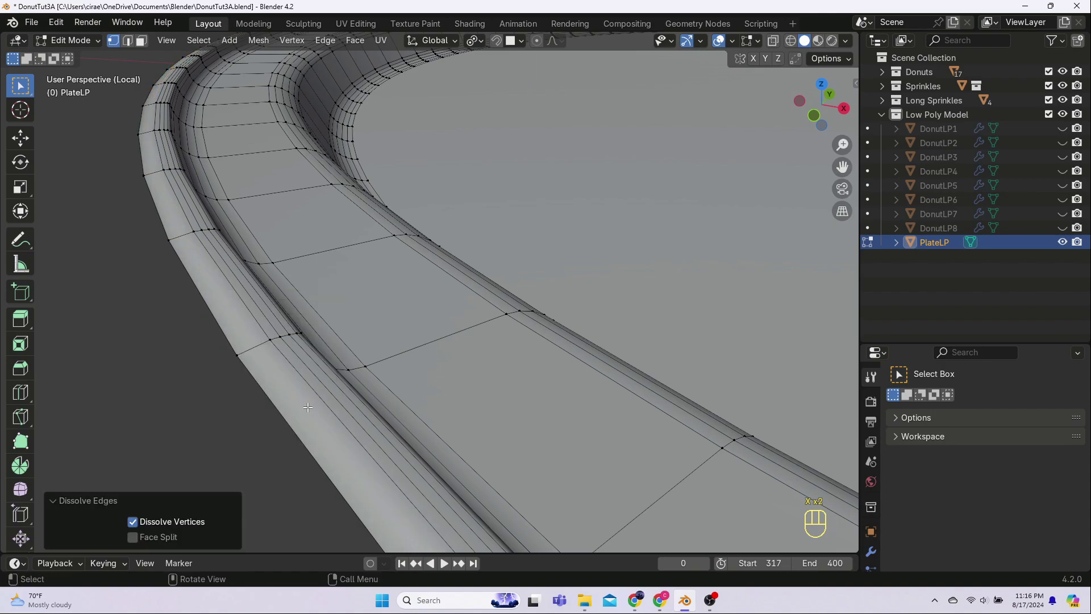
alt+click(327, 410)
key(x)
click(332, 414)
- Dissolve three more edge loops over the crest of PlateLP's raised outer lip
middle_drag(331, 414, 349, 372)
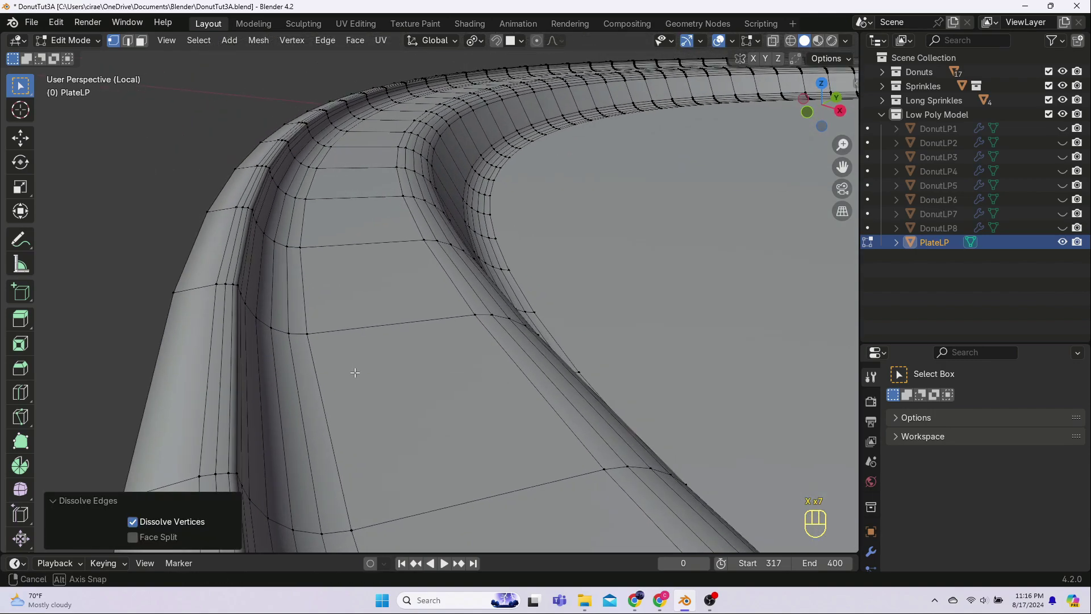
alt+click(202, 372)
key(x)
click(200, 371)
alt+click(190, 372)
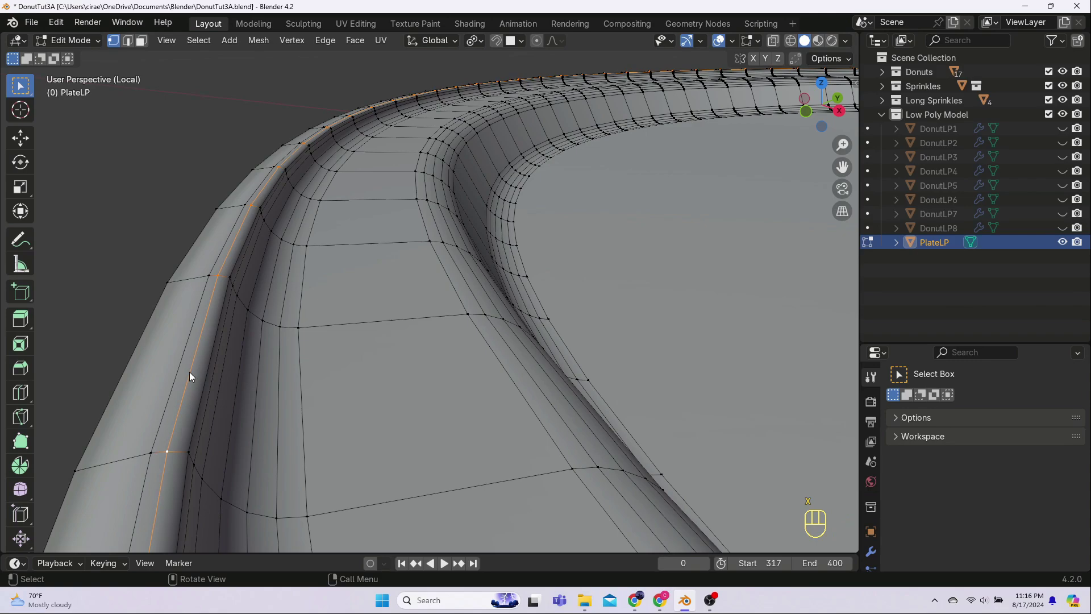
key(x)
click(188, 373)
alt+click(175, 372)
key(x)
click(177, 373)
- Dissolve four edge loops in the inner curve between PlateLP's raised outer lip and the flat part of its rim
middle_drag(224, 384, 160, 340)
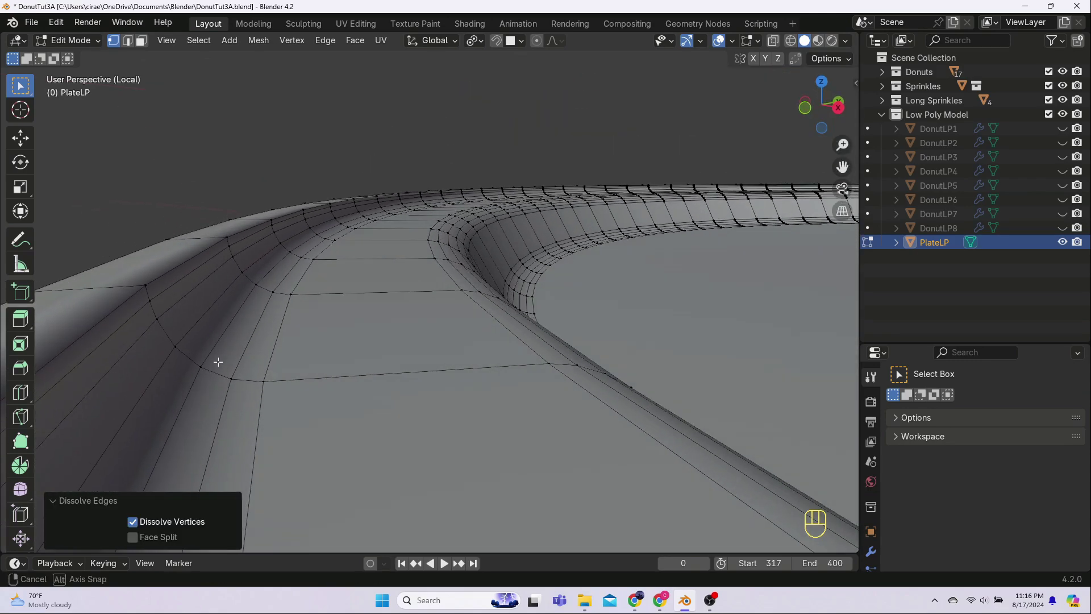
alt+click(152, 310)
key(x)
click(152, 309)
alt+click(163, 329)
key(x)
click(163, 330)
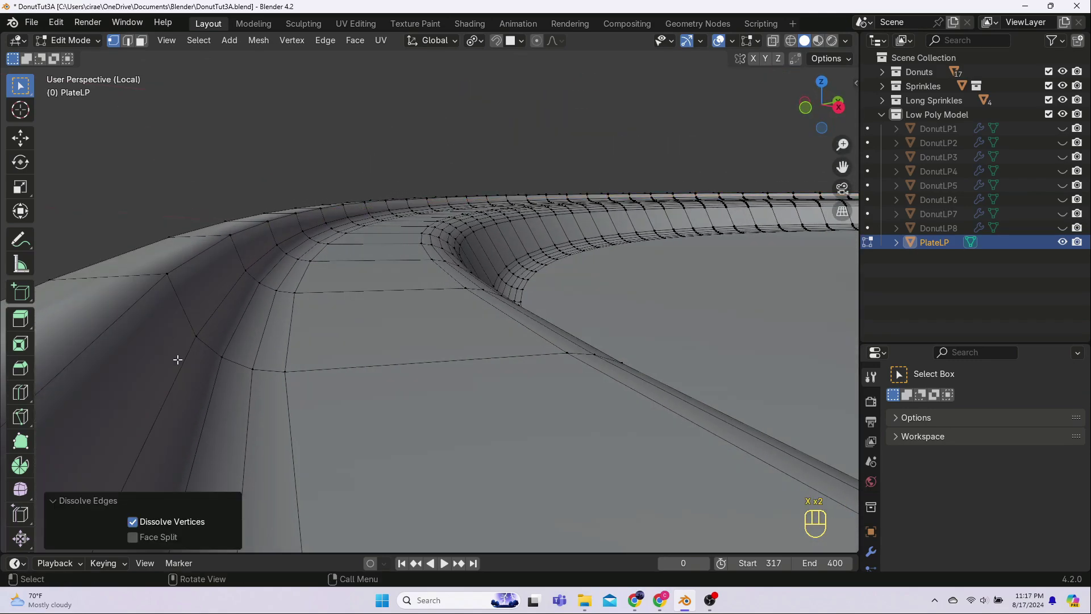
alt+click(178, 360)
key(x)
alt+click(243, 402)
key(x)
click(243, 403)
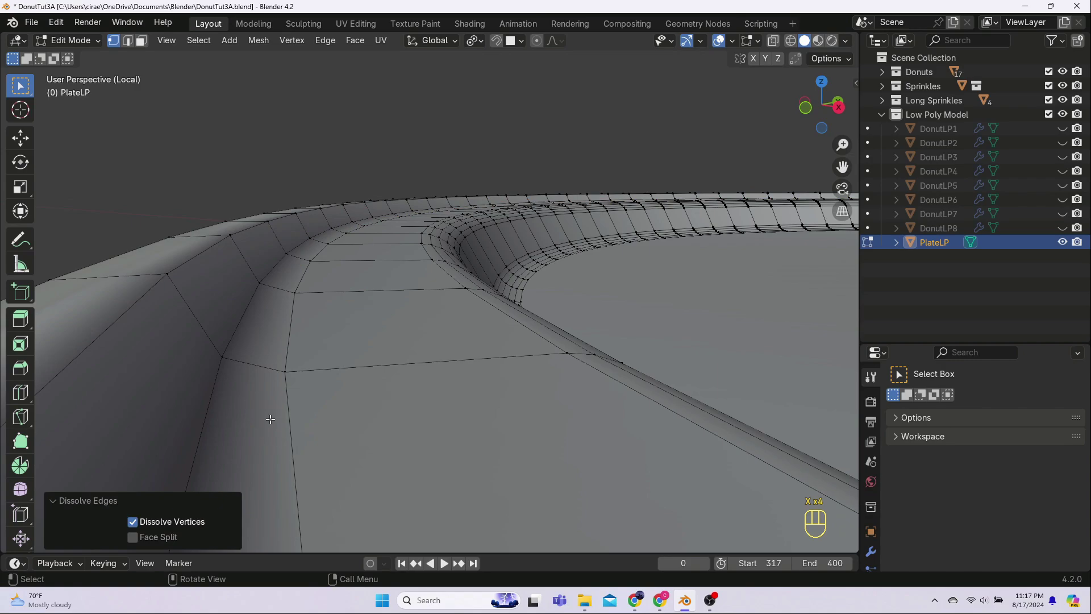
- Dissolve four edge loops at the upper bend where PlateLP's flat rim turns down into the inner wall
middle_drag(270, 419, 303, 376)
alt+click(311, 431)
key(x)
click(312, 431)
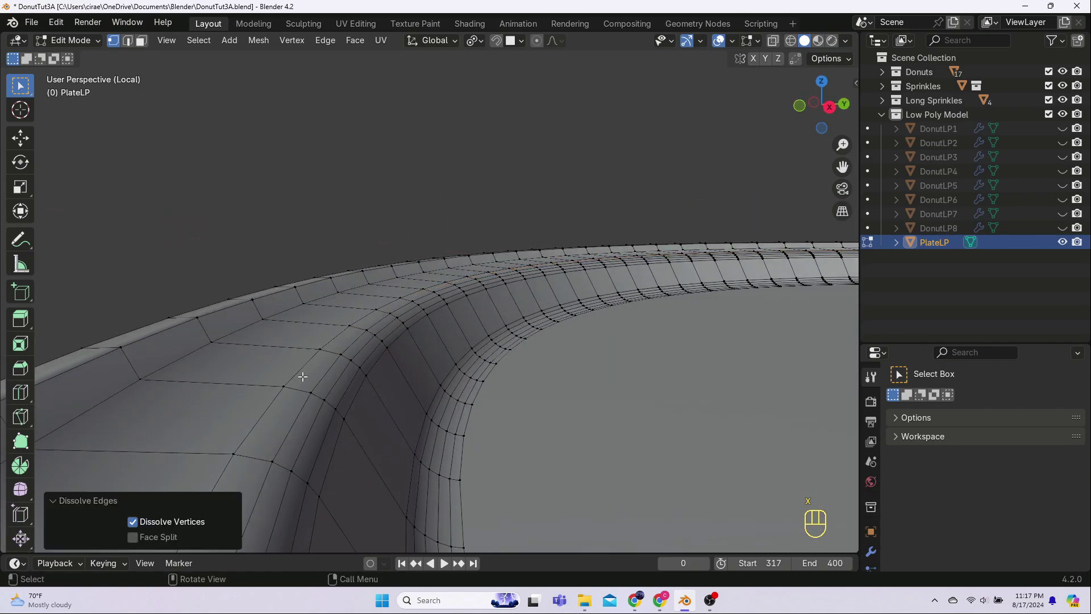
alt+click(291, 374)
key(x)
click(291, 373)
alt+click(315, 417)
key(x)
click(315, 419)
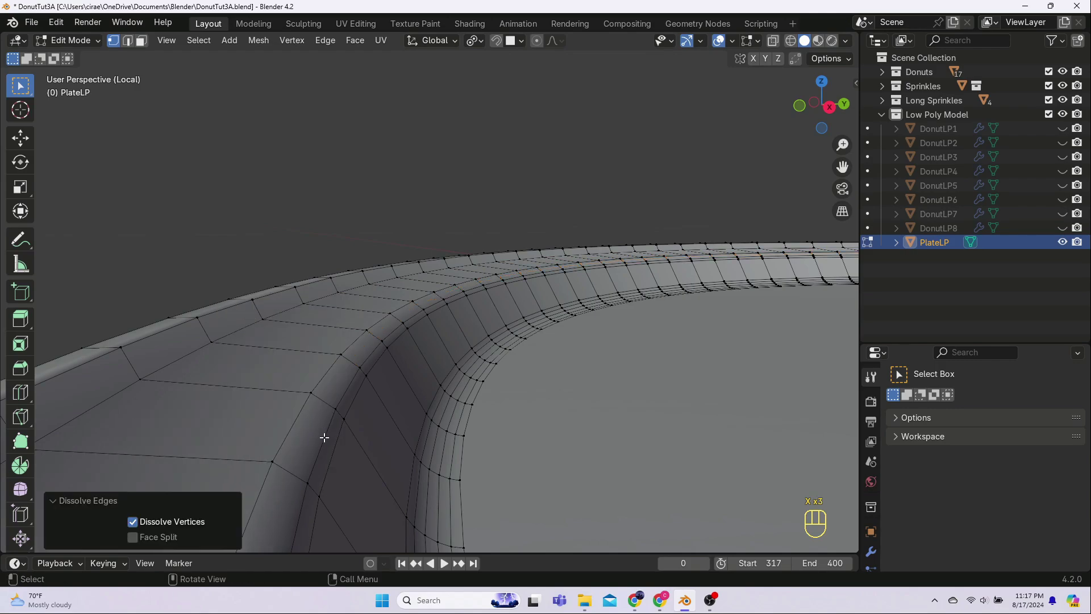
alt+click(324, 437)
key(x)
click(325, 439)
- Dissolve five closely spaced edge loops at the lower bend where PlateLP's inner wall meets the flat plate floor
middle_drag(325, 439, 397, 421)
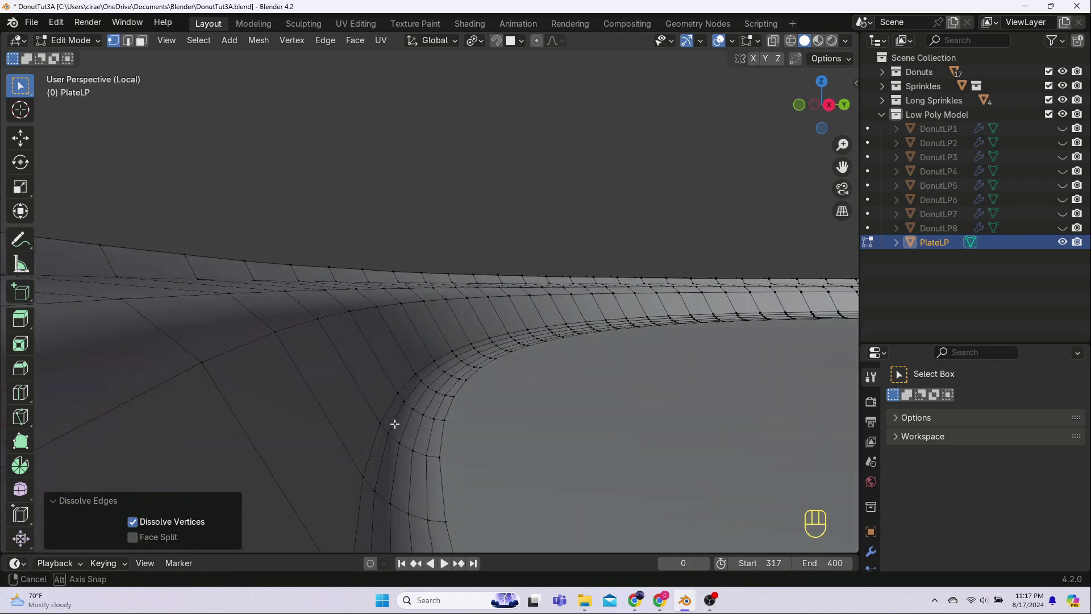
alt+click(385, 439)
key(x)
click(383, 443)
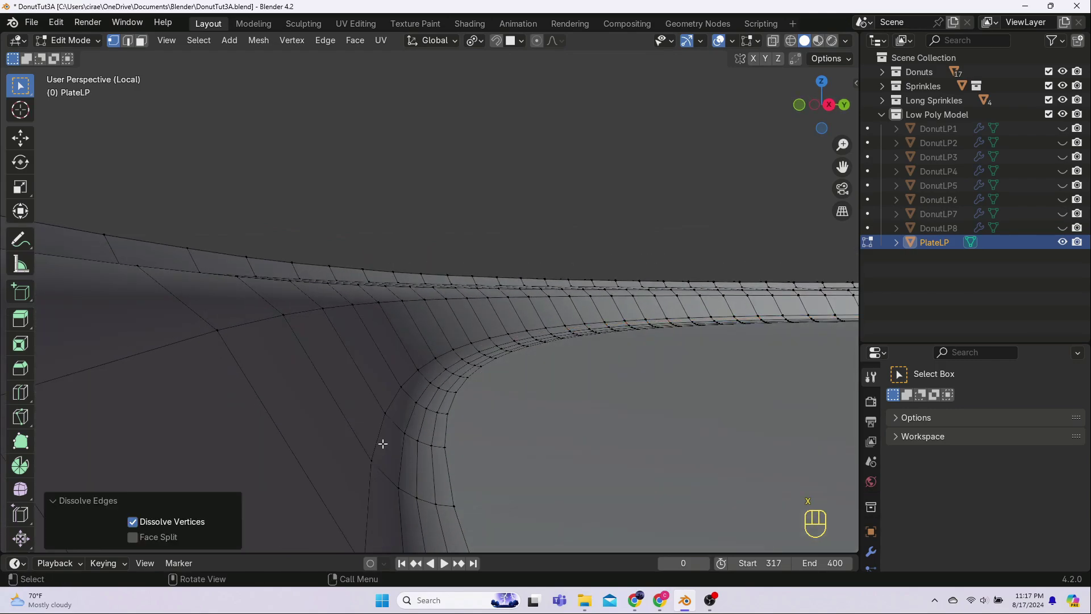
alt+click(378, 440)
key(x)
click(384, 454)
alt+click(402, 467)
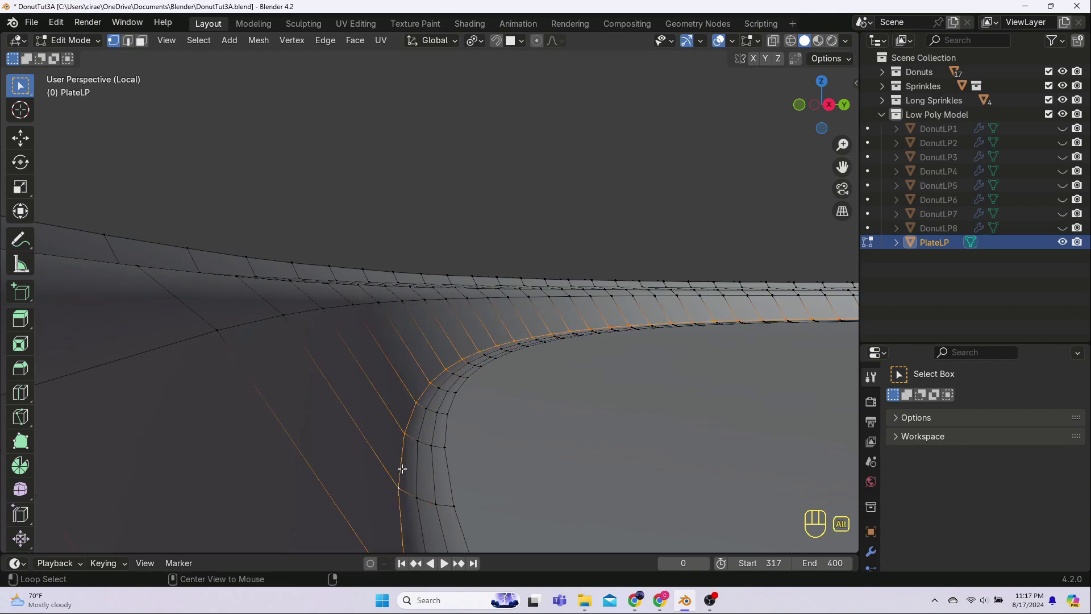
key(x)
click(388, 469)
alt+click(433, 465)
key(x)
click(434, 469)
alt+click(447, 468)
key(x)
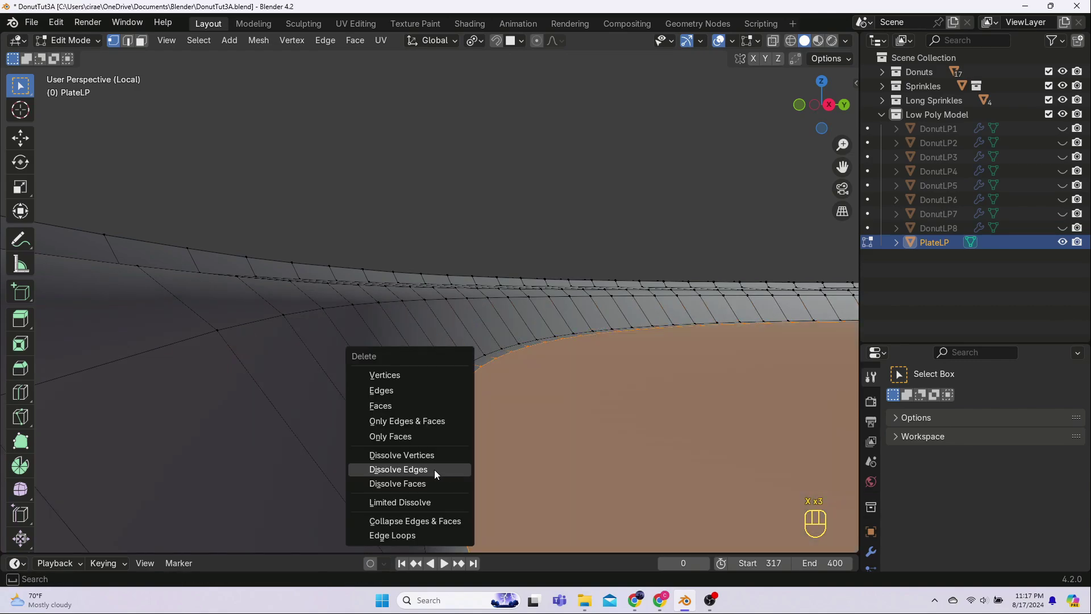
click(398, 469)
- Dissolve the extra edge loop at the top of PlateLP's inner wall, just below the rim
middle_drag(435, 473, 455, 401)
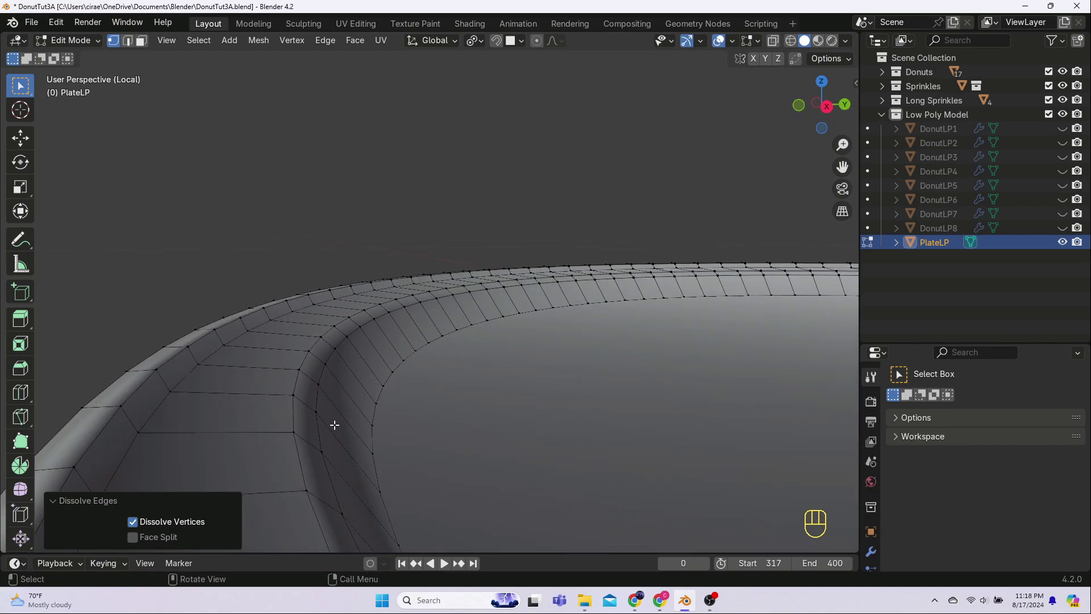
alt+click(317, 434)
key(x)
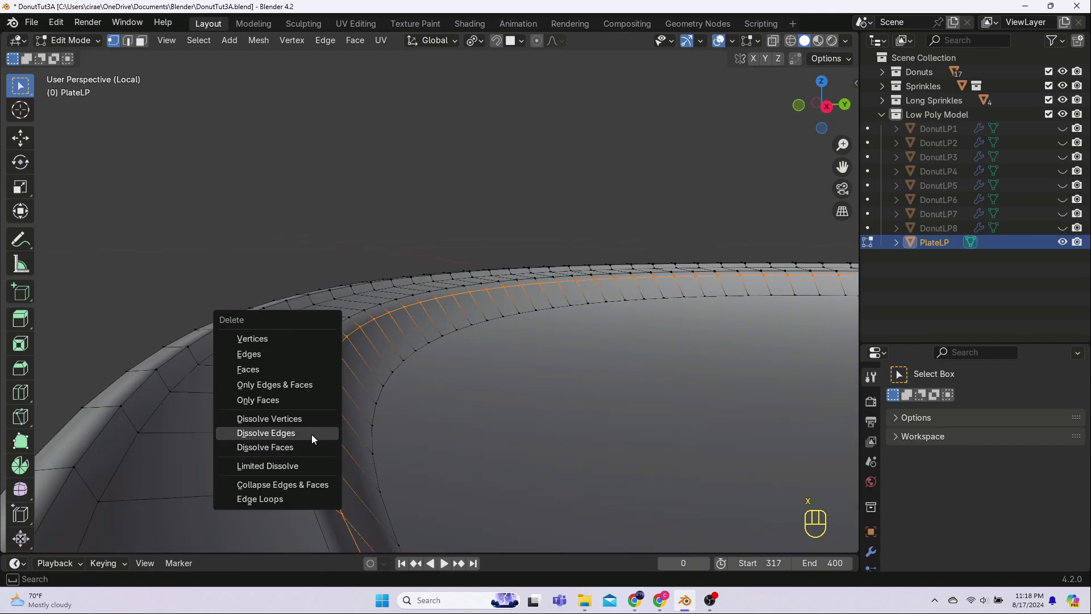
click(312, 432)
- In edge select mode, select two adjacent radial edges on PlateLP's rim and extend the selection to their edge ring
middle_drag(318, 437, 419, 434)
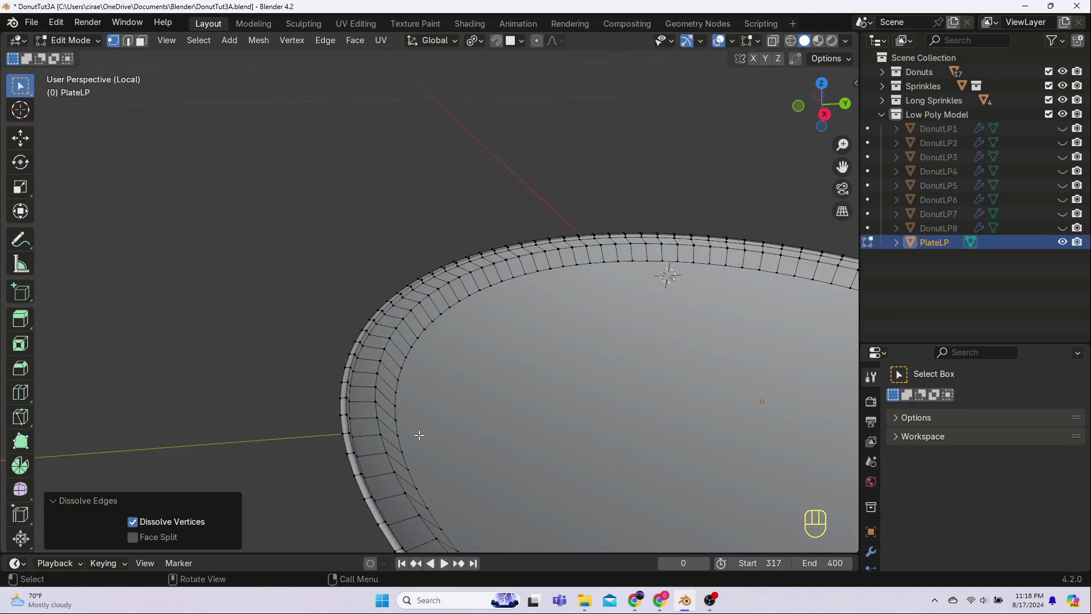
scroll(606, 432, down, 6)
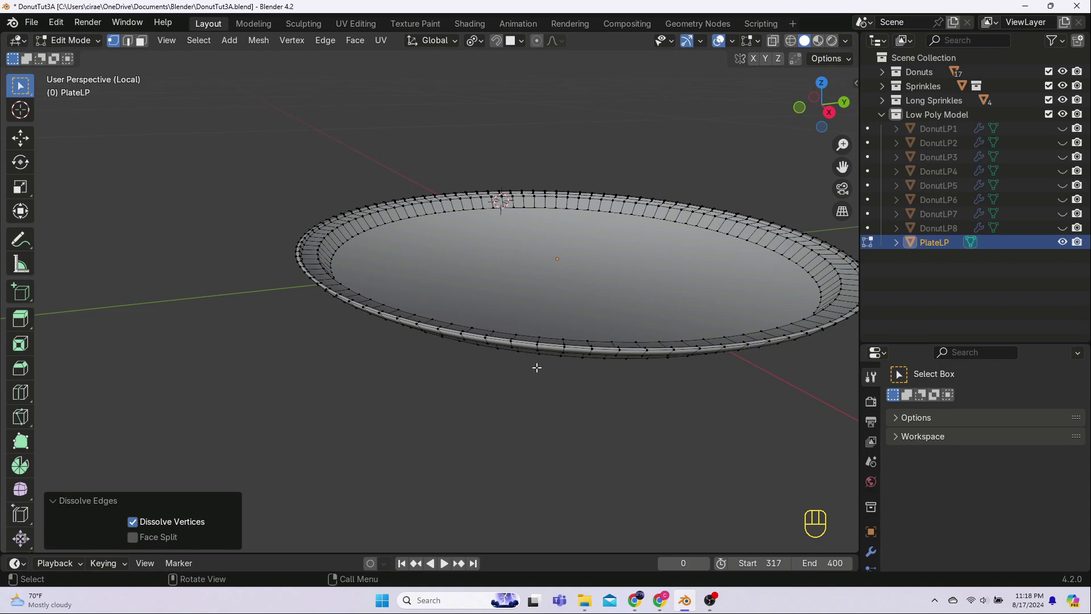
scroll(536, 368, up, 6)
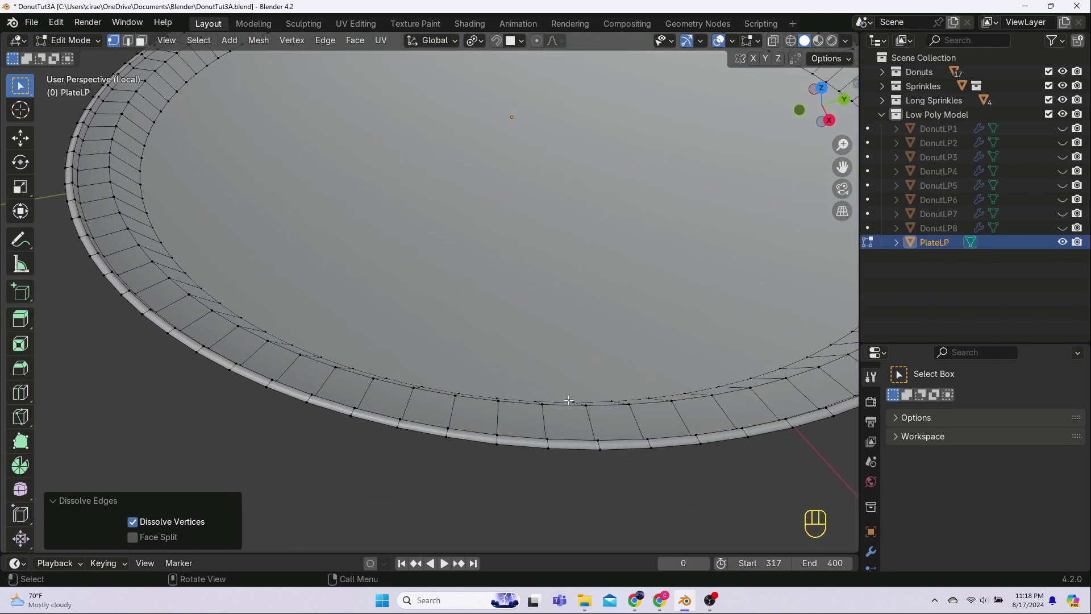
click(409, 401)
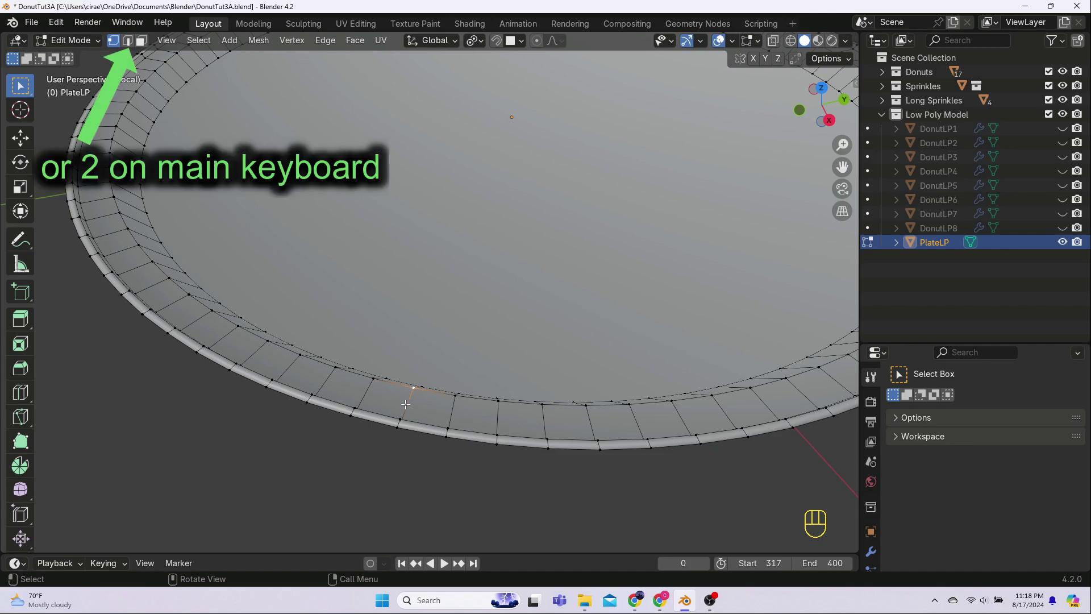
key(2)
click(408, 399)
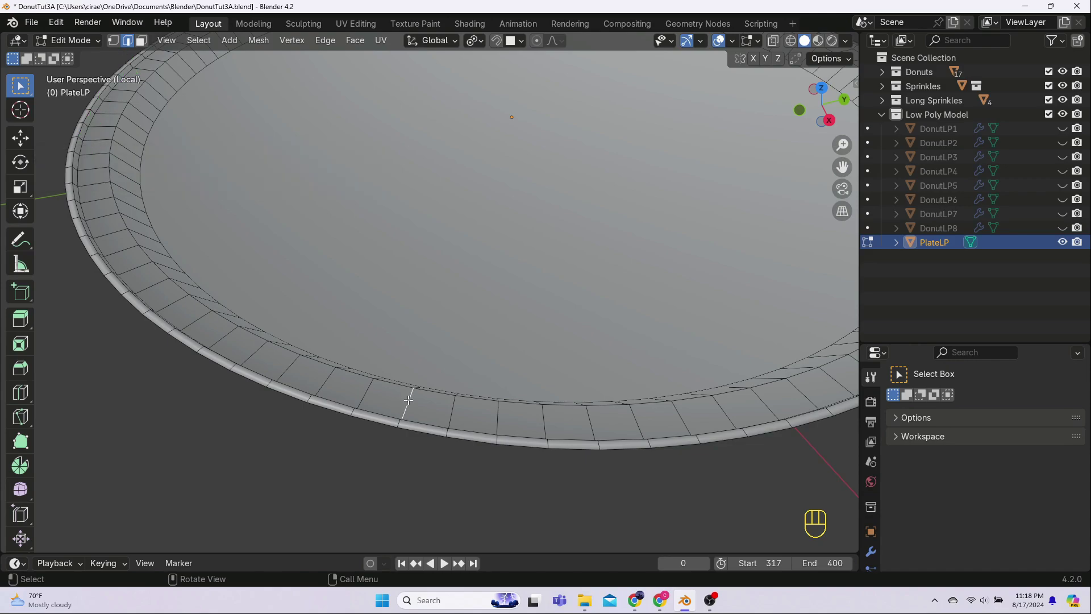
shift+click(452, 410)
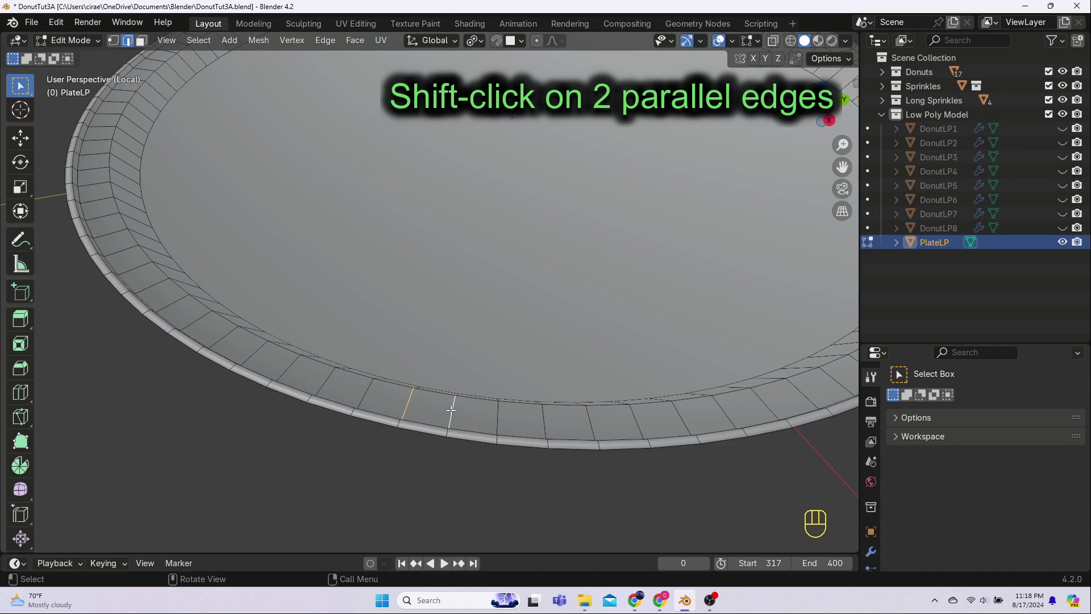
click(199, 40)
mouse_move(268, 258)
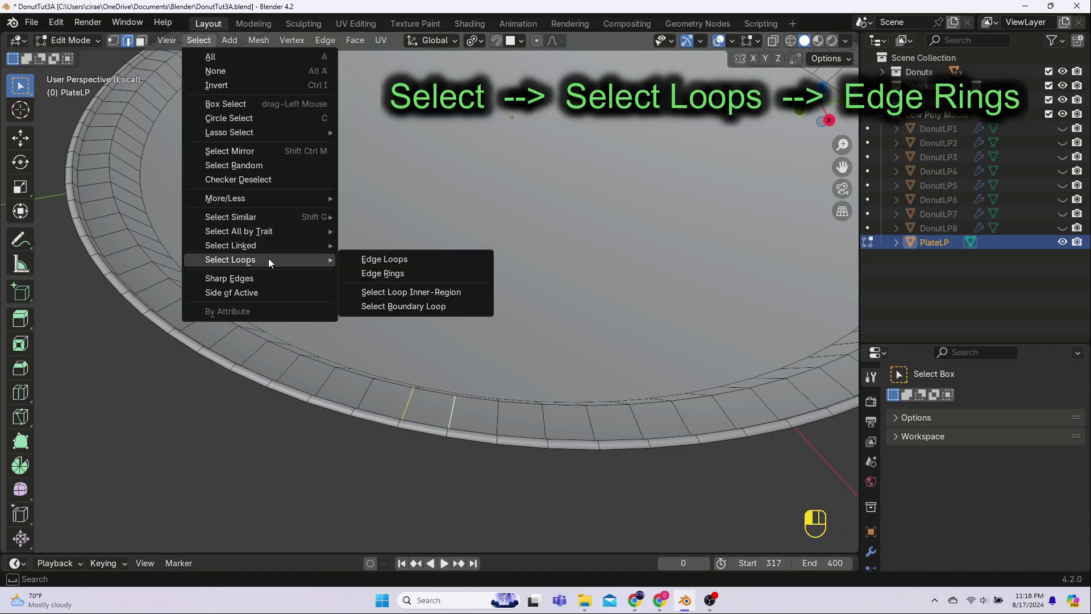
click(382, 274)
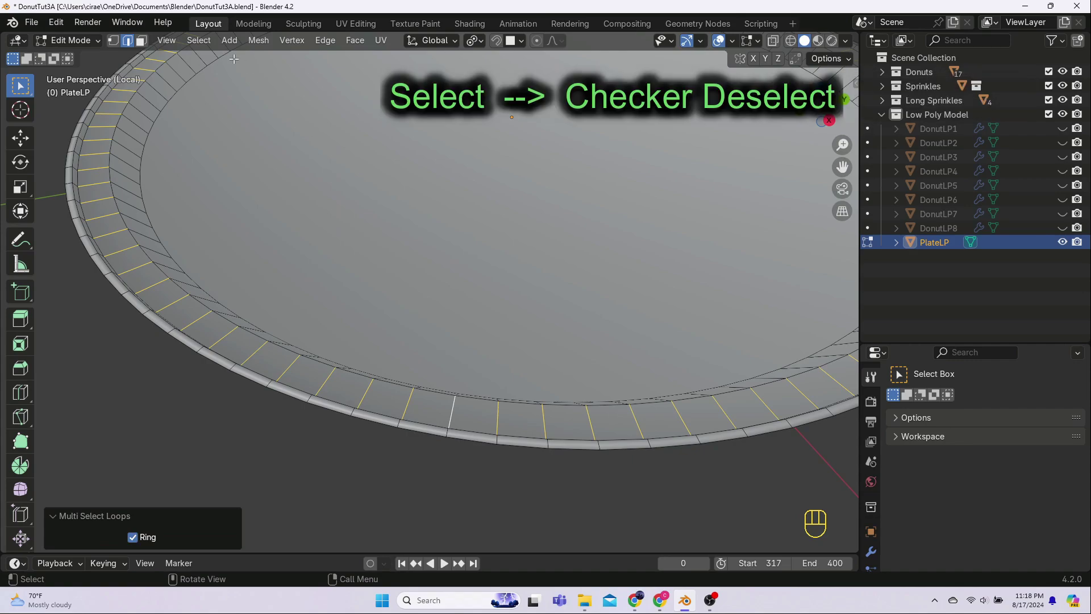
- Apply Checker Deselect with 1 deselected and 2 selected, and extend the remaining edges to full edge loops
click(198, 39)
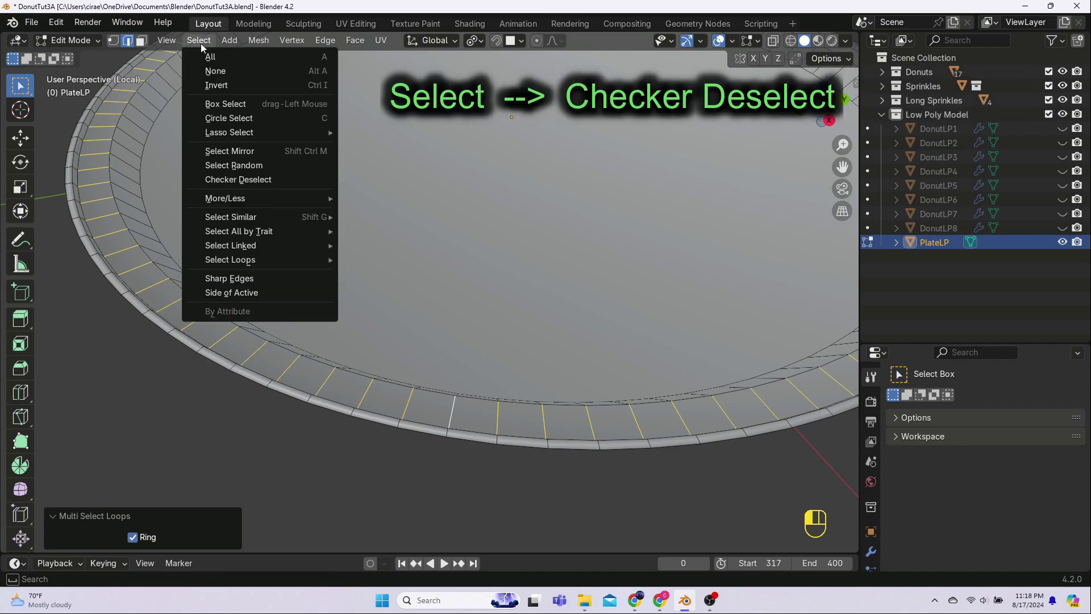
click(246, 182)
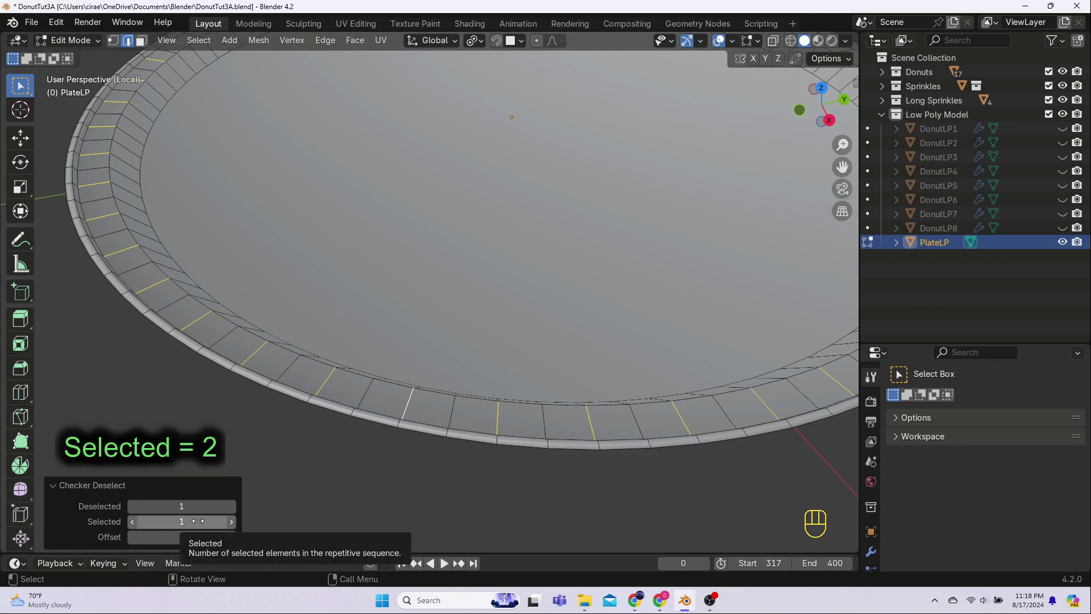
click(233, 522)
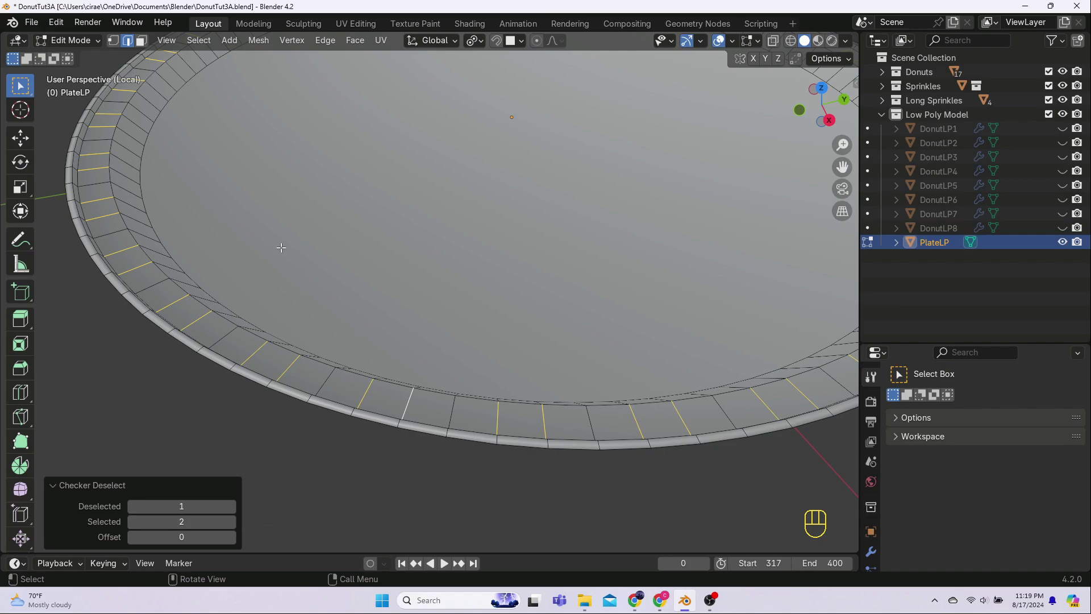
click(199, 40)
mouse_move(259, 259)
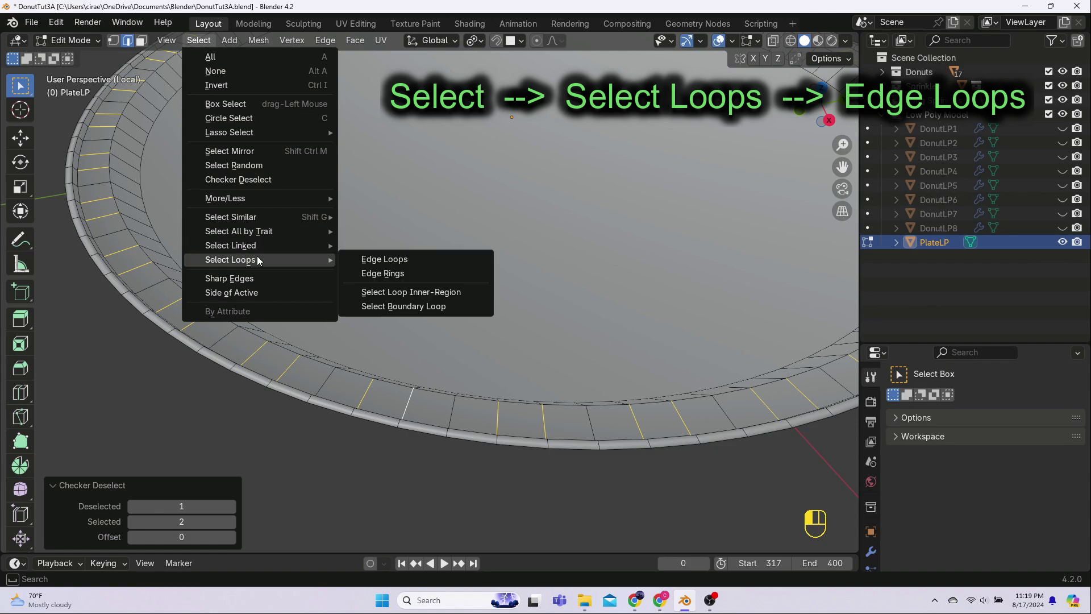
click(389, 260)
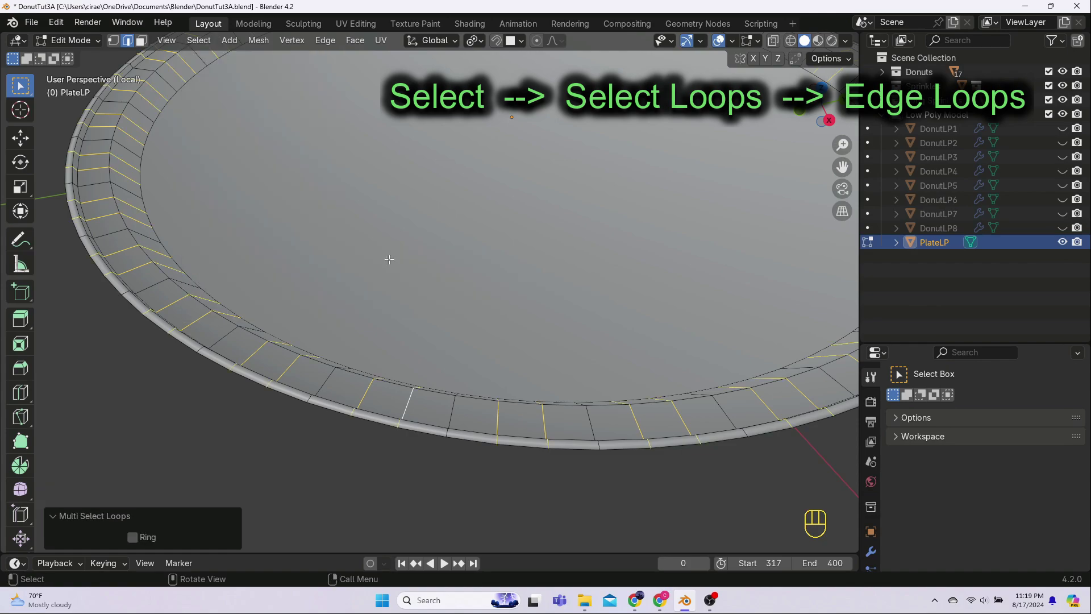
- Dissolve the selected surplus radial edge loops around PlateLP's rim and wall
middle_drag(392, 267, 403, 348)
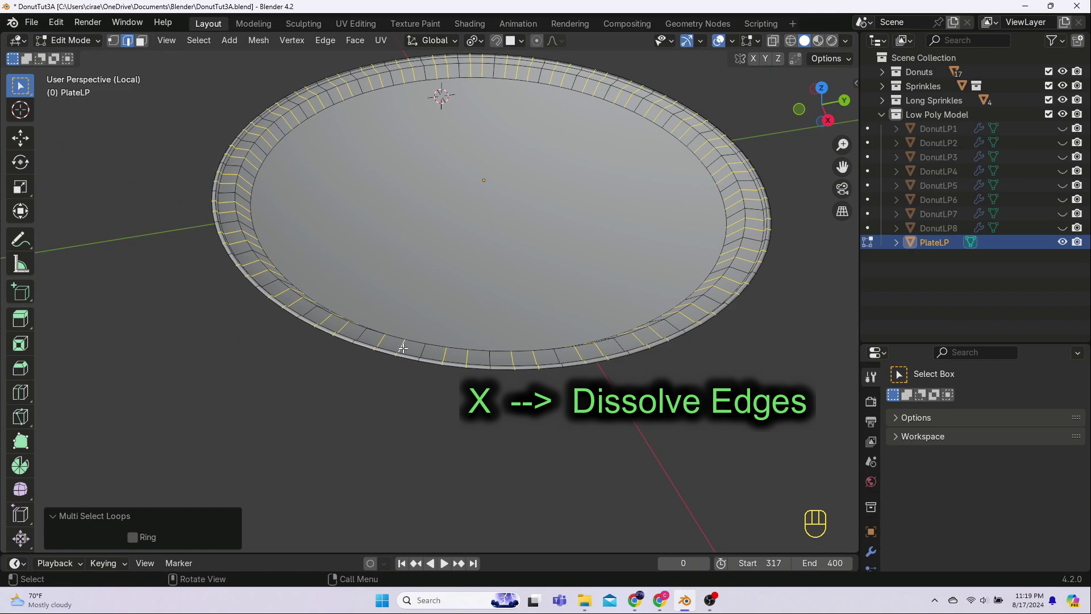
key(x)
click(401, 348)
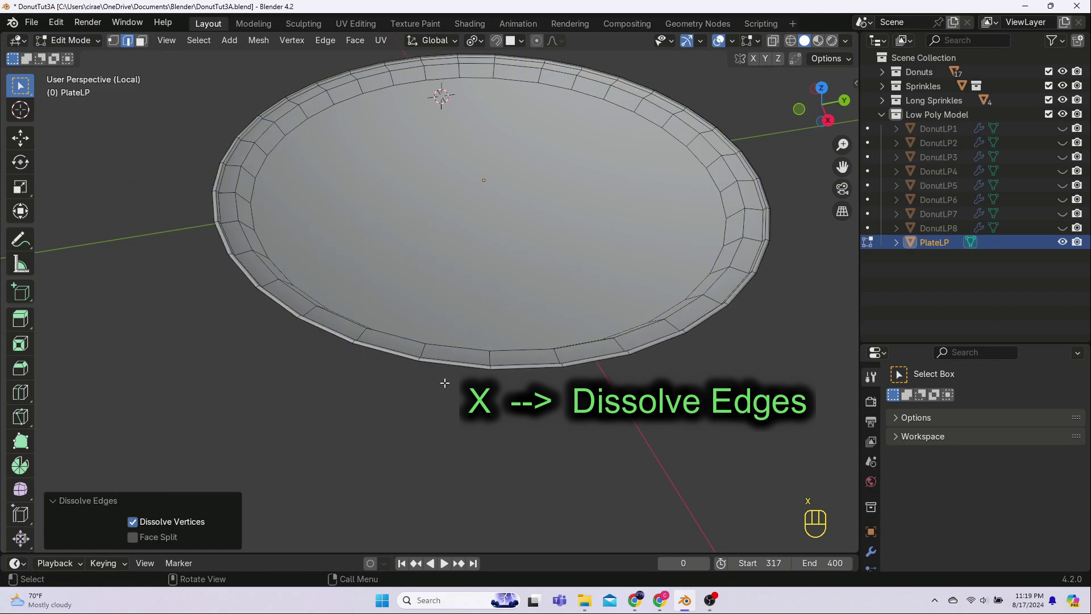
middle_drag(444, 383, 483, 392)
scroll(487, 404, up, 5)
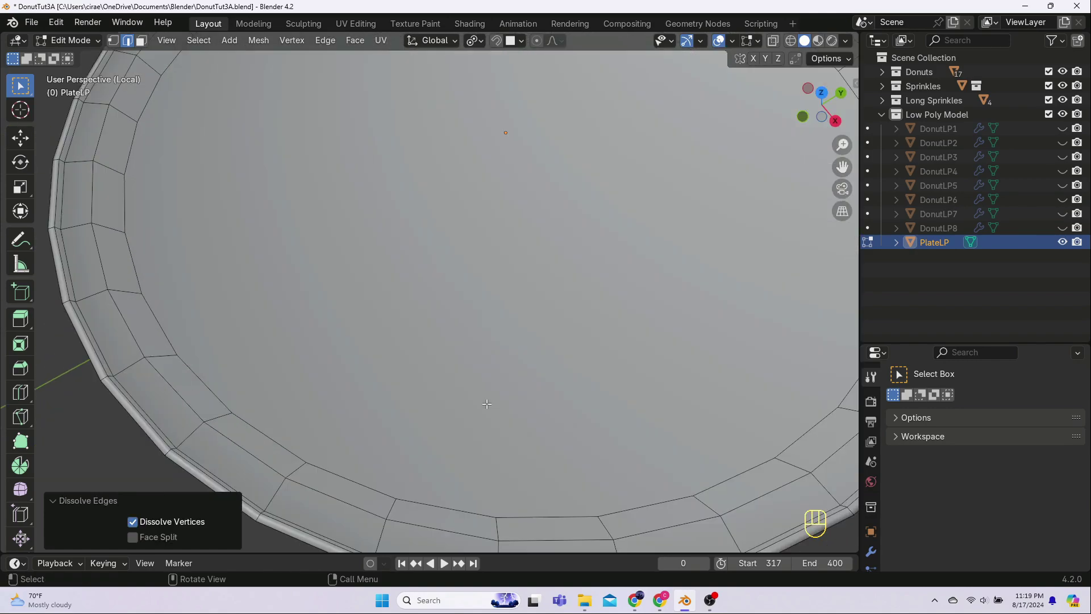
scroll(458, 394, down, 5)
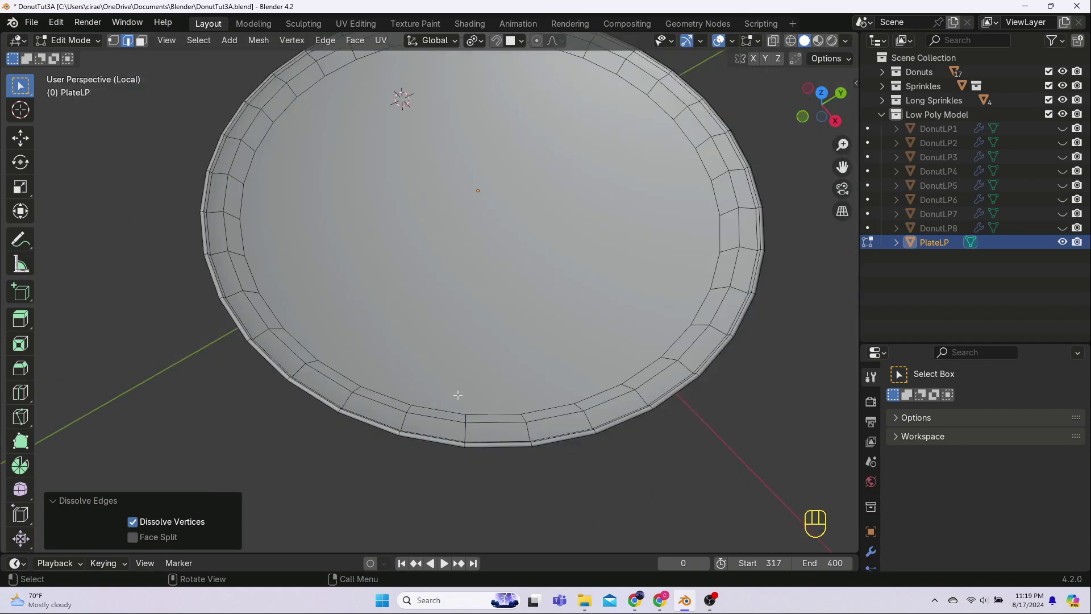
- Return PlateLP to object mode, deselect it, and enable the Statistics overlay in top view
key(KP_7)
key(Tab)
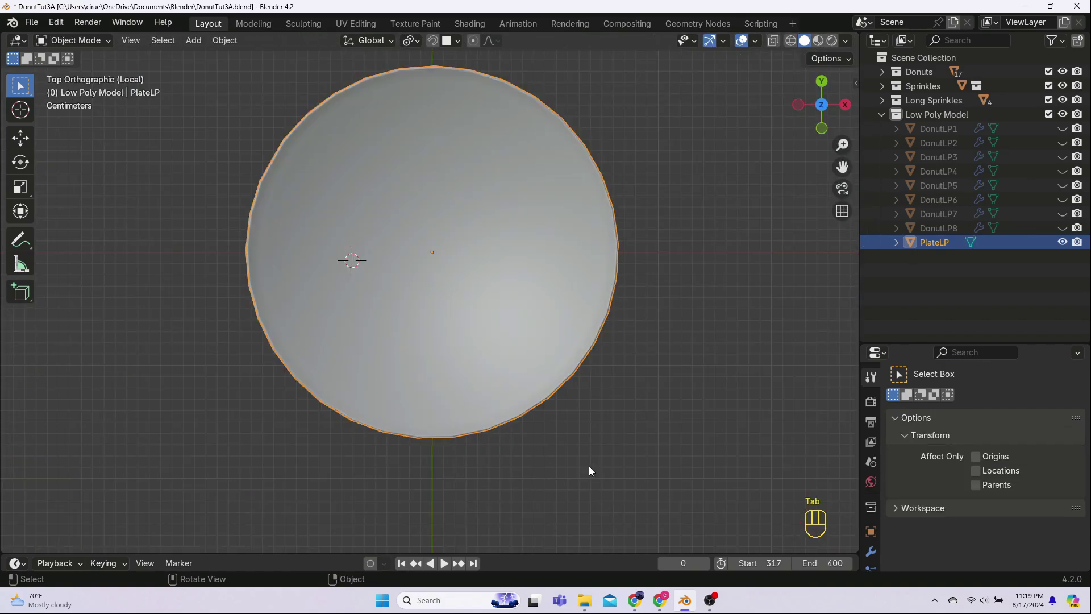
click(589, 466)
shift+middle_drag(604, 384, 611, 411)
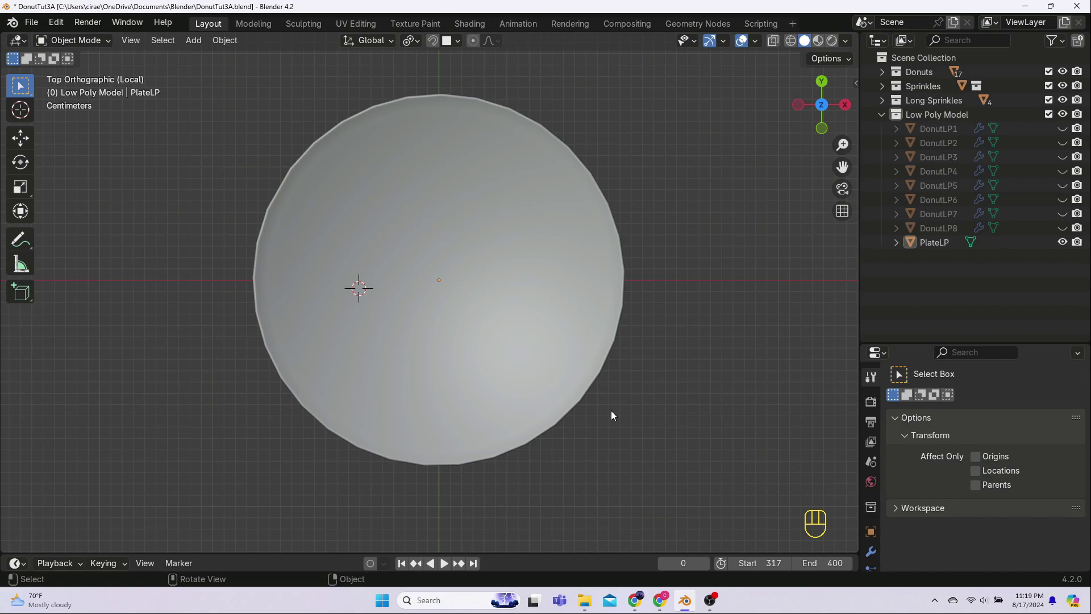
click(755, 43)
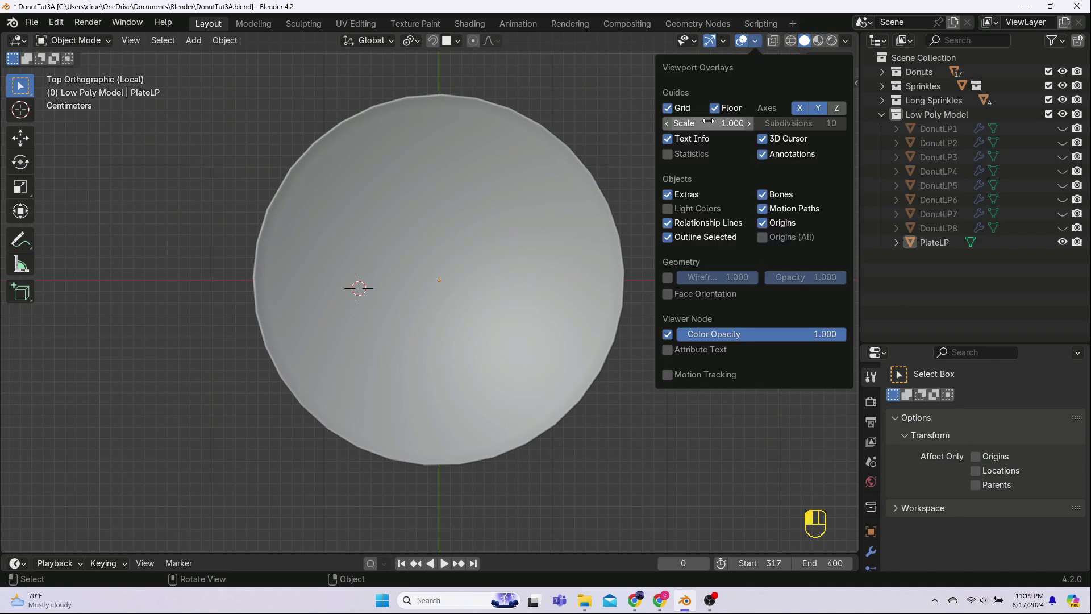
click(669, 154)
click(754, 43)
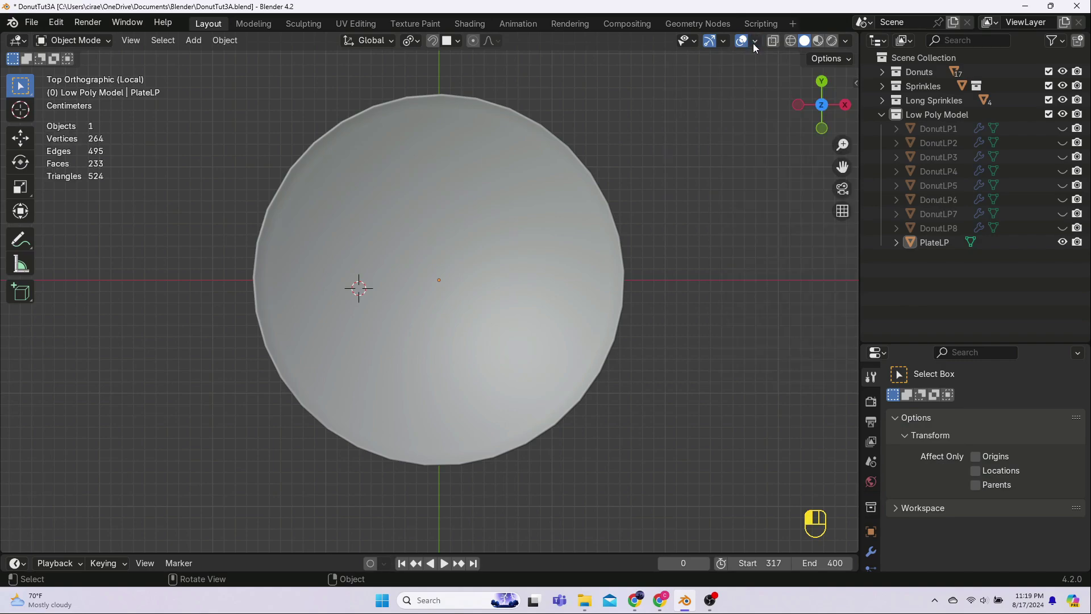
- In PlateLP's edit mode, knife-cut across the outermost rim strip midway along a segment just past the +X axis toward +Y
click(606, 310)
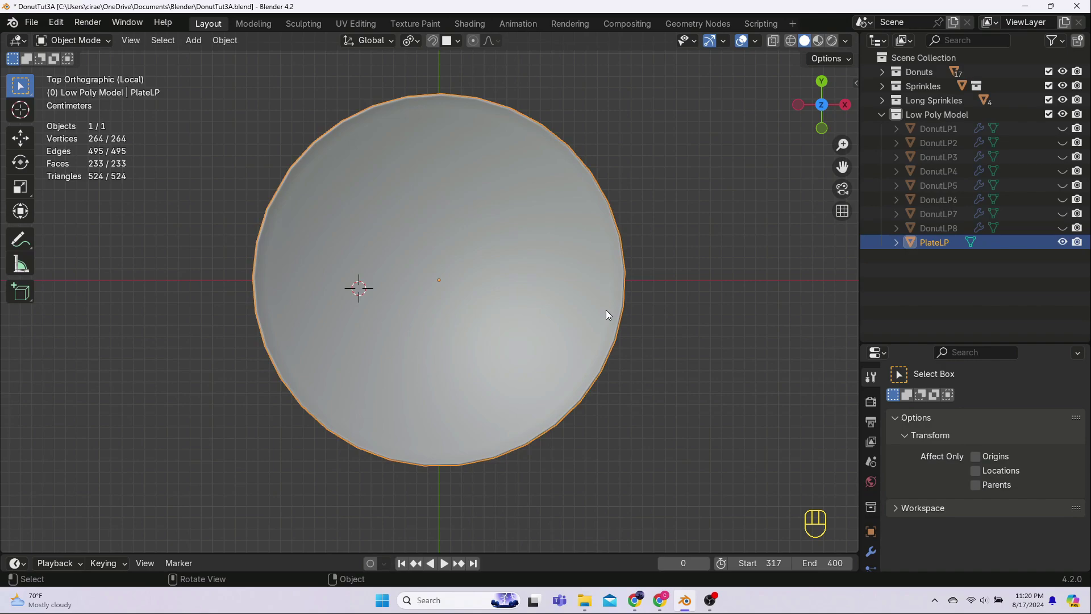
key(Tab)
scroll(571, 341, up, 1)
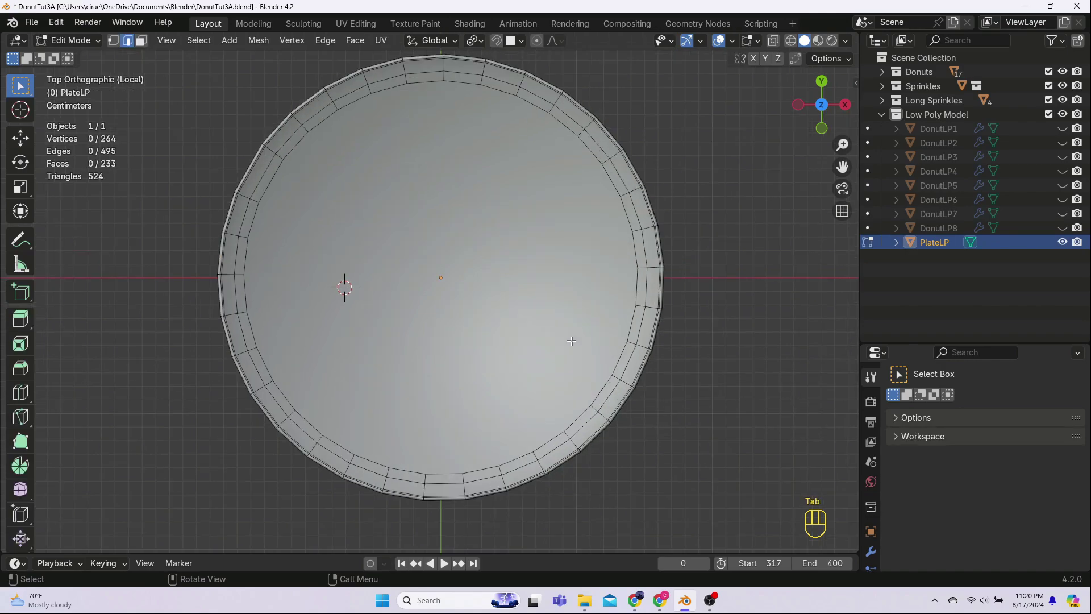
scroll(571, 341, up, 3)
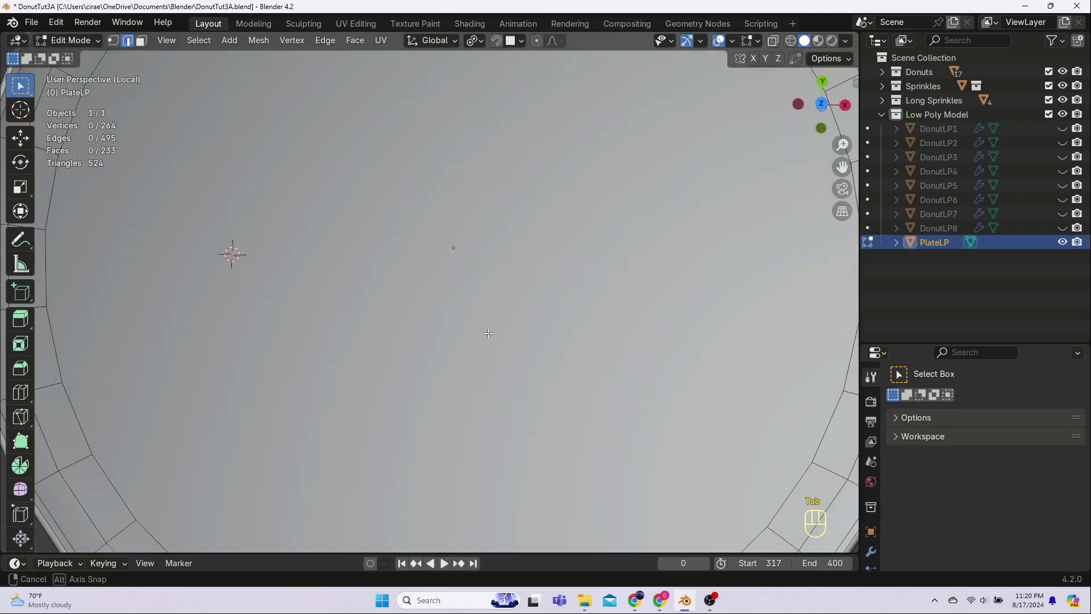
middle_drag(571, 341, 410, 262)
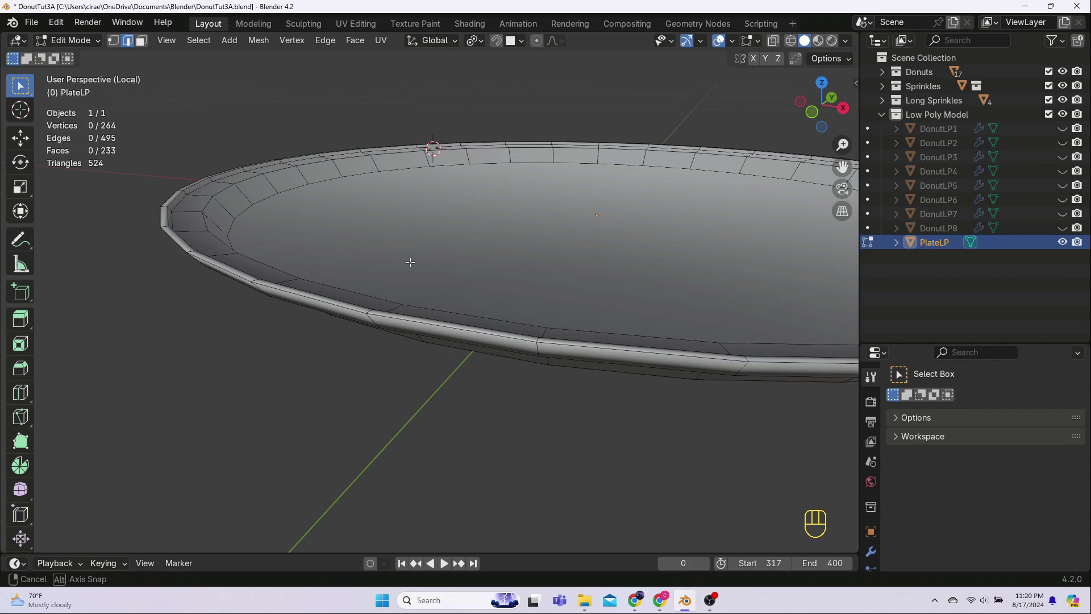
middle_drag(410, 262, 442, 347)
key(KP_7)
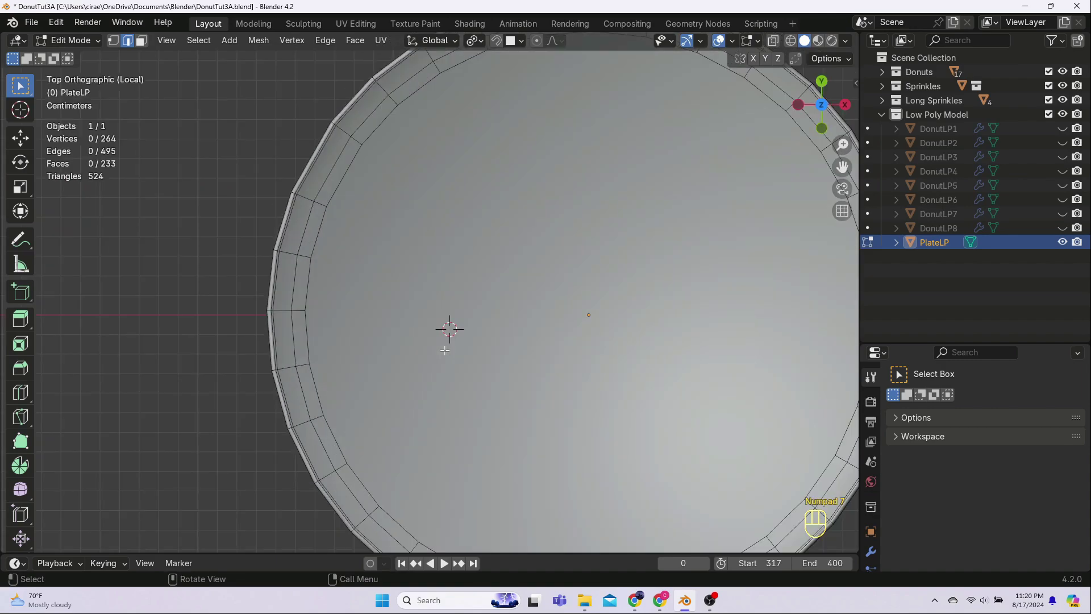
shift+middle_drag(544, 307, 290, 316)
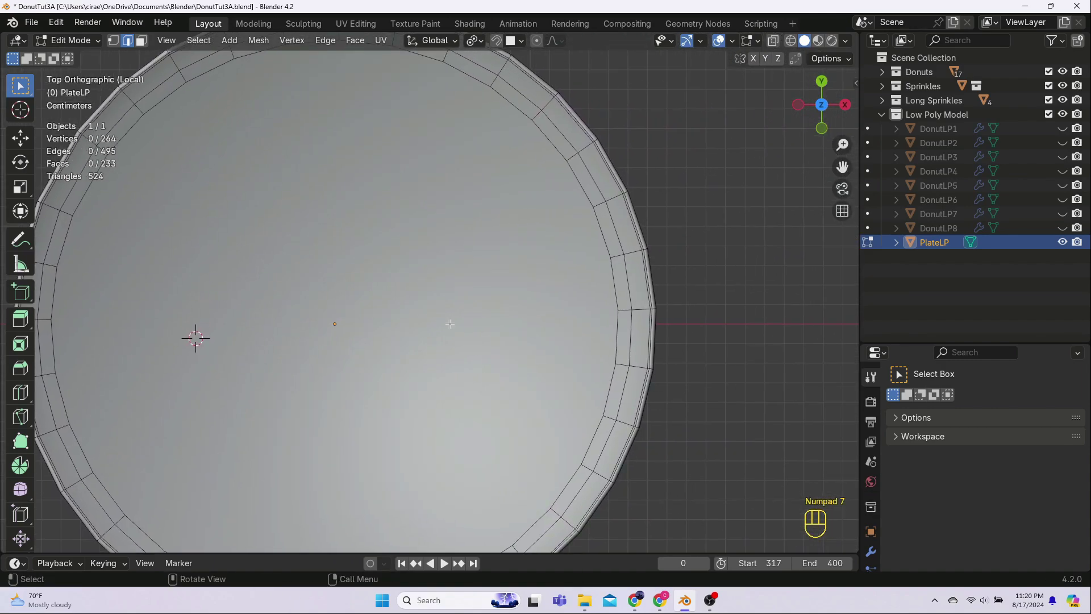
scroll(451, 321, up, 5)
shift+middle_drag(111, 405, 102, 410)
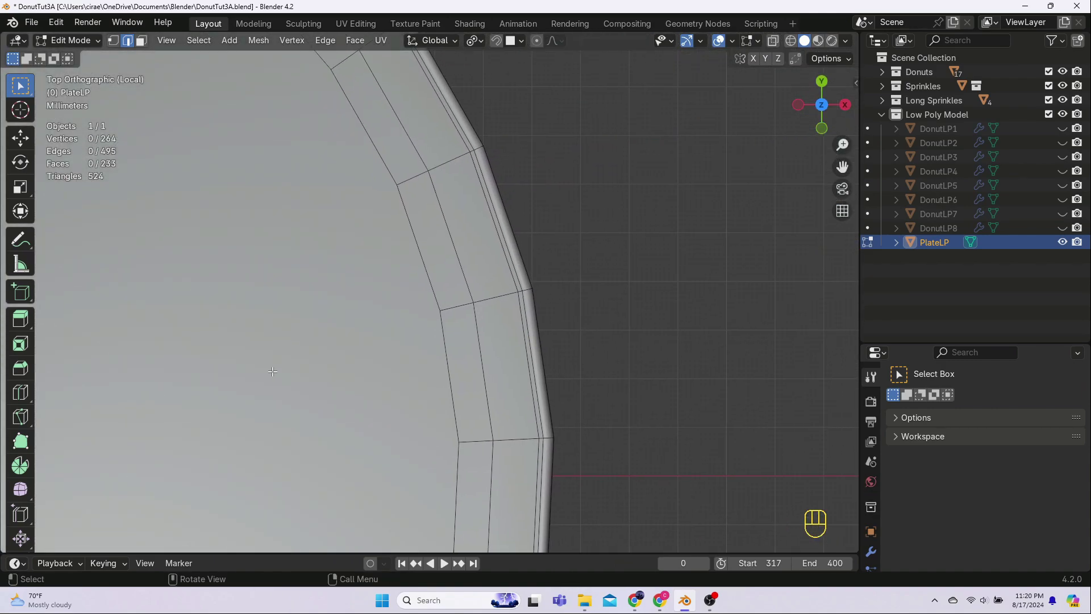
scroll(363, 321, up, 1)
shift+middle_drag(359, 320, 391, 413)
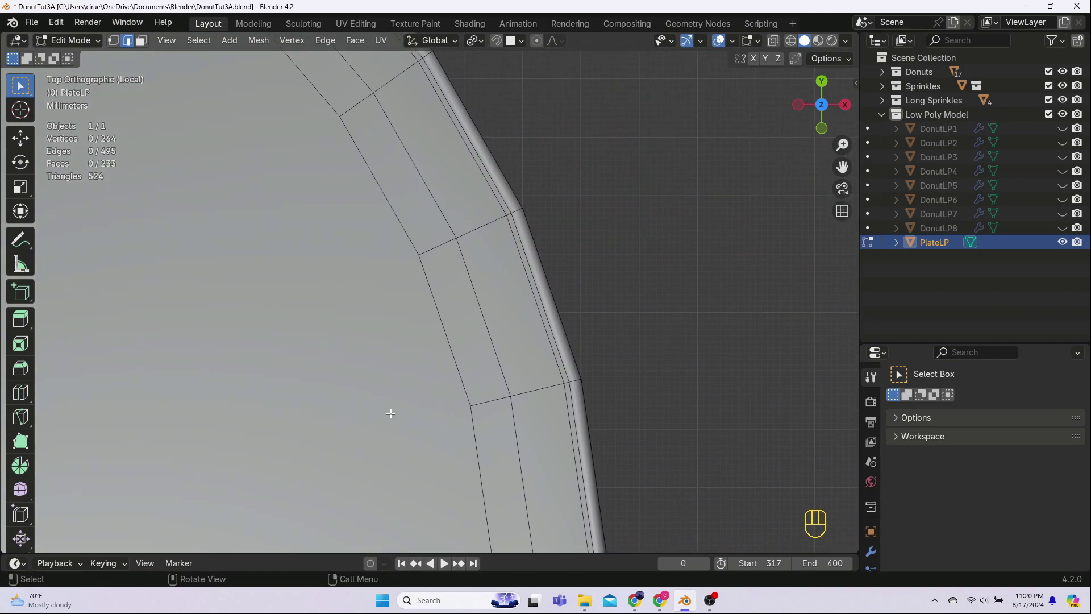
scroll(391, 413, up, 2)
shift+middle_drag(504, 367, 497, 388)
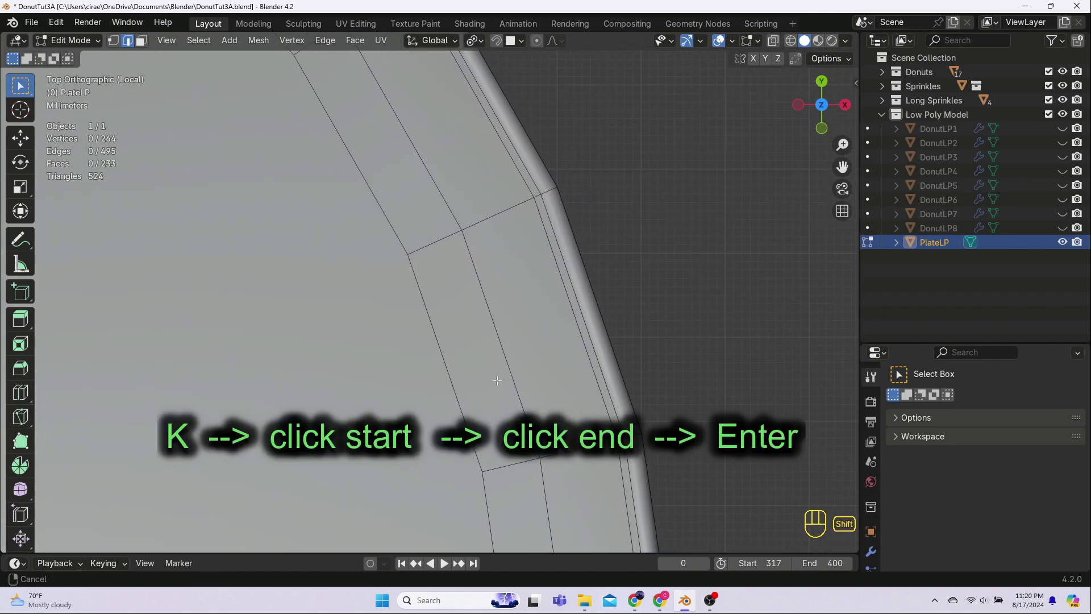
key(k)
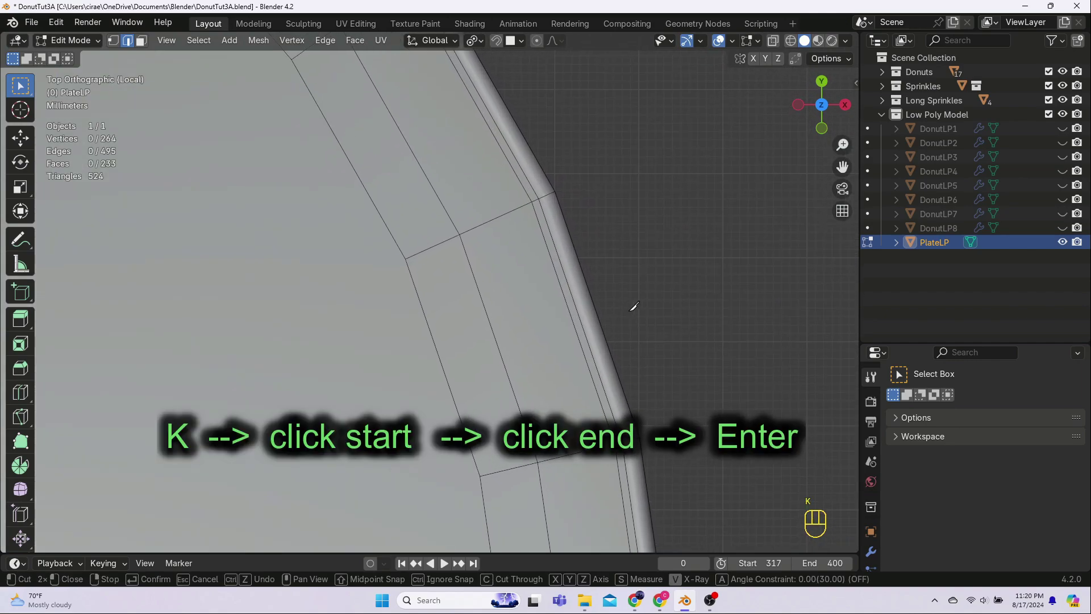
click(579, 315)
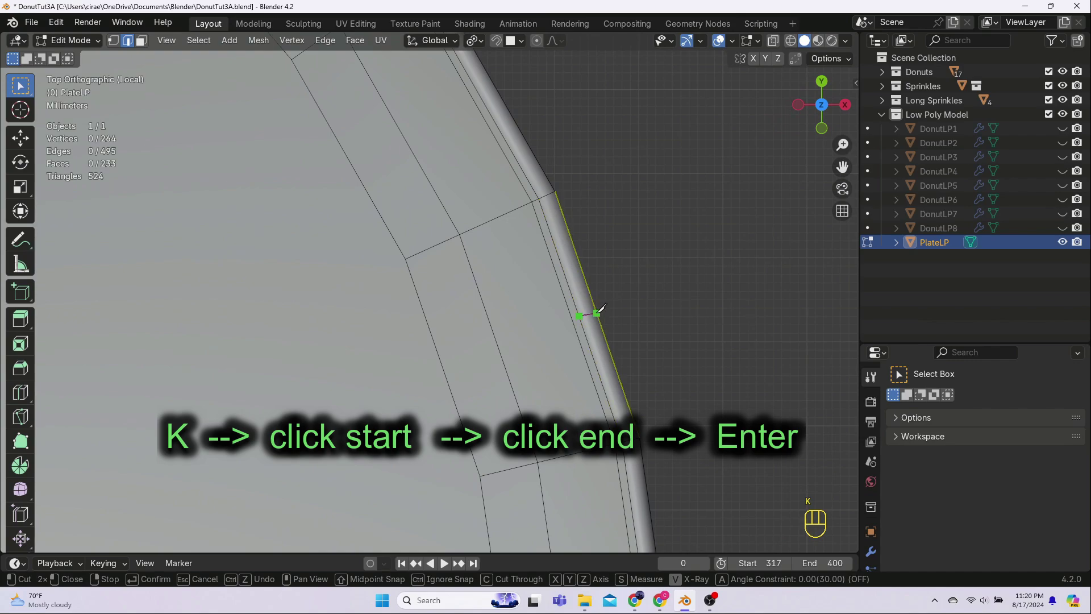
click(596, 313)
key(Return)
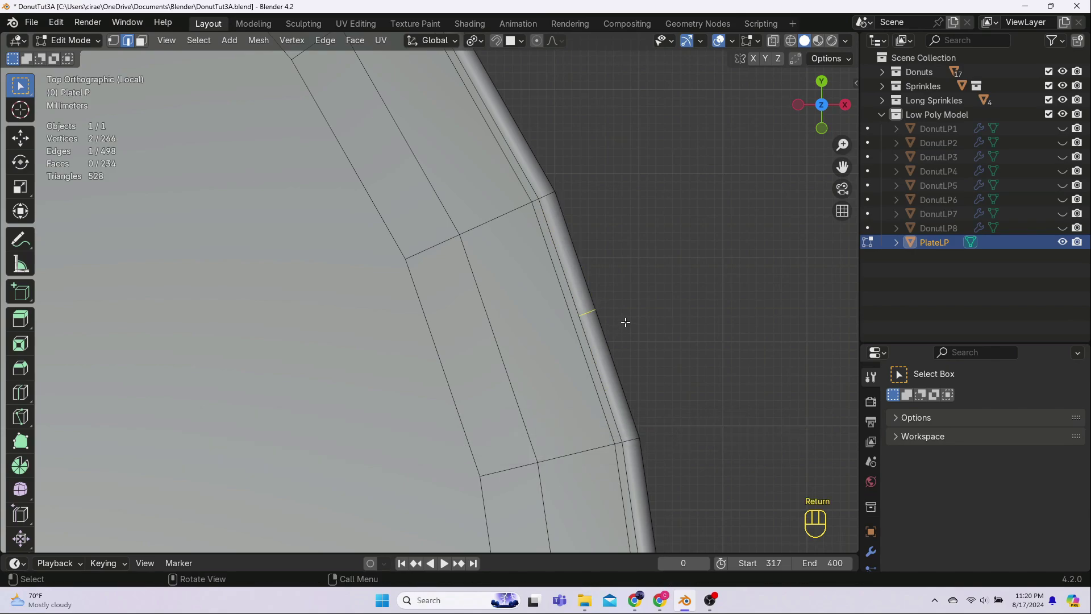
- Switch to vertex select mode and knife-cut the outermost rim strip midway along the next two segments toward +Y
key(1)
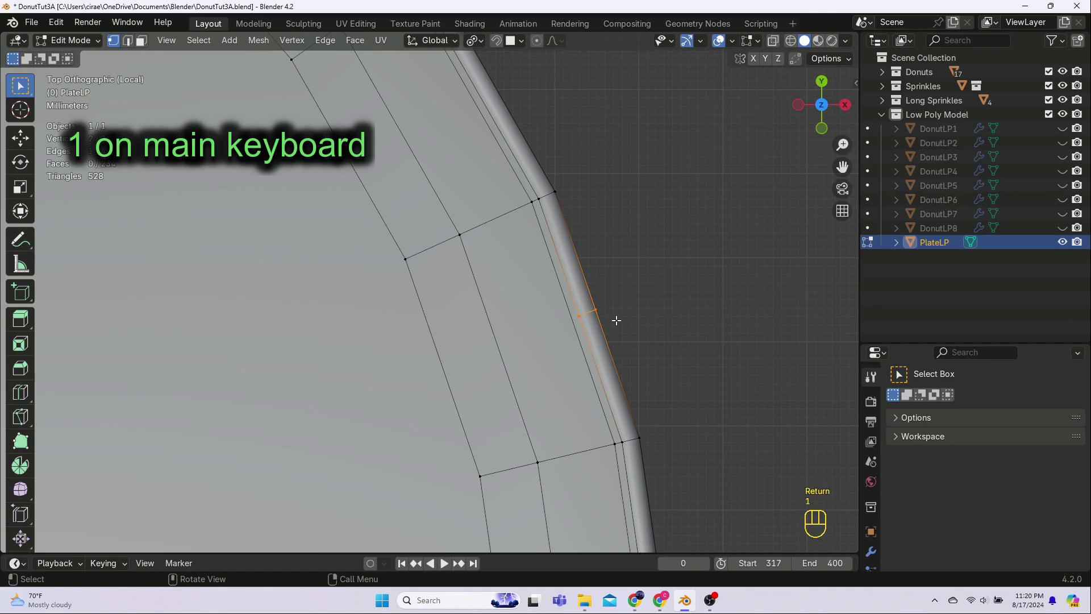
shift+middle_drag(596, 216, 692, 450)
key(k)
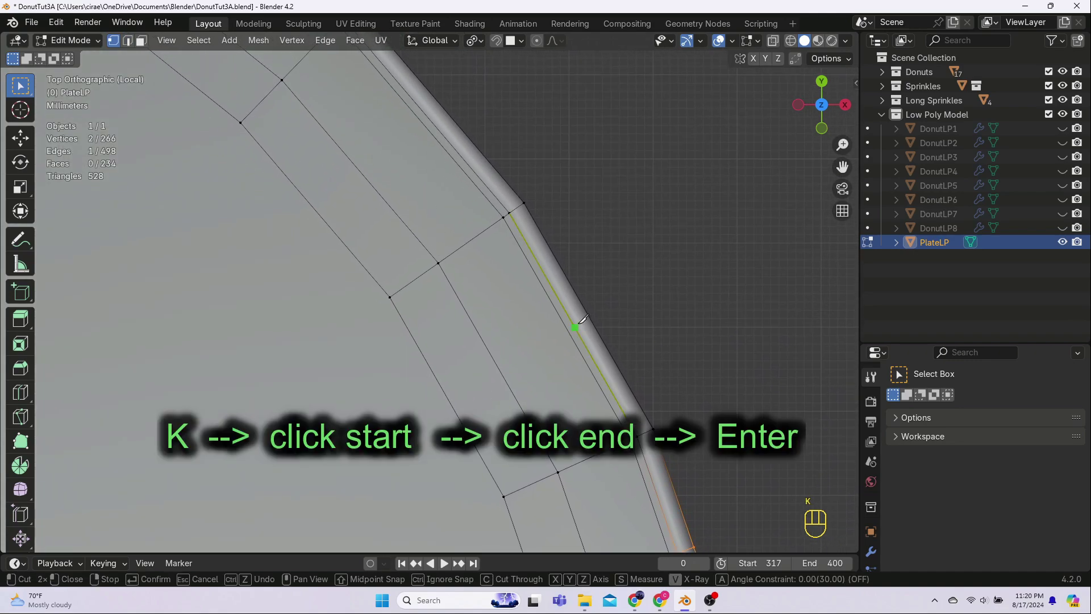
click(579, 319)
click(589, 314)
key(Return)
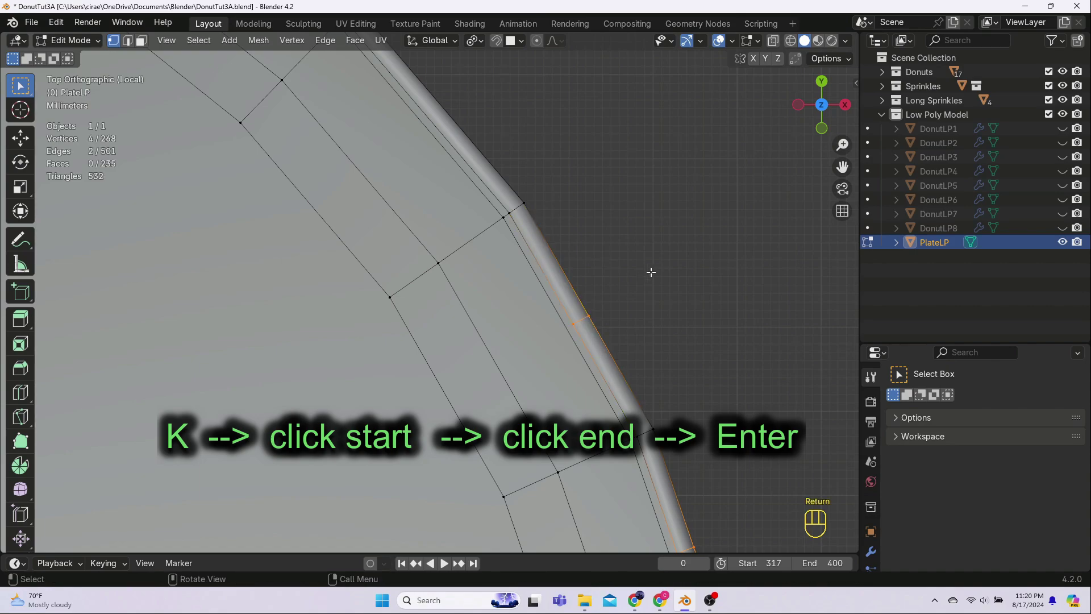
shift+middle_drag(623, 241, 735, 436)
key(k)
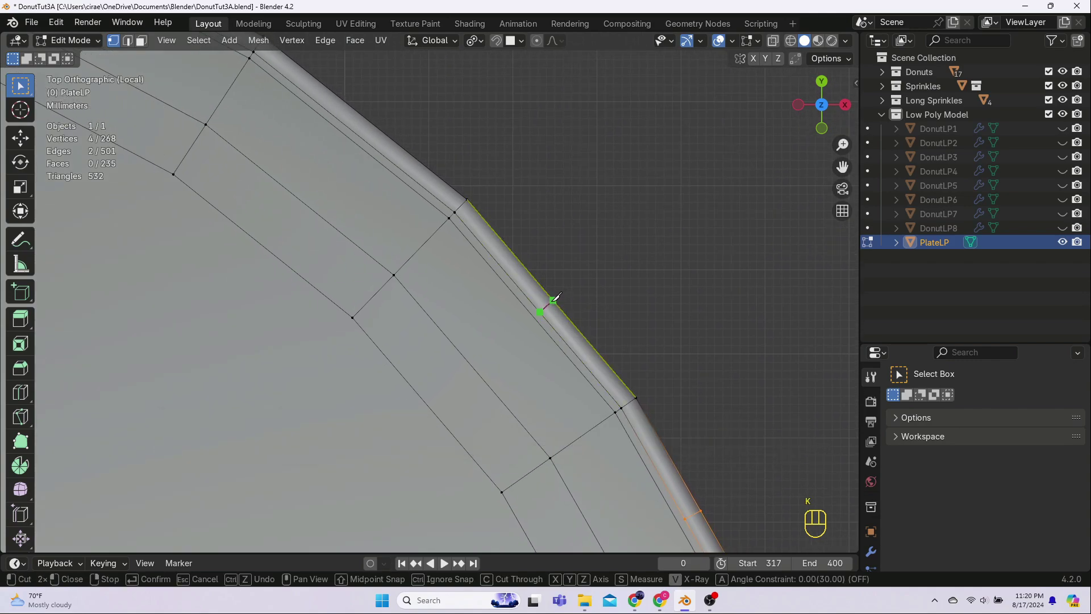
click(552, 301)
key(Return)
- Knife-cut the outermost rim strip midway along three more segments, continuing counter-clockwise toward the plate's +Y end
shift+middle_drag(412, 135, 577, 273)
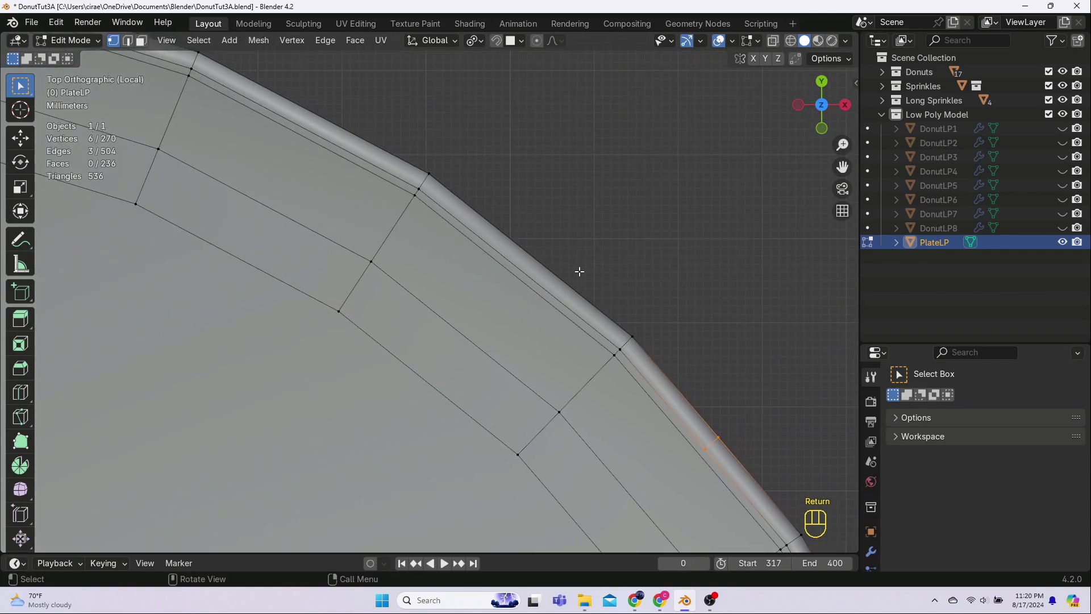
key(k)
key(Return)
shift+middle_drag(457, 297, 717, 481)
key(k)
click(564, 313)
click(572, 297)
key(Return)
shift+middle_drag(445, 326, 629, 414)
key(k)
click(517, 304)
click(521, 287)
key(Return)
- Knife-cut the outermost rim strip midway along the two segments meeting at the plate's +Y end
shift+middle_drag(298, 293, 614, 360)
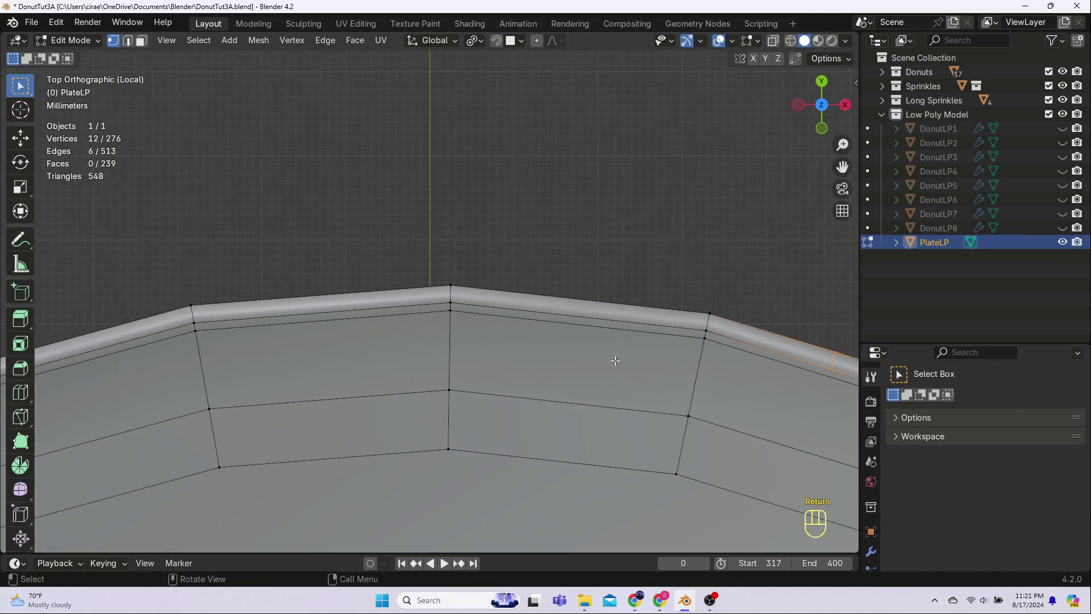
key(k)
click(589, 320)
click(590, 303)
key(Return)
shift+middle_drag(380, 396, 567, 441)
key(k)
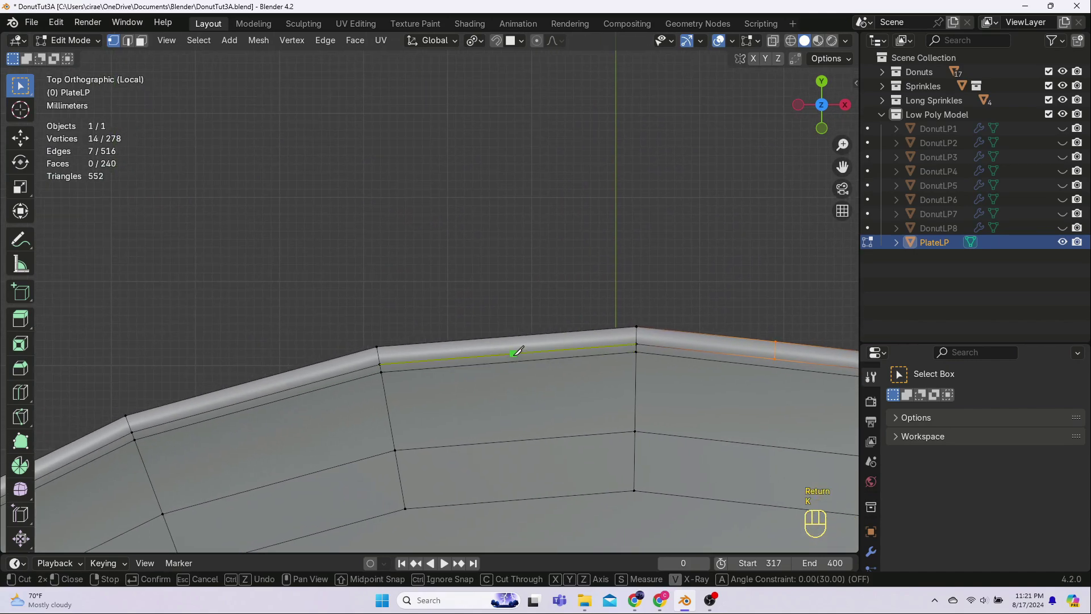
click(514, 356)
click(513, 340)
key(Return)
- Knife-cut the outermost rim strip midway along the next three segments, going from the +Y end toward −X
shift+middle_drag(318, 449, 699, 364)
key(k)
click(619, 339)
click(616, 323)
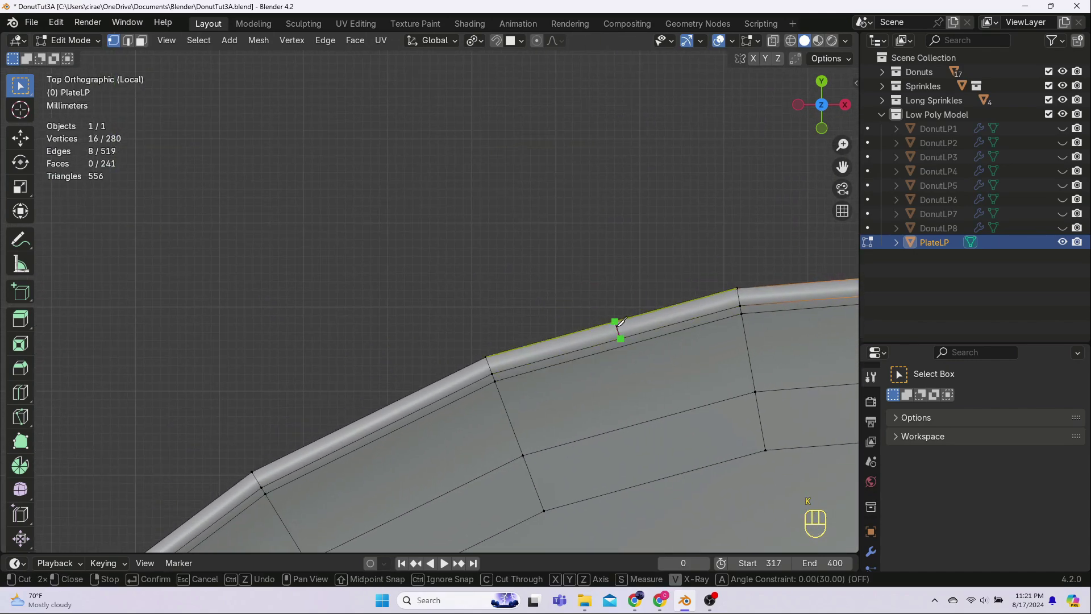
key(Return)
shift+middle_drag(386, 454, 712, 217)
key(k)
click(524, 305)
click(516, 291)
key(Return)
key(k)
click(487, 300)
click(479, 286)
key(Return)
- Add knife cuts across the outermost rim strip at the midpoints of three further segments approaching the plate's −X end
shift+middle_drag(479, 290, 682, 186)
key(k)
click(487, 363)
click(475, 353)
key(Return)
scroll(526, 404, down, 2)
key(k)
click(516, 301)
click(510, 297)
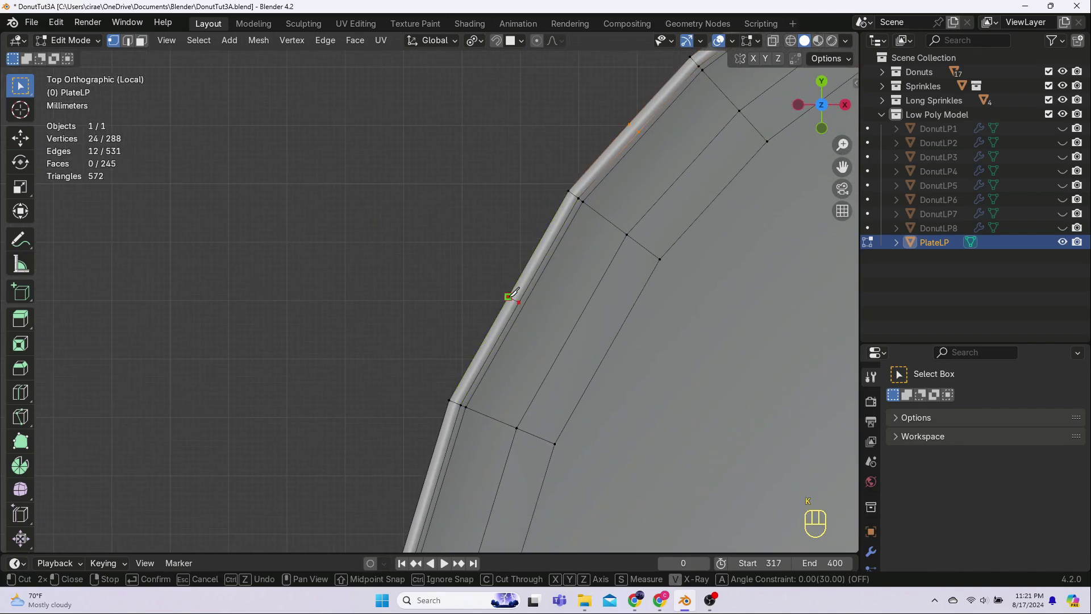
key(Return)
shift+middle_drag(581, 422, 684, 233)
key(k)
click(539, 300)
click(527, 297)
key(Return)
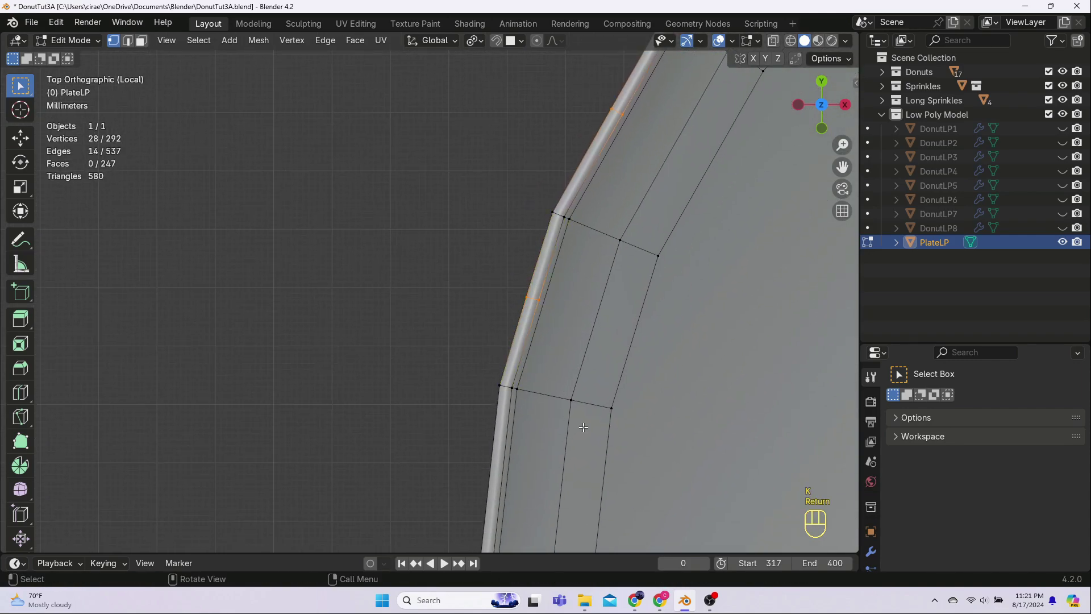
- Knife-cut the outermost rim strip midway along the two segments meeting at the plate's −X end
shift+middle_drag(582, 428, 616, 255)
key(k)
click(536, 297)
click(525, 296)
key(Return)
shift+middle_drag(621, 415, 562, 203)
key(k)
click(477, 271)
click(464, 271)
key(Return)
- Knife-cut the outermost rim strip midway along the first two segments past the −X end, going toward −Y
middle_drag(600, 428, 573, 369)
scroll(536, 361, down, 3)
scroll(631, 287, up, 4)
key(k)
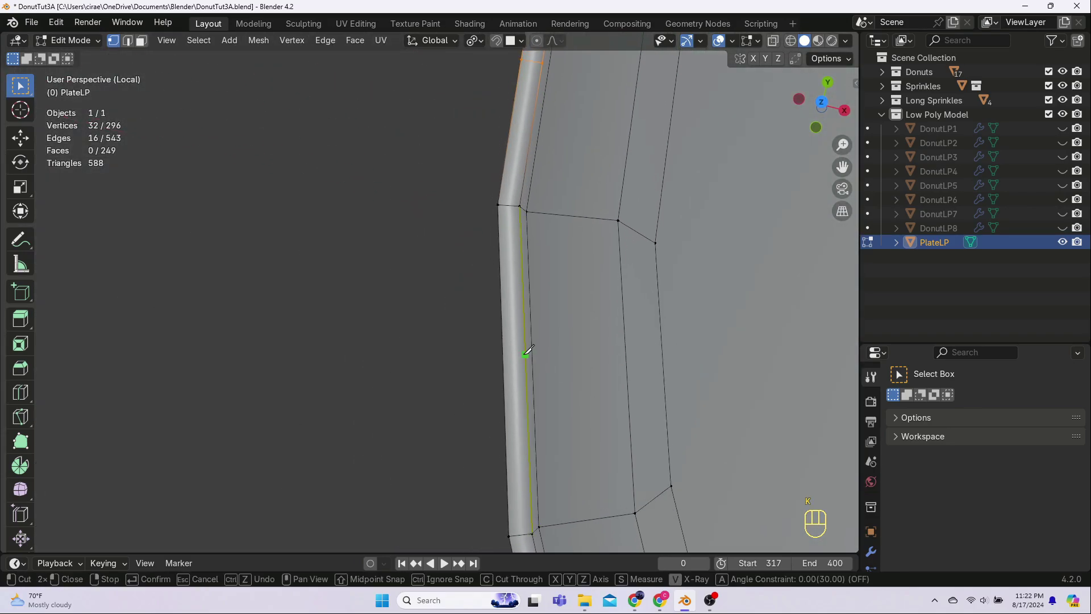
click(524, 357)
click(510, 358)
key(Return)
shift+middle_drag(640, 431, 511, 323)
key(k)
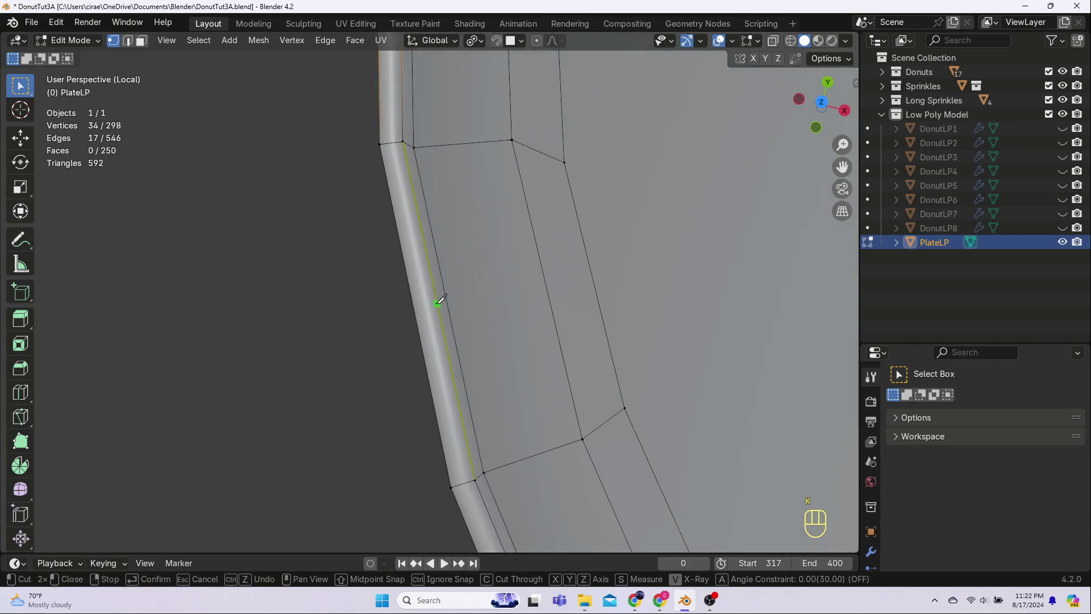
click(446, 299)
click(414, 307)
key(Return)
- Knife-cut the outermost rim strip midway along the next two segments, continuing from the −X side toward −Y
scroll(594, 485, down, 2)
shift+middle_drag(593, 485, 497, 223)
key(k)
click(409, 264)
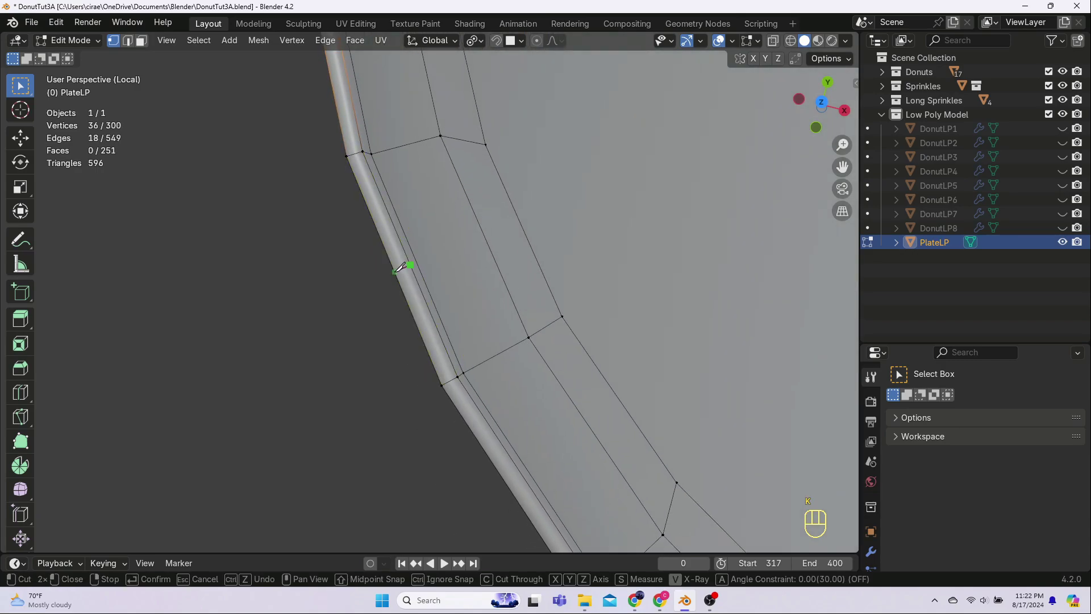
click(392, 267)
key(Return)
shift+middle_drag(621, 490, 516, 278)
key(k)
click(419, 263)
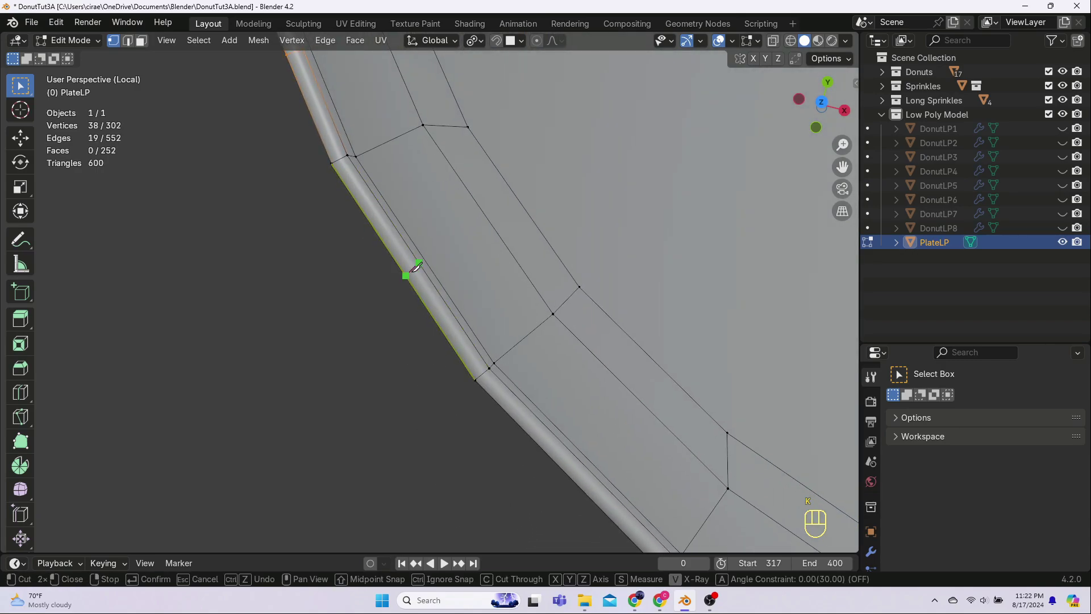
click(406, 274)
key(Return)
- Add knife cuts across the outermost rim strip at the midpoints of two further segments on the way to −Y
scroll(625, 483, down, 2)
shift+middle_drag(625, 483, 457, 327)
key(k)
click(426, 312)
click(417, 320)
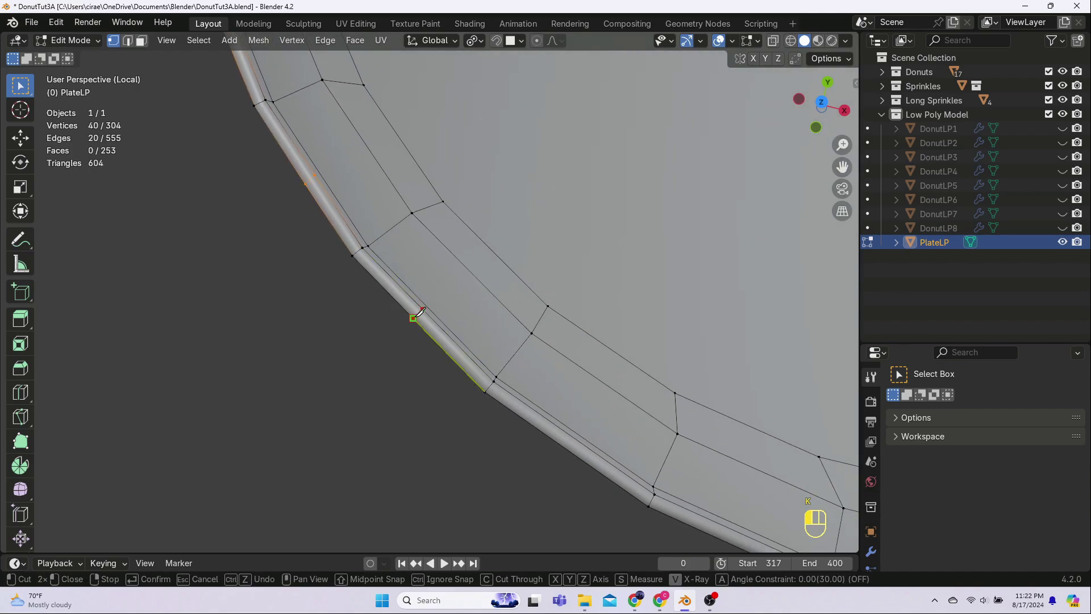
key(Return)
shift+middle_drag(620, 472, 401, 367)
key(k)
click(350, 332)
click(343, 342)
key(Return)
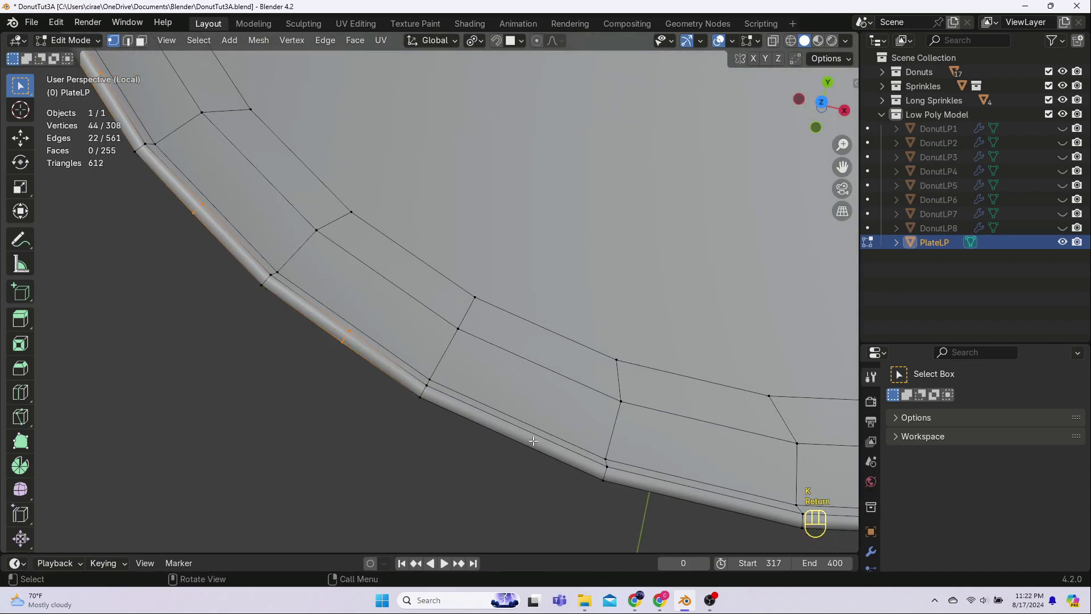
- Knife-cut the outermost rim strip midway along the two segments leading up to the −Y axis line
shift+middle_drag(604, 520, 445, 417)
key(k)
click(361, 323)
click(355, 335)
key(Return)
shift+middle_drag(634, 458, 400, 395)
key(k)
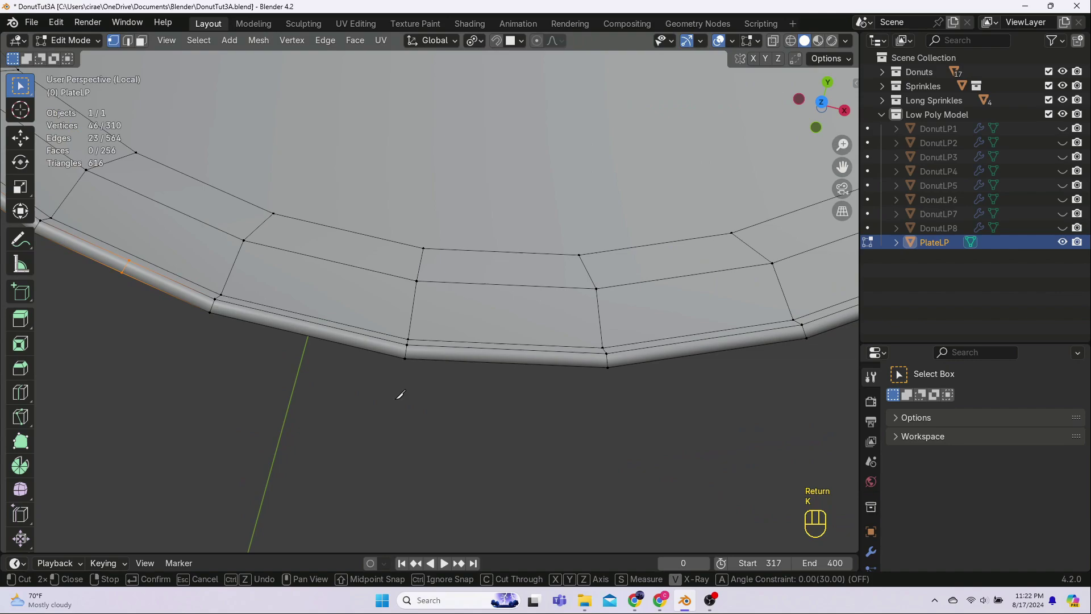
click(313, 322)
click(309, 336)
key(Return)
- Knife-cut the outermost rim strip midway along the first three segments past the −Y end, going toward +X
key(k)
click(511, 349)
click(509, 363)
key(Return)
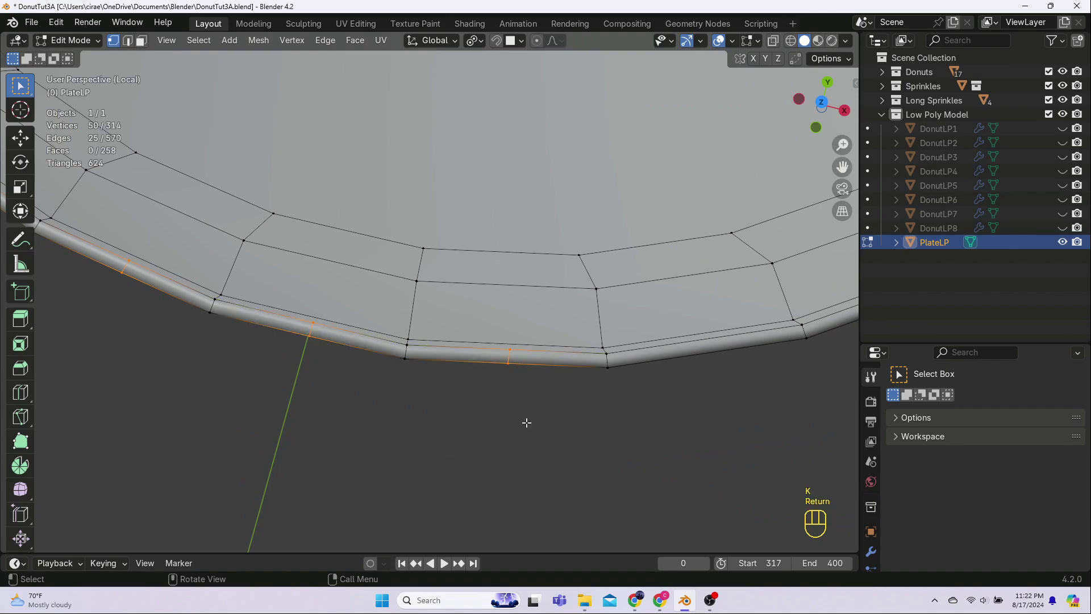
shift+middle_drag(808, 388, 479, 428)
key(k)
click(384, 379)
click(387, 393)
key(Return)
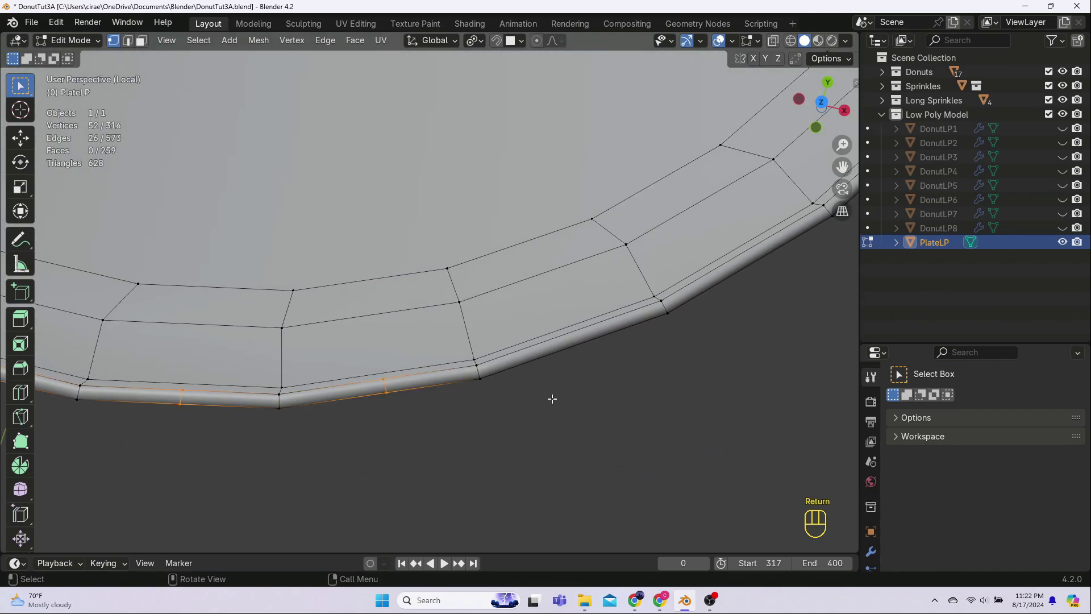
key(k)
click(574, 326)
click(578, 340)
key(Return)
- Add midpoint knife cuts across the outermost rim strip on three further segments between −Y and +X
shift+middle_drag(582, 381, 457, 473)
key(k)
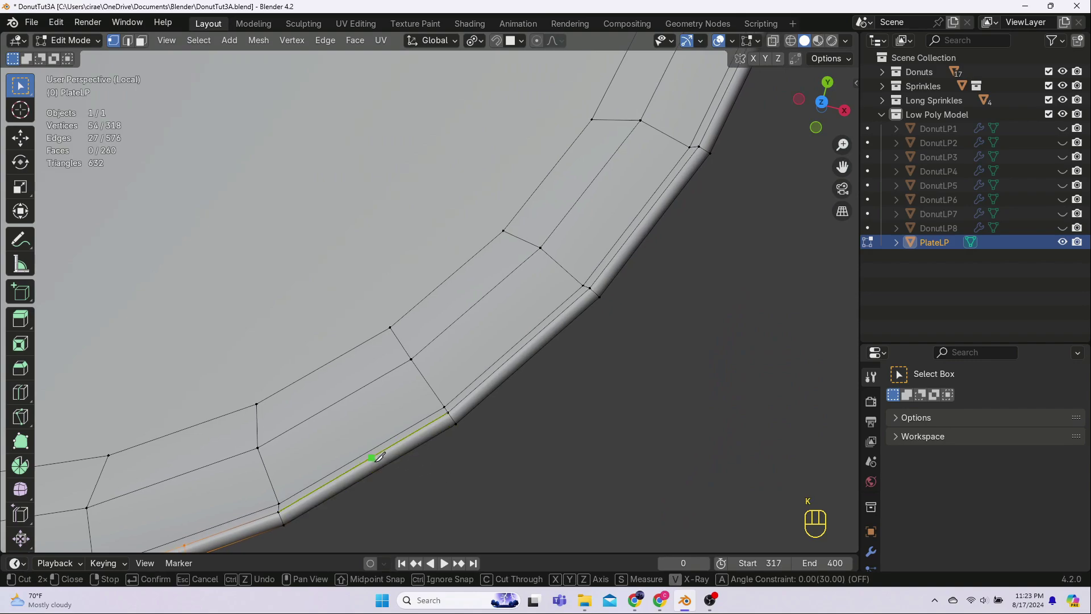
click(369, 458)
click(374, 471)
key(Return)
key(k)
click(525, 345)
key(Return)
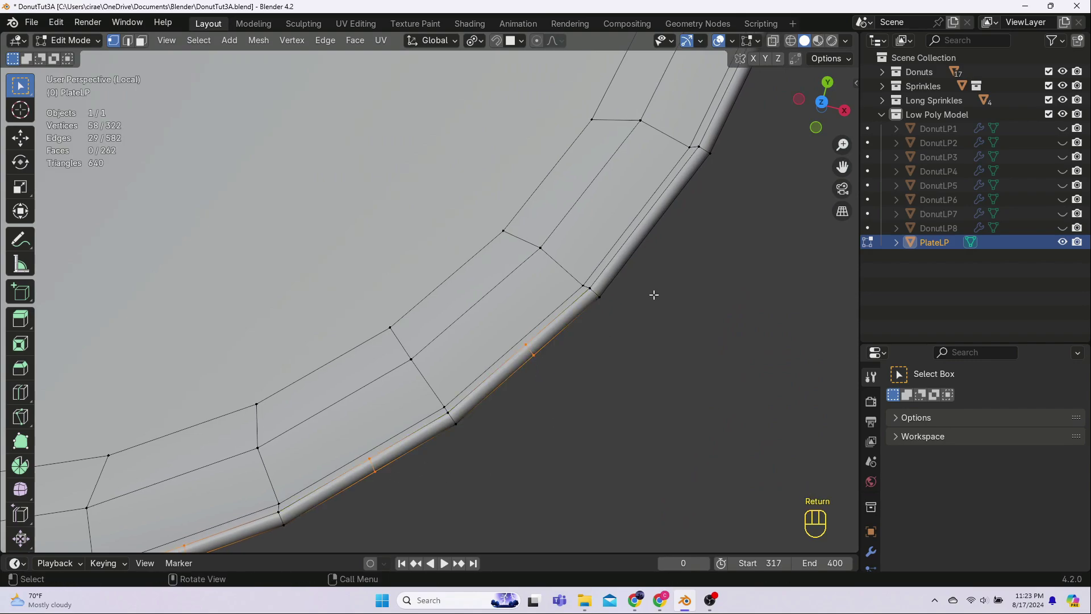
key(k)
click(654, 207)
click(662, 214)
key(Return)
- Knife-cut the outermost rim strip midway along the next segment approaching the plate's +X end, redoing the misplaced cut
scroll(704, 294, down, 3)
shift+middle_drag(709, 155, 602, 374)
key(k)
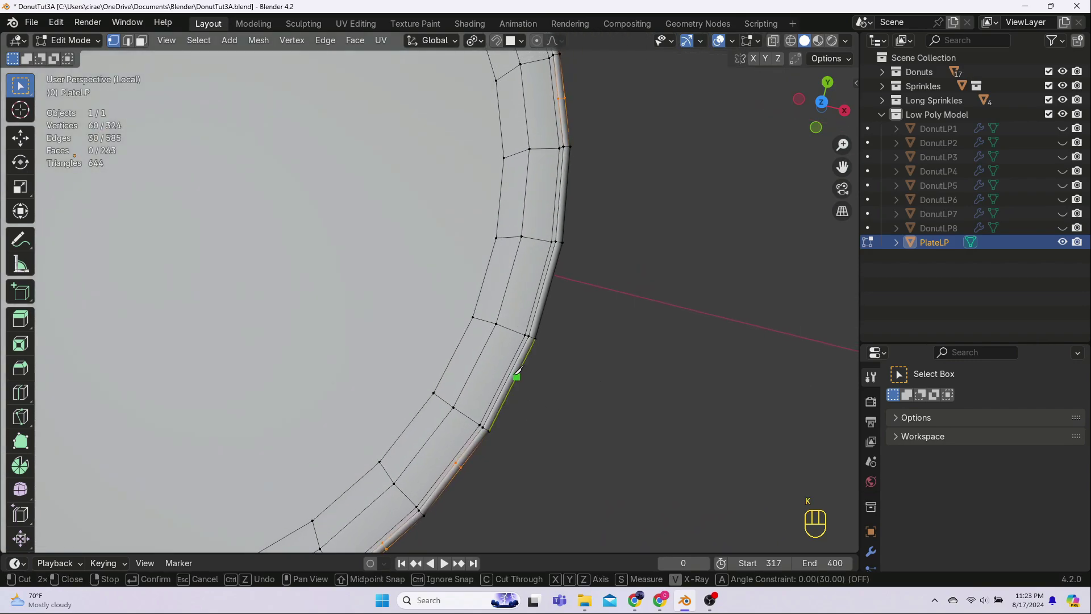
click(510, 375)
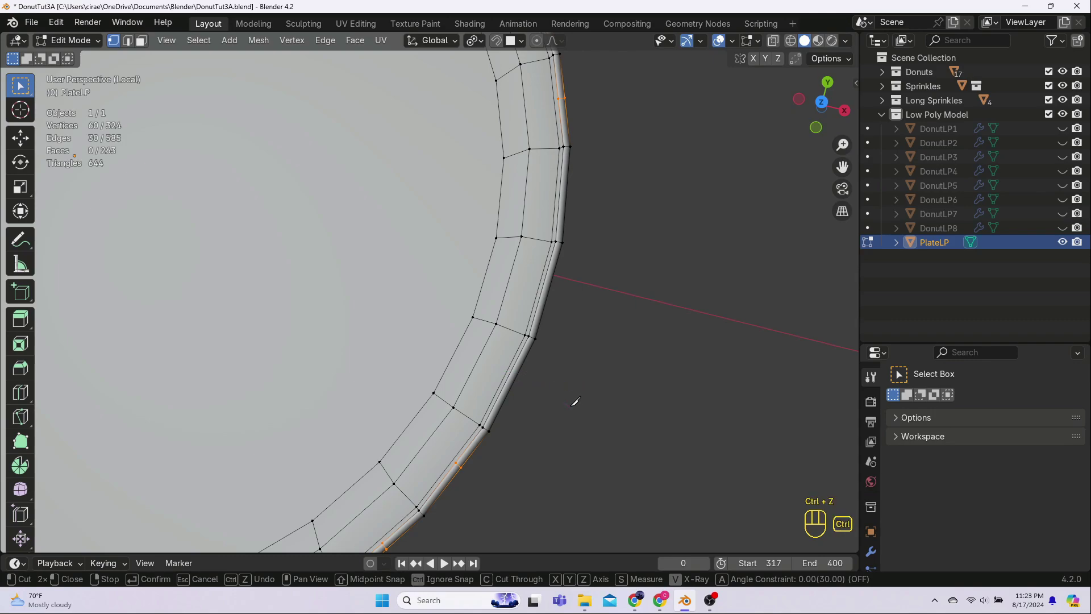
scroll(575, 402, up, 3)
scroll(619, 396, down, 4)
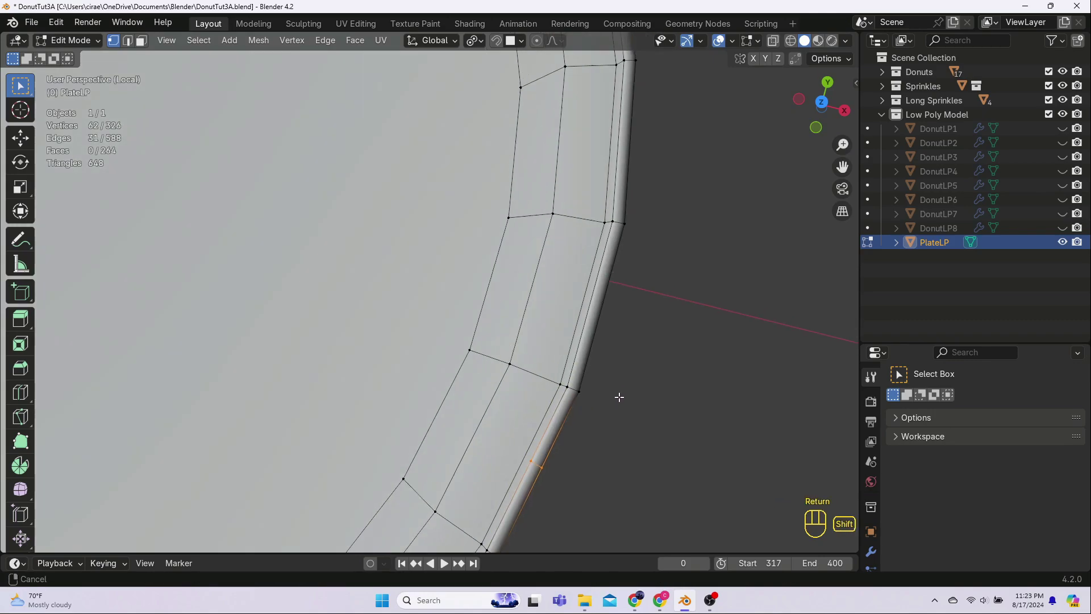
click(475, 393)
key(Return)
- Complete the midpoint knife cuts on the remaining rim segments at the plate's +X end and clear the selection
shift+middle_drag(567, 231, 553, 407)
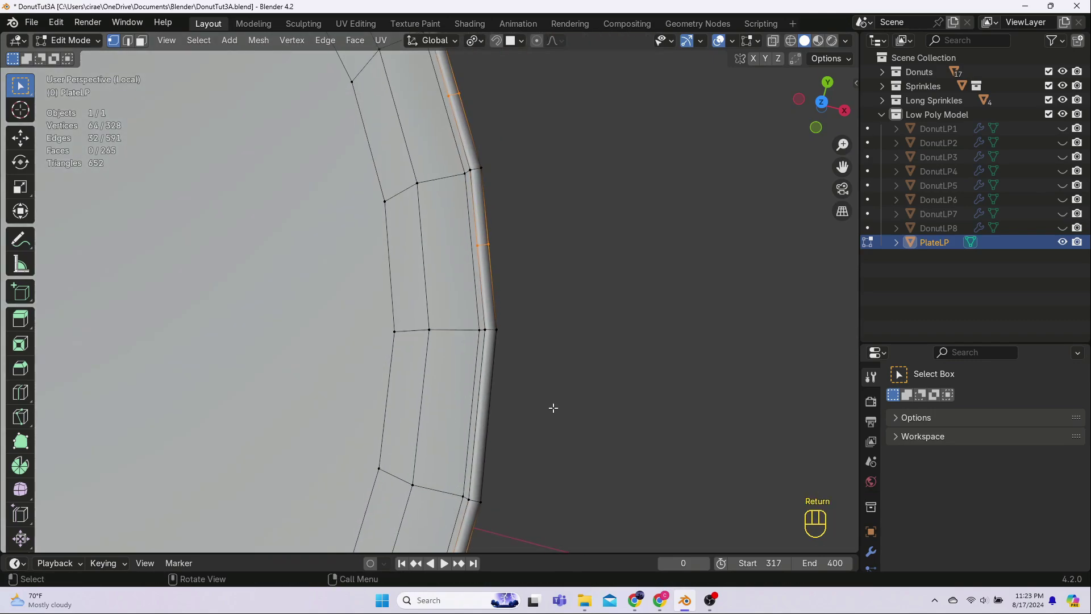
key(k)
click(477, 411)
click(486, 414)
key(Return)
click(535, 419)
- Select all the newly cut midpoint vertices around PlateLP's rim with Circle Select
scroll(535, 420, down, 5)
scroll(535, 419, down, 4)
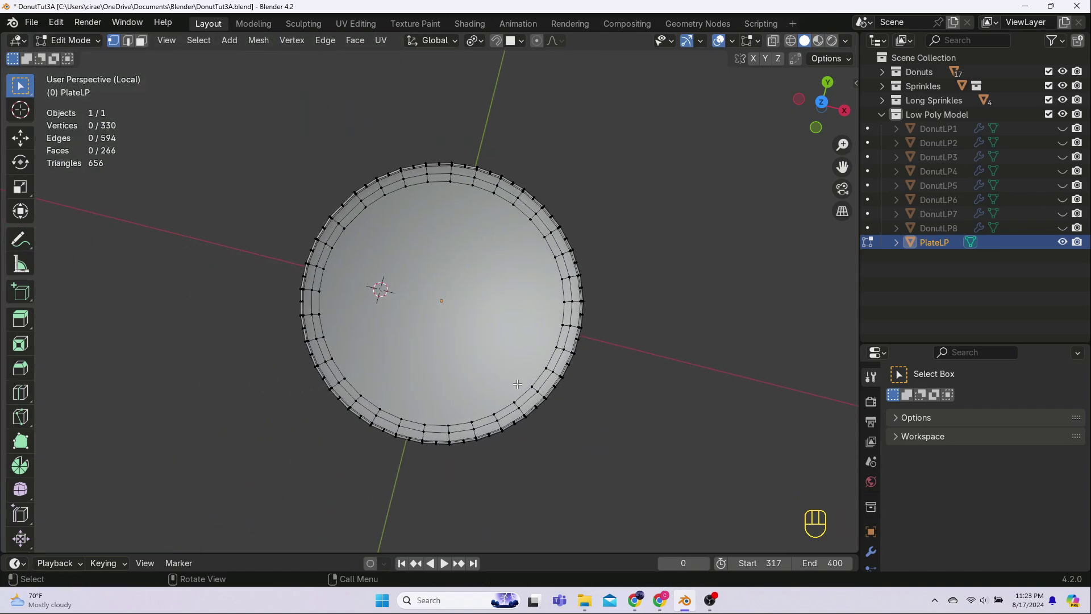
scroll(625, 423, up, 3)
key(Tab)
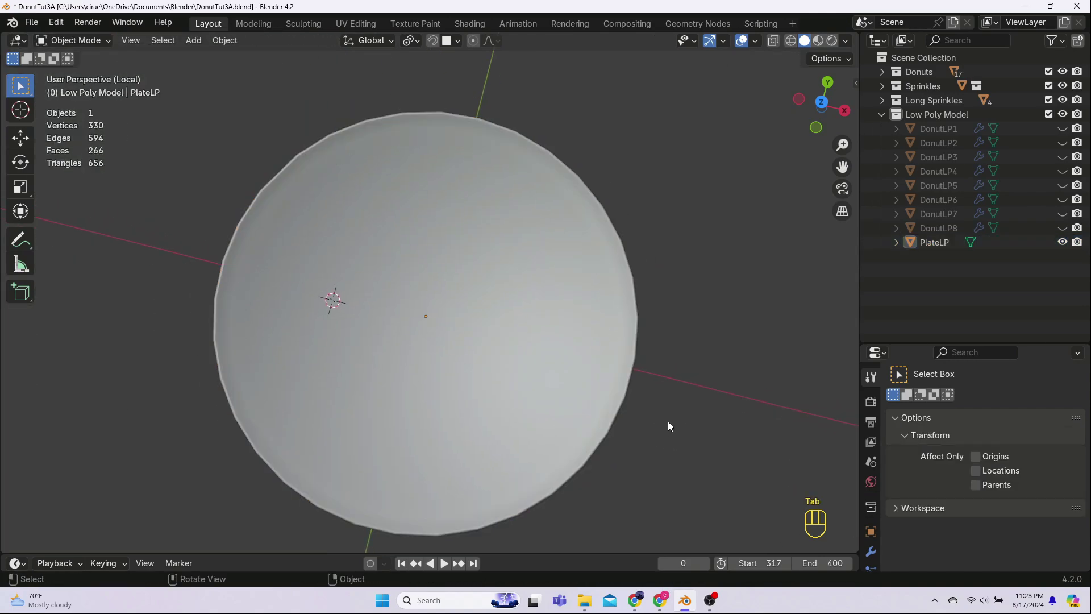
key(Tab)
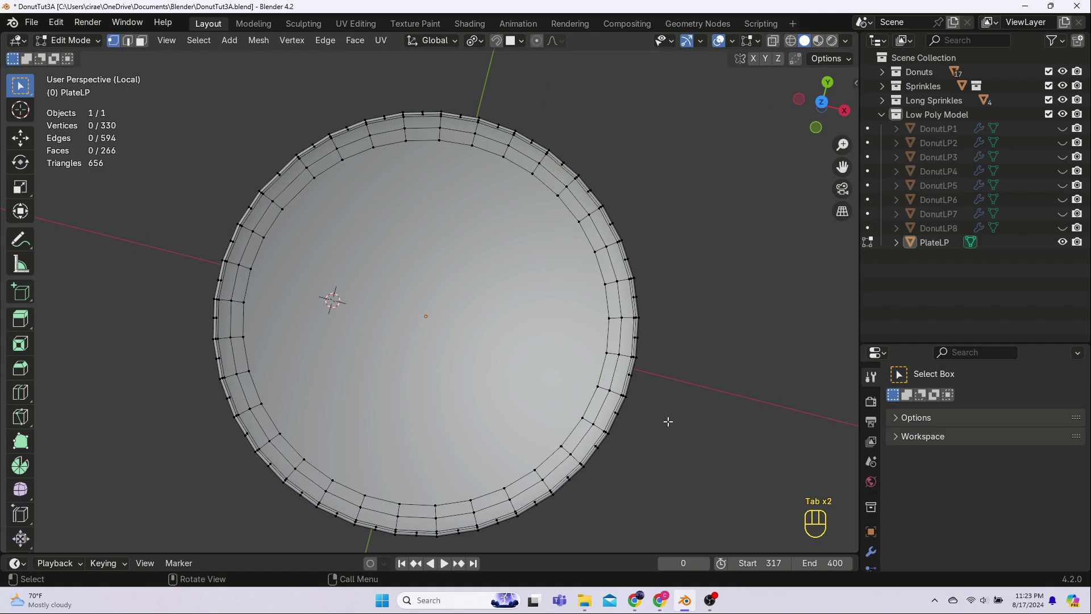
key(c)
mouse_move(655, 355)
mouse_down()
mouse_move(638, 336)
mouse_move(632, 264)
mouse_move(586, 158)
mouse_move(497, 117)
mouse_move(385, 109)
mouse_move(320, 129)
mouse_move(277, 167)
mouse_move(267, 295)
mouse_move(241, 203)
mouse_move(210, 270)
mouse_move(208, 405)
mouse_move(285, 504)
mouse_move(341, 531)
mouse_move(404, 546)
mouse_move(528, 510)
mouse_move(591, 464)
mouse_move(637, 402)
mouse_move(655, 411)
mouse_up()
key(Escape)
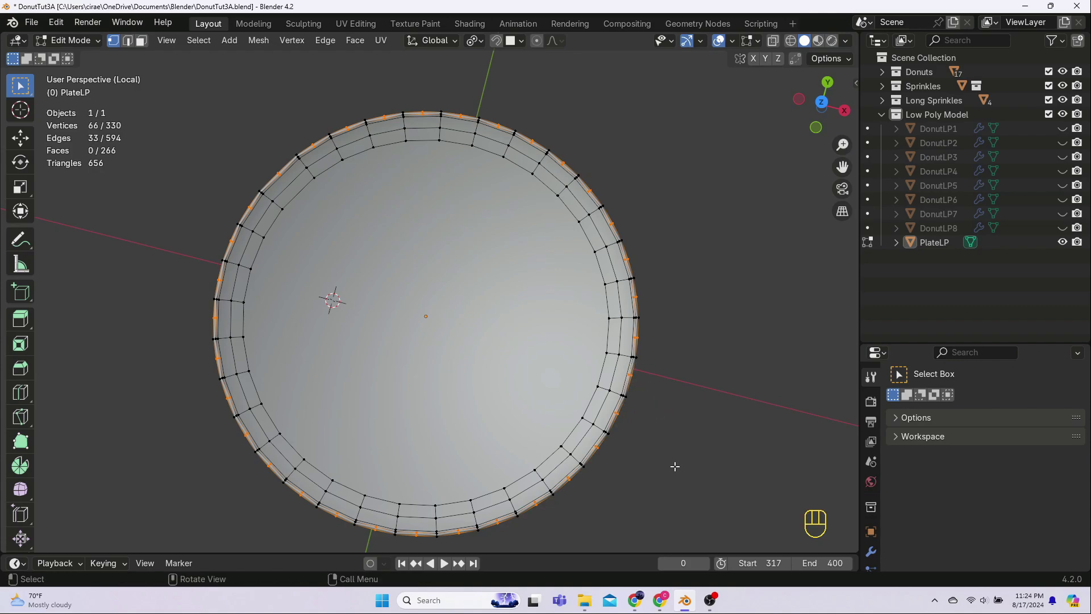
- Set the transform pivot point to Median Point, scale the rim's midpoint vertices slightly outward, and deselect everything
key(s)
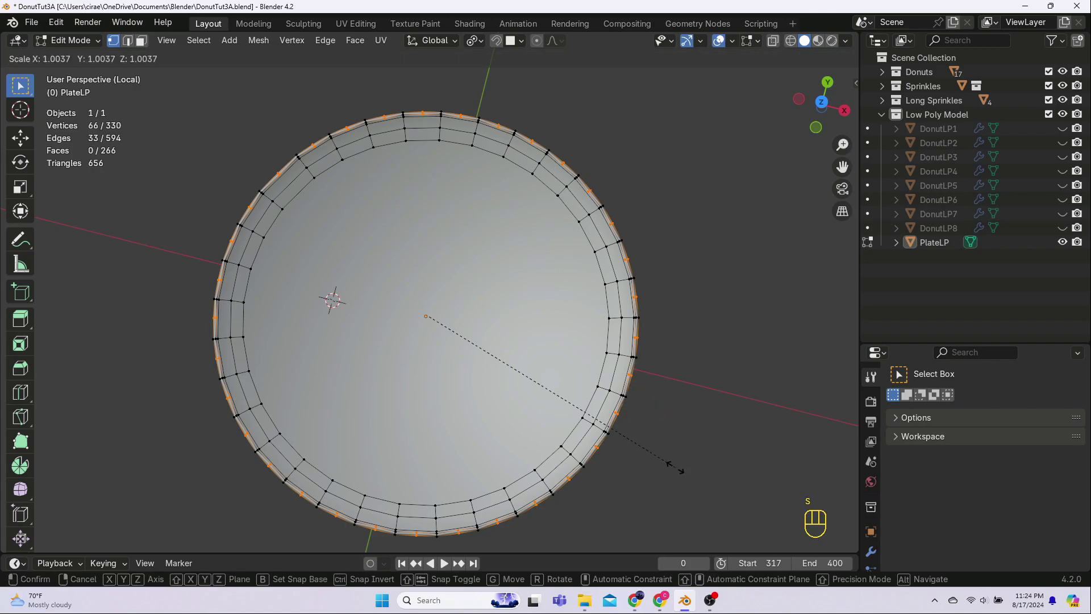
click(723, 462)
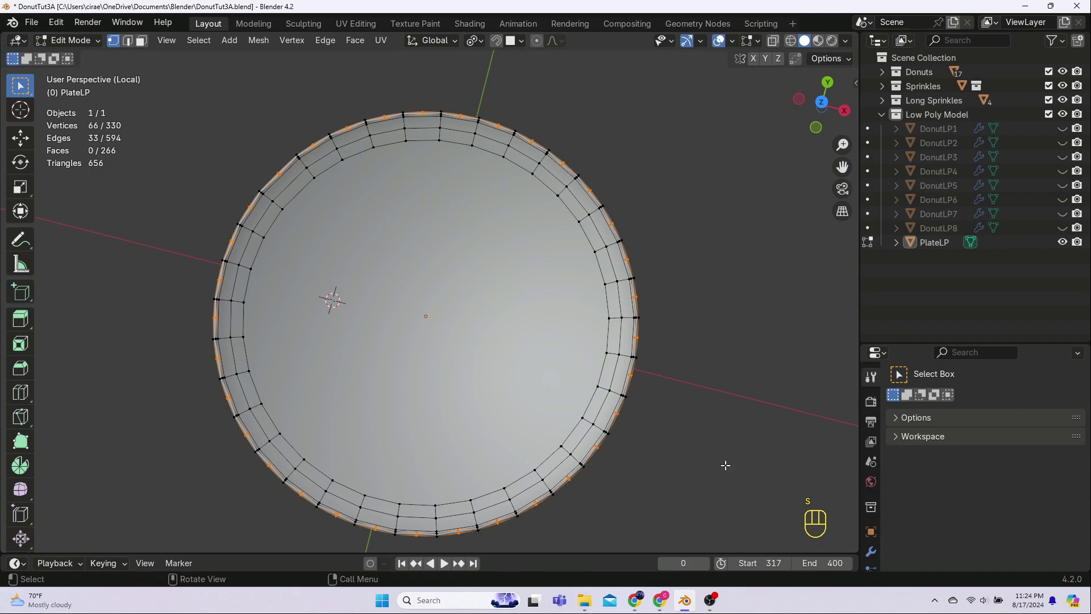
click(481, 41)
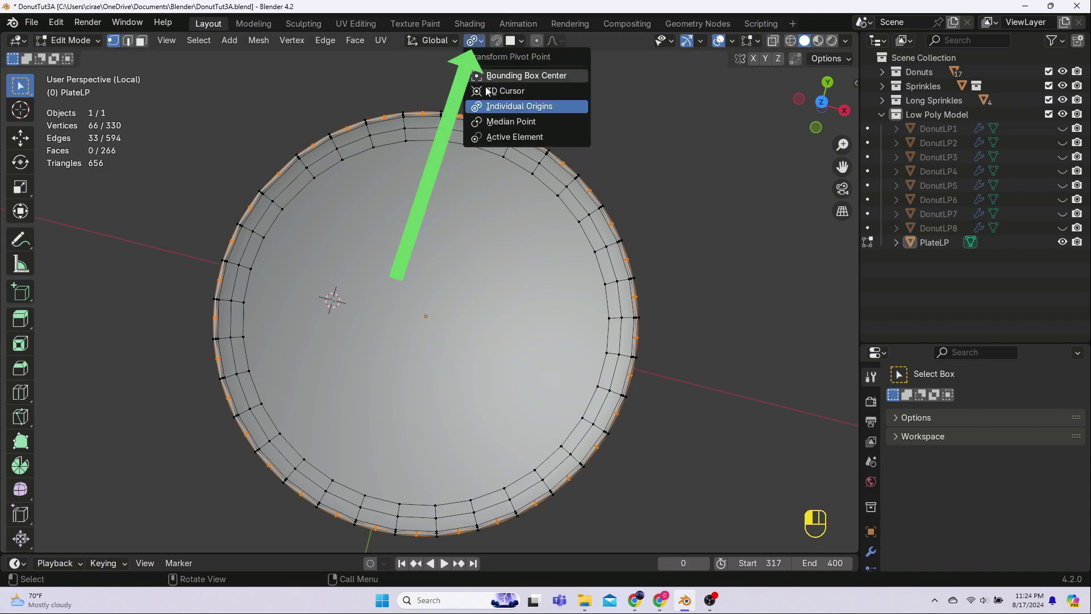
click(499, 122)
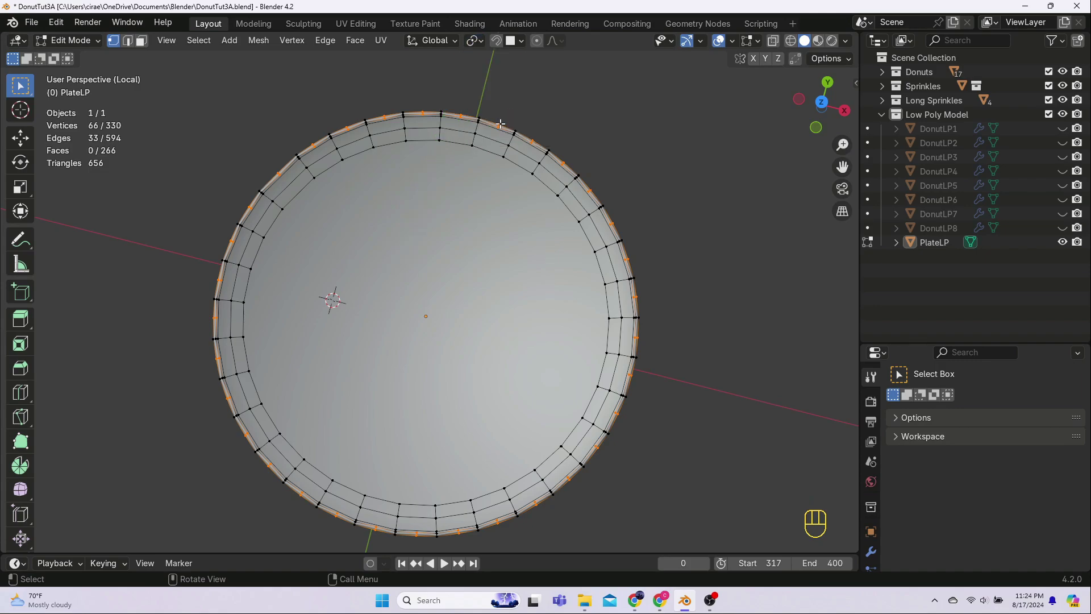
key(s)
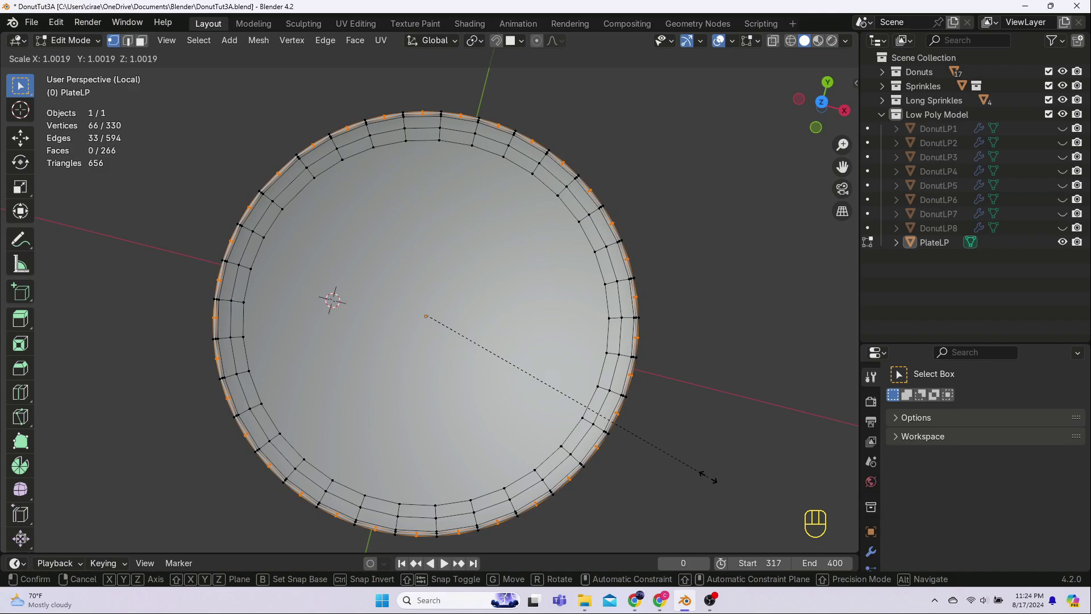
click(696, 480)
key(alt+a)
- Inspect the rounded PlateLP in Object Mode and examine the original plate, Circle, in the Donuts collection for comparison
key(Tab)
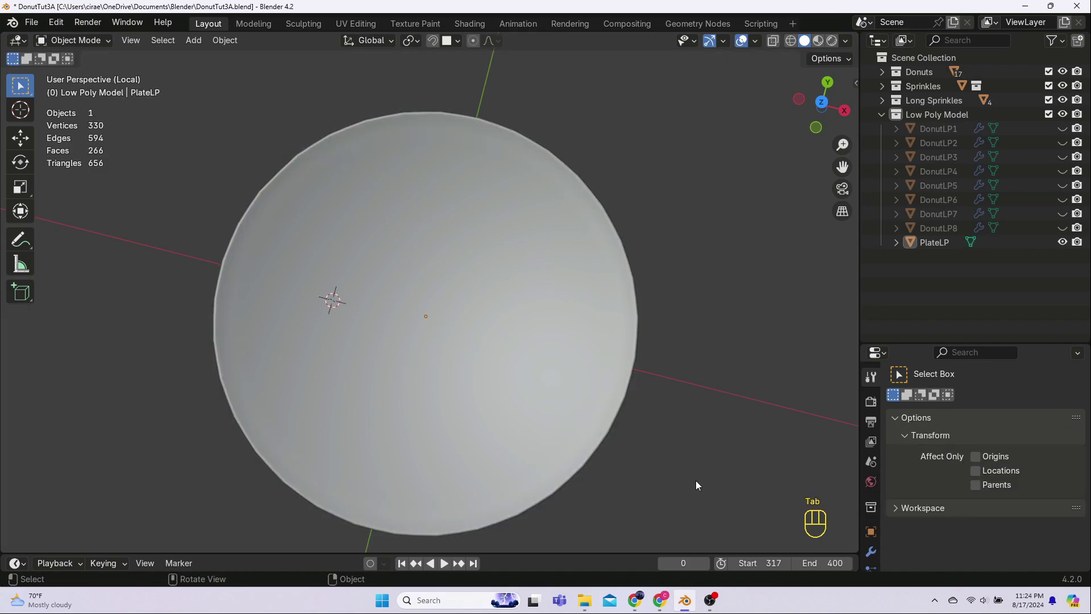
mouse_move(695, 479)
middle_down()
mouse_move(449, 300)
mouse_move(473, 272)
mouse_move(392, 221)
mouse_move(419, 176)
mouse_move(411, 241)
middle_up()
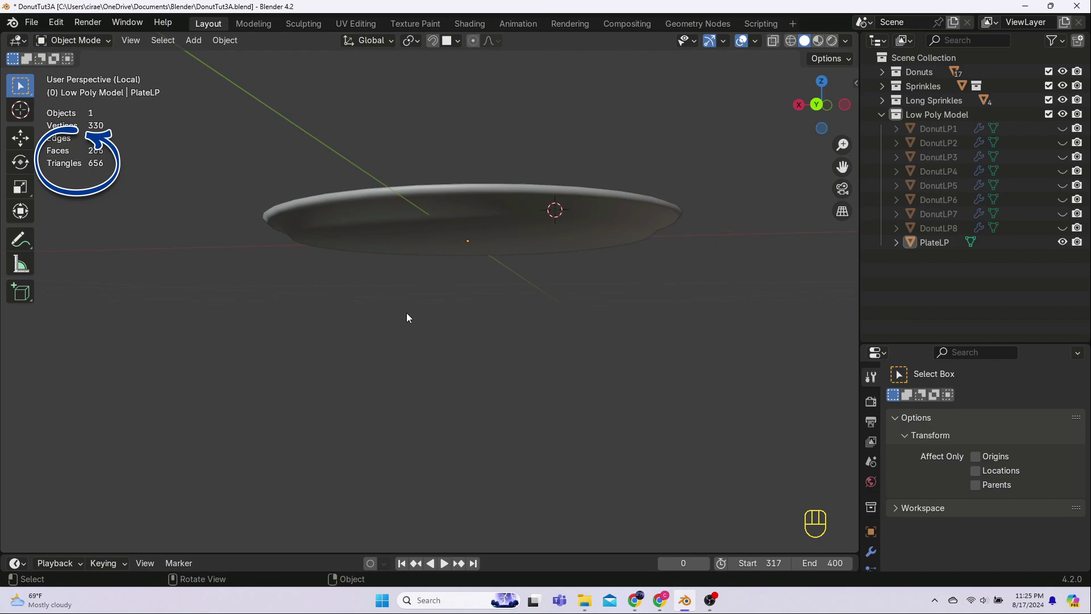
middle_drag(407, 314, 258, 244)
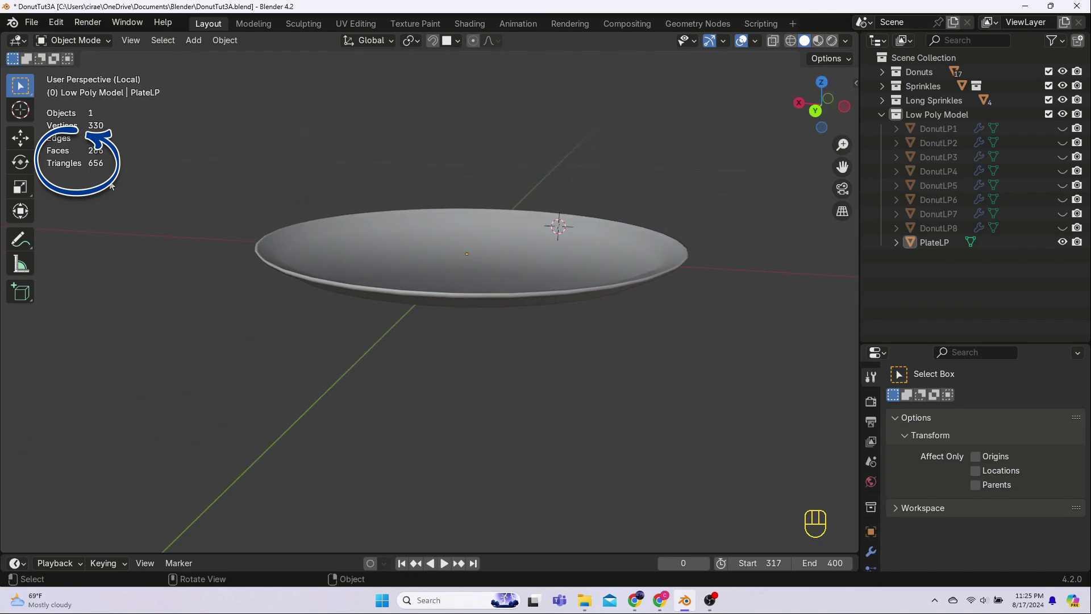
click(882, 114)
click(881, 72)
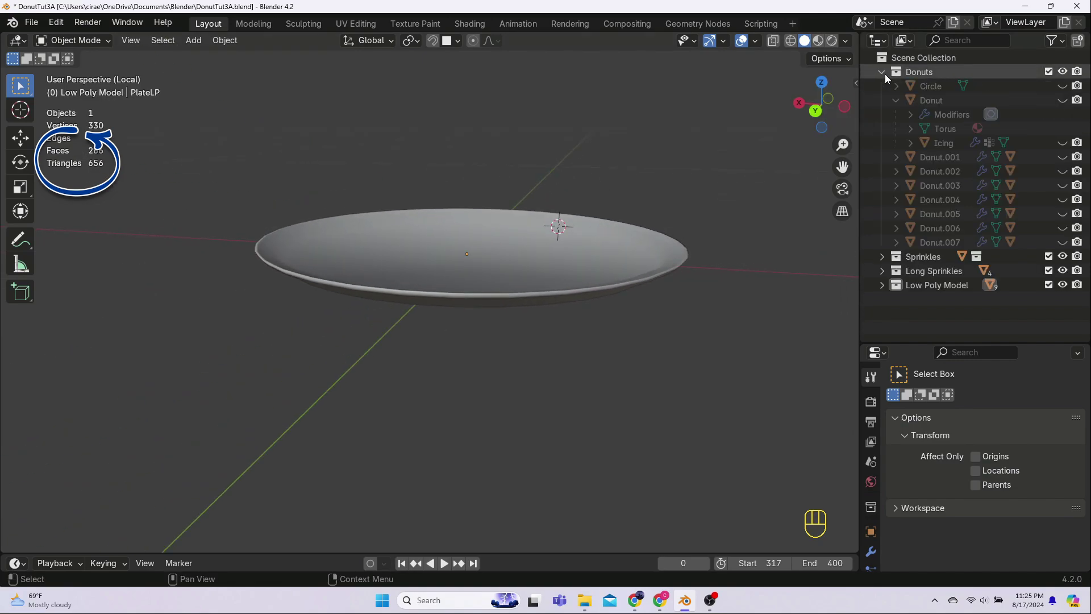
click(1062, 86)
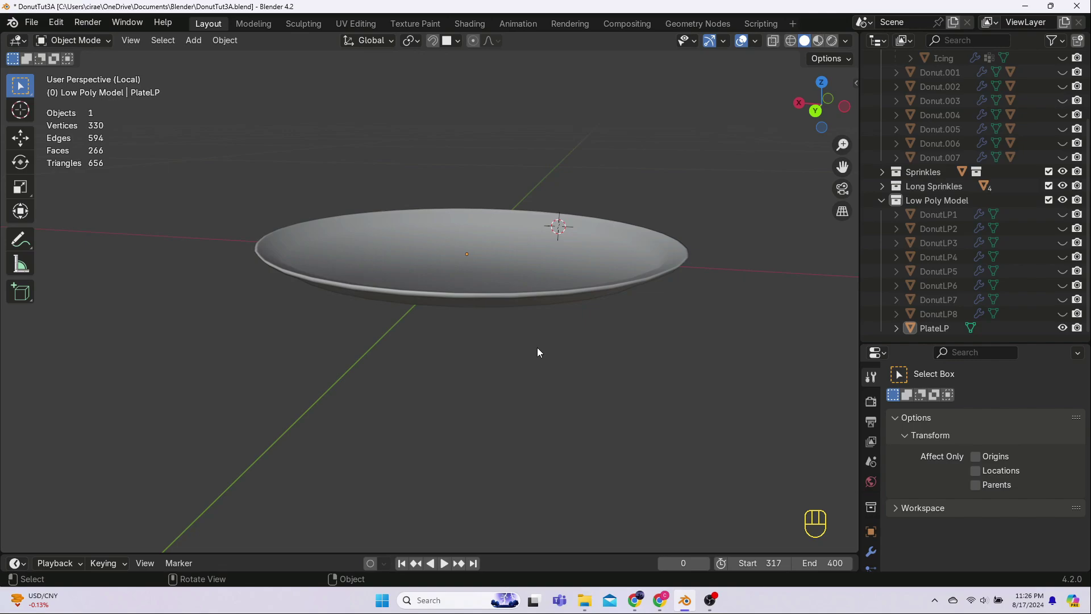
- Mark a UV seam along the edge loop bounding the large base face on PlateLP's underside, and clear the selection
middle_drag(578, 373, 553, 340)
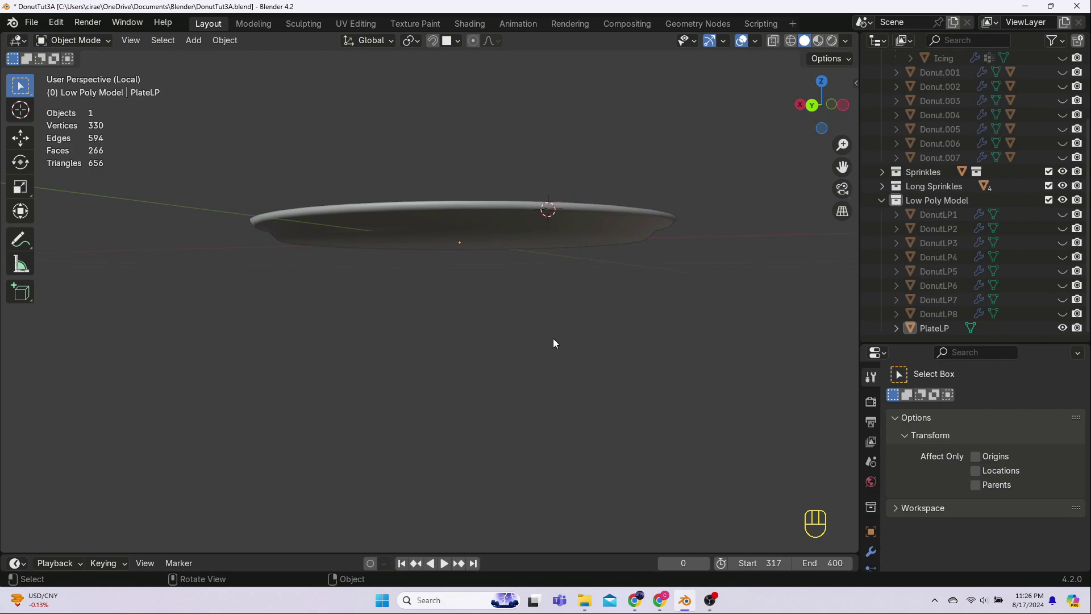
click(471, 221)
key(Tab)
middle_drag(478, 256, 528, 289)
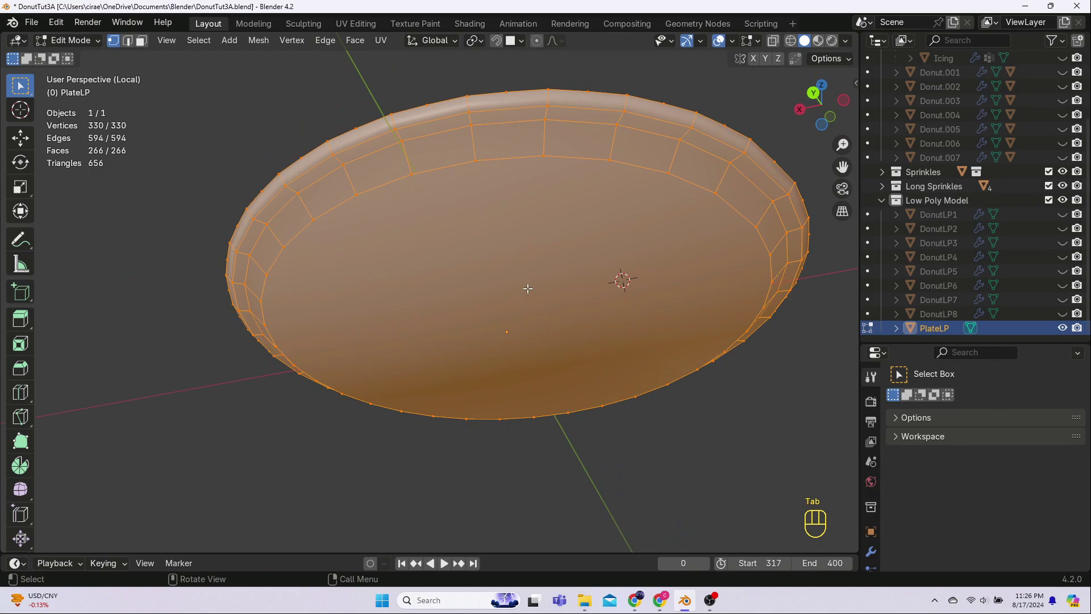
alt+click(557, 411)
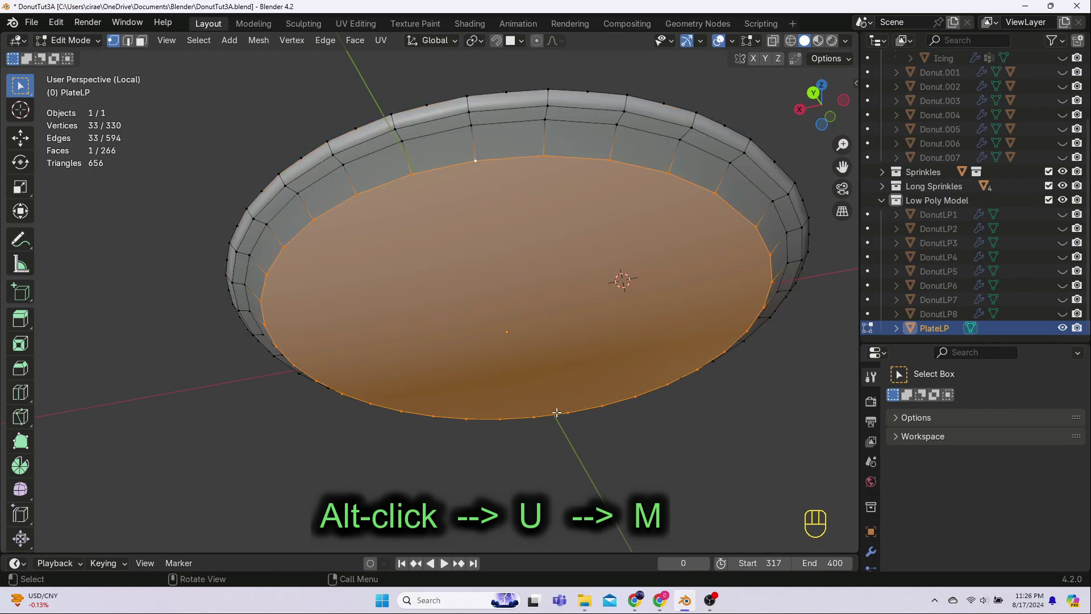
key(u)
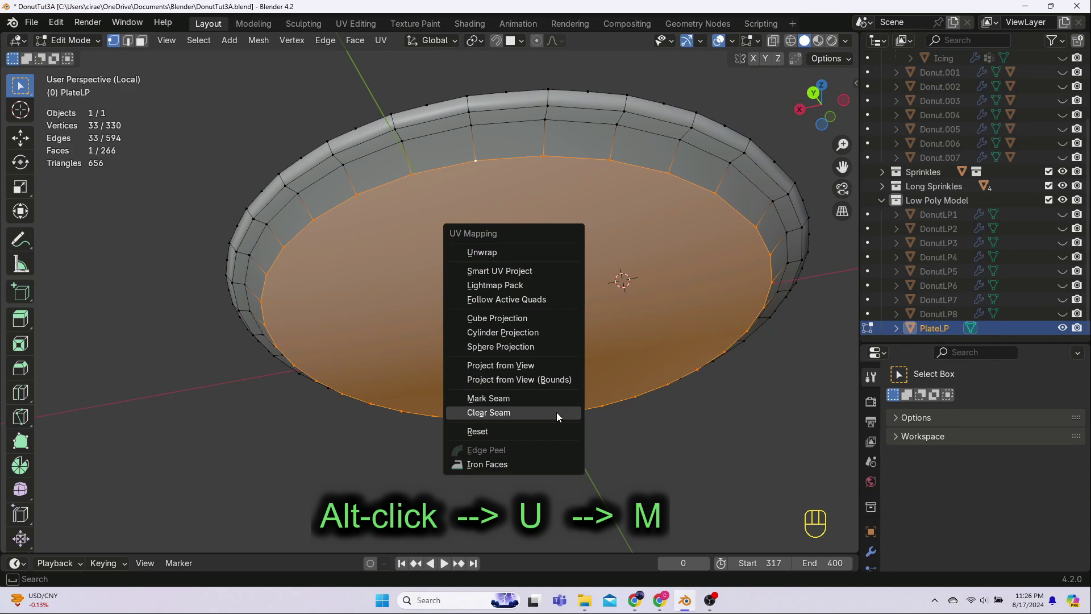
key(m)
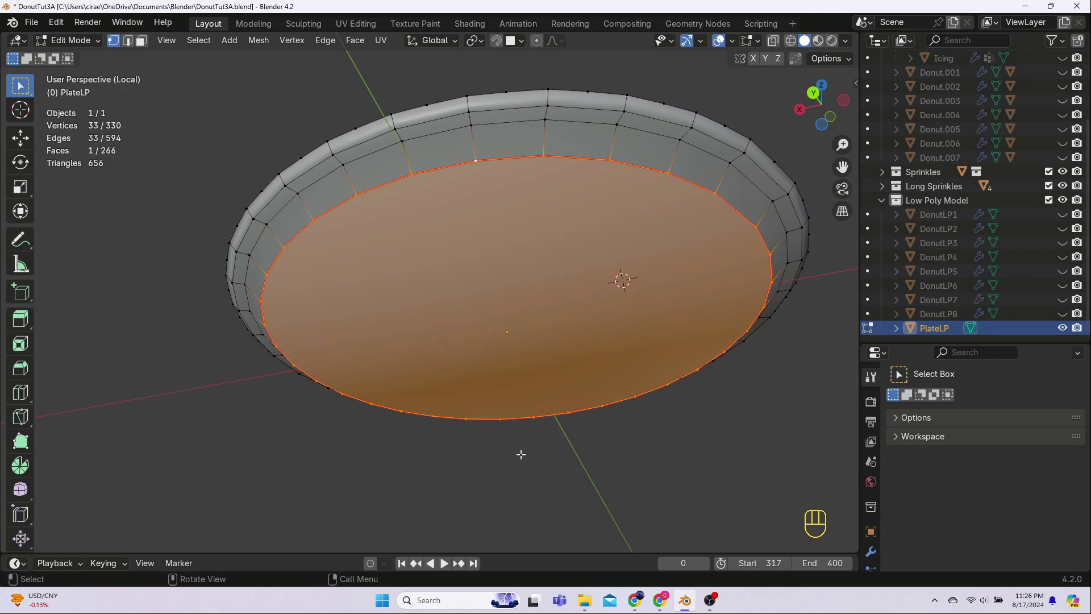
middle_drag(521, 454, 546, 406)
key(alt+a)
- Unwrap the entire PlateLP mesh along its marked seams in the UV Editing workspace
click(356, 23)
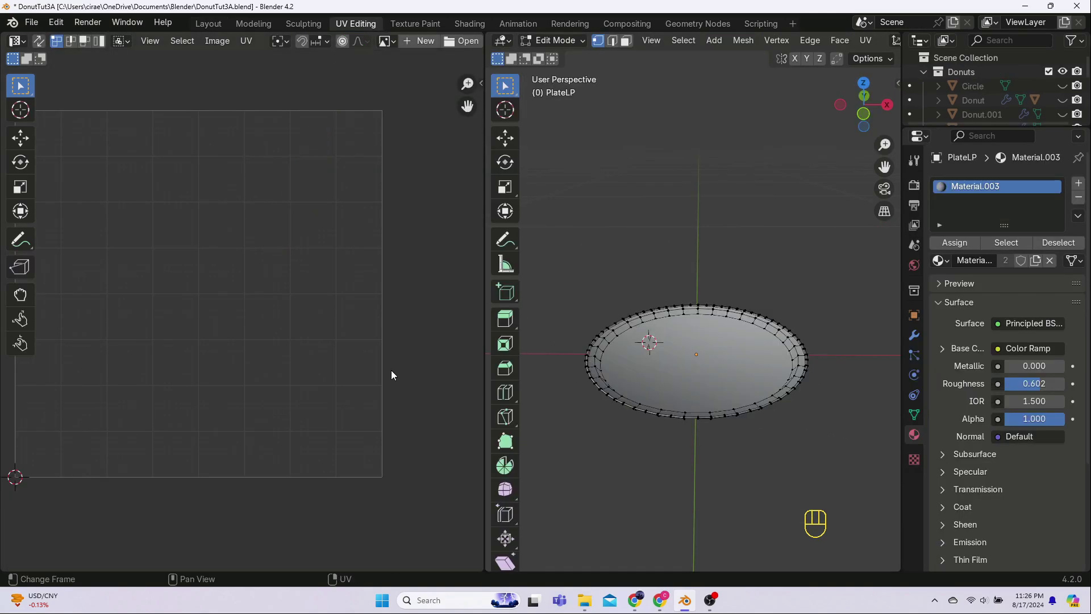
key(a)
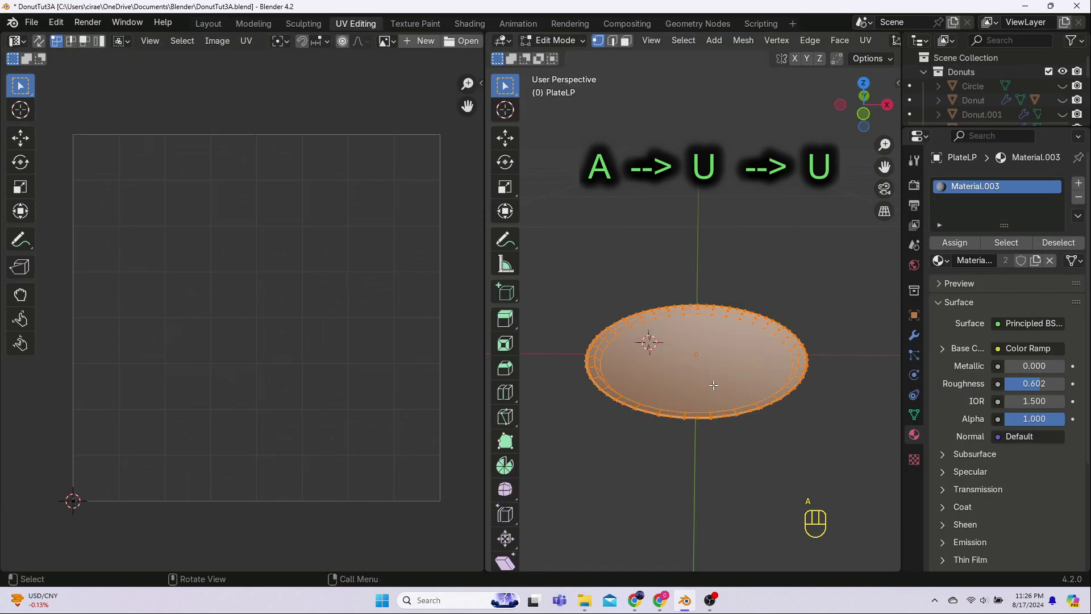
key(u)
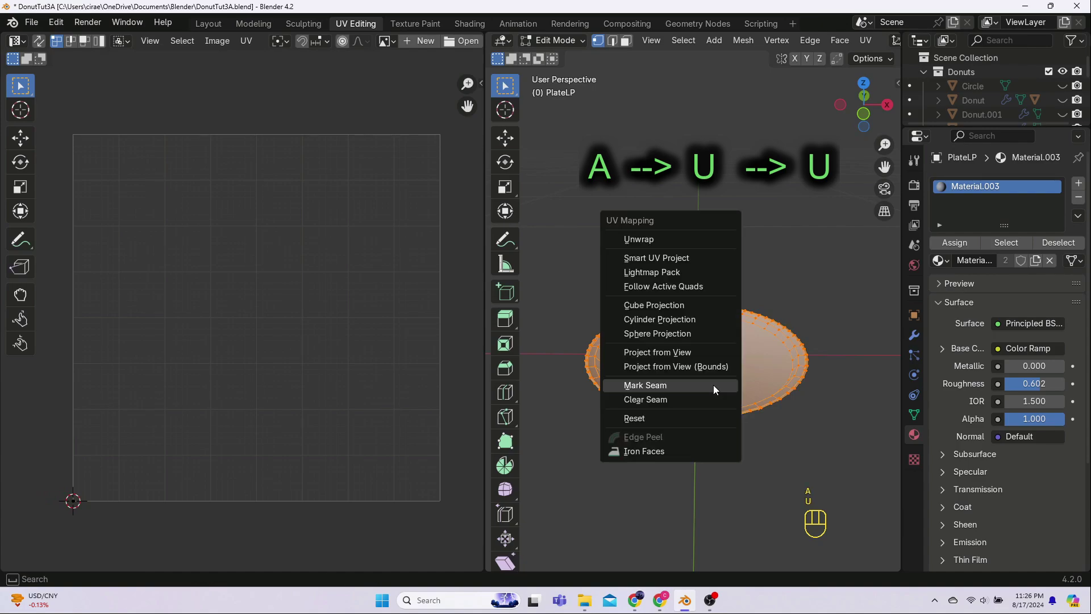
key(u)
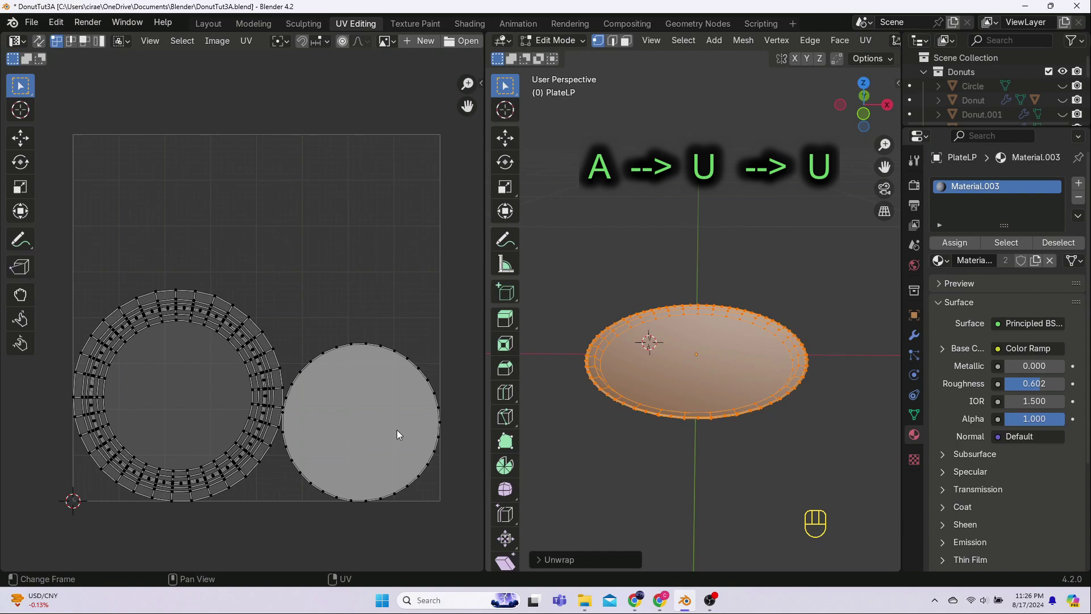
- Widen the UV editor and move the round base island into the centre of the ring-shaped island
drag(483, 428, 762, 434)
scroll(528, 428, up, 1)
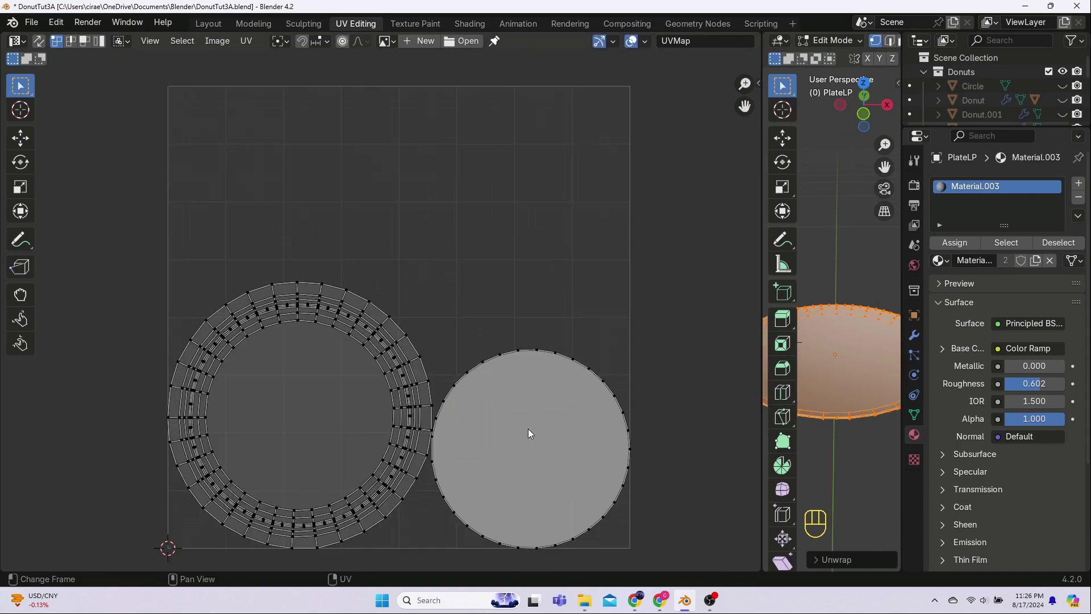
middle_drag(517, 448, 534, 427)
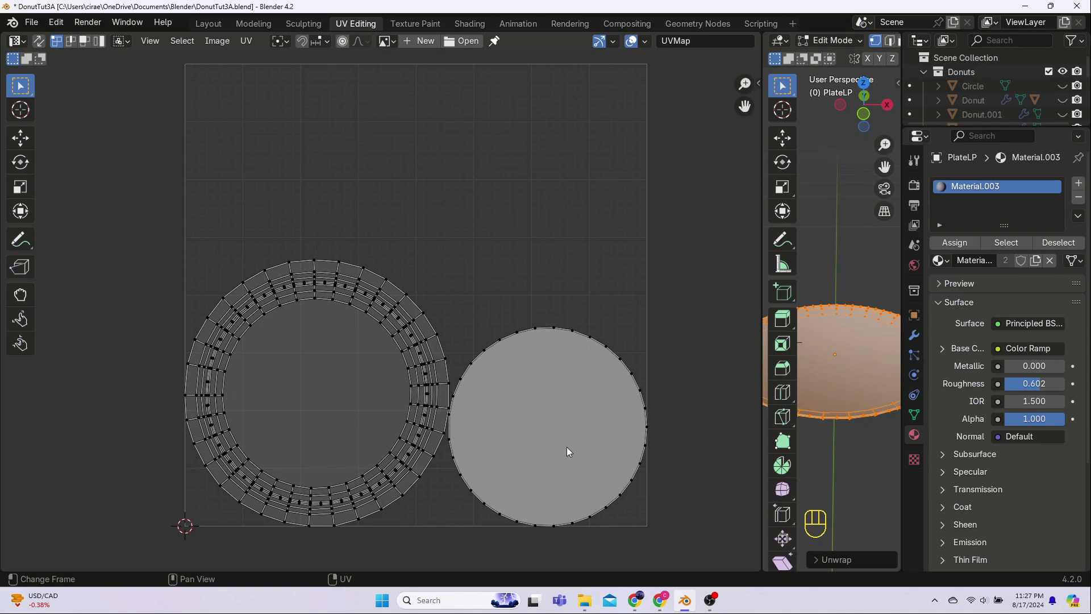
key(l)
key(g)
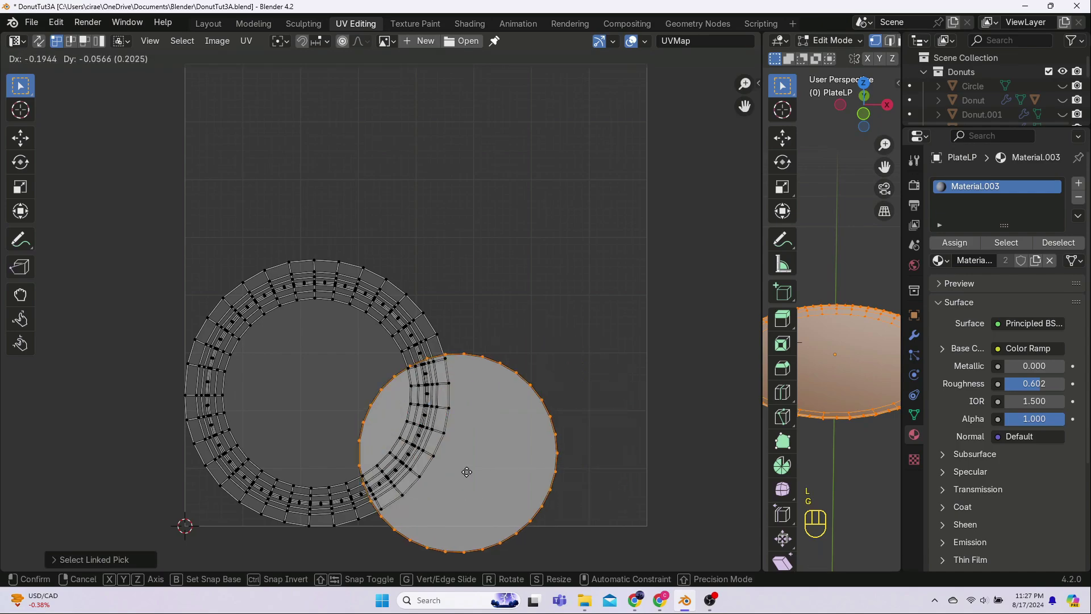
click(338, 427)
scroll(338, 427, up, 1)
scroll(337, 427, up, 4)
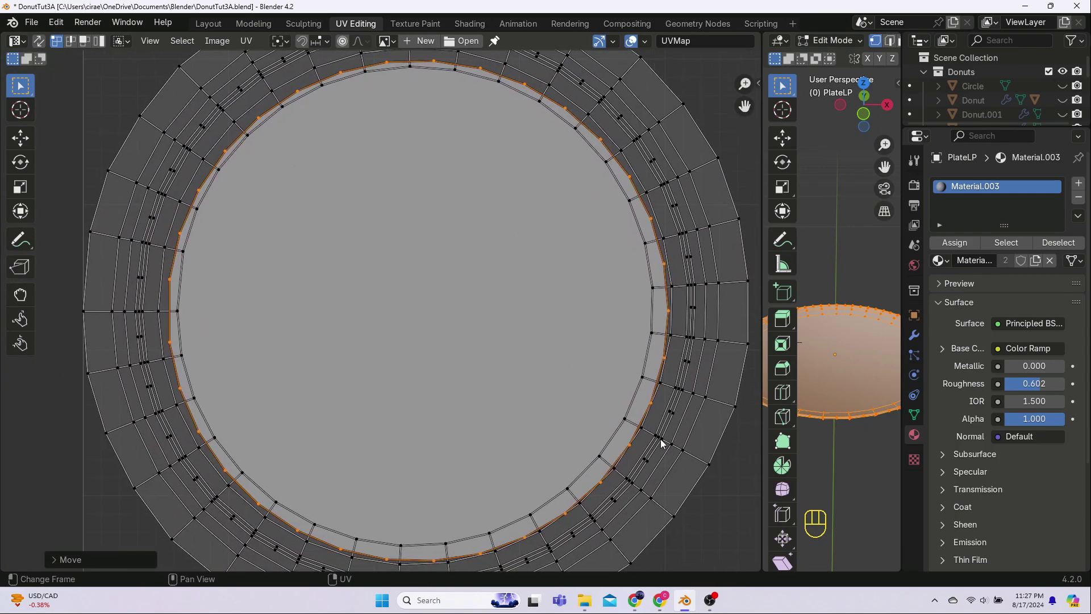
- Scale the round base island down slightly and nudge it until it fits the inner edge of the surrounding ring
key(s)
click(709, 523)
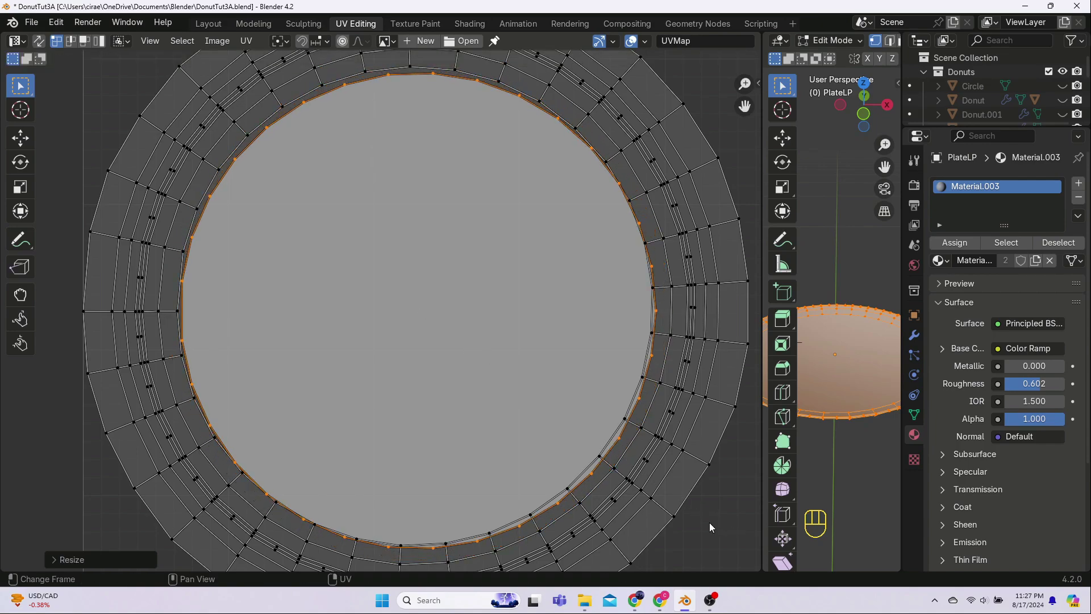
key(g)
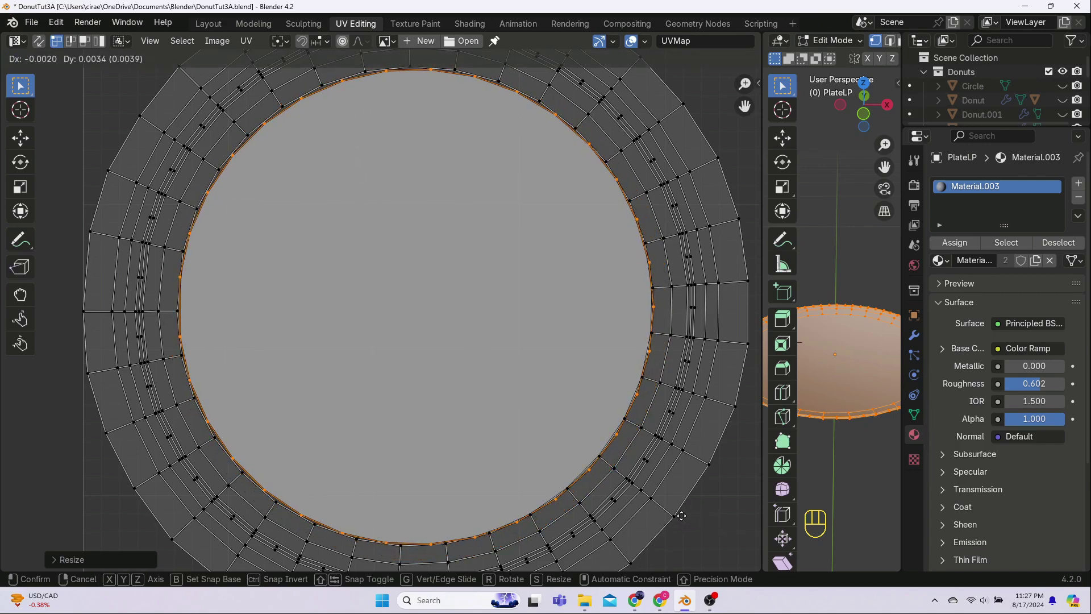
click(688, 523)
key(s)
click(696, 533)
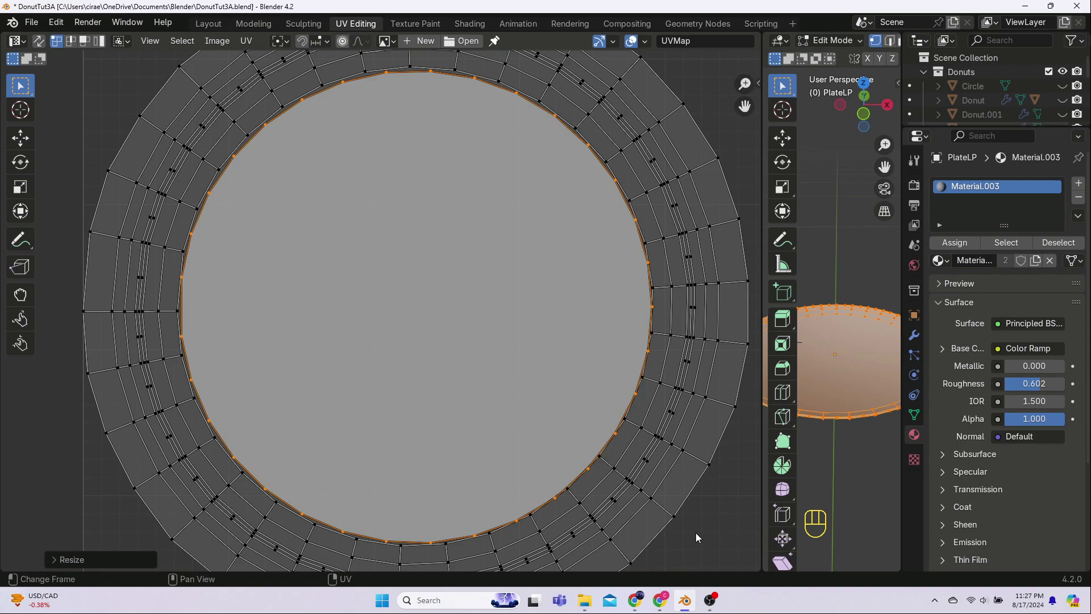
key(g)
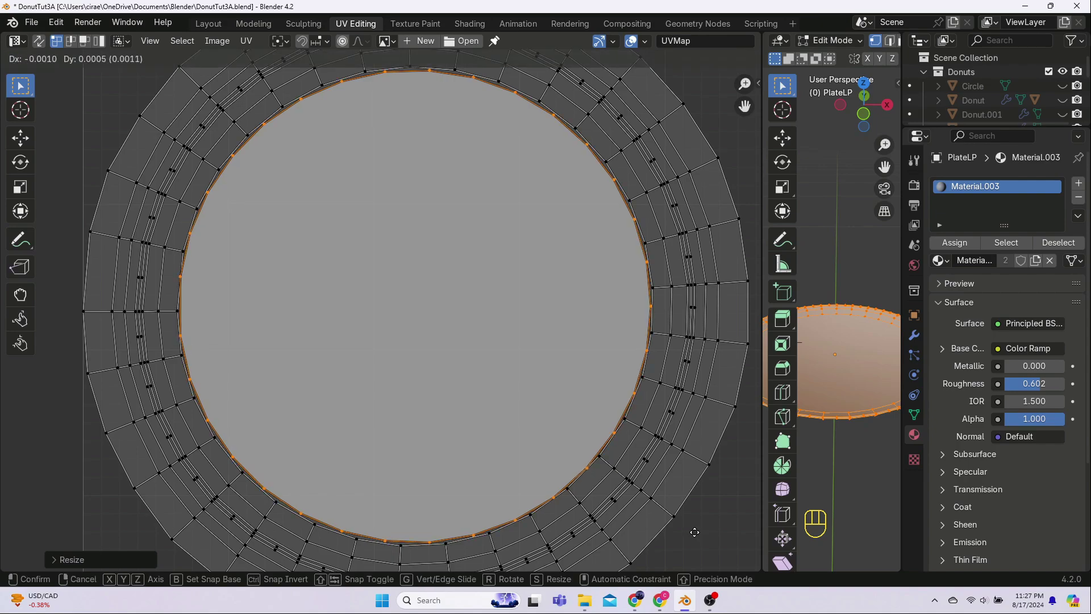
click(700, 536)
- Select all of the plate's UVs, then scale and position them to nearly fill the UV square within its bounds
click(707, 538)
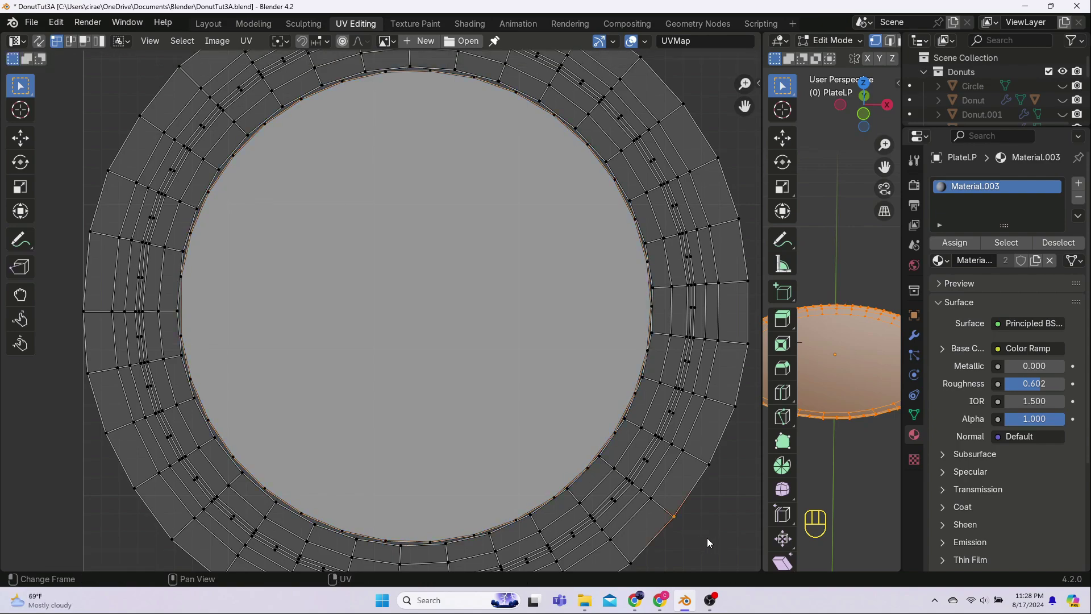
scroll(704, 540, down, 2)
scroll(704, 545, down, 2)
scroll(257, 278, down, 2)
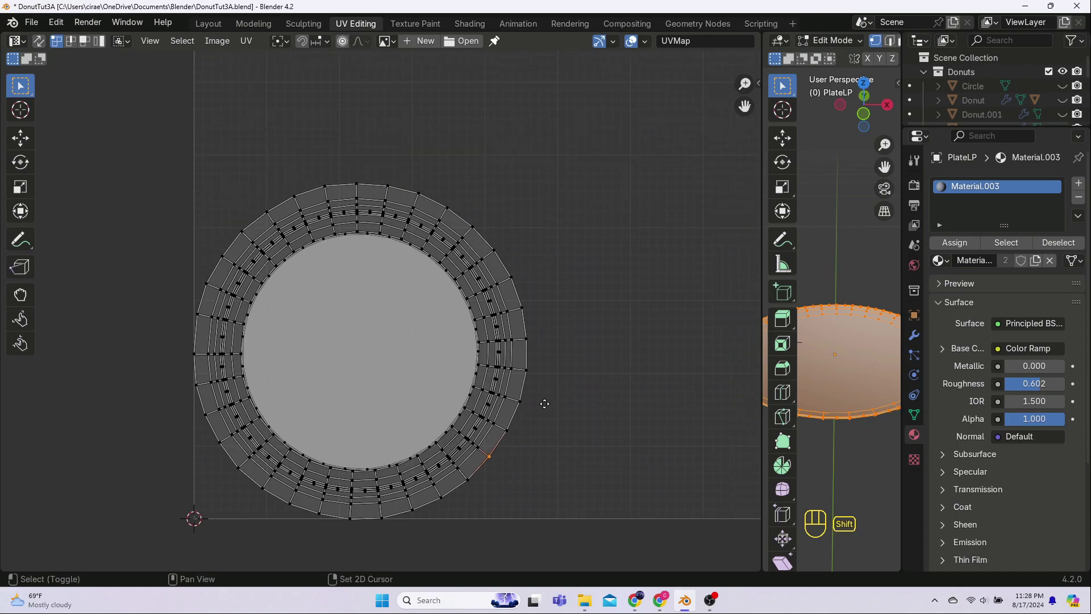
key(a)
key(s)
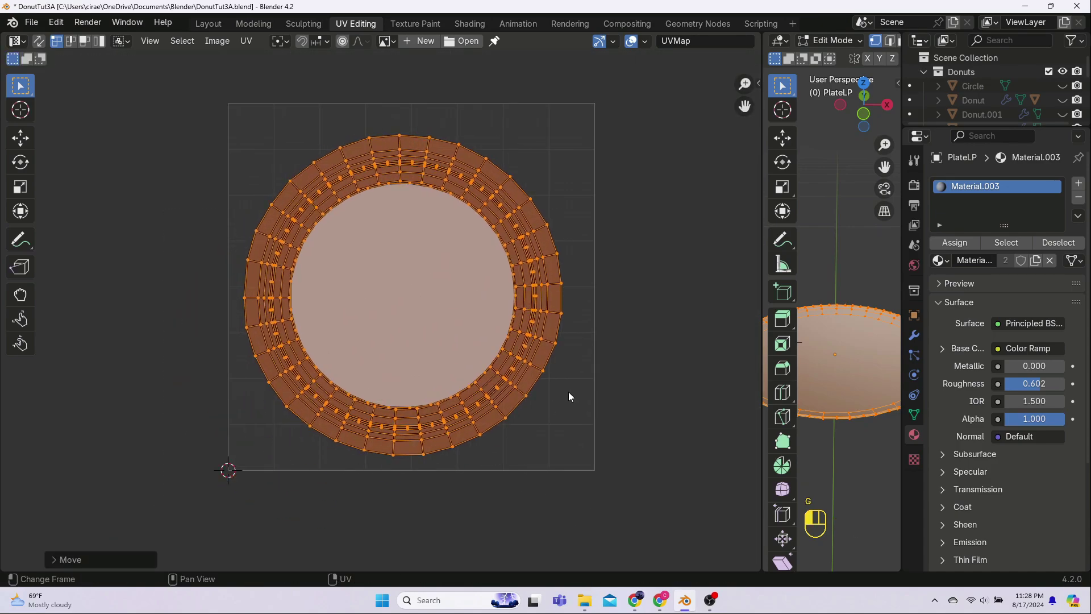
click(617, 453)
key(g)
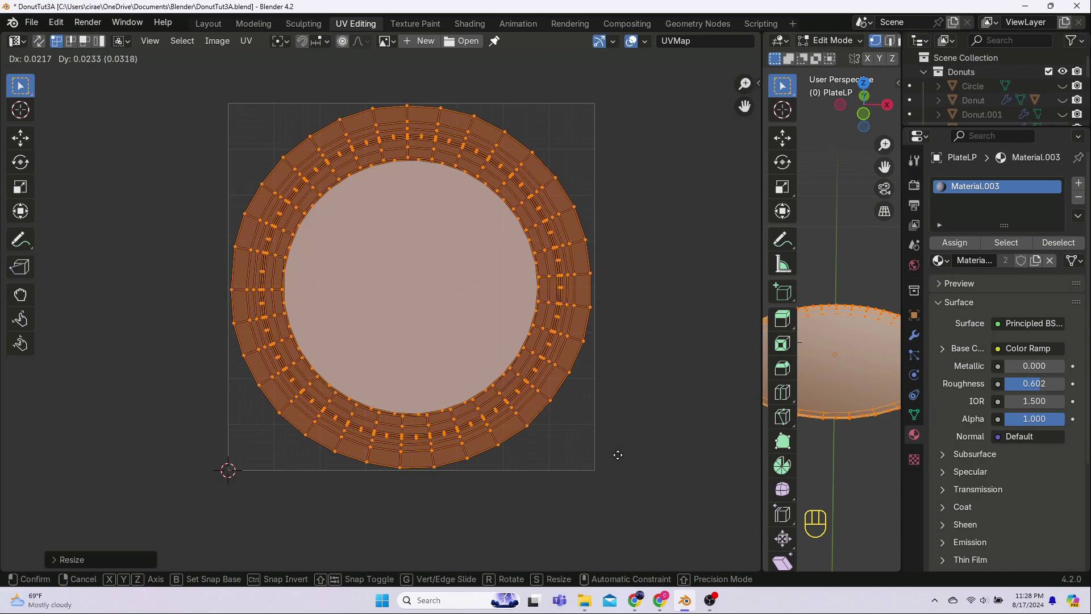
click(619, 457)
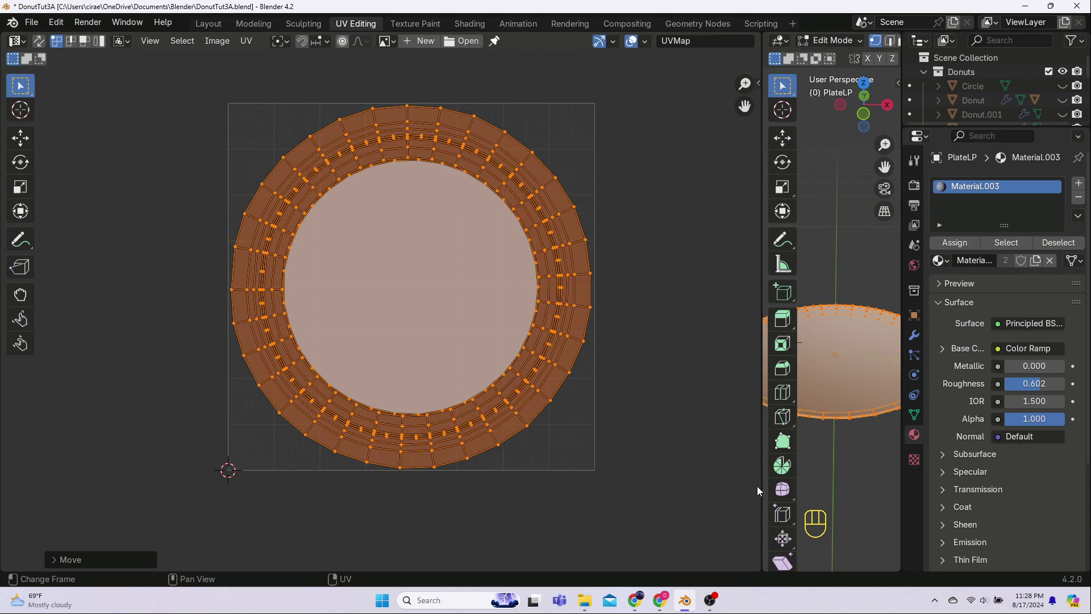
- Widen the 3D viewport beside the UV editor again and return to the Layout workspace in Object Mode
drag(762, 487, 460, 482)
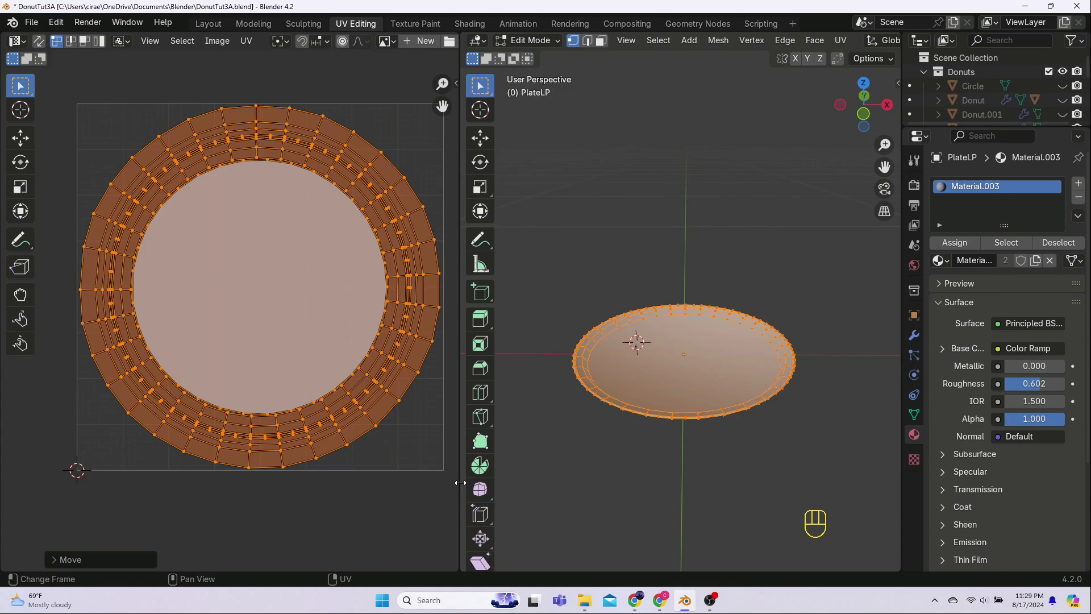
middle_drag(613, 480, 637, 500)
click(606, 449)
click(208, 23)
middle_drag(432, 318, 432, 367)
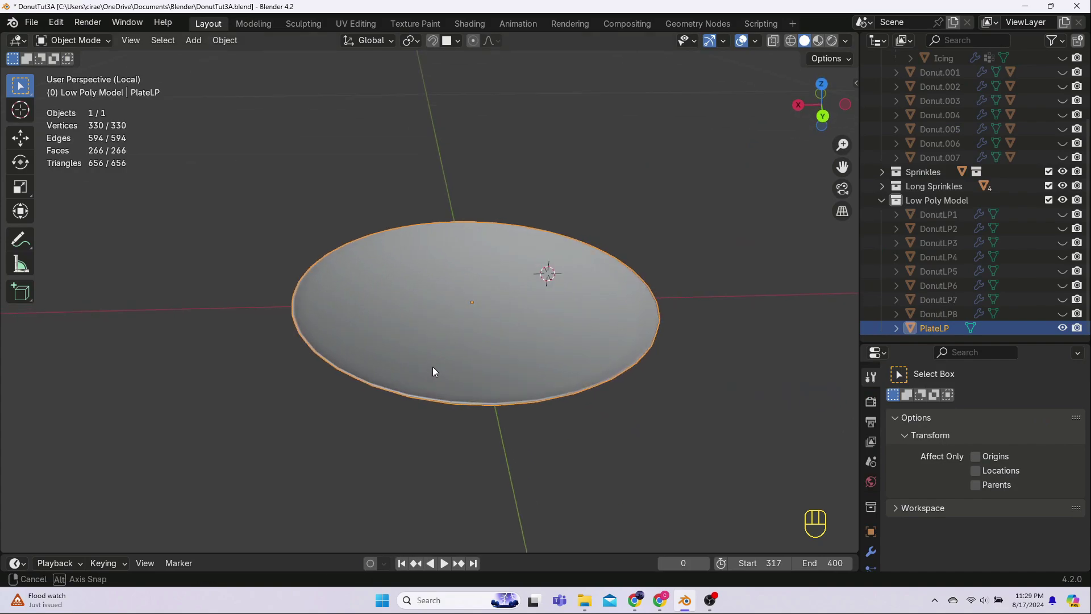
- Unhide DonutLP1 through DonutLP8 in the Low Poly Model collection and clear the object selection
drag(1063, 214, 1062, 314)
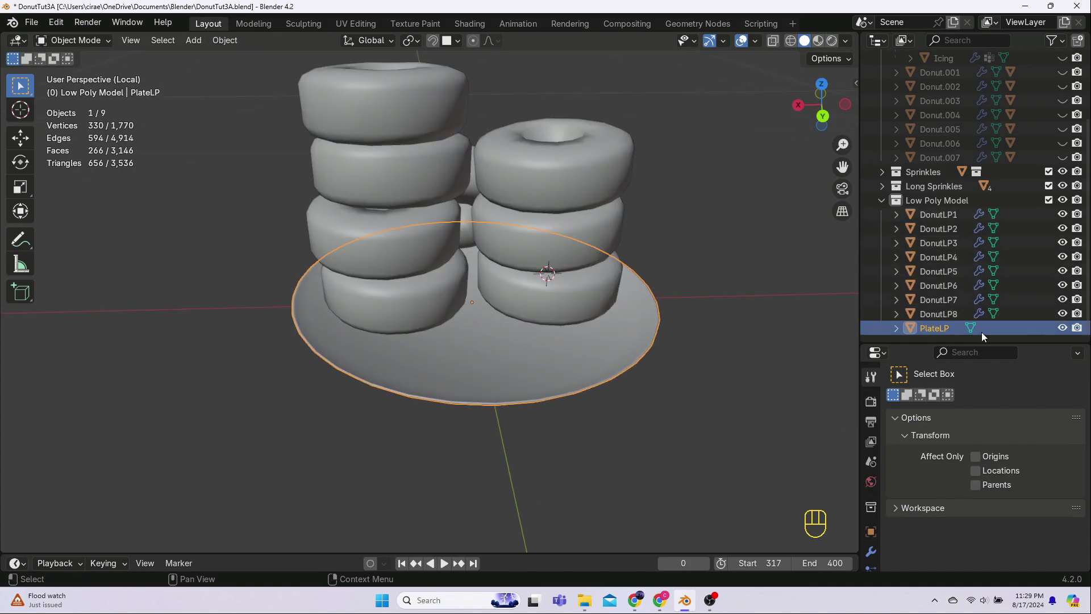
middle_drag(653, 341, 663, 280)
click(664, 279)
middle_drag(543, 350, 534, 376)
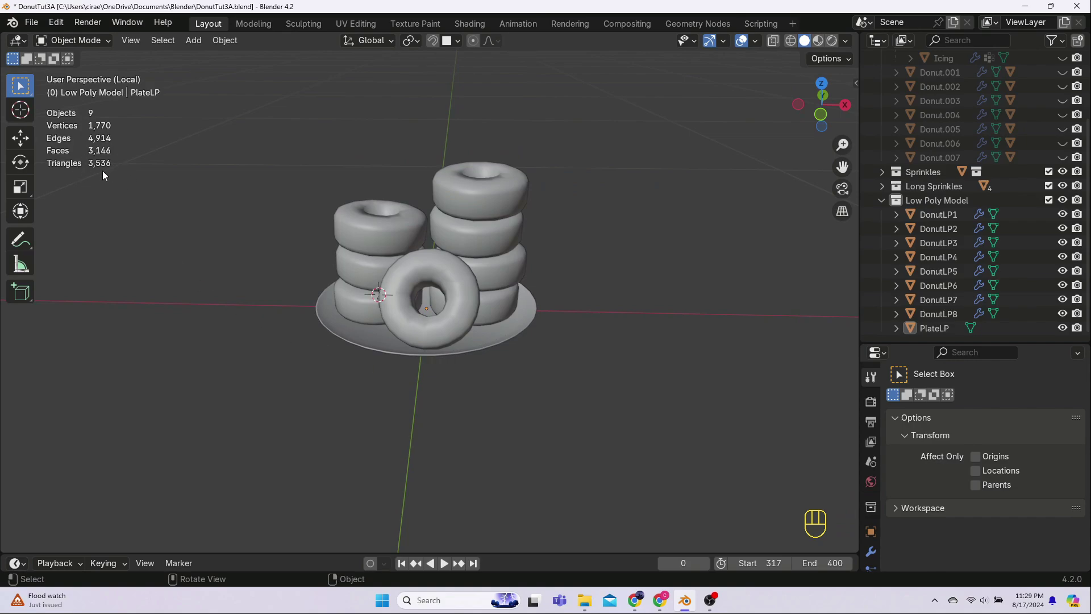
- Save the project as a new file named DonutTut3B.blend in the same folder
click(32, 22)
click(57, 139)
key(Delete)
text(B)
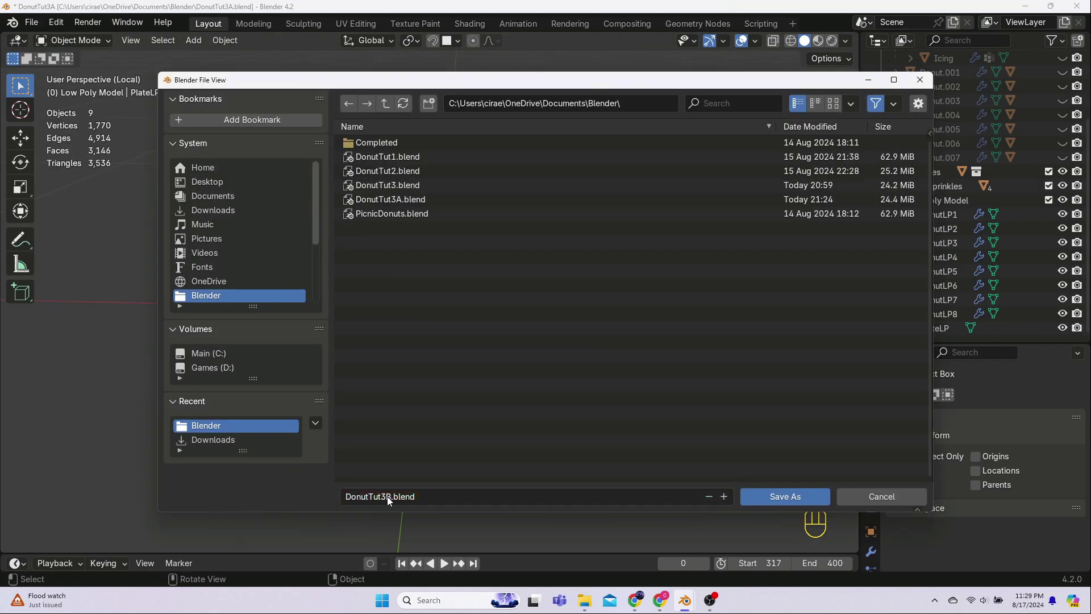
key(Return)
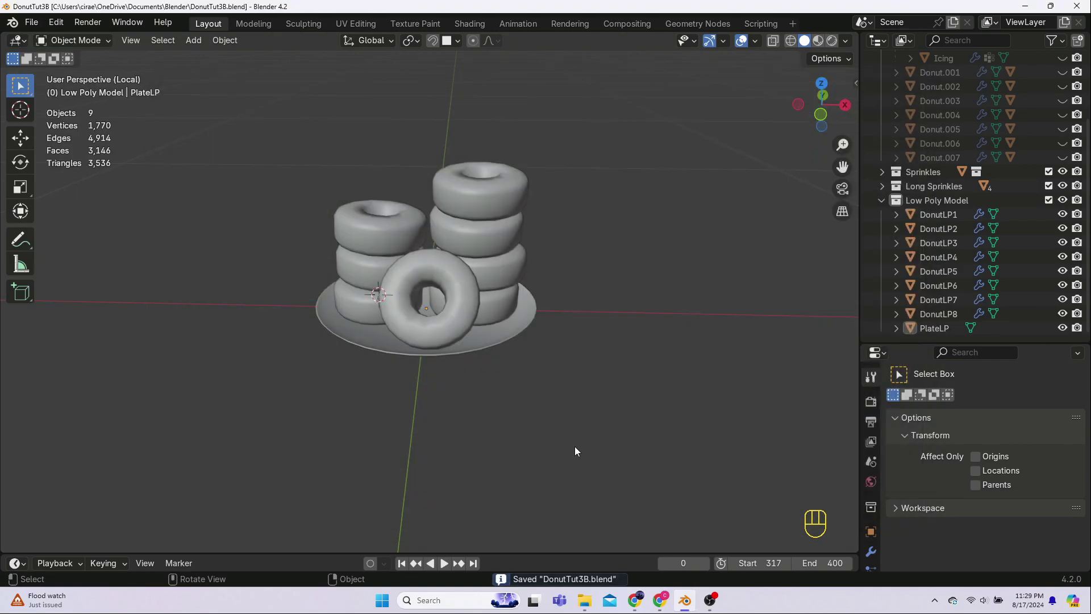